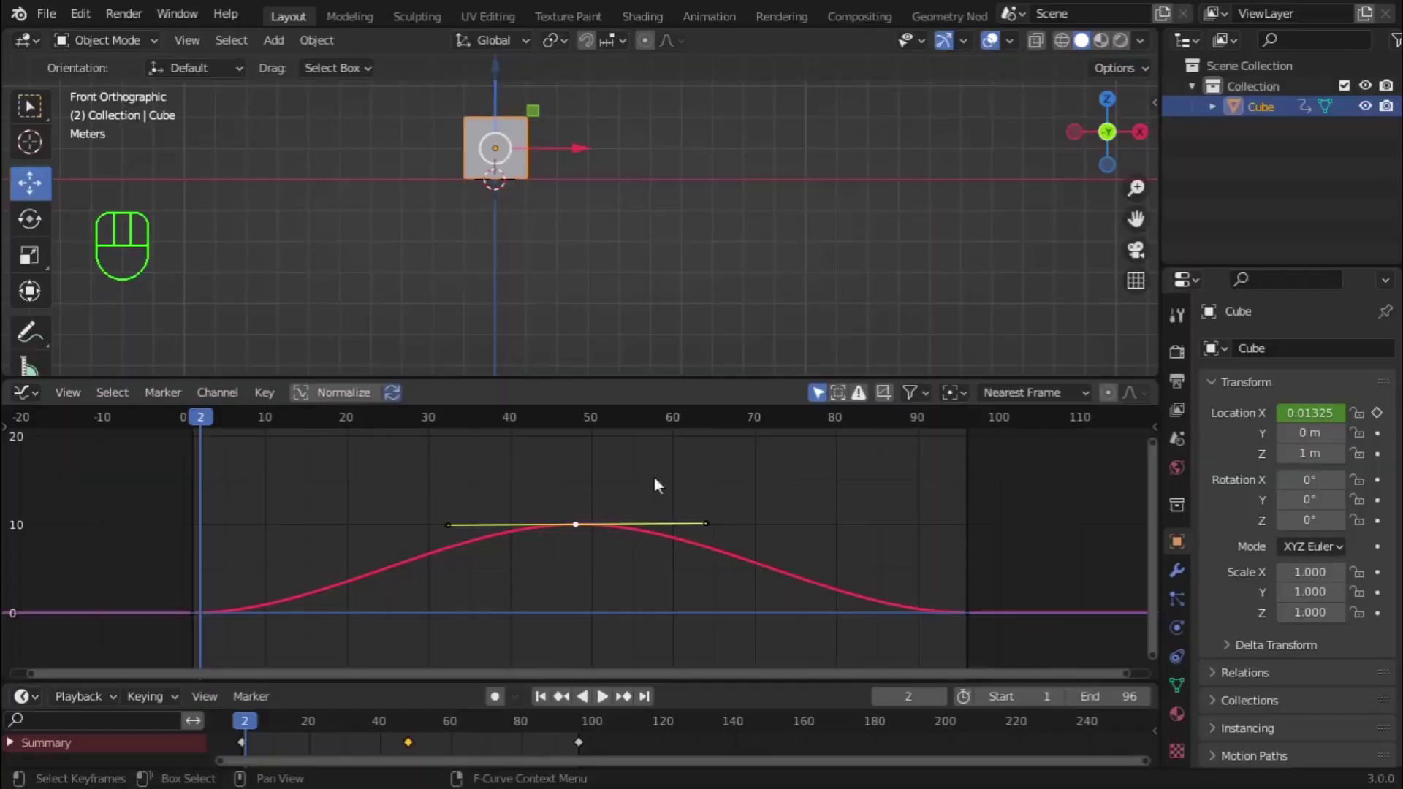
key("t")
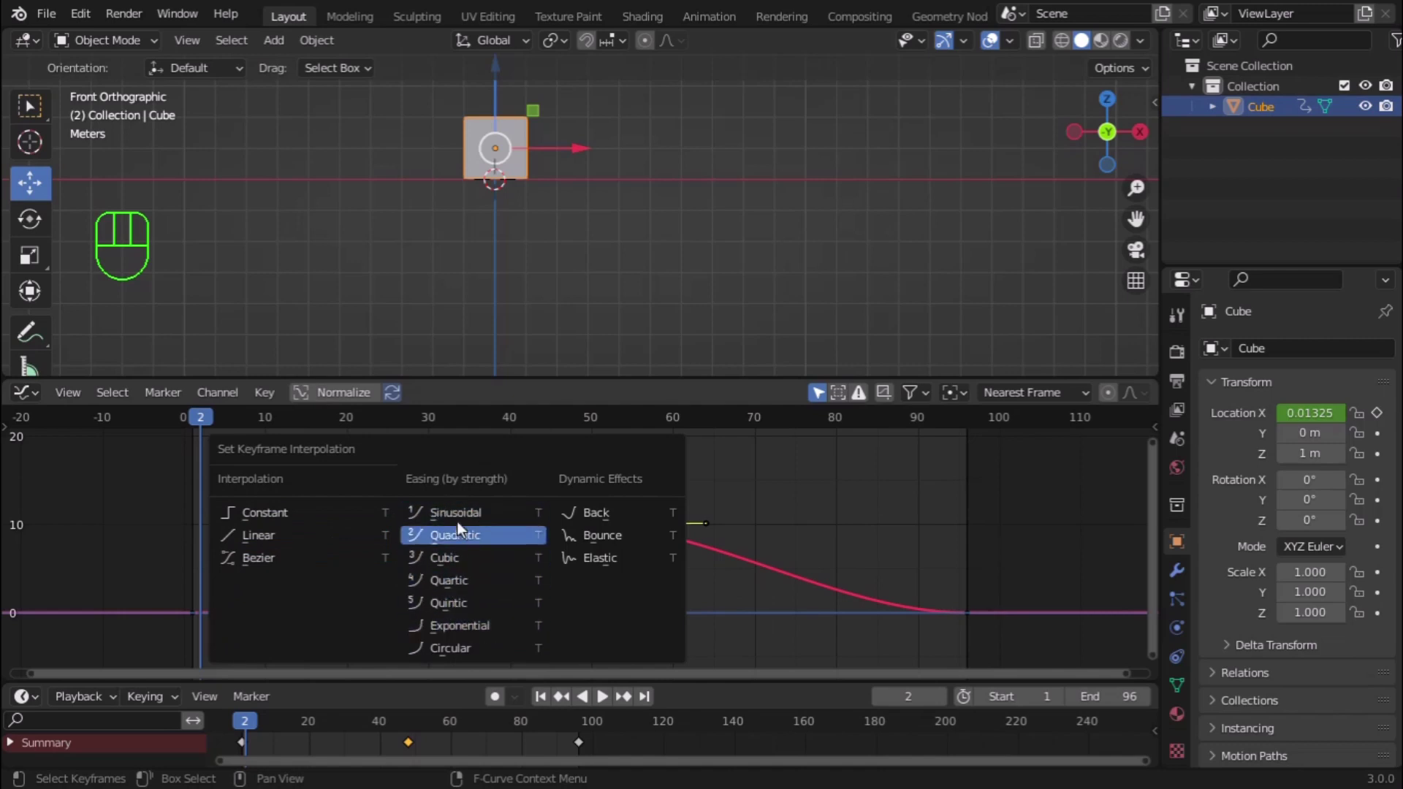
key("shift+d")
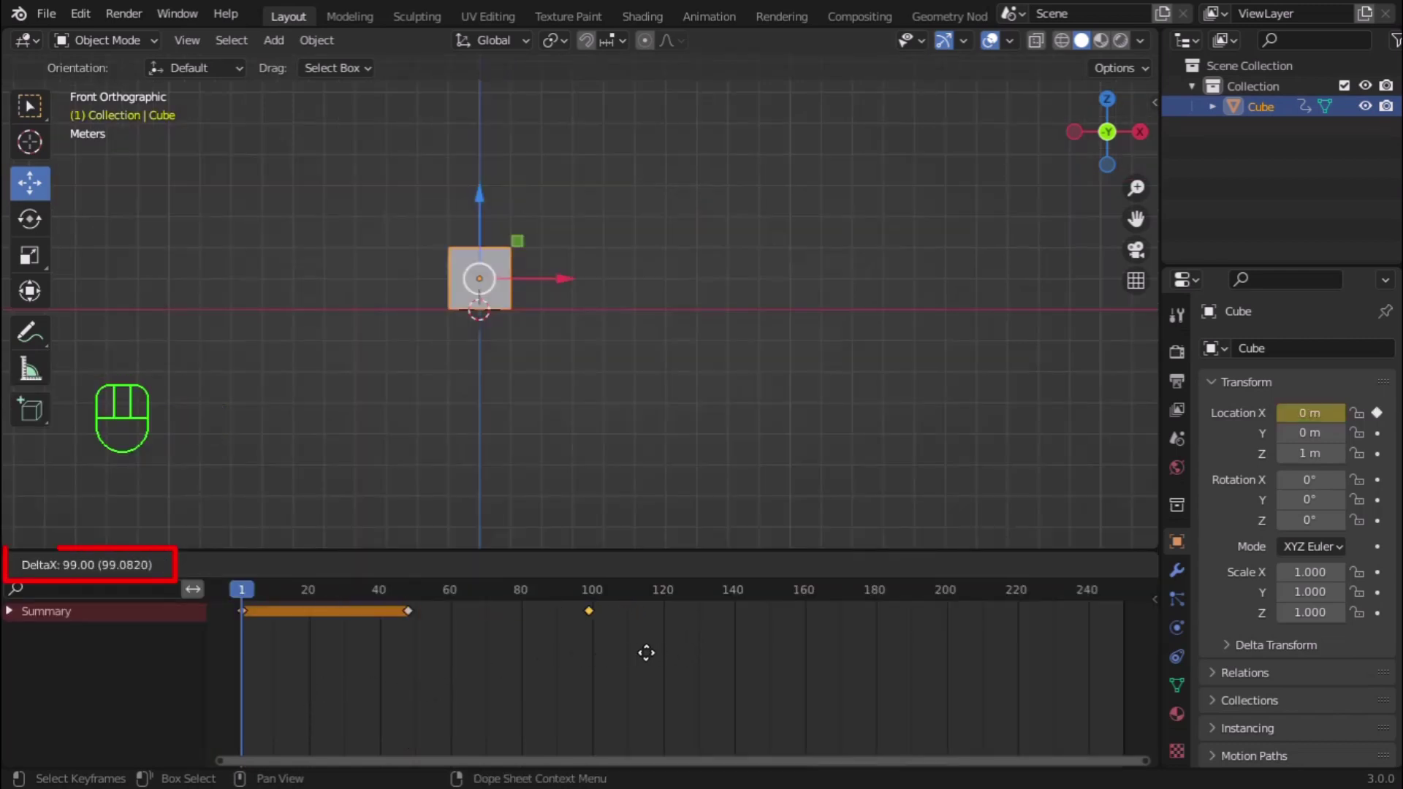
left_click(636, 652)
left_click(600, 564)
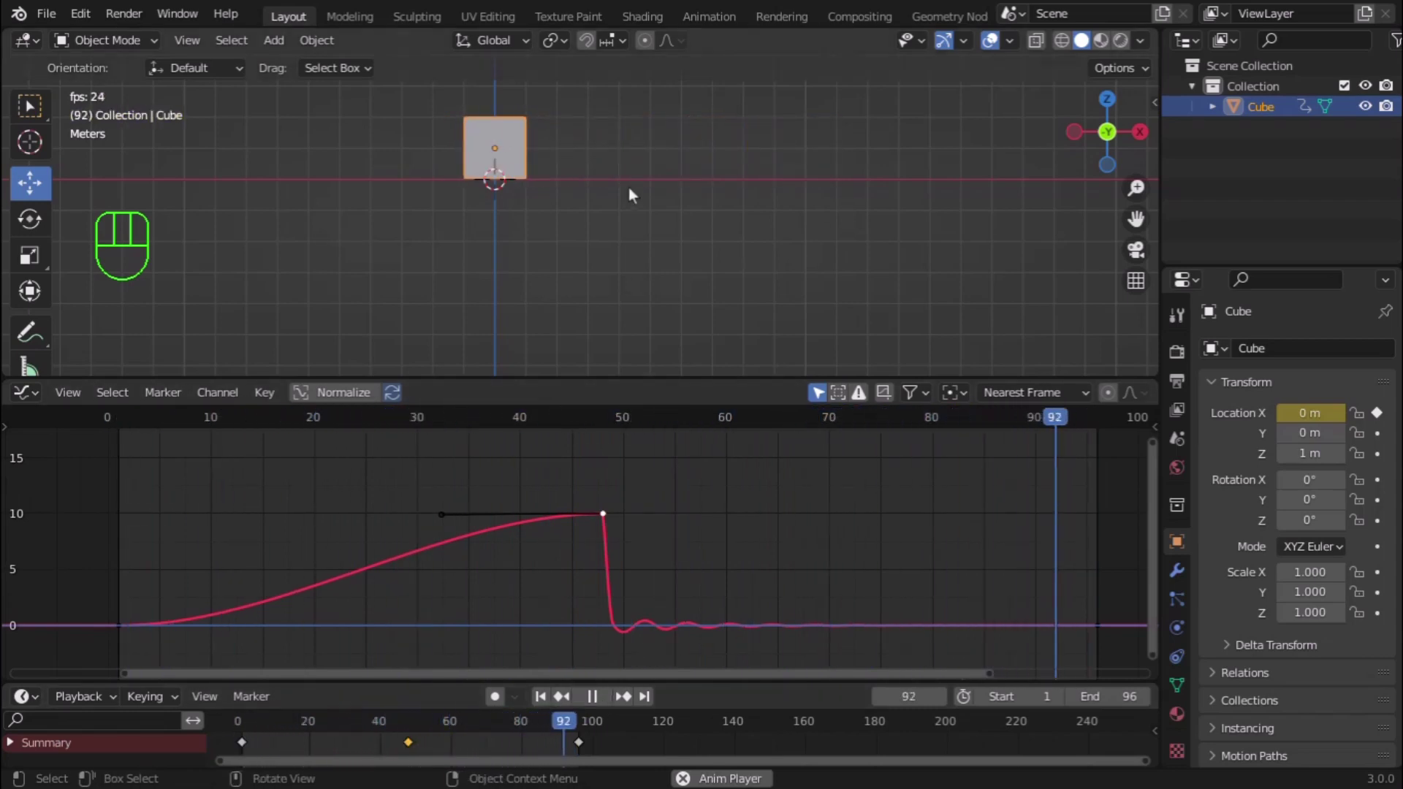
middle_click_drag(630, 194, 696, 301)
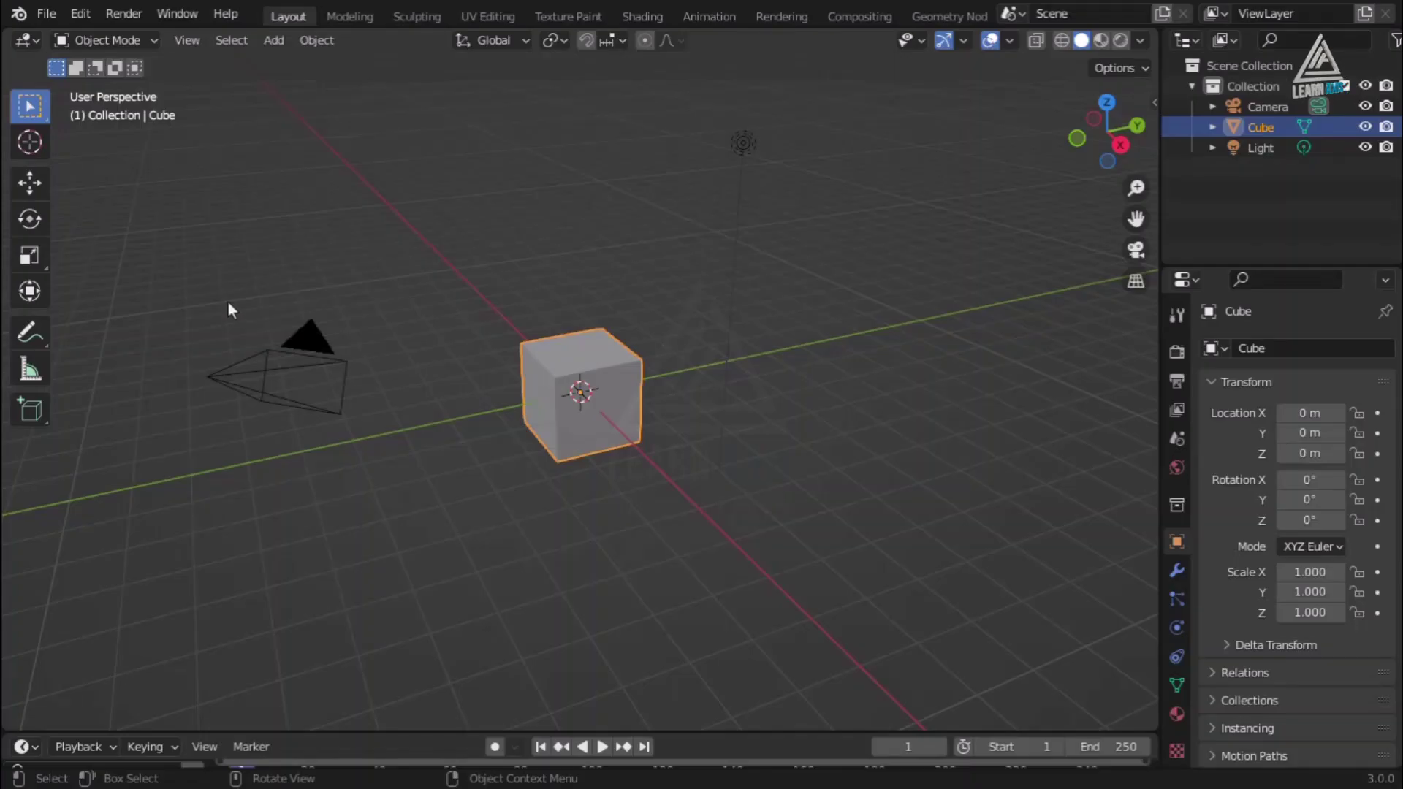
Delete the camera and the light from the scene, leaving the cube.
left_click_drag(229, 303, 385, 478)
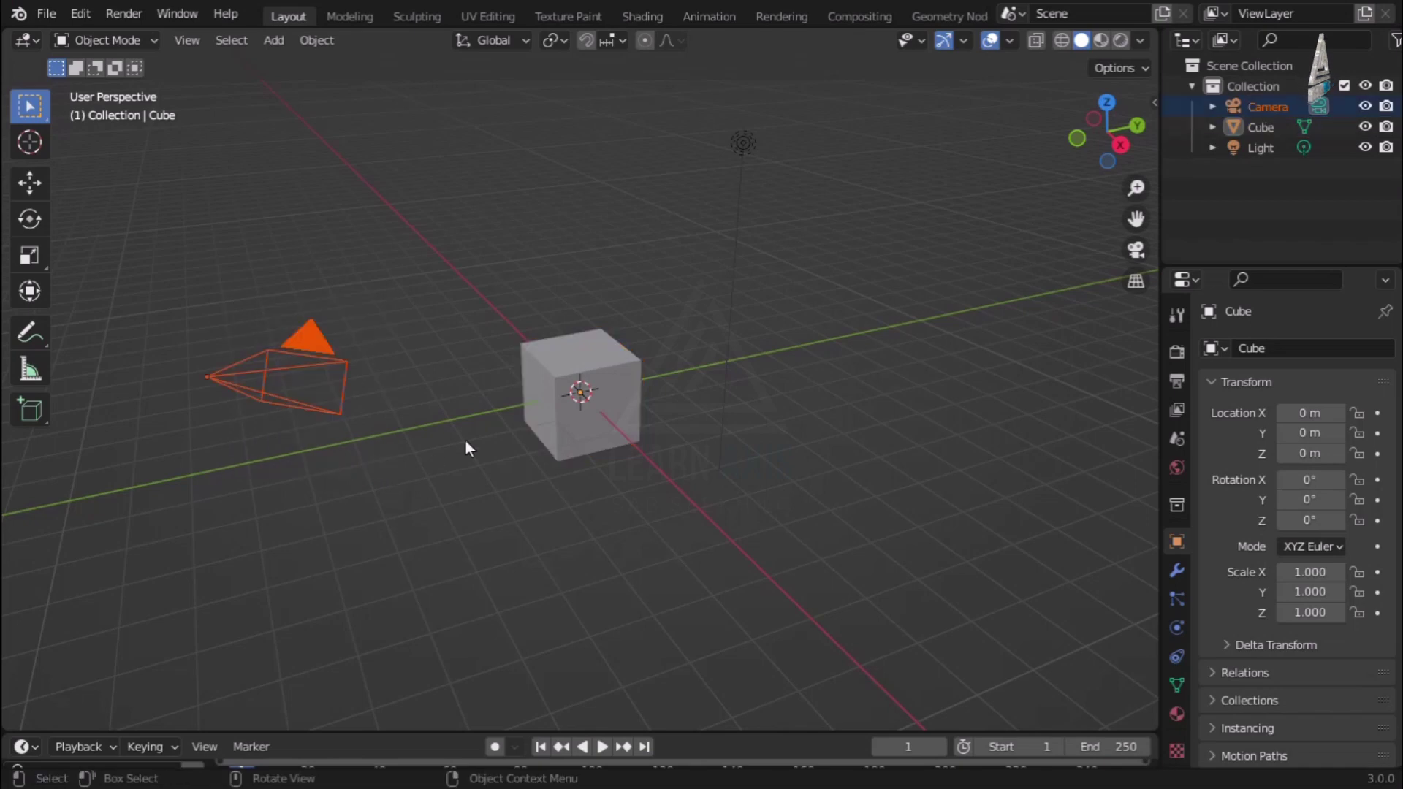
left_click_drag(621, 133, 809, 216, "shift")
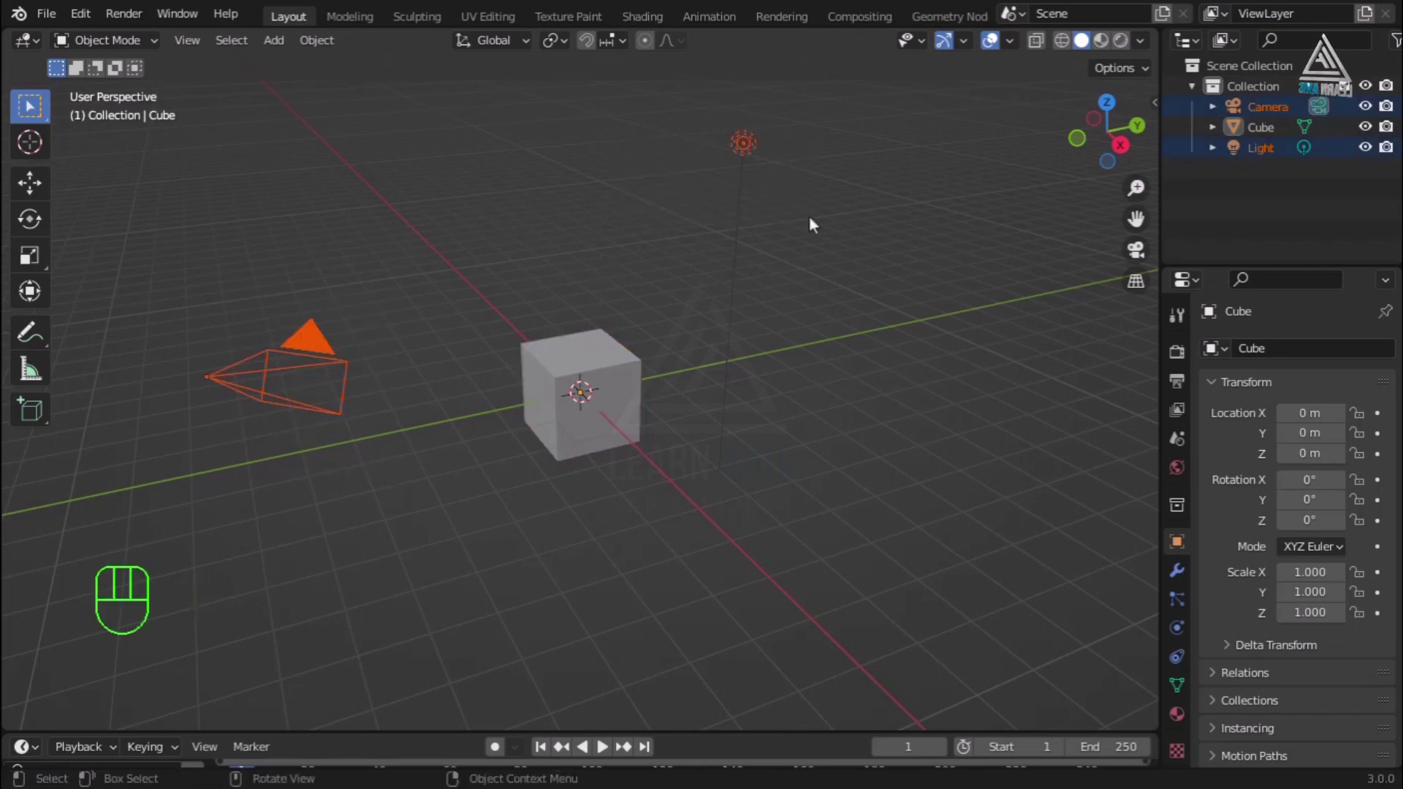
key("x")
left_click(794, 219)
Select the cube, switch to the front view with the Move tool, and set its Z location to 1 m.
middle_click_drag(755, 355, 656, 402)
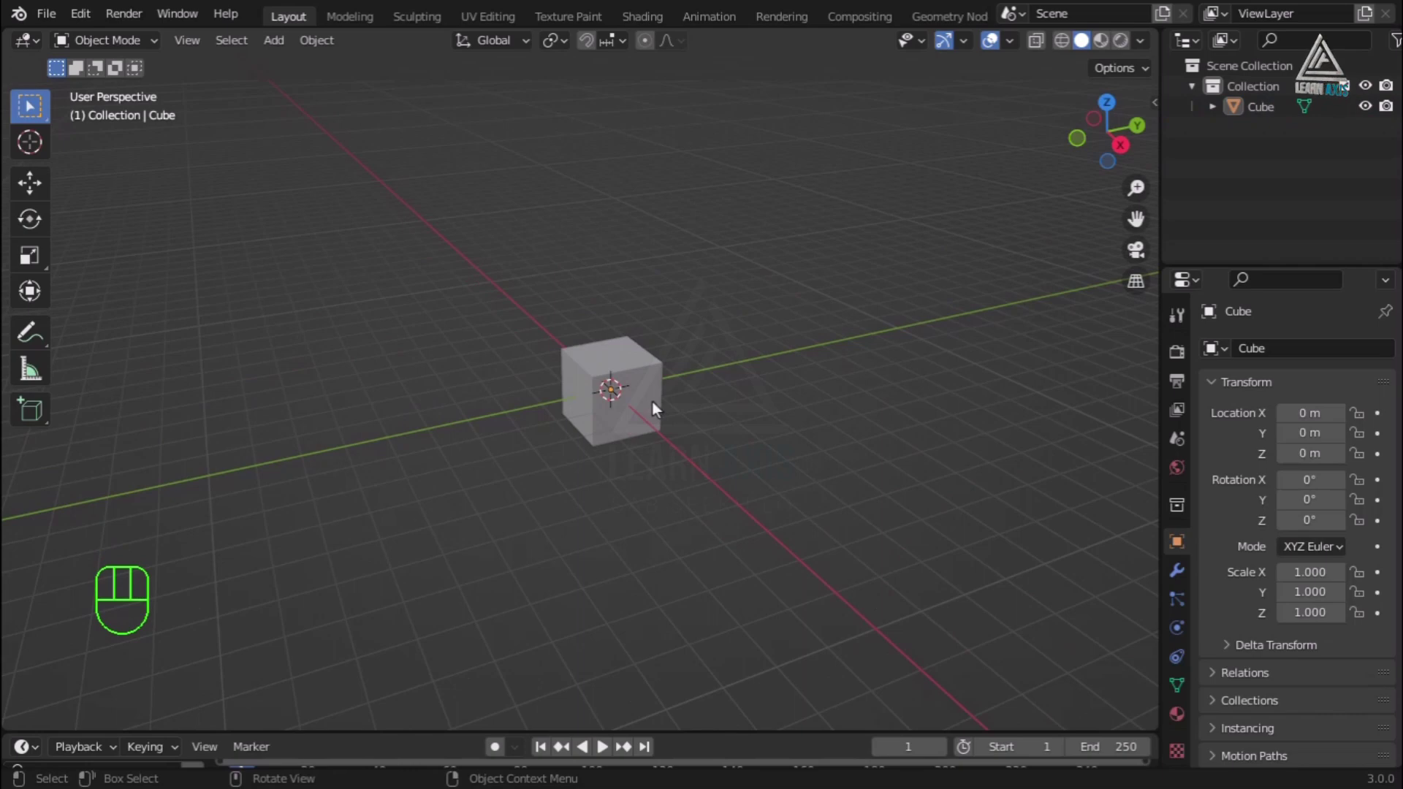
left_click(652, 401)
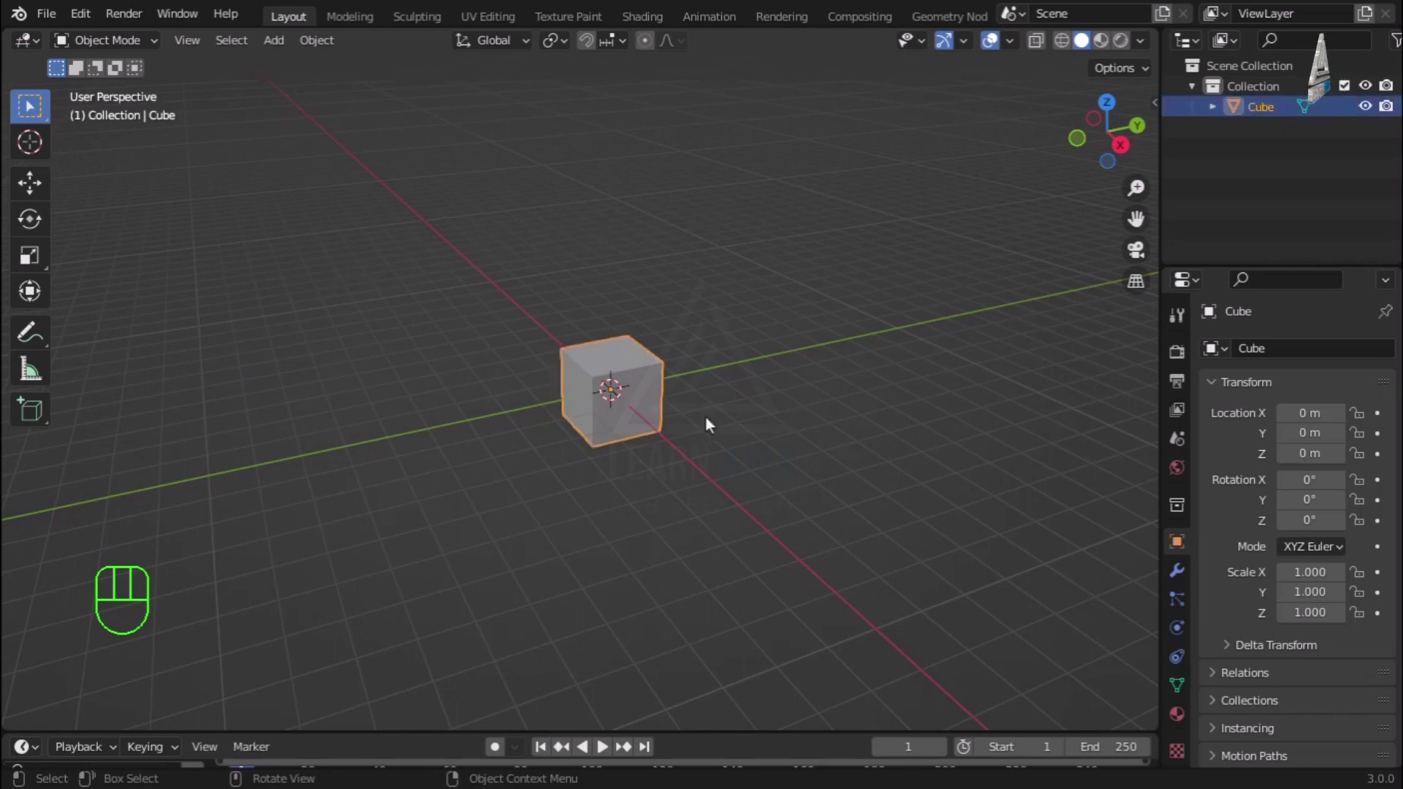
key("KP_1")
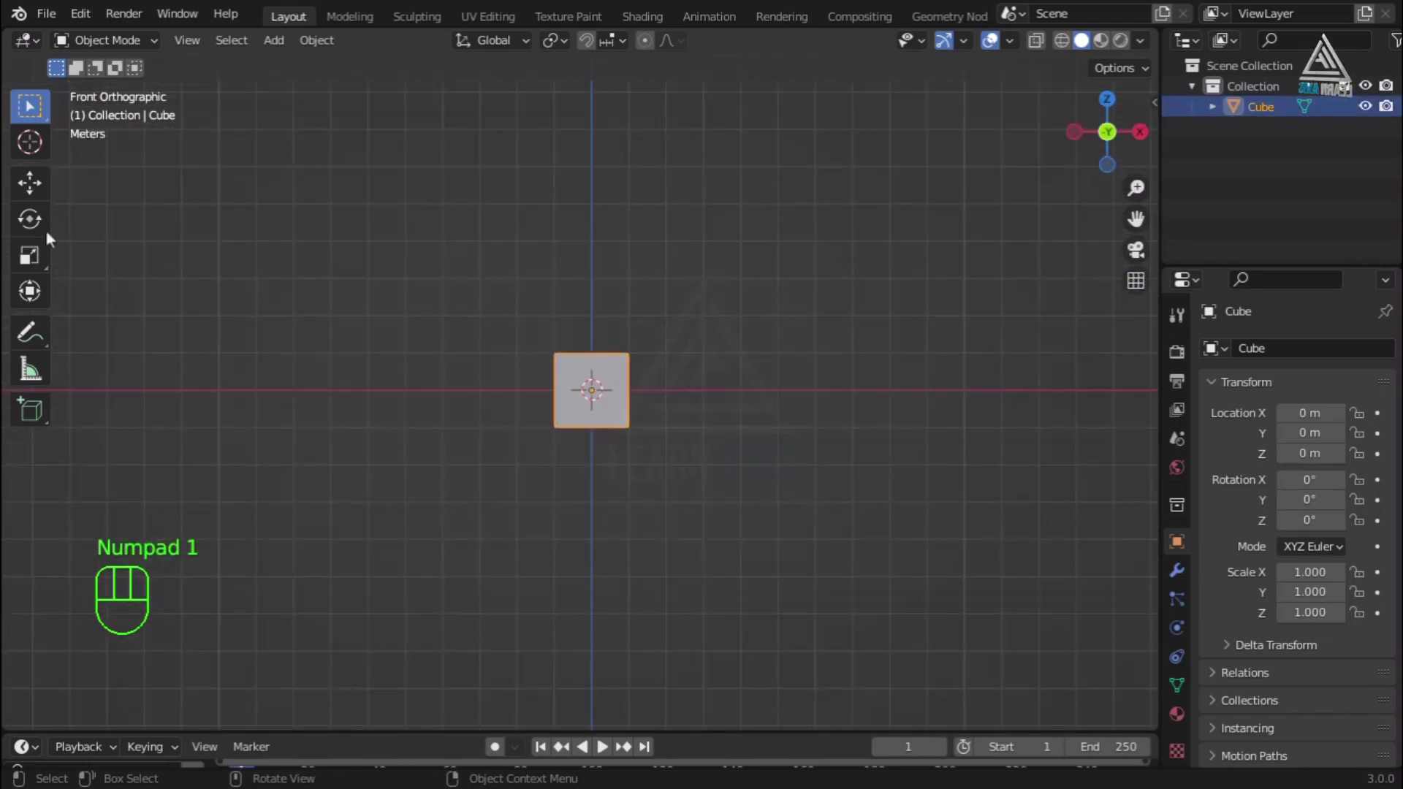
left_click(29, 182)
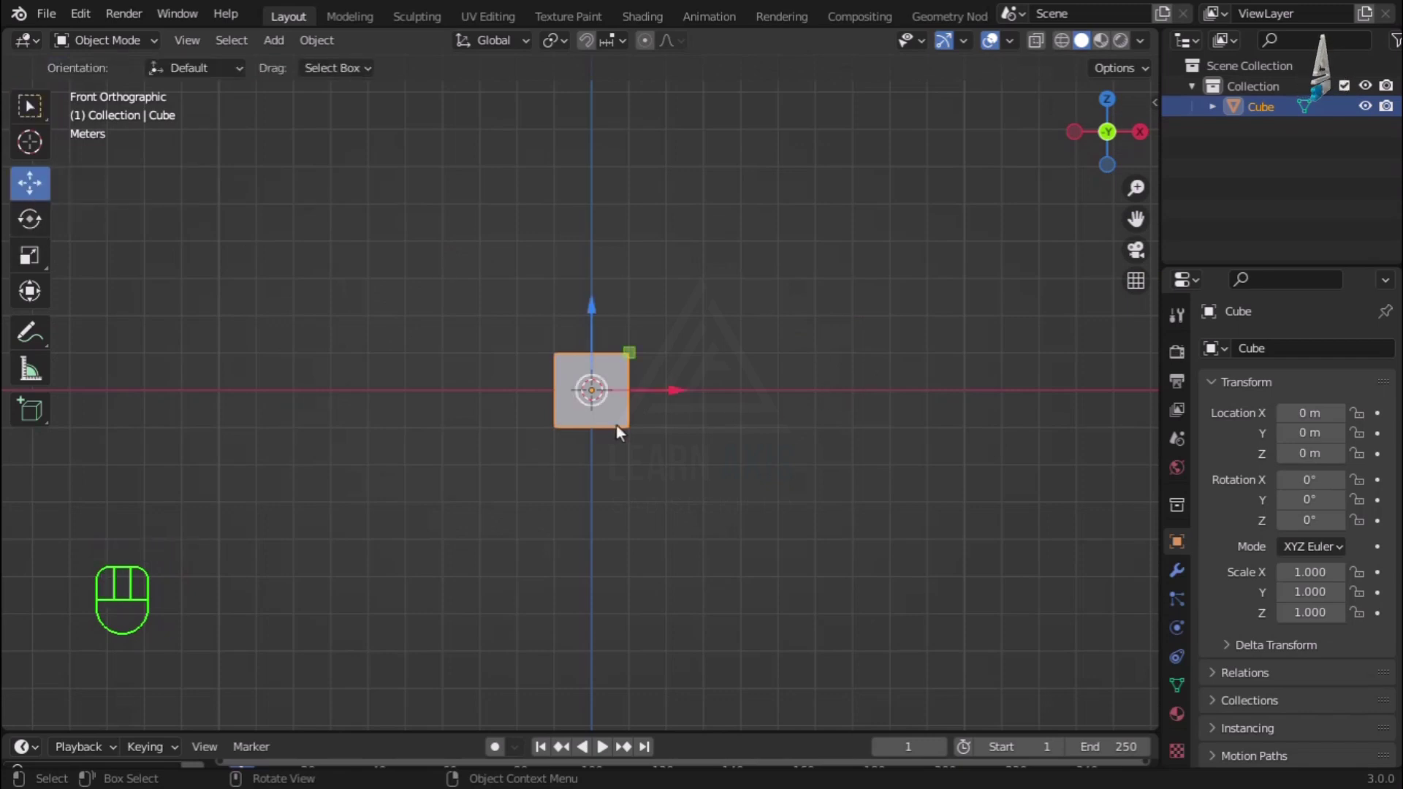
left_click(1286, 454)
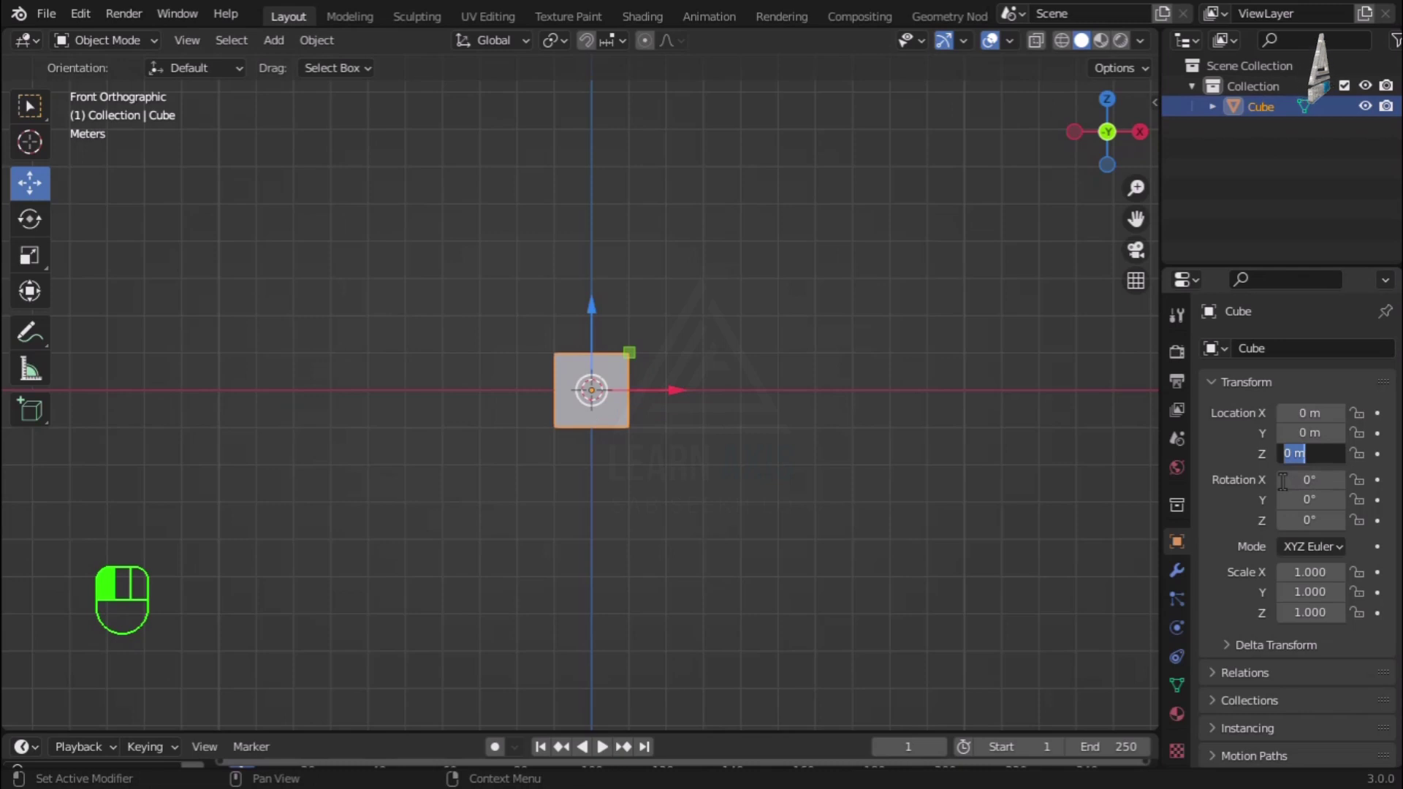
type("1")
key("Return")
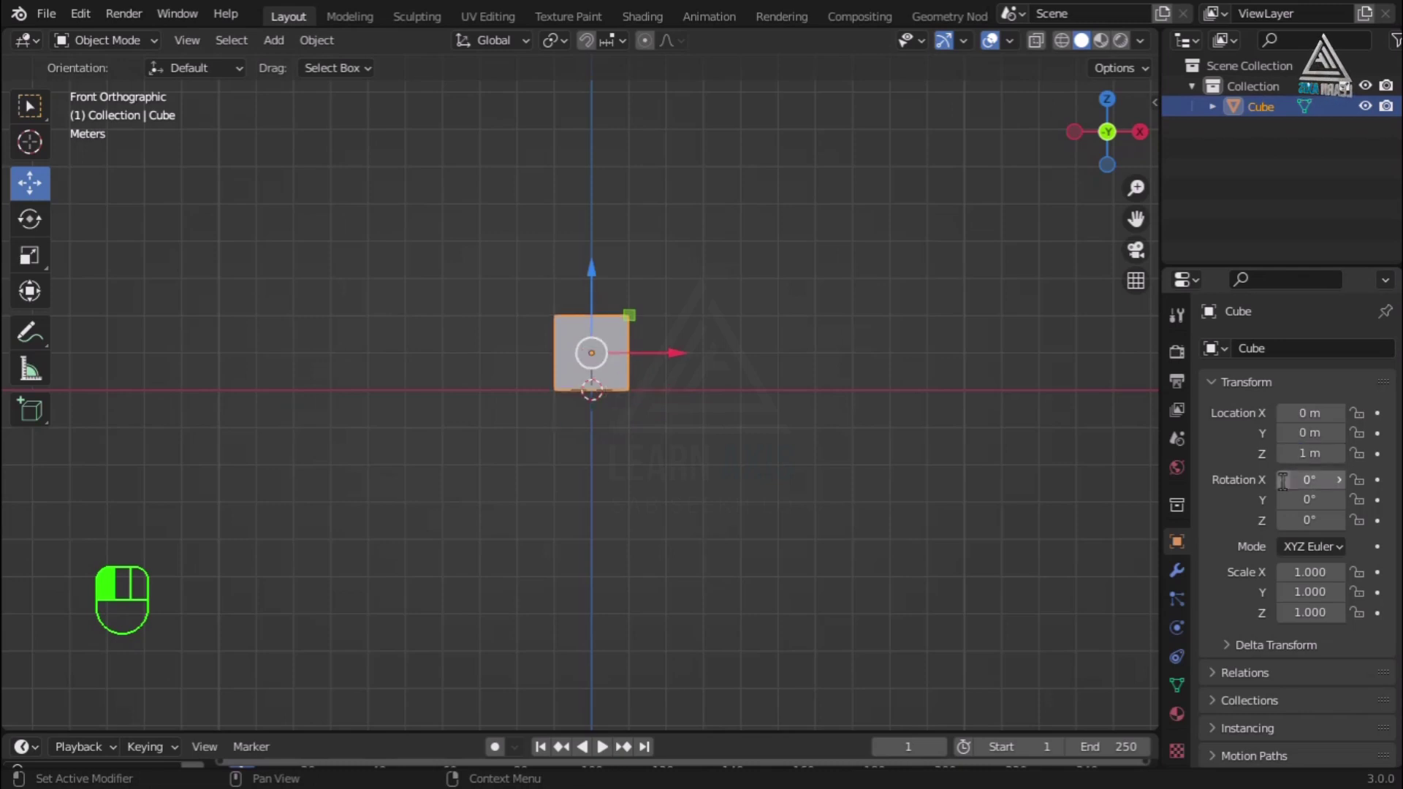
Enlarge the timeline, keyframe the cube's X location of 0 m at frame 1, and collapse the channel summary.
scroll(687, 380, "up", 4)
scroll(485, 401, "down", 5)
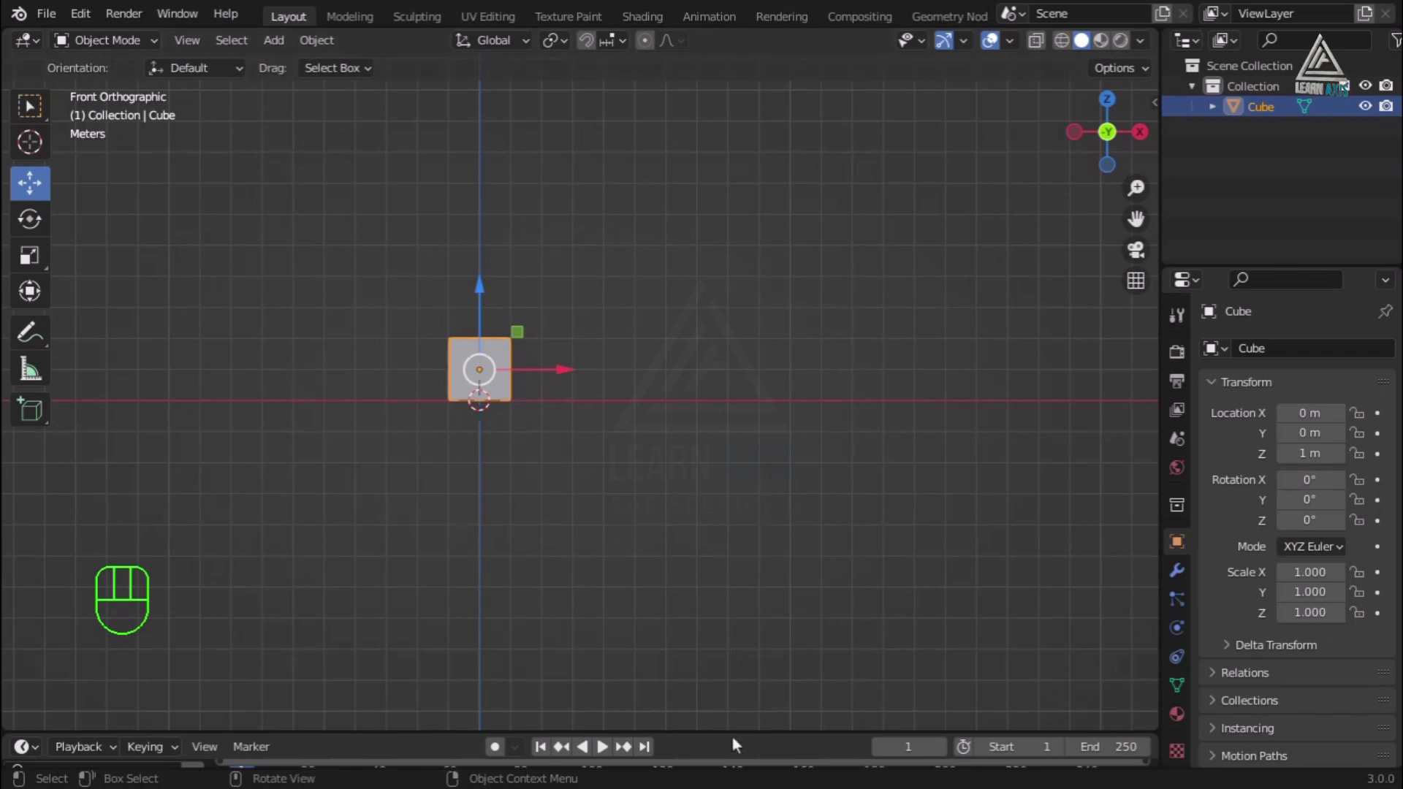
left_click_drag(724, 729, 719, 556)
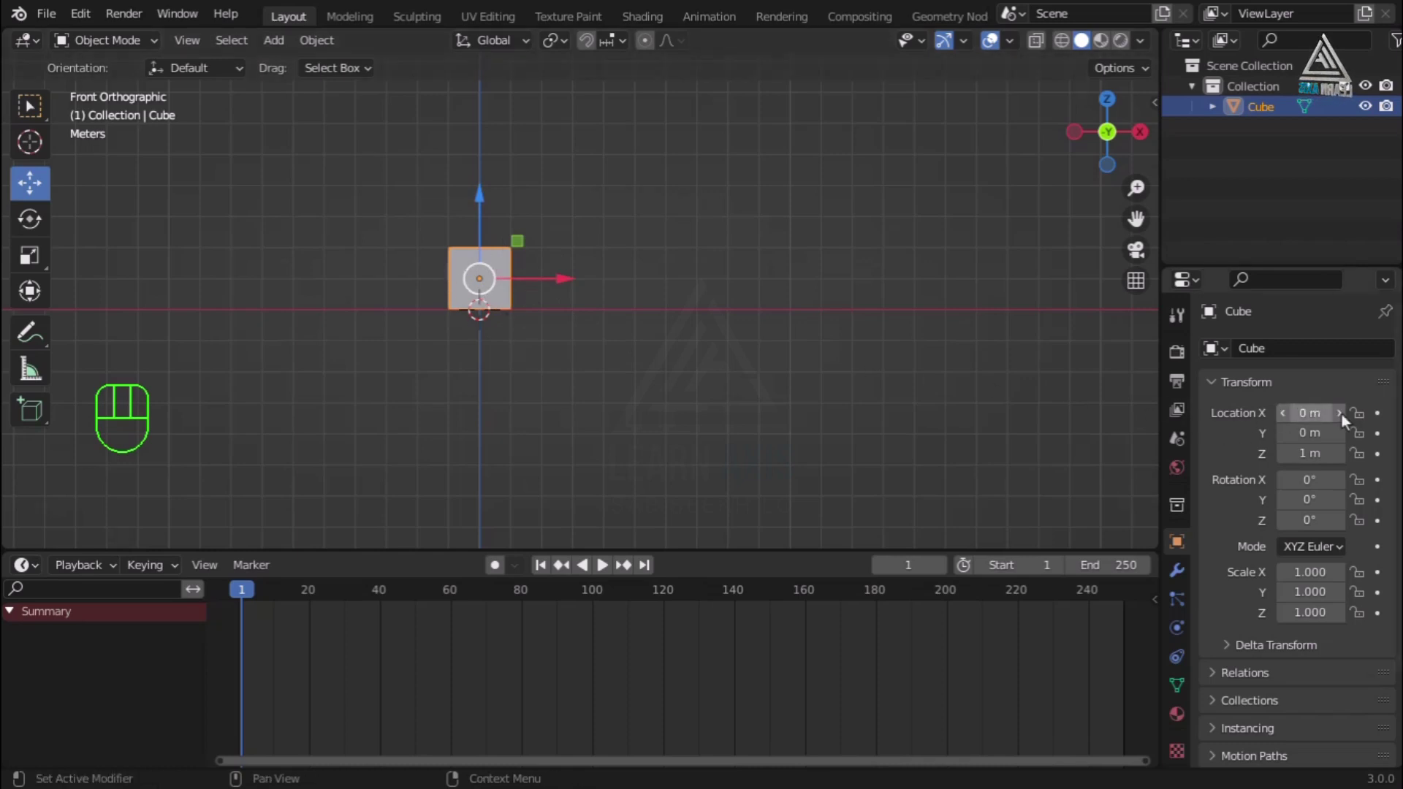
left_click(1377, 414)
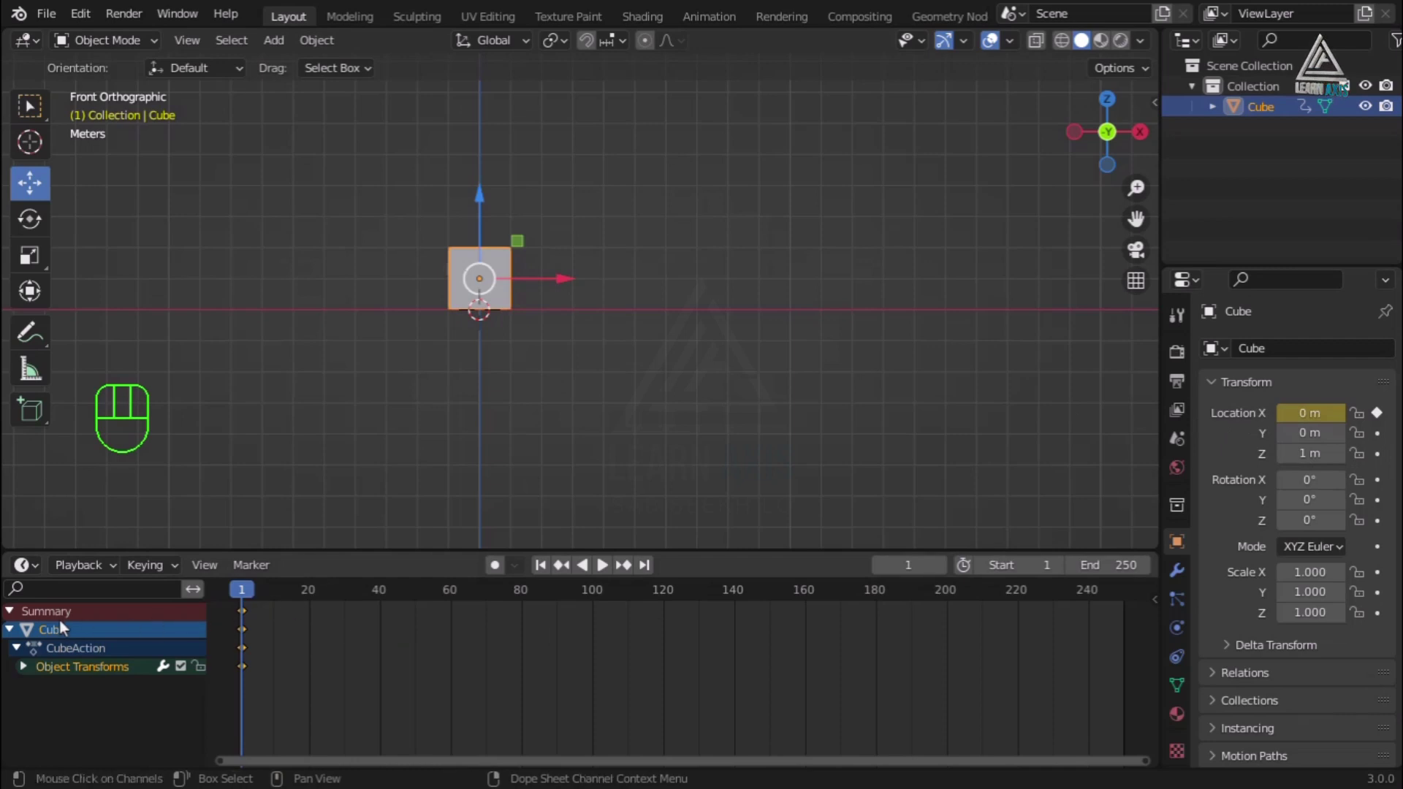
left_click(10, 611)
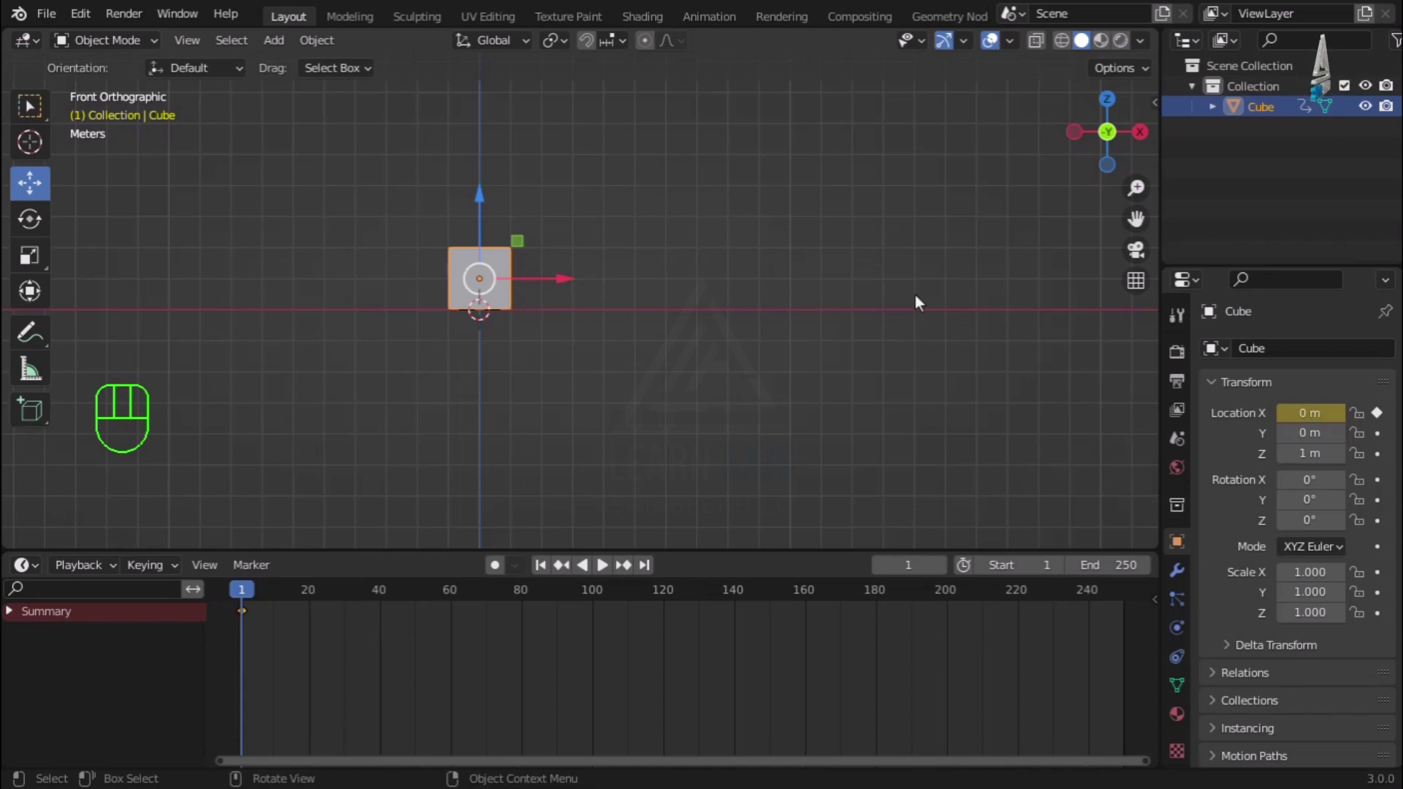
Set the current frame to 48.
left_click(907, 567)
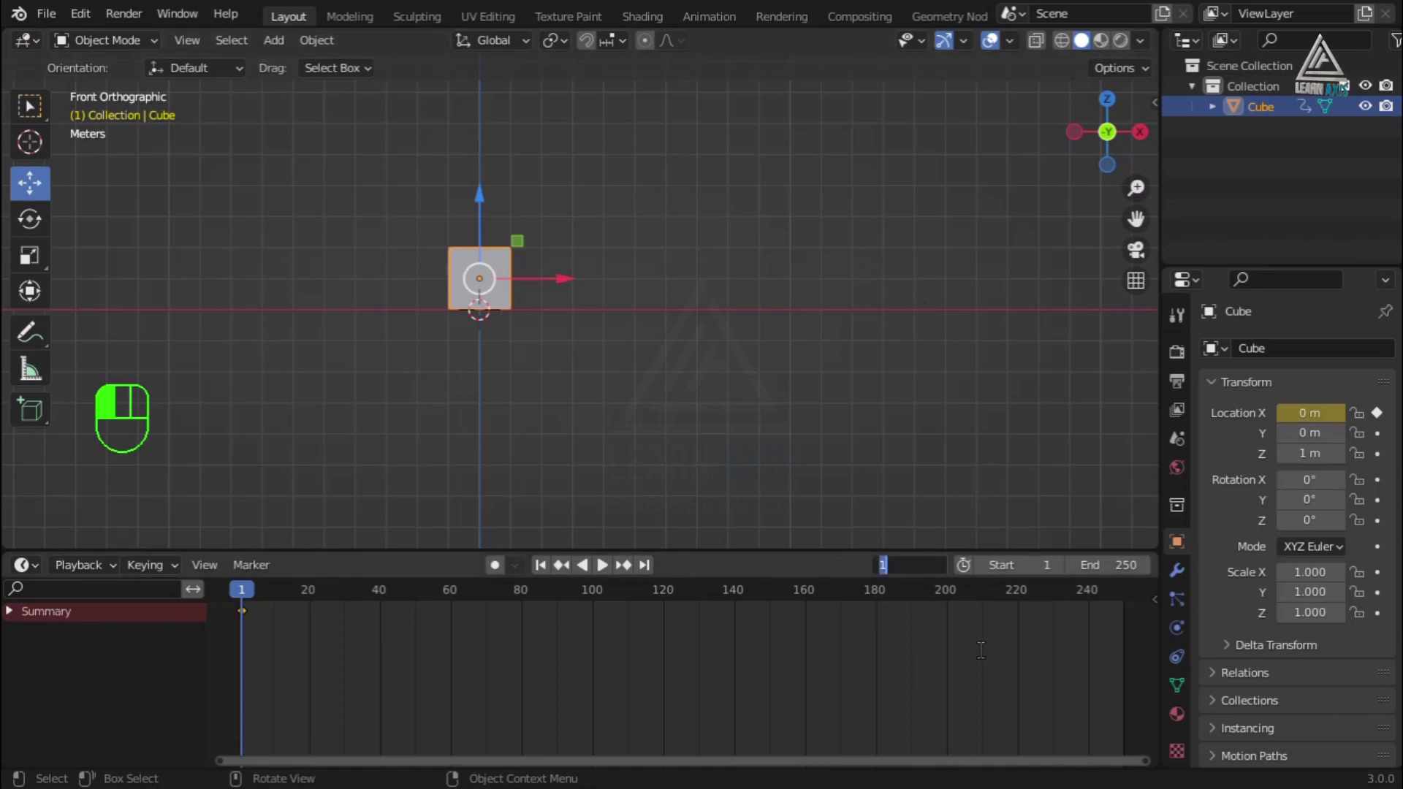
type("48")
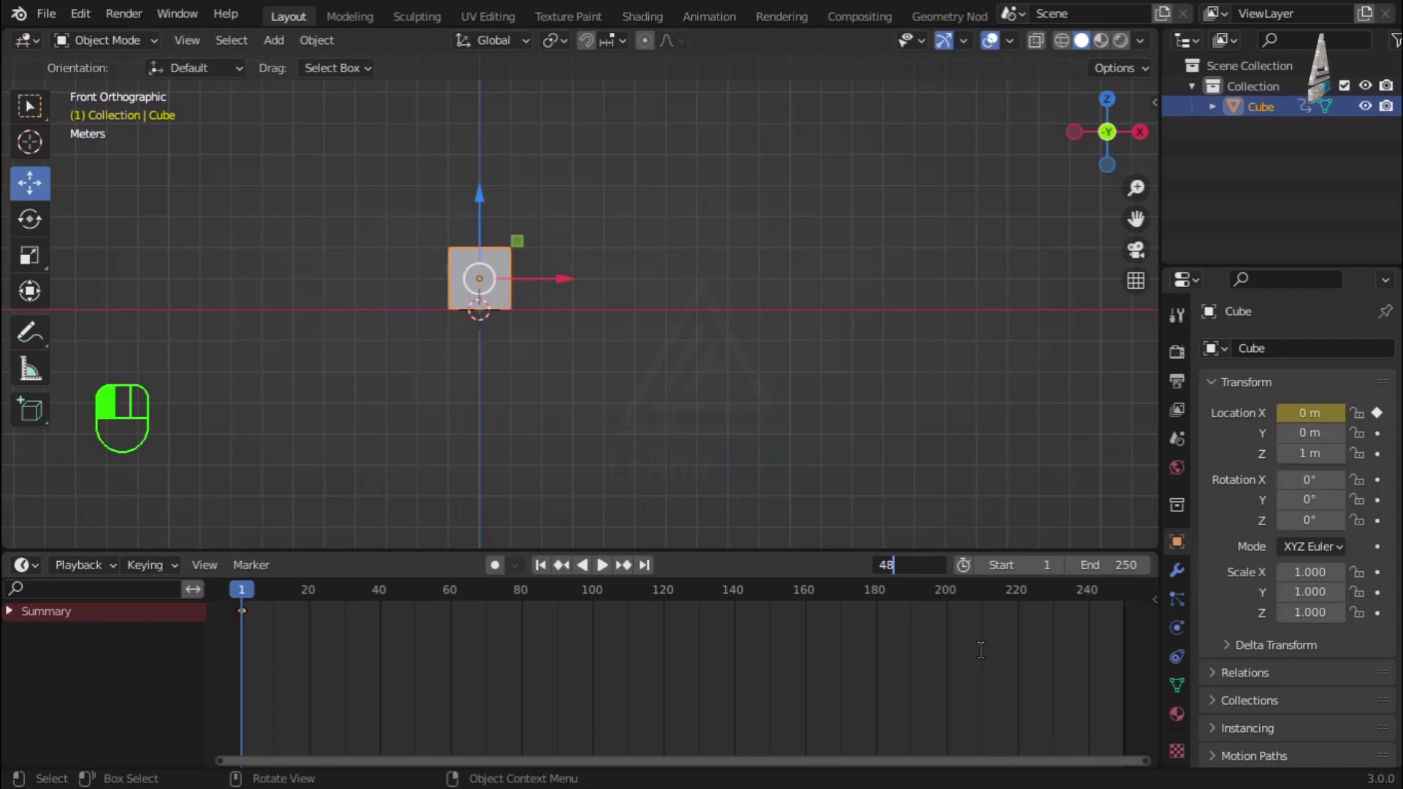
key("Return")
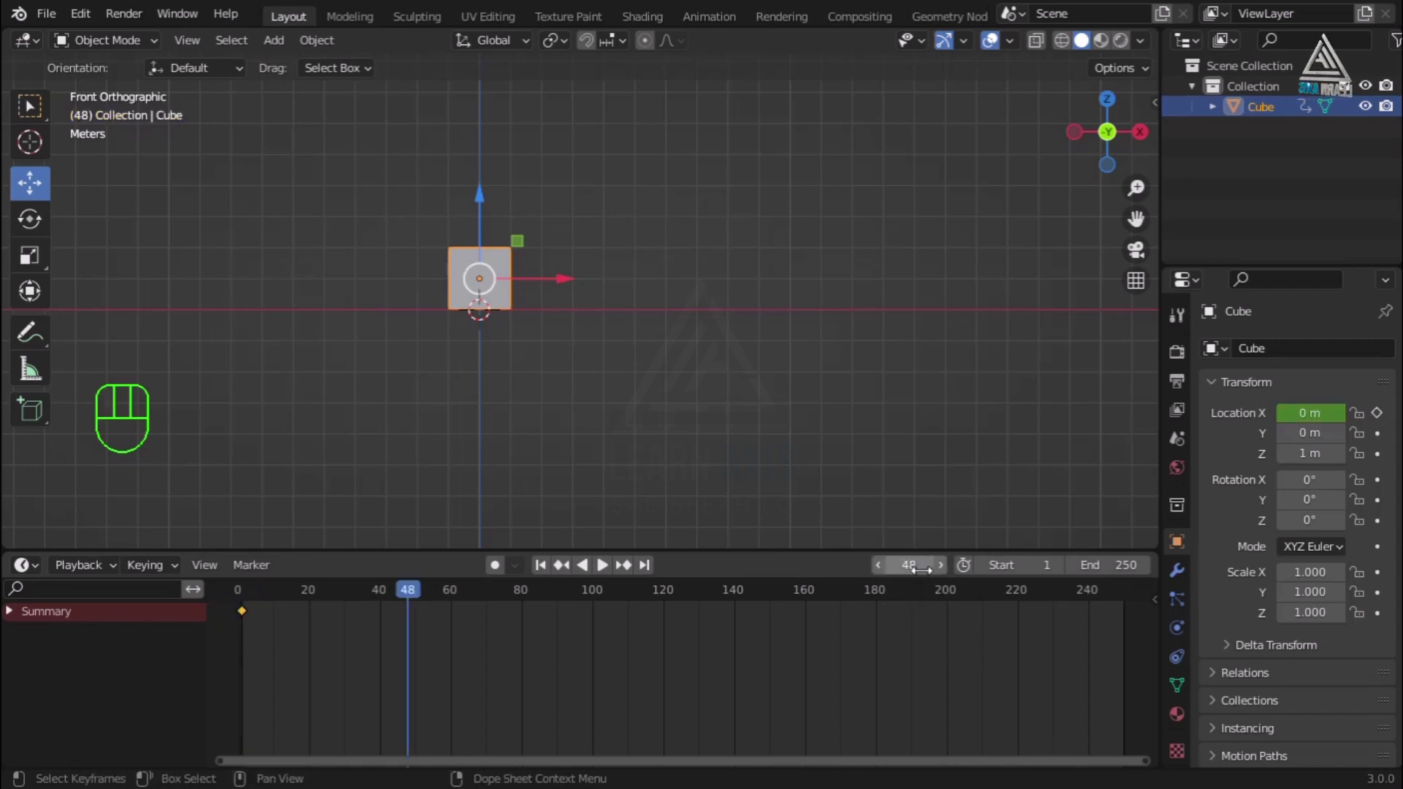
Check the scene's frame rate, re-enter the current frame as 24+24, and return to the cube's object properties.
left_click(1176, 387)
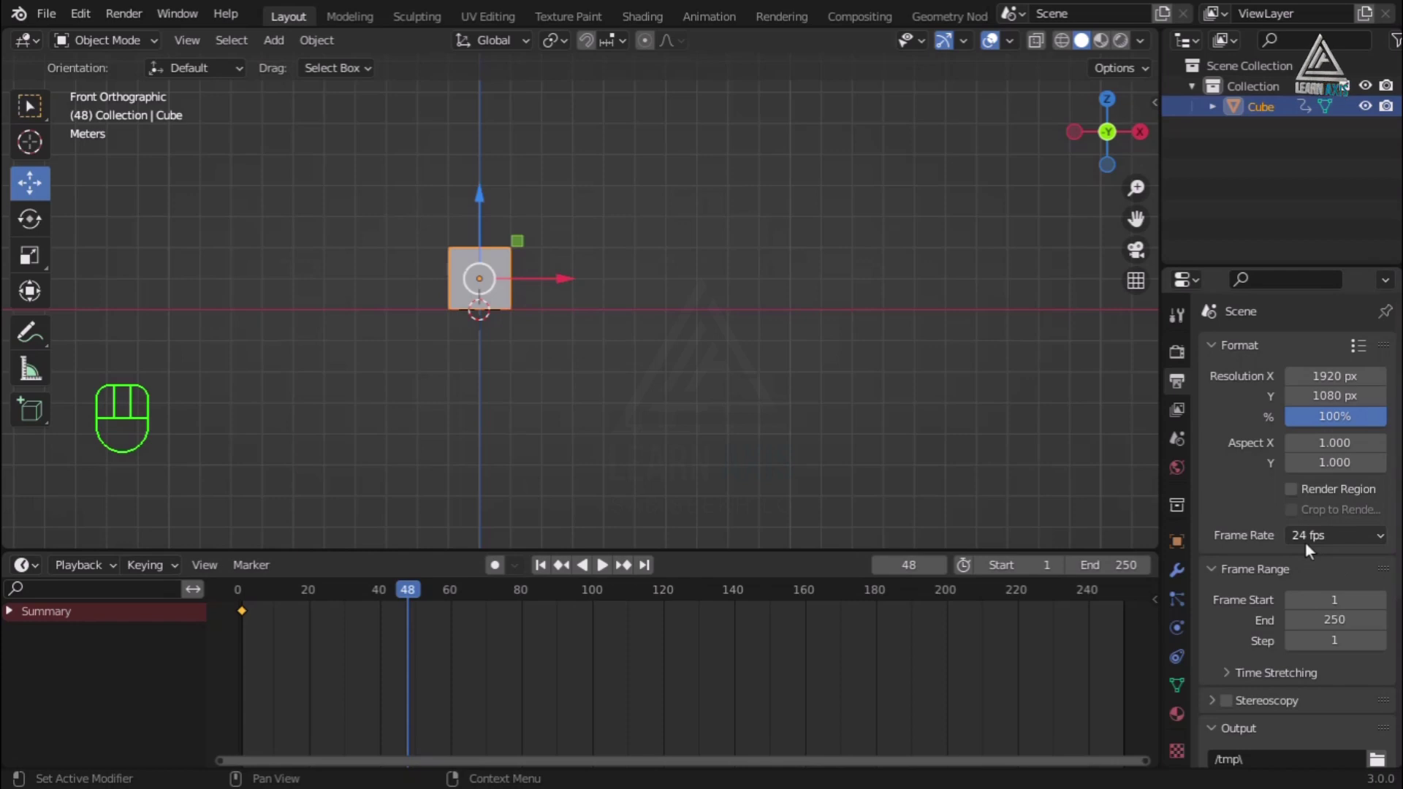
left_click(908, 564)
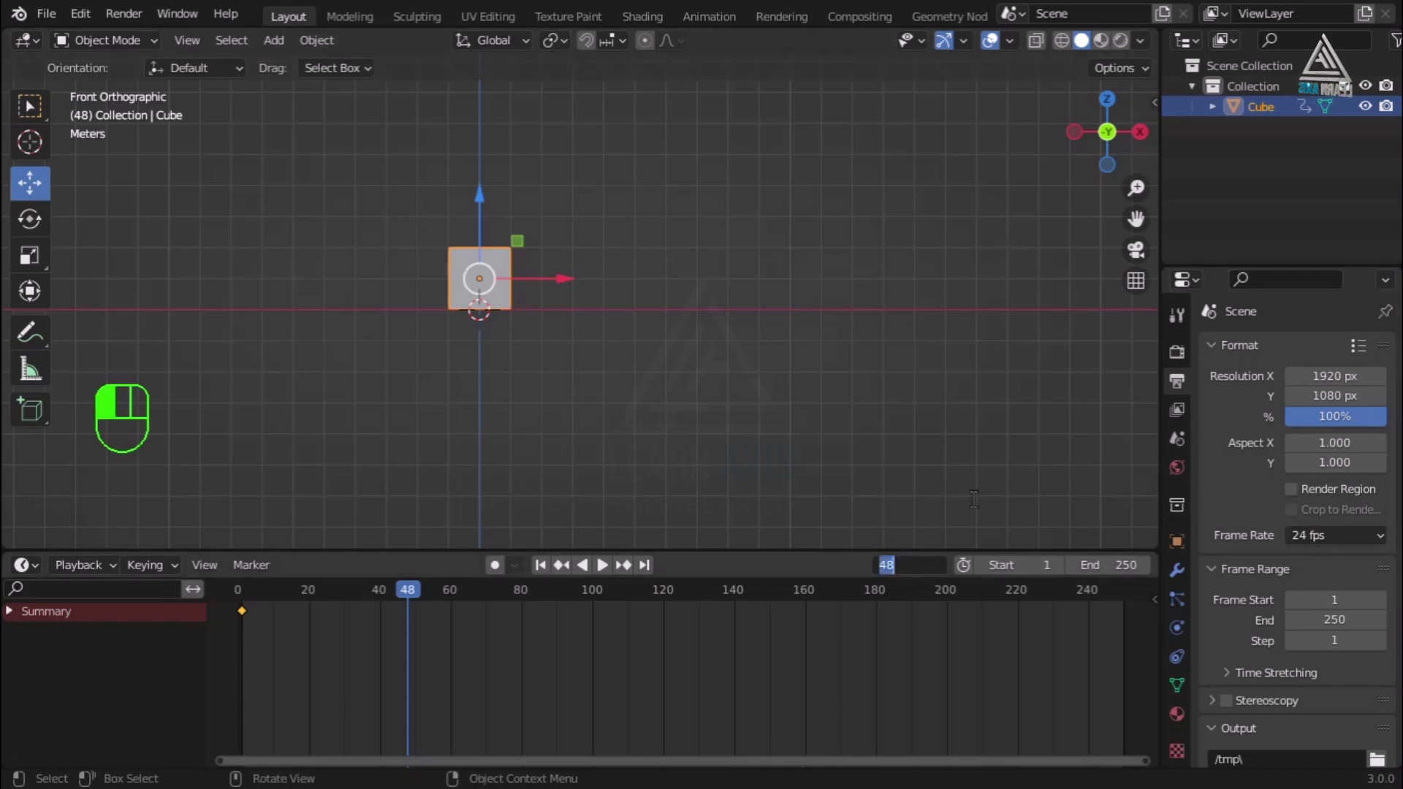
type("24+24")
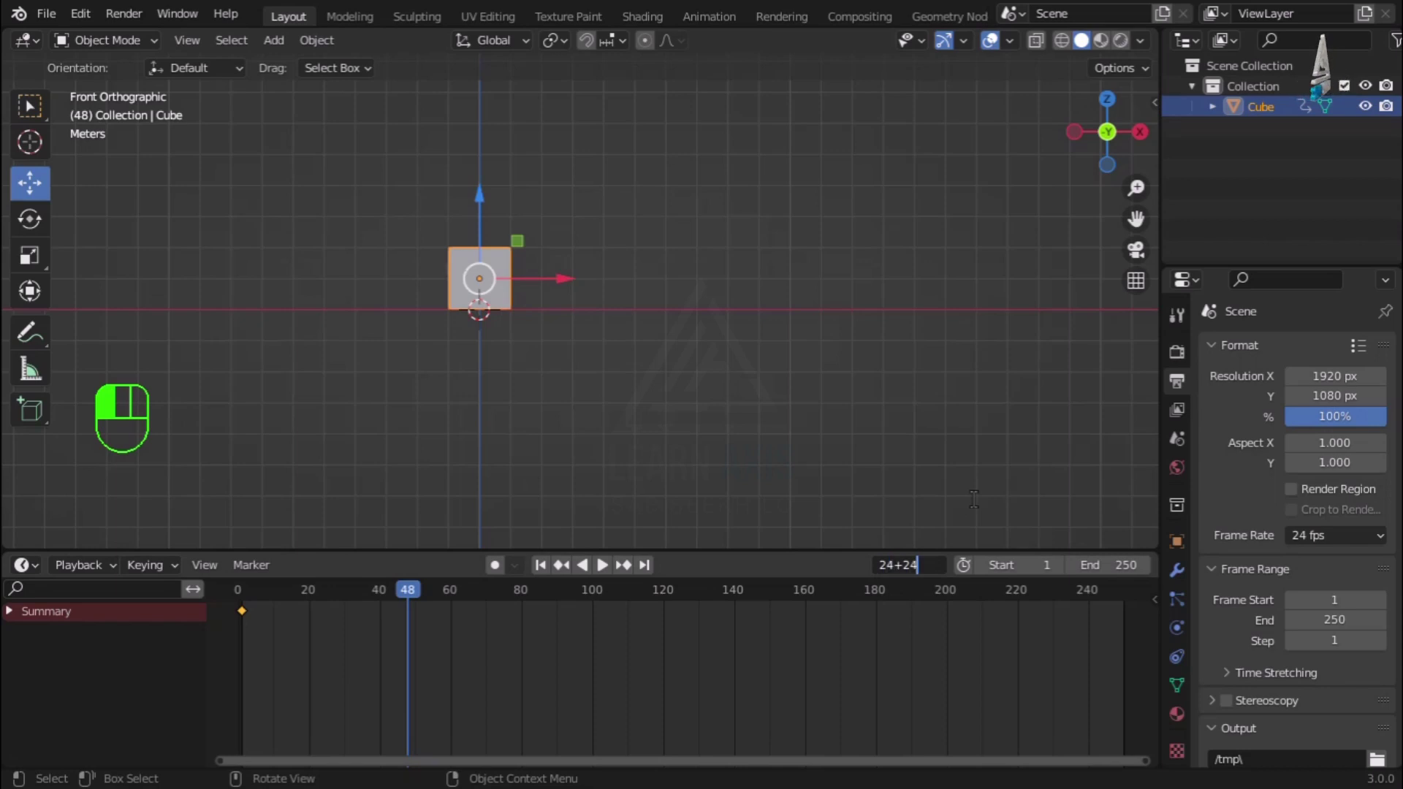
key("Return")
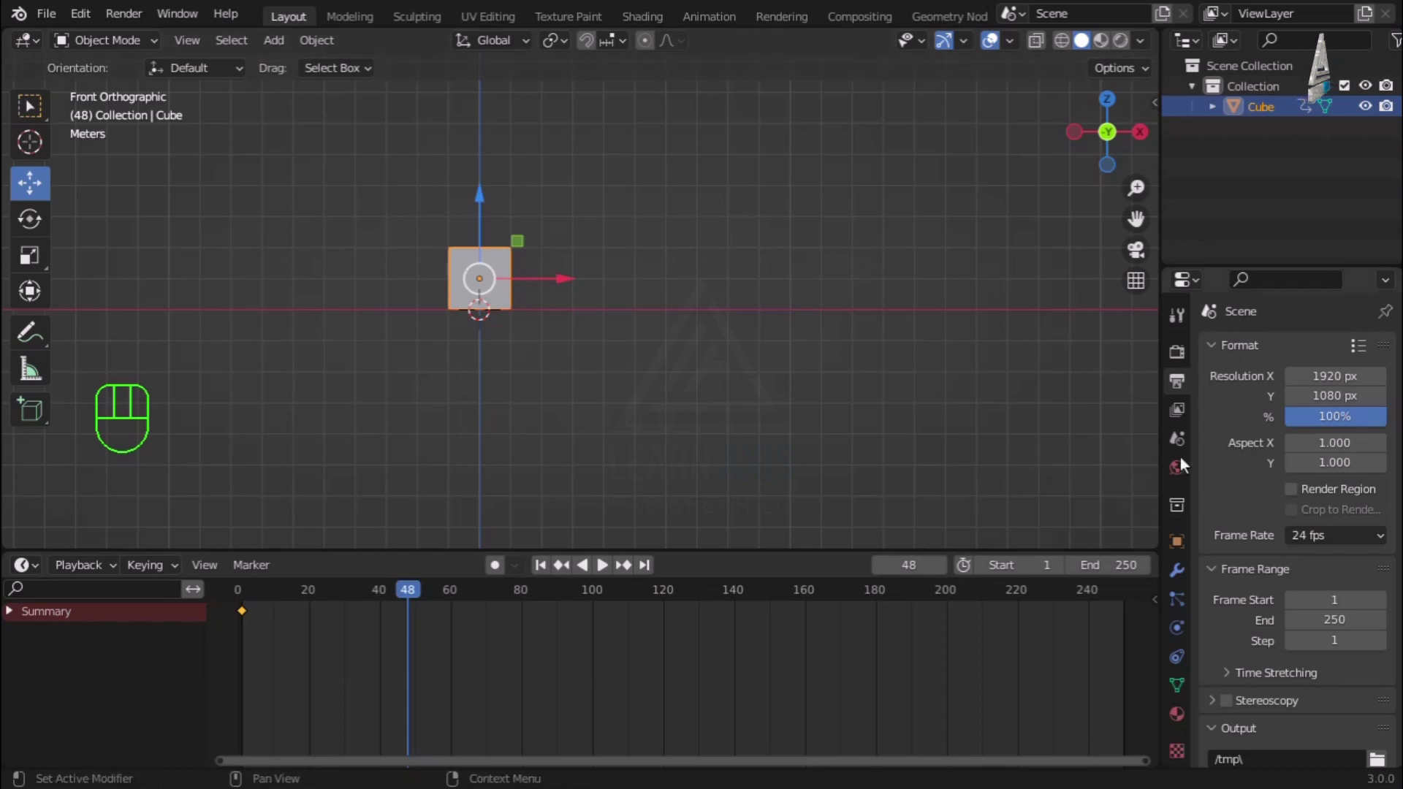
left_click(1176, 541)
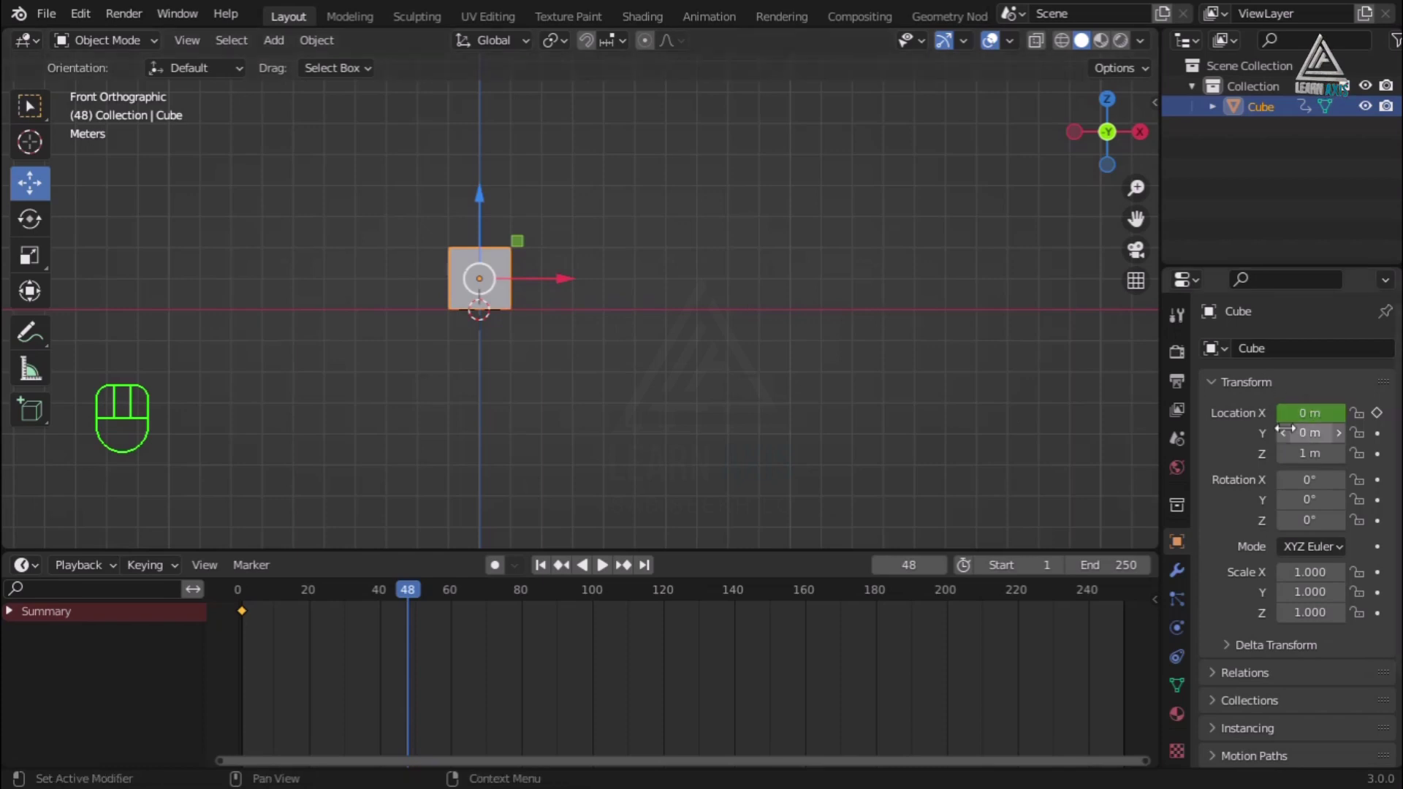
Set the cube's X location to 10 m and keyframe it at frame 48.
left_click(1338, 422)
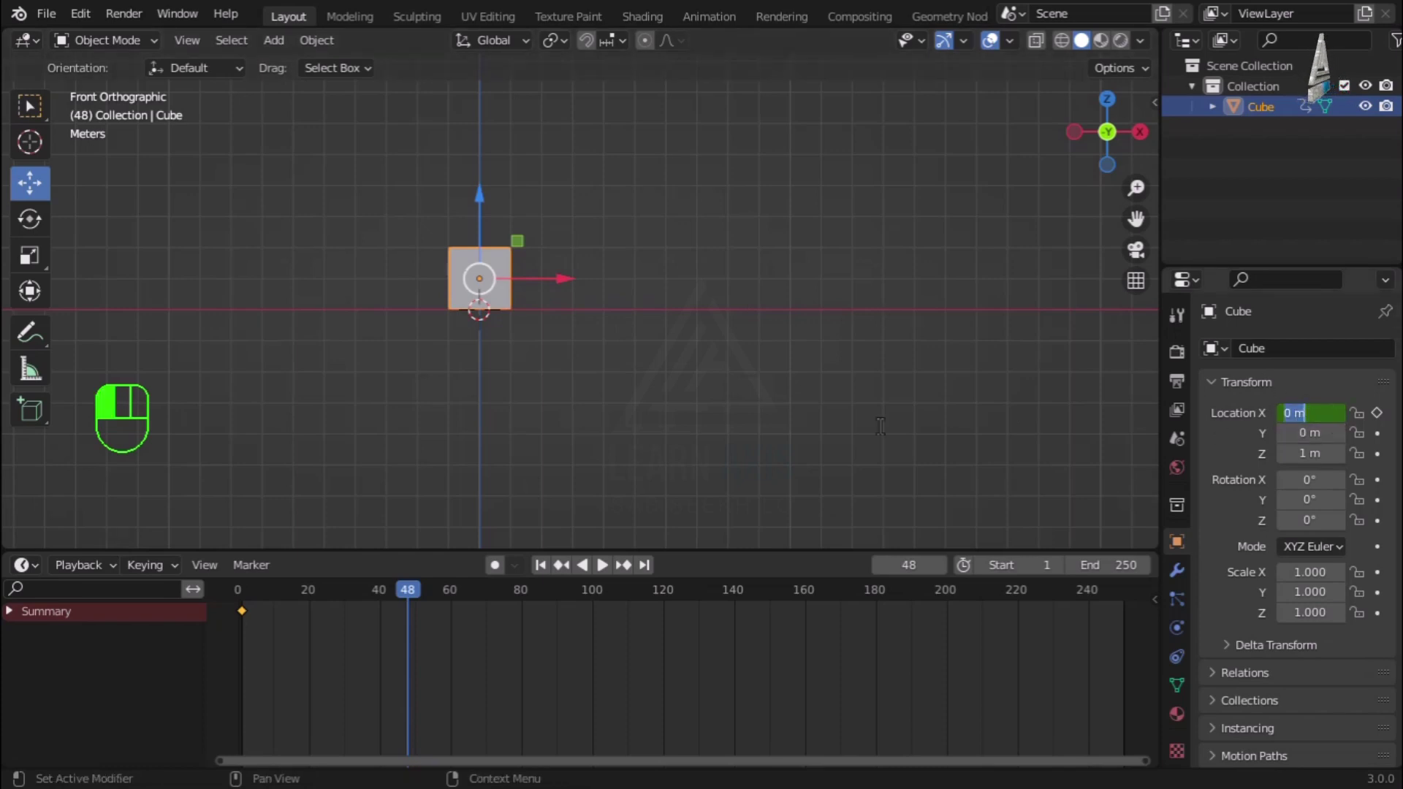
type("10")
key("Return")
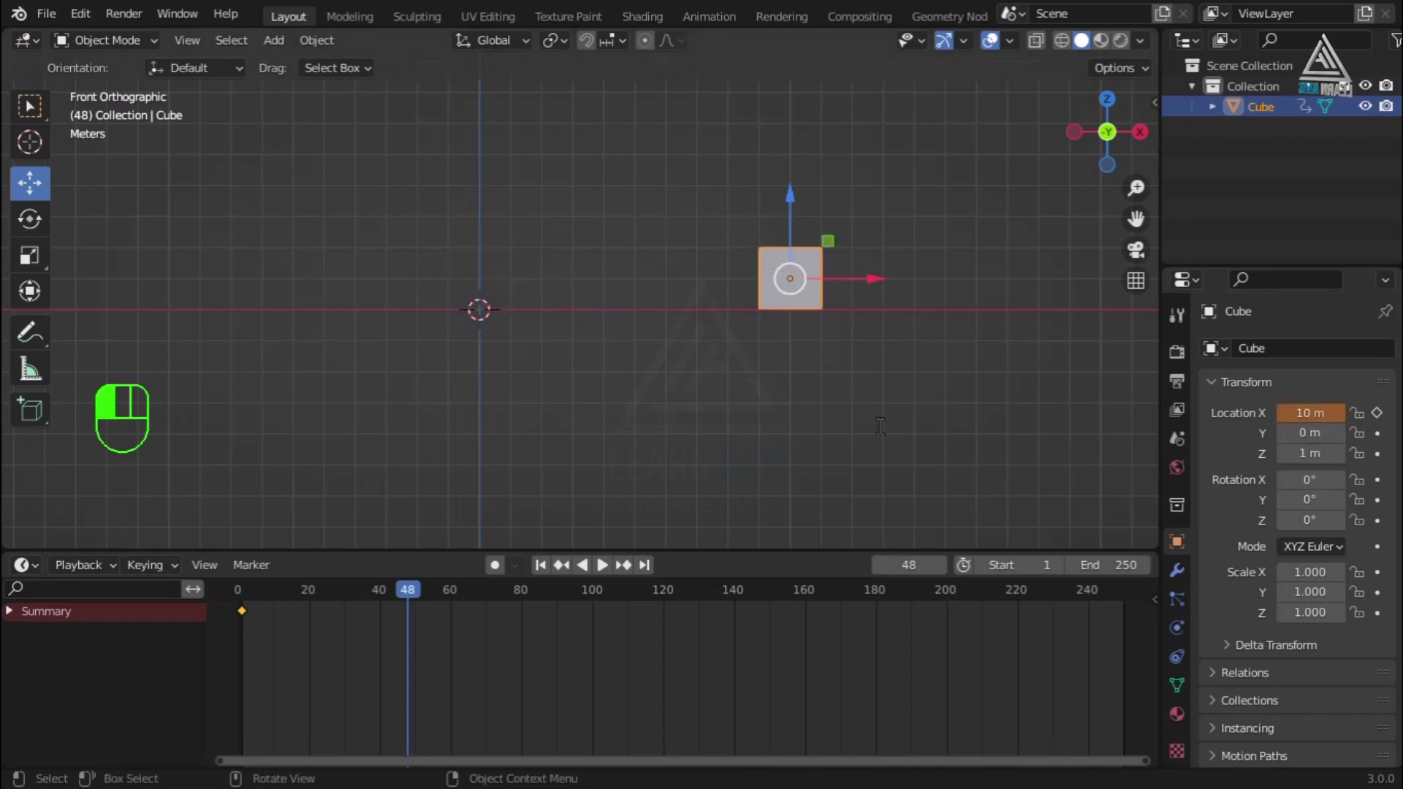
left_click(1377, 413)
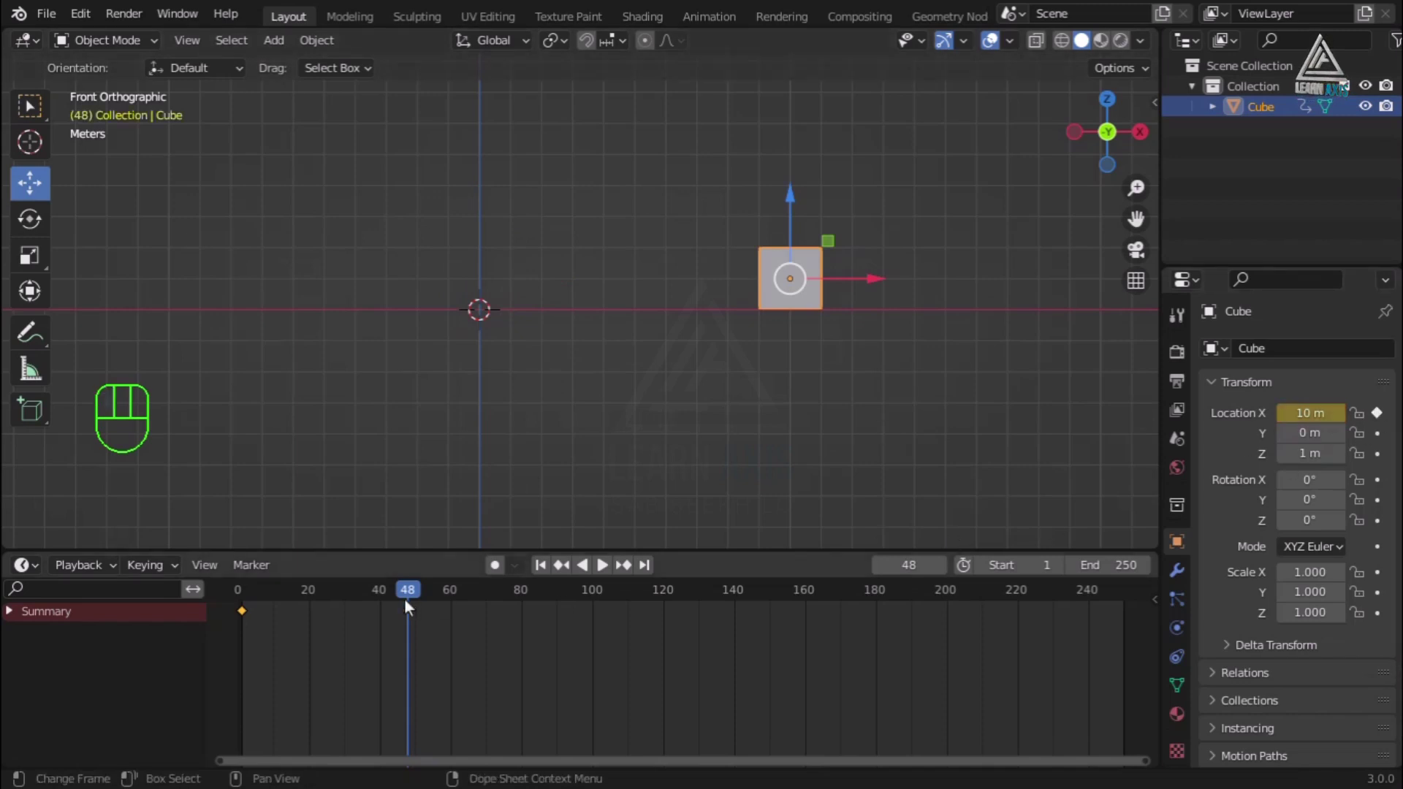
mouse_move(401, 597)
left_mouse_down()
mouse_move(236, 599)
mouse_move(408, 600)
left_mouse_up()
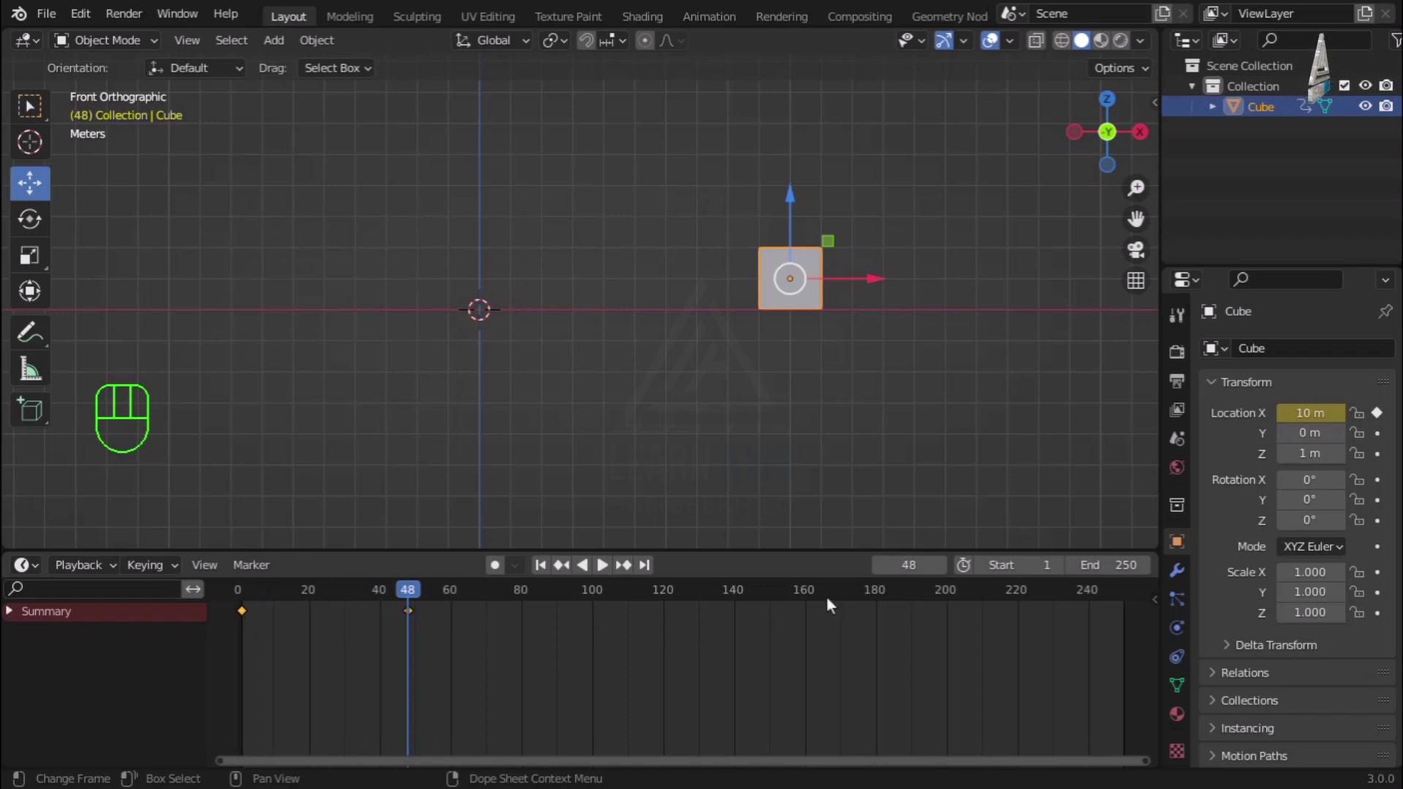
Try to return the cube to its start at frame 96 by moving it back along X to about 0.18 m.
left_click(906, 565)
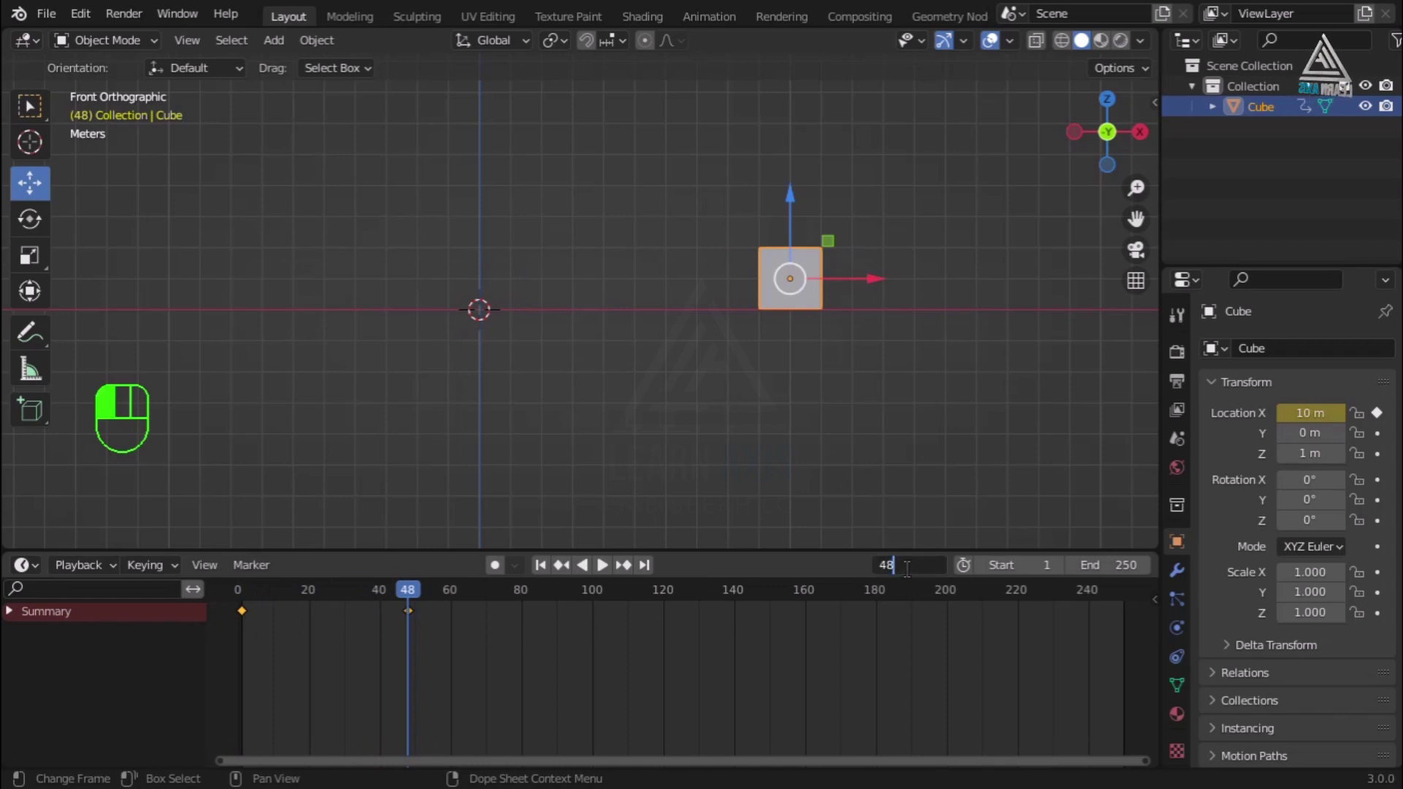
type("+48")
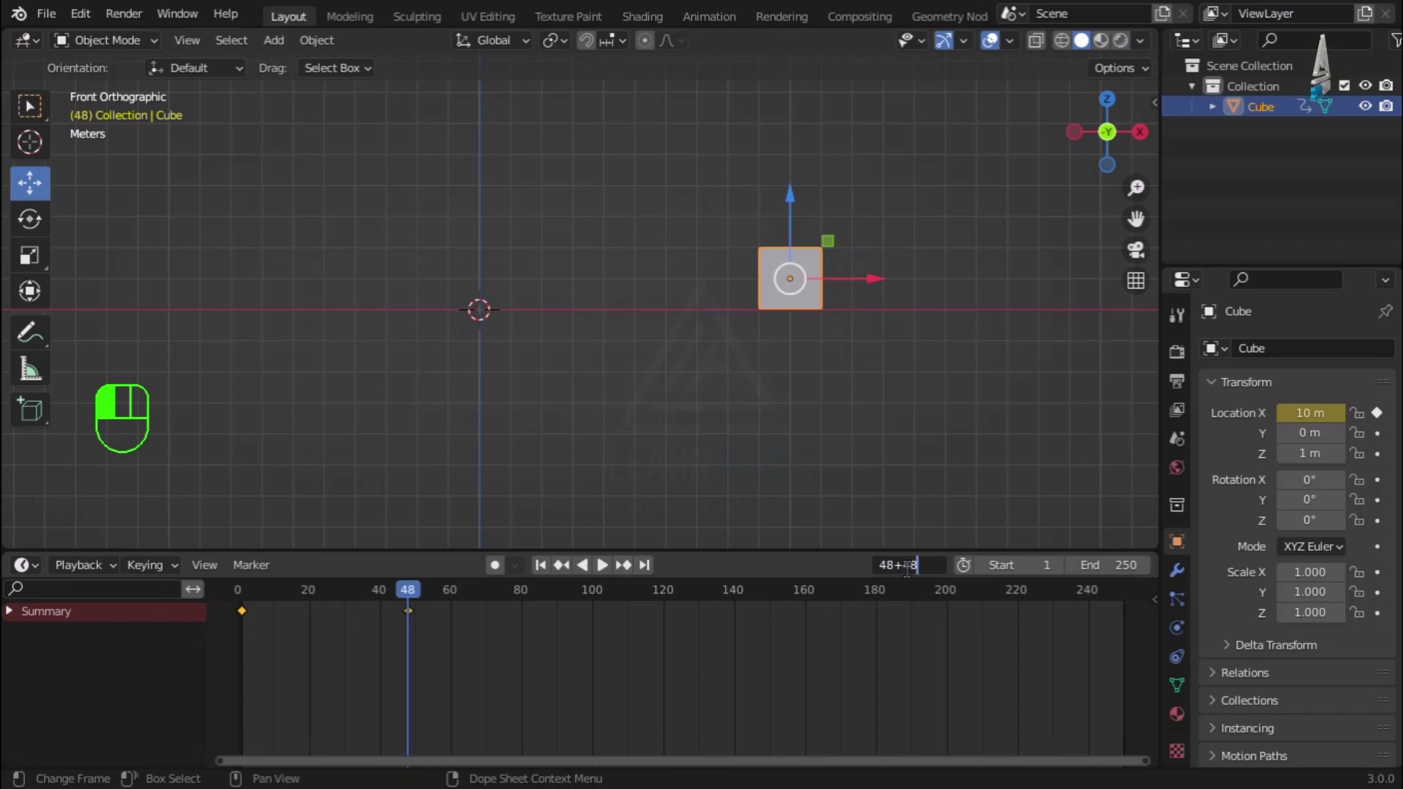
key("Return")
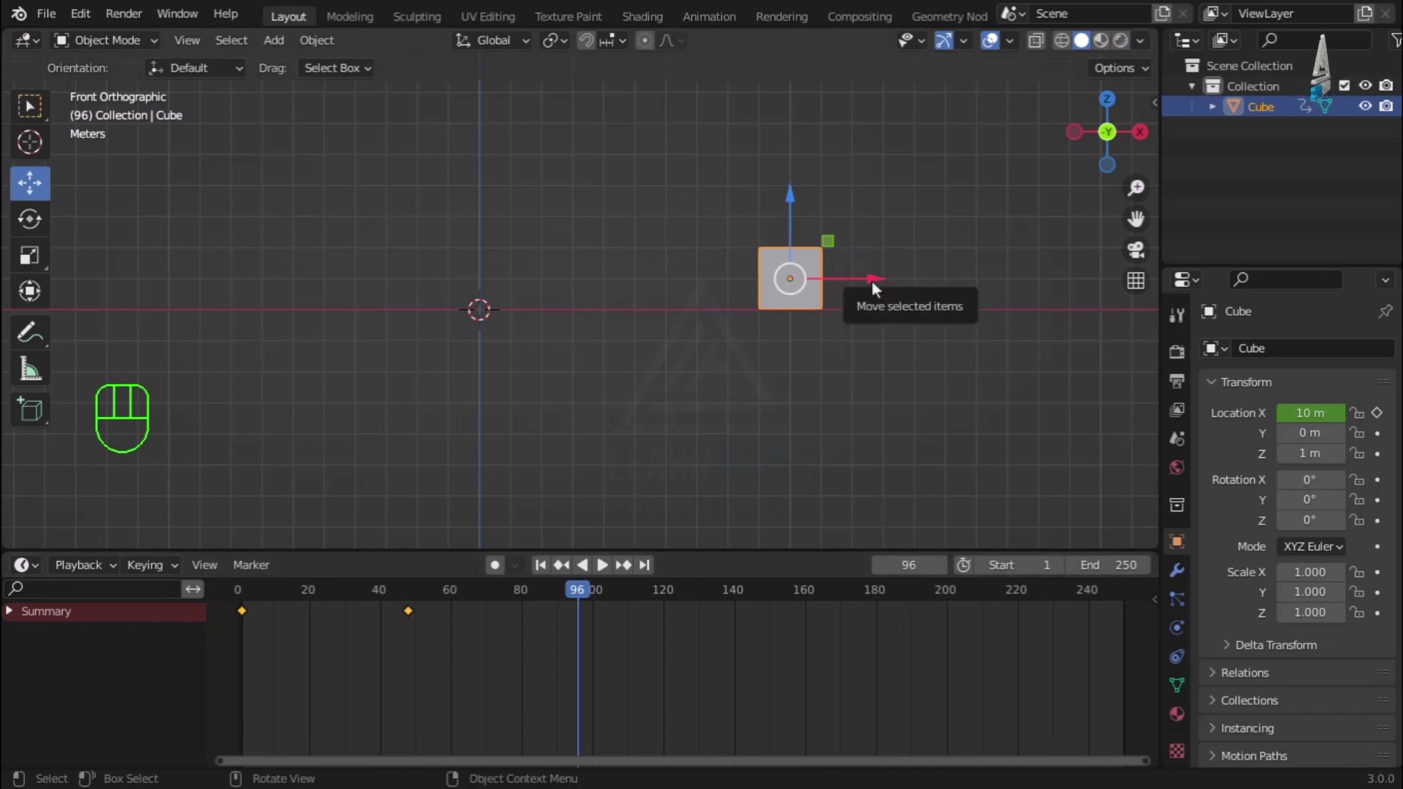
left_click_drag(876, 281, 563, 292)
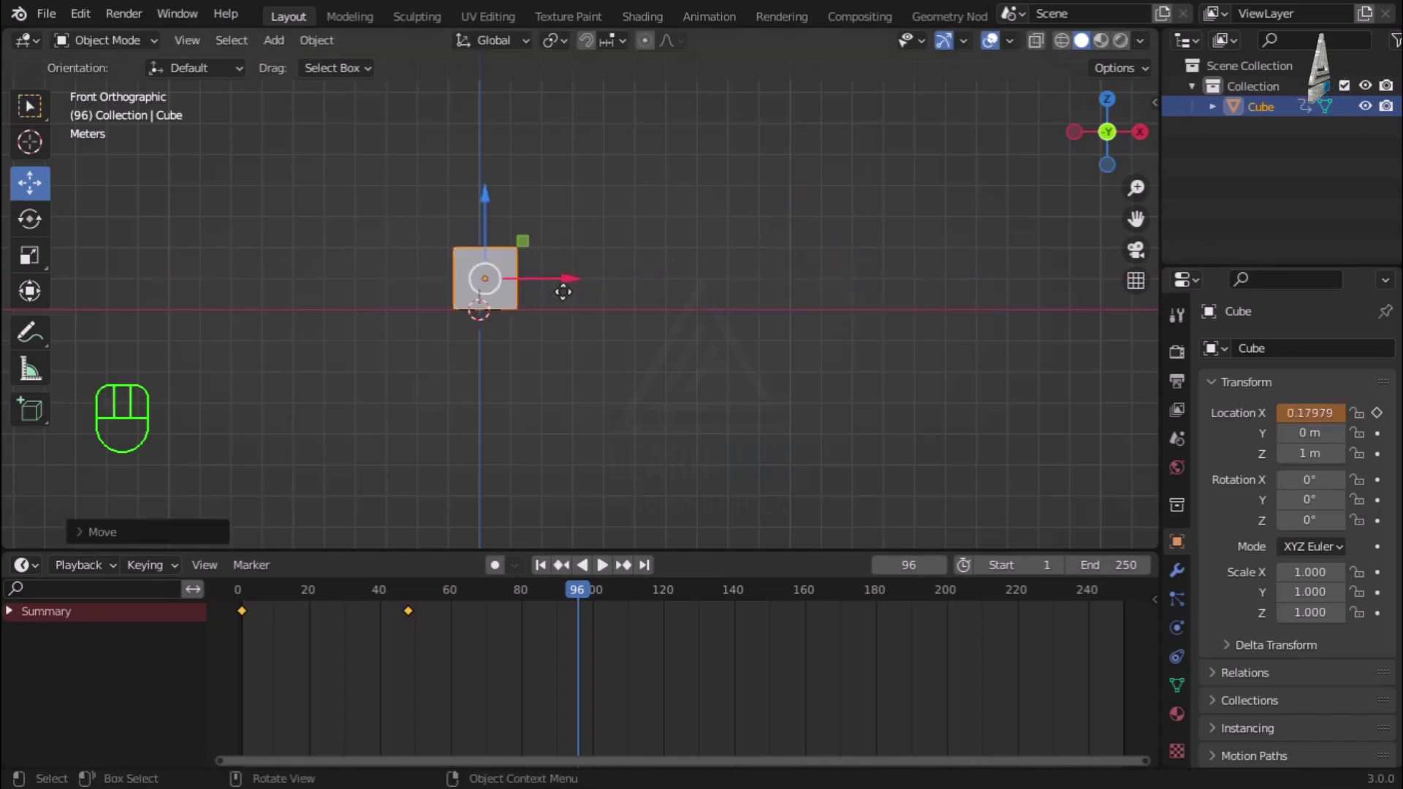
Duplicate the cube's frame 1 keyframe to frame 96 and play the animation to check the return motion.
left_click(241, 611)
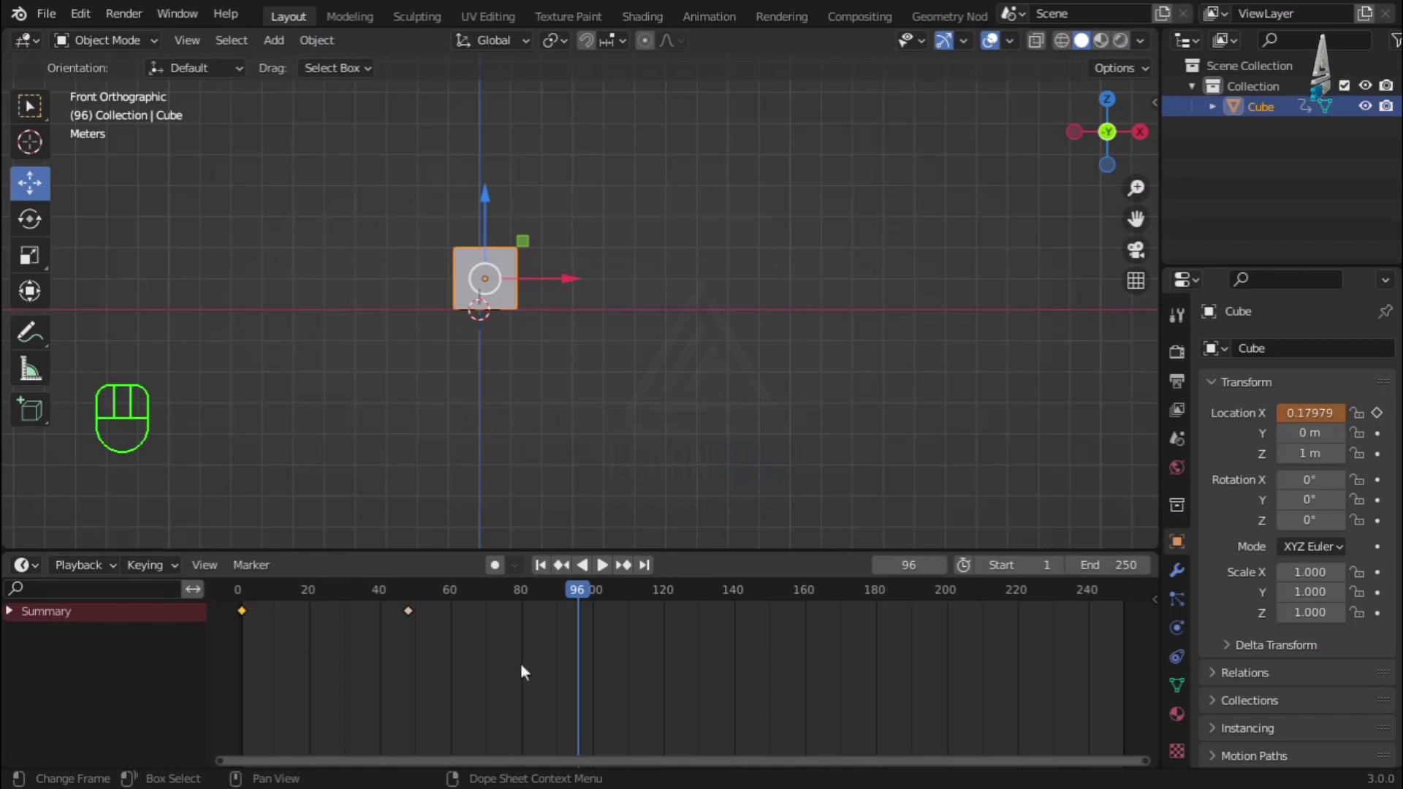
left_click_drag(573, 587, 241, 589)
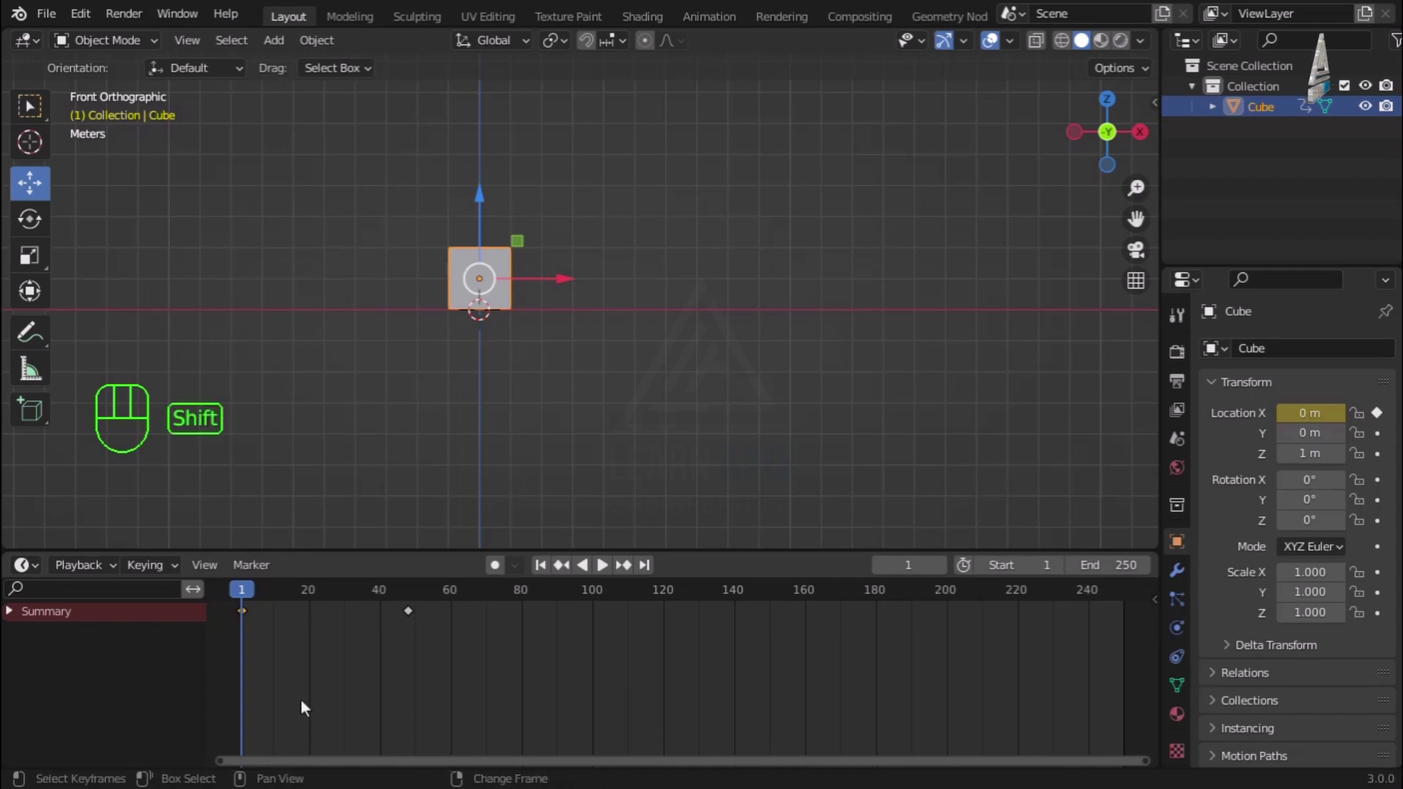
key("shift+d")
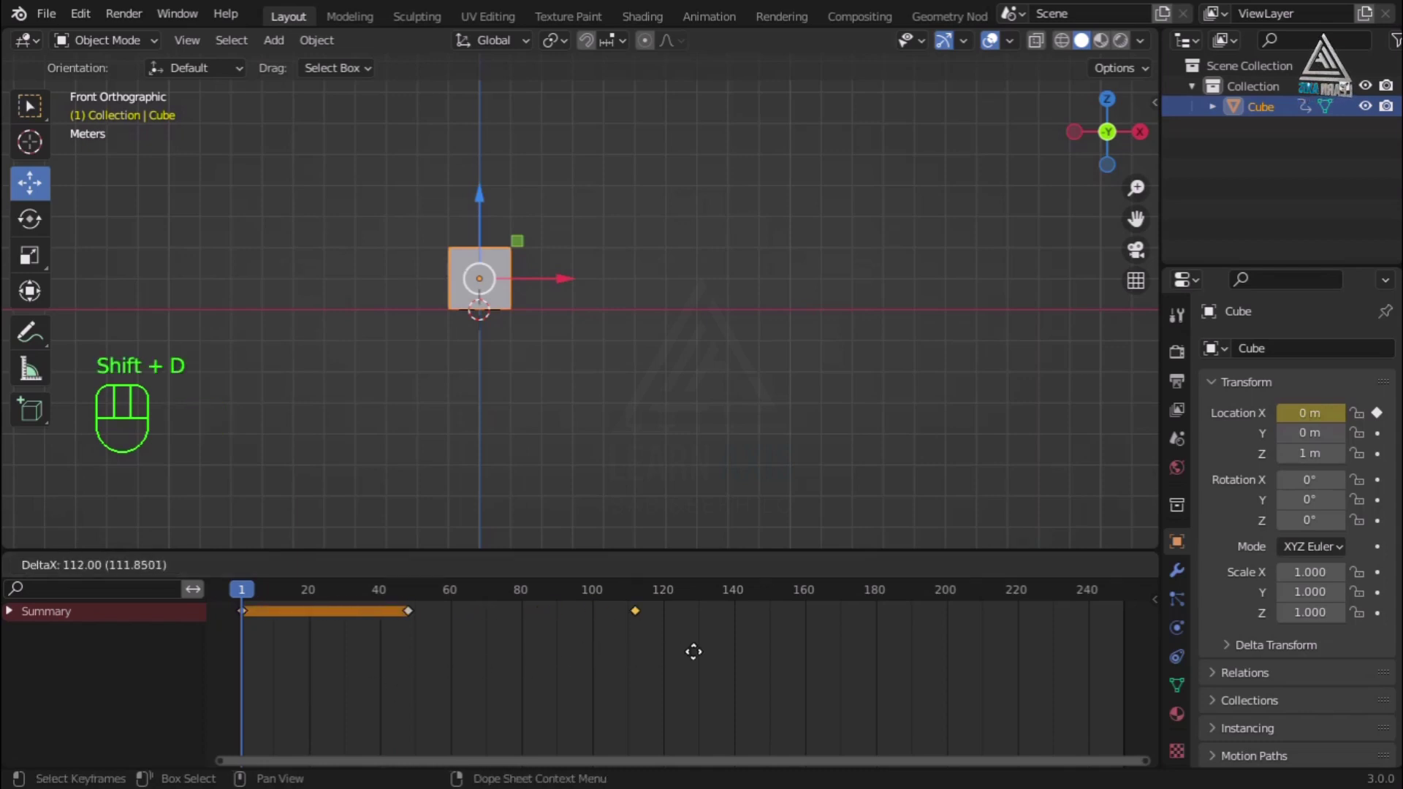
left_click(636, 653)
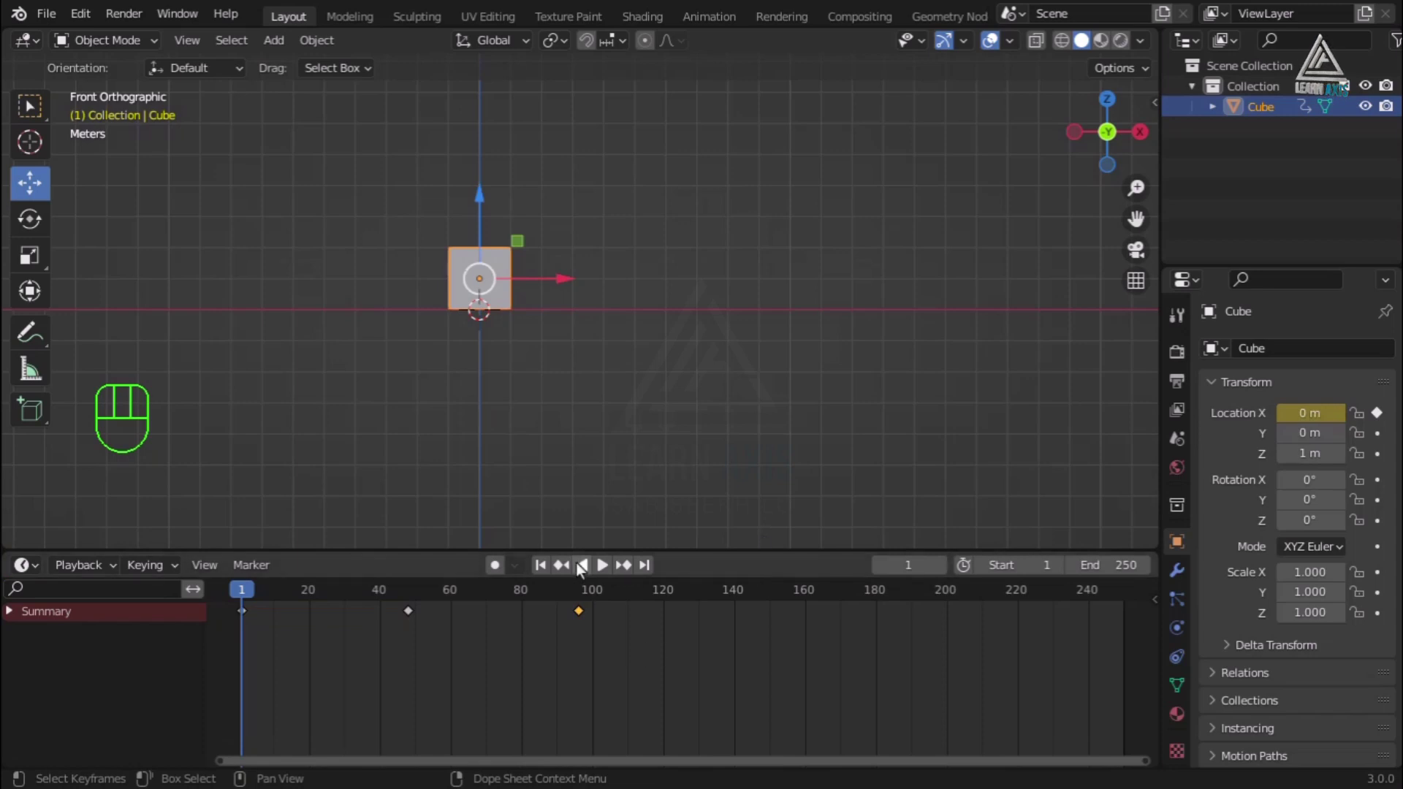
left_click(600, 566)
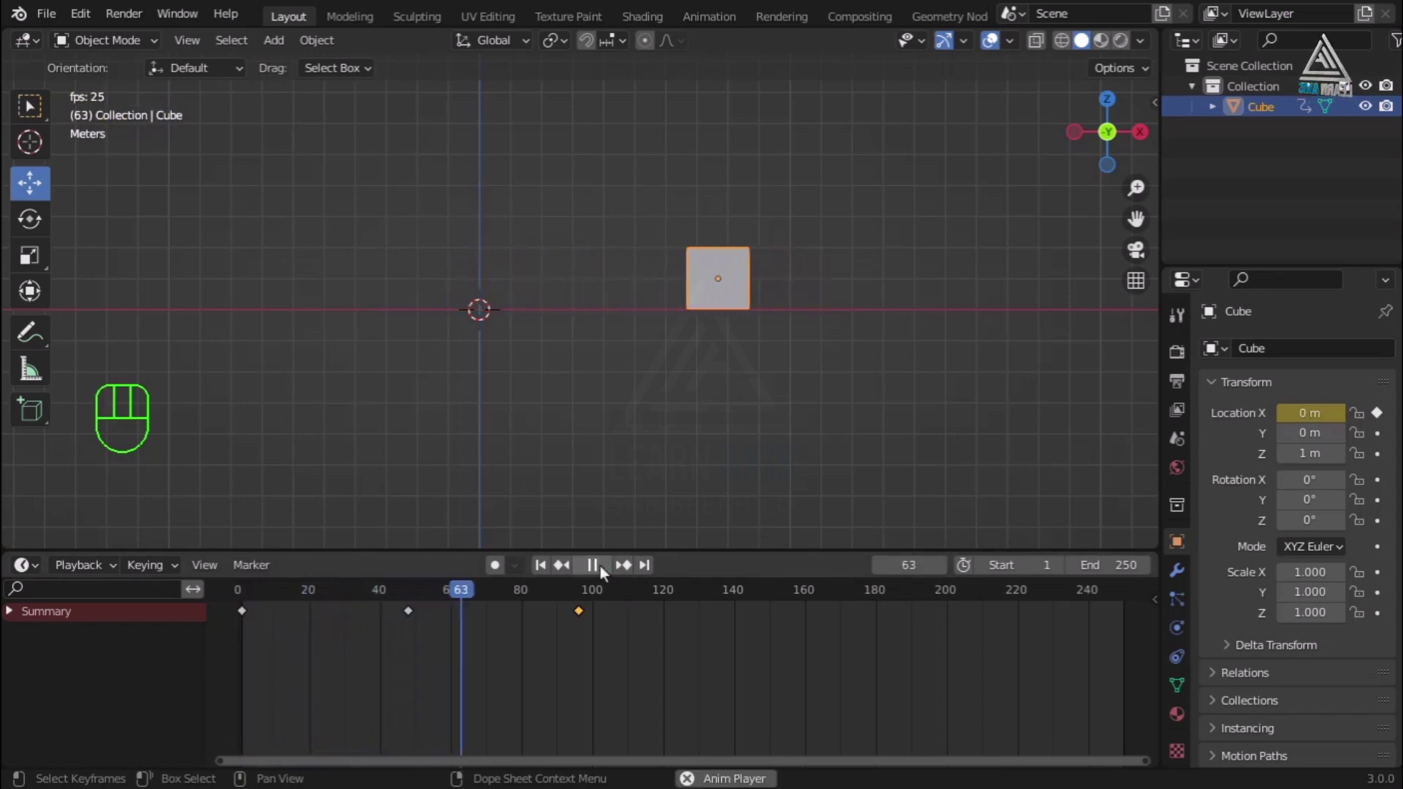
left_click(599, 565)
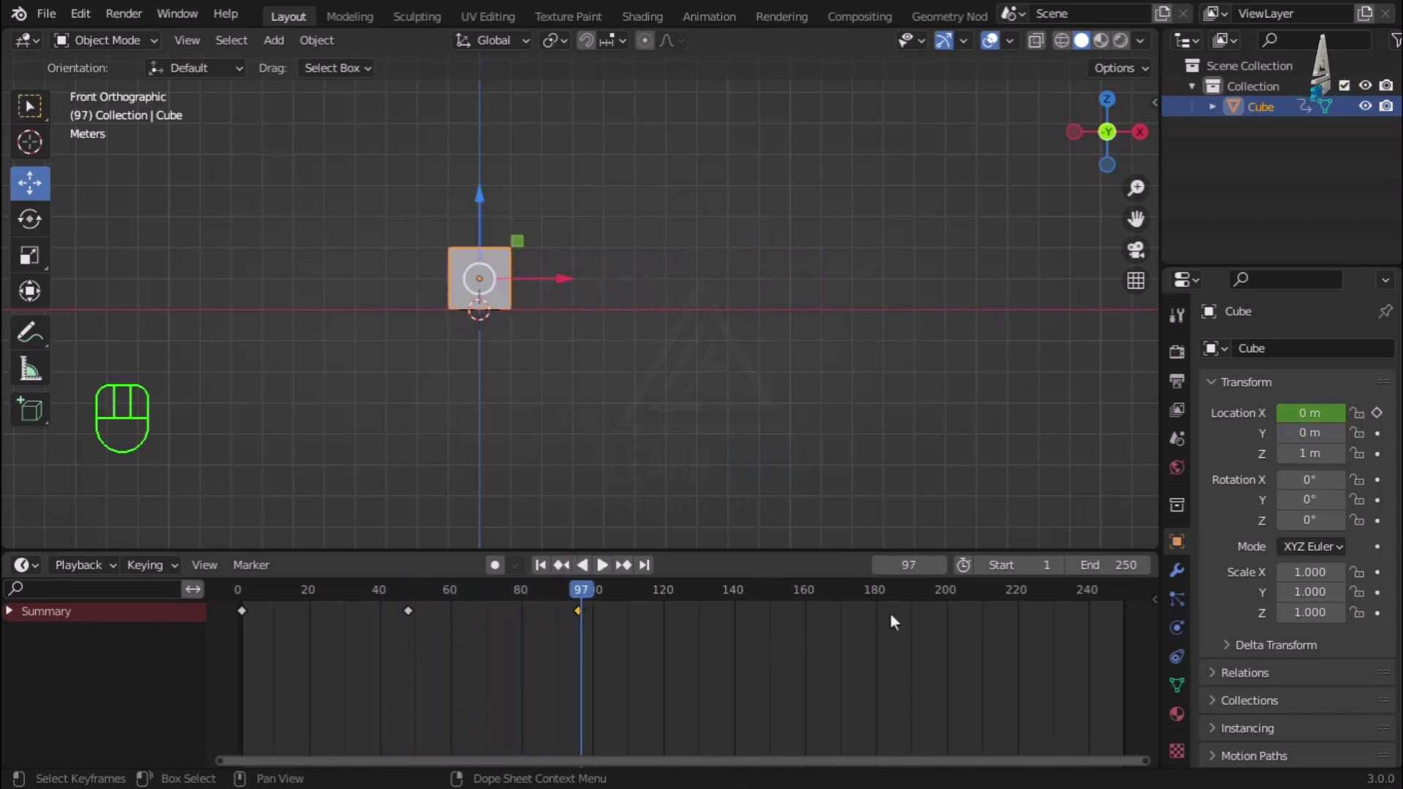
Set the animation's end frame to 96 and play the looping result.
left_click(1123, 567)
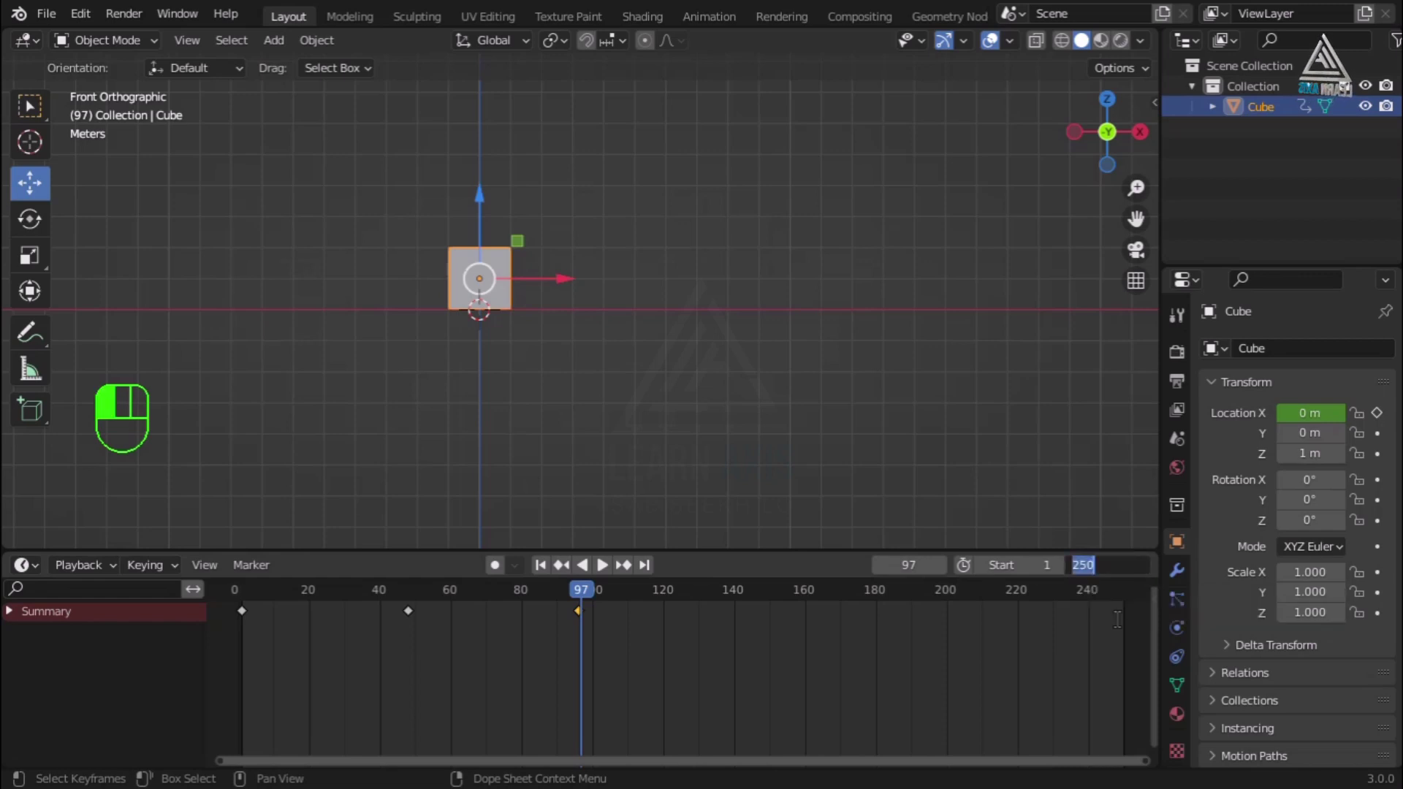
type("96")
key("Return")
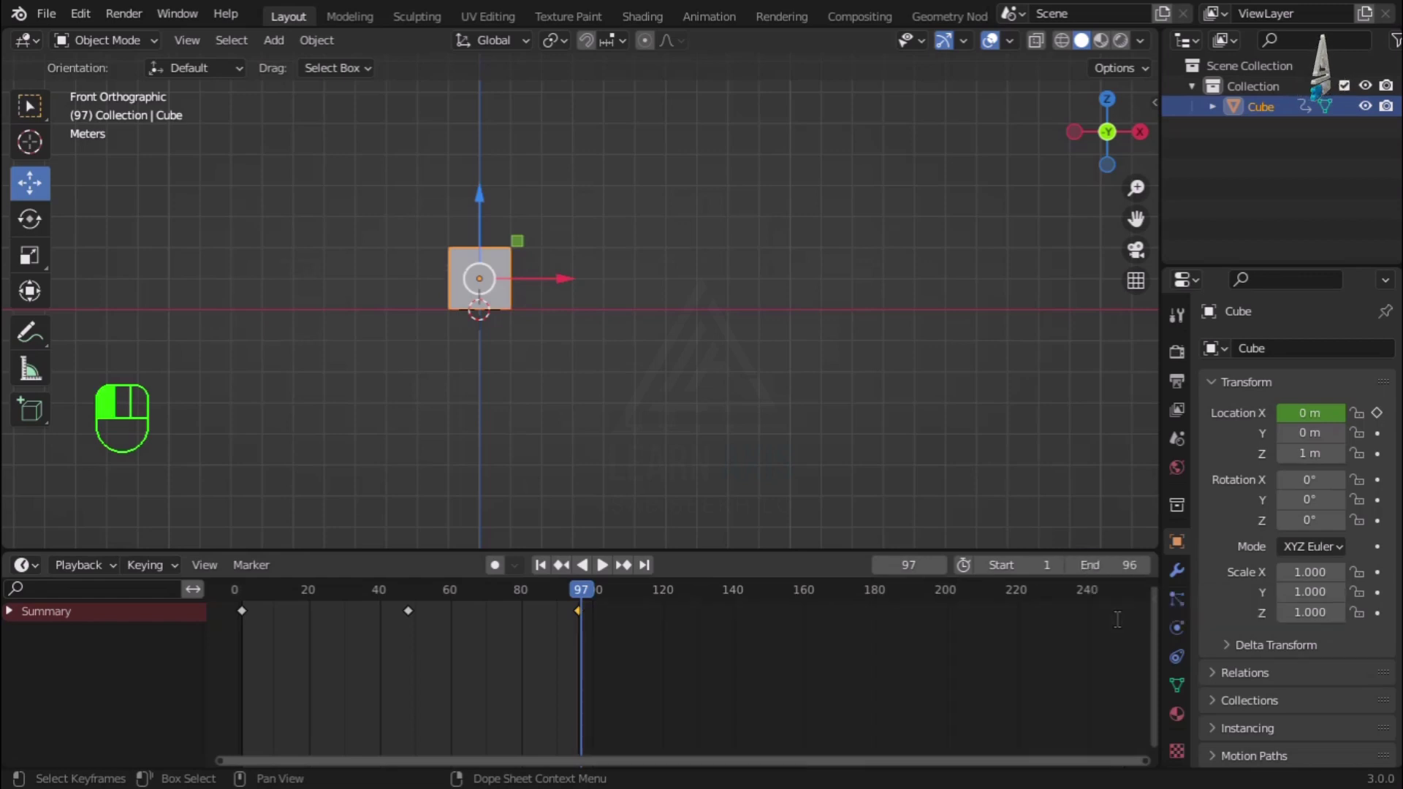
left_click(600, 569)
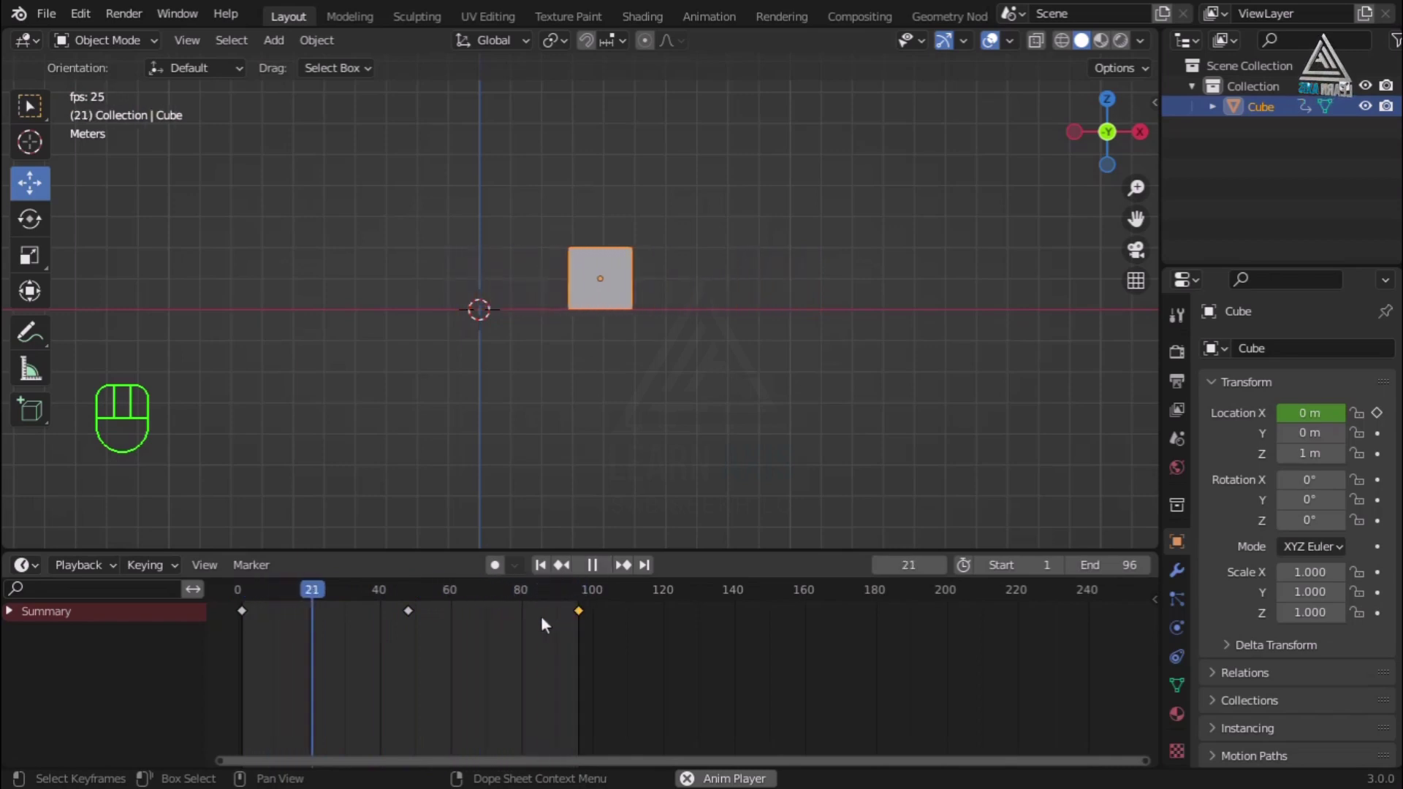
left_click(590, 566)
Try the last keyframe at about frame 69, preview the motion, and move the keyframe back to frame 96.
left_click_drag(577, 613, 480, 625)
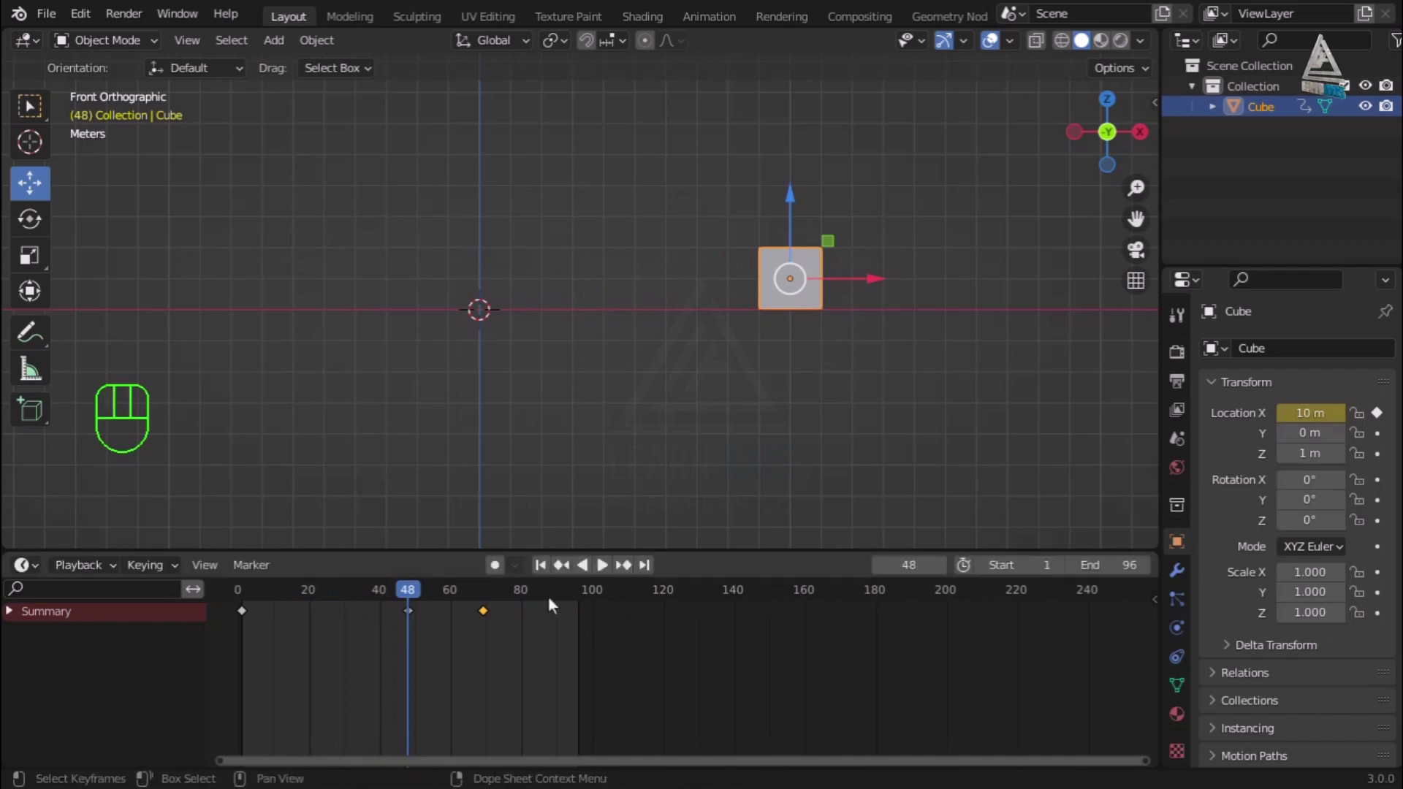
left_click(599, 566)
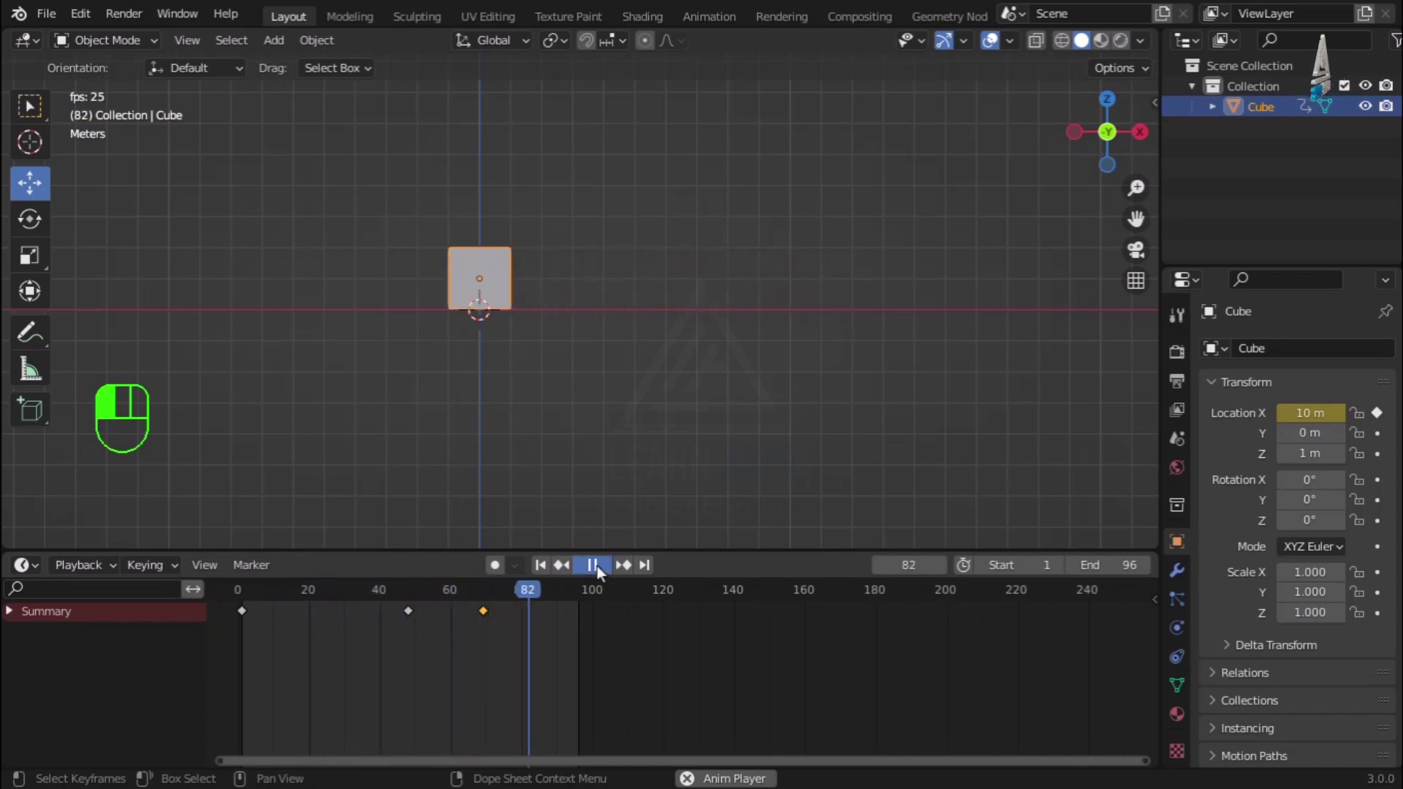
left_click(598, 565)
left_click_drag(480, 612, 576, 641)
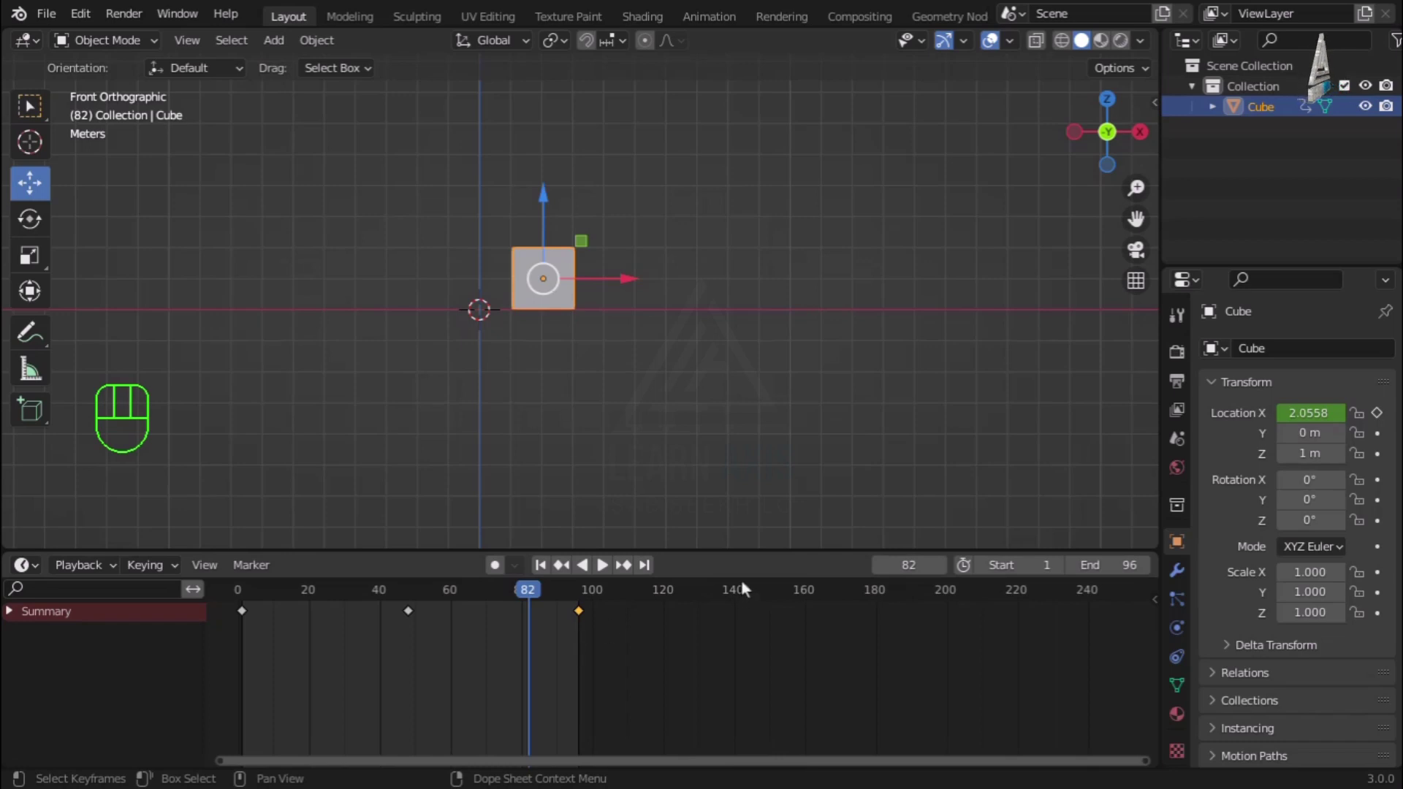
Reduce the timeline's height and split the 3D viewport horizontally into two stacked areas.
left_click_drag(740, 547, 871, 475)
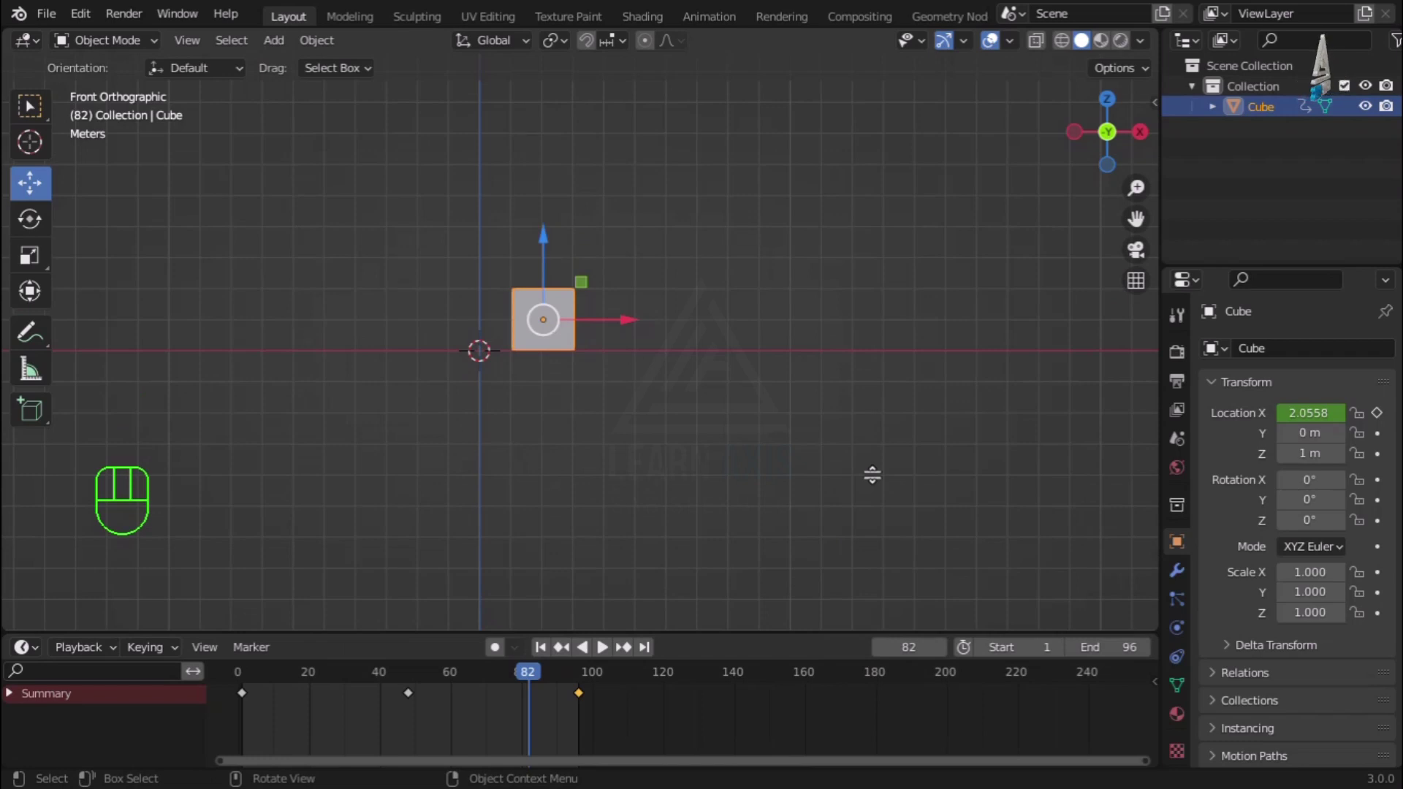
right_click(817, 634)
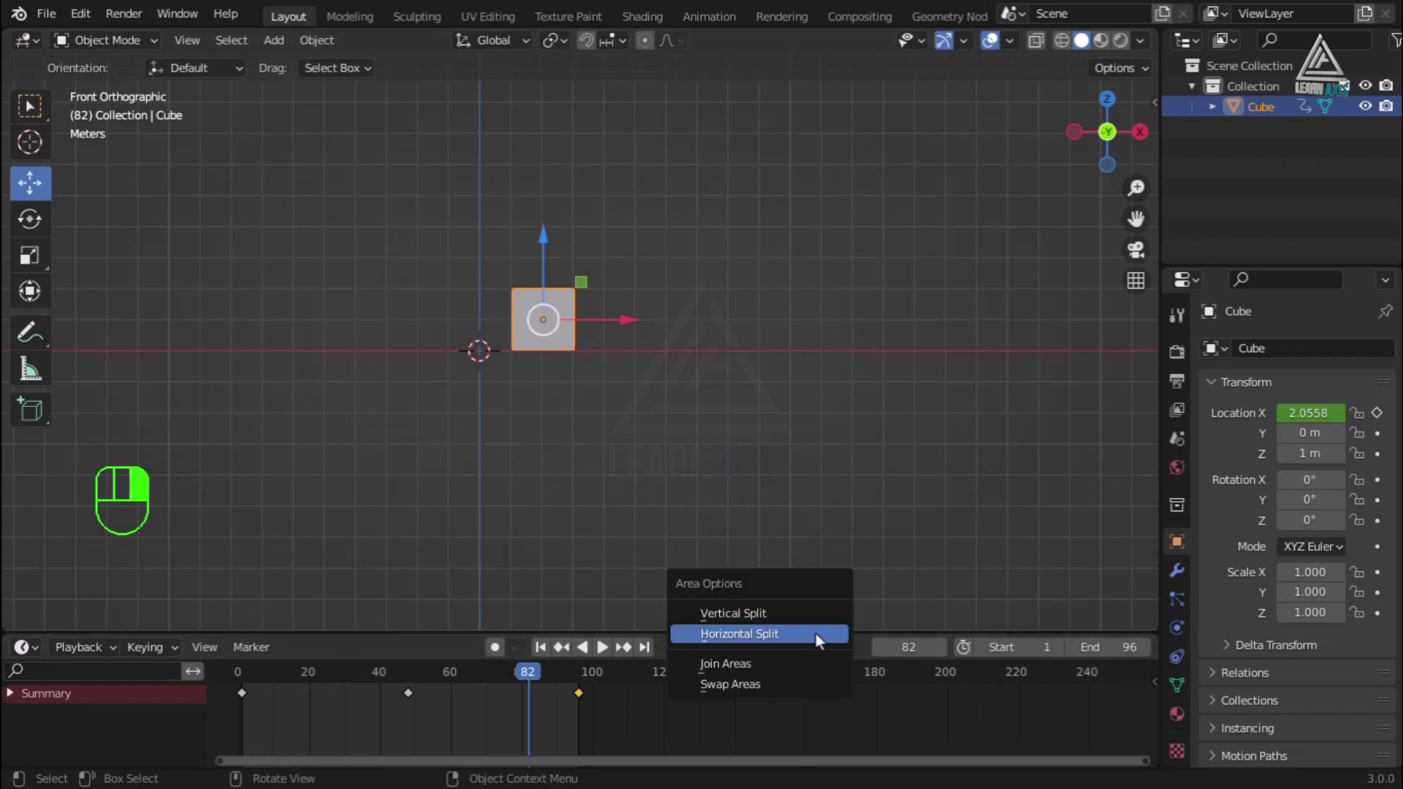
left_click(808, 633)
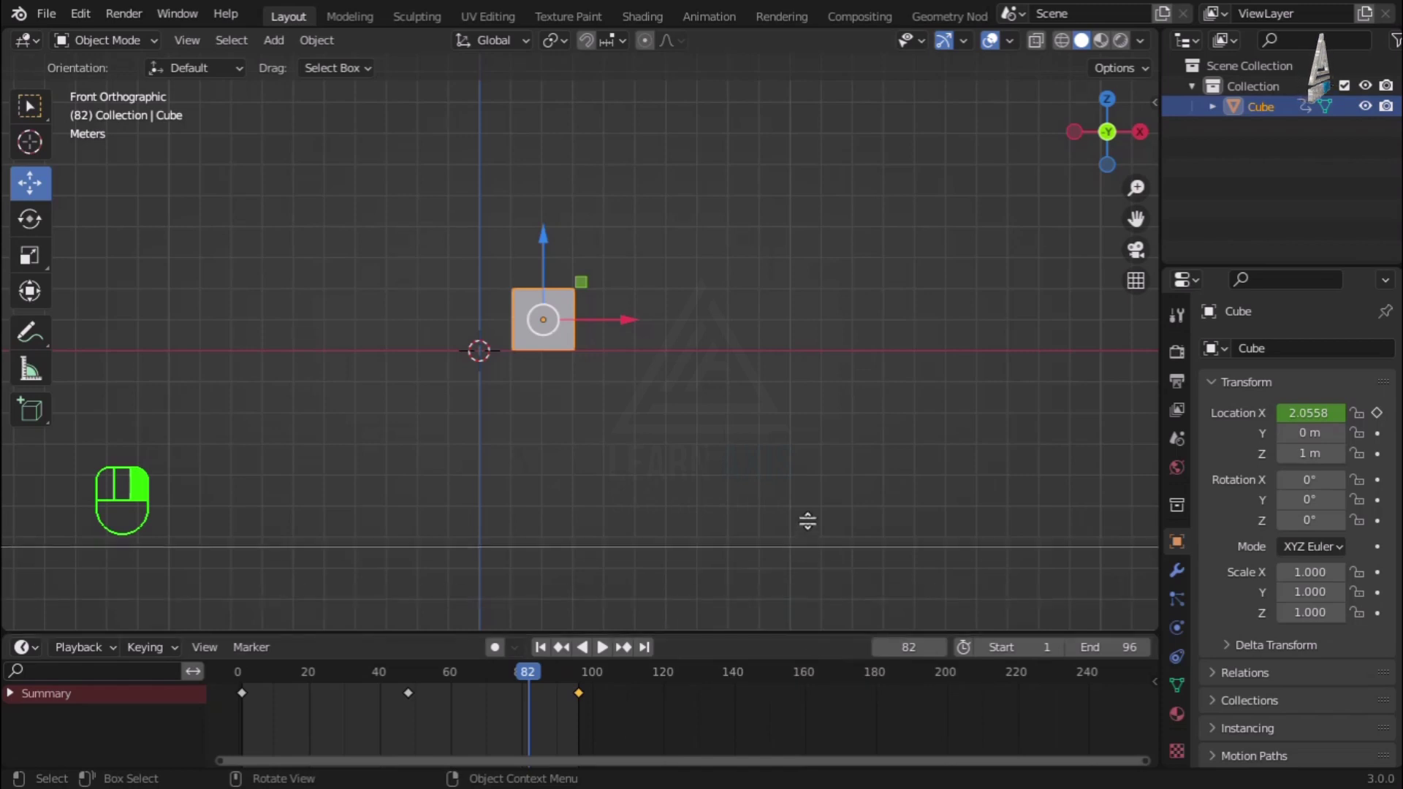
left_click(807, 476)
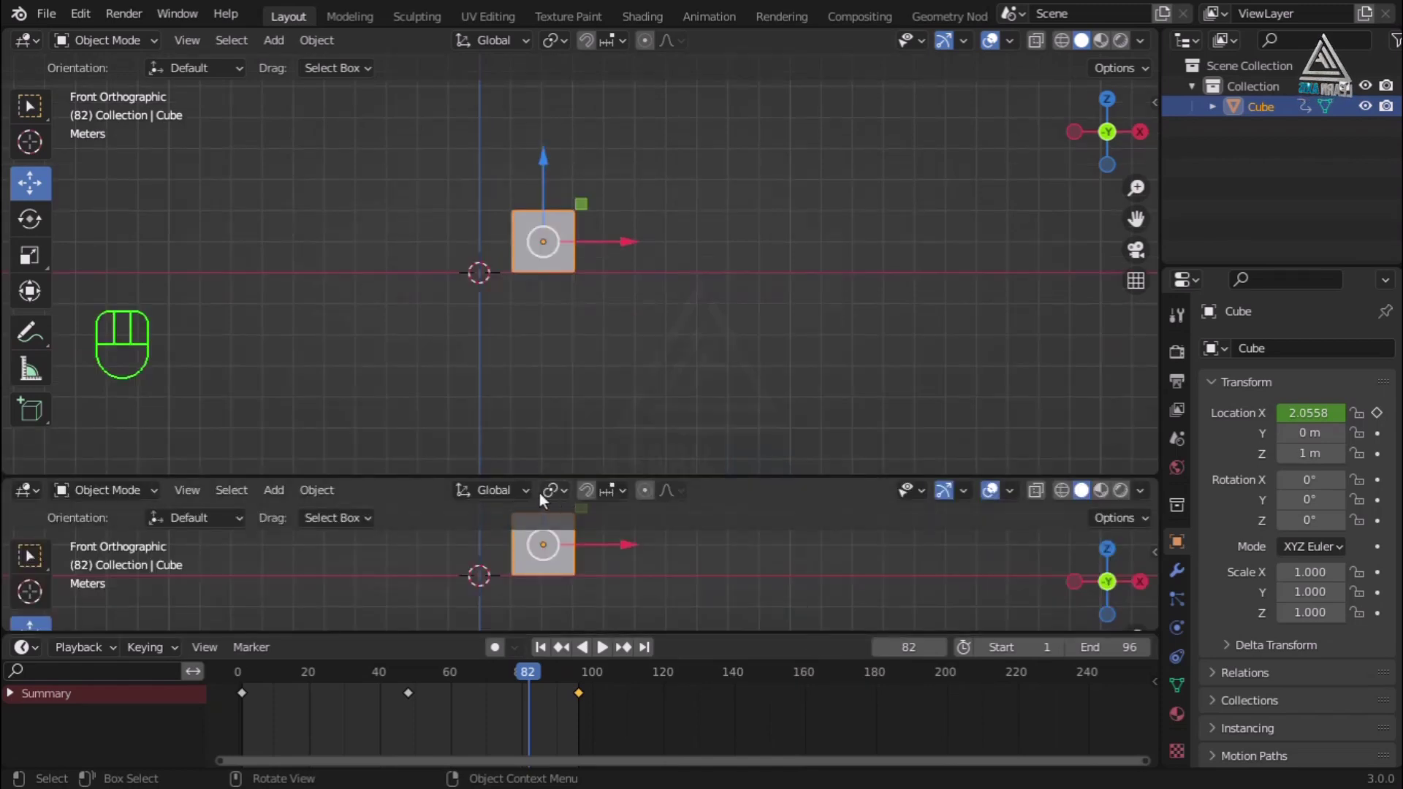
left_click_drag(581, 476, 580, 451)
Change the lower viewport area to the Graph Editor and maximize it to fill the window.
left_click(20, 468)
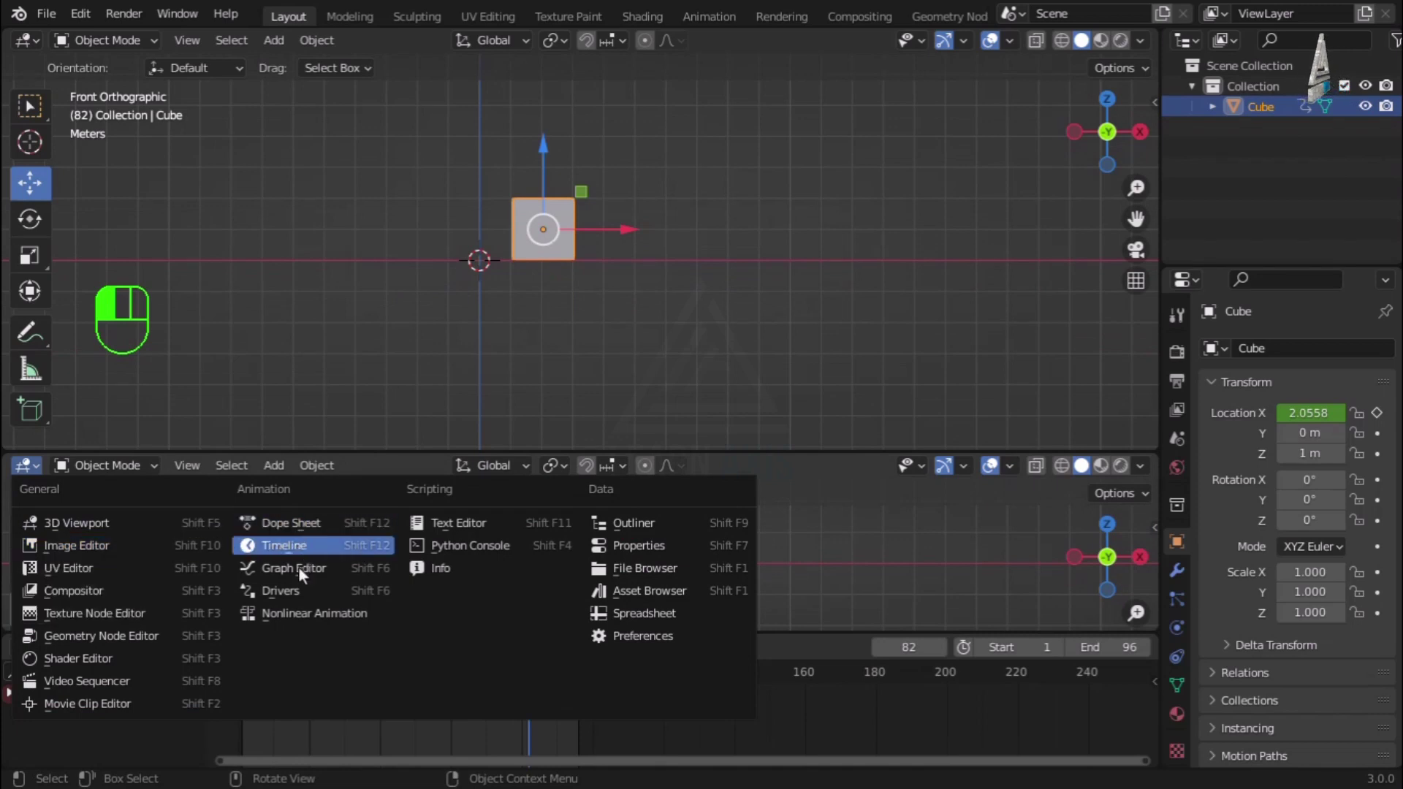
left_click(361, 570)
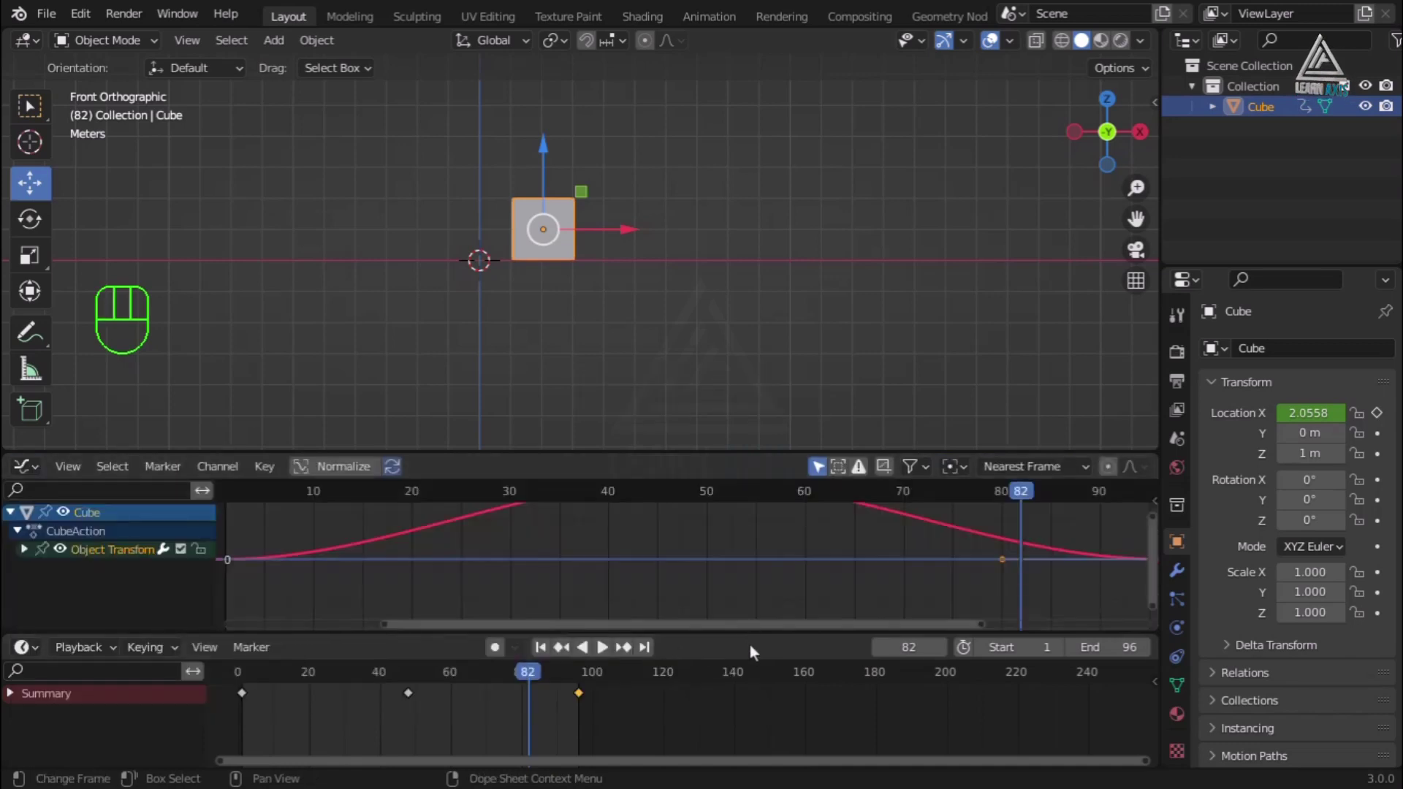
left_click_drag(751, 632, 765, 754)
left_click(675, 582)
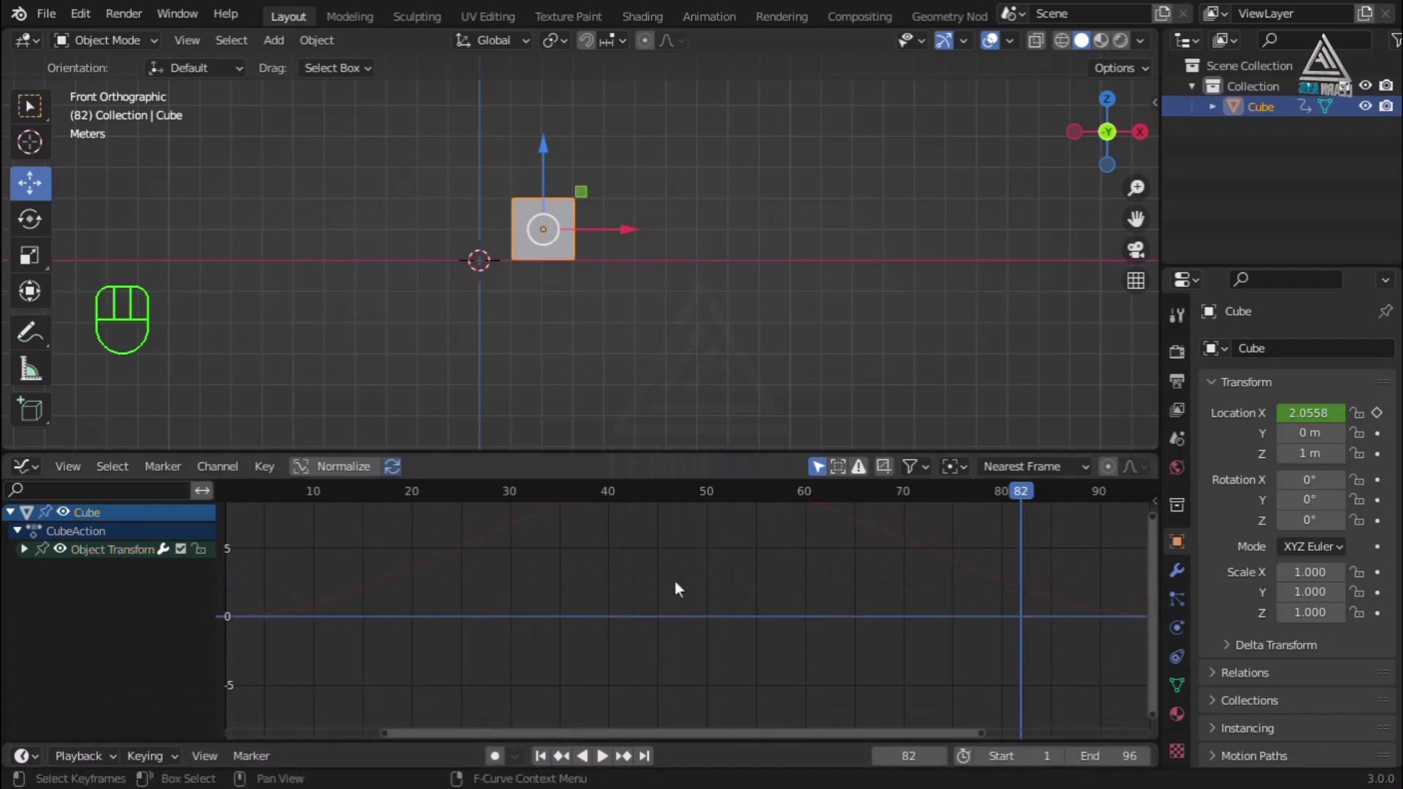
key("ctrl")
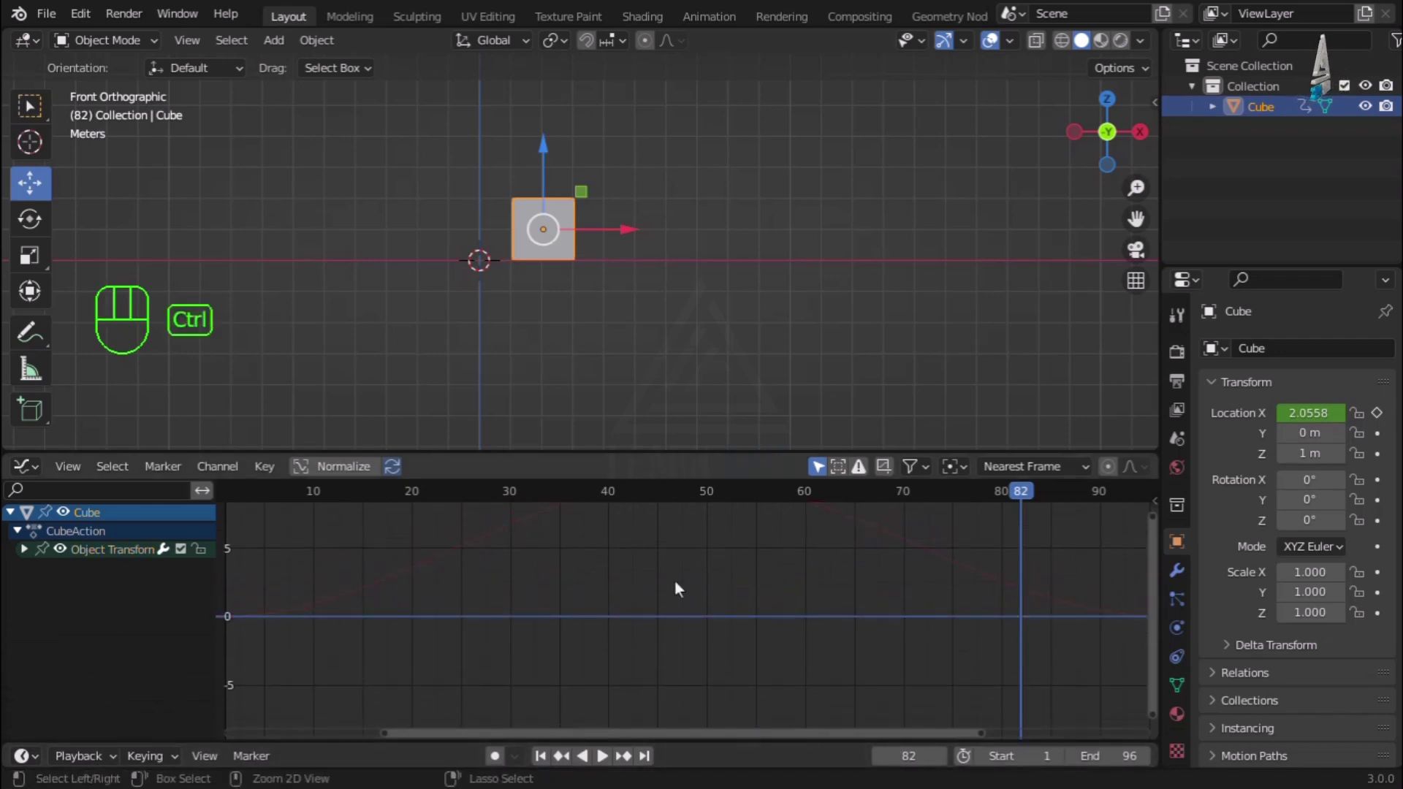
key("ctrl+space")
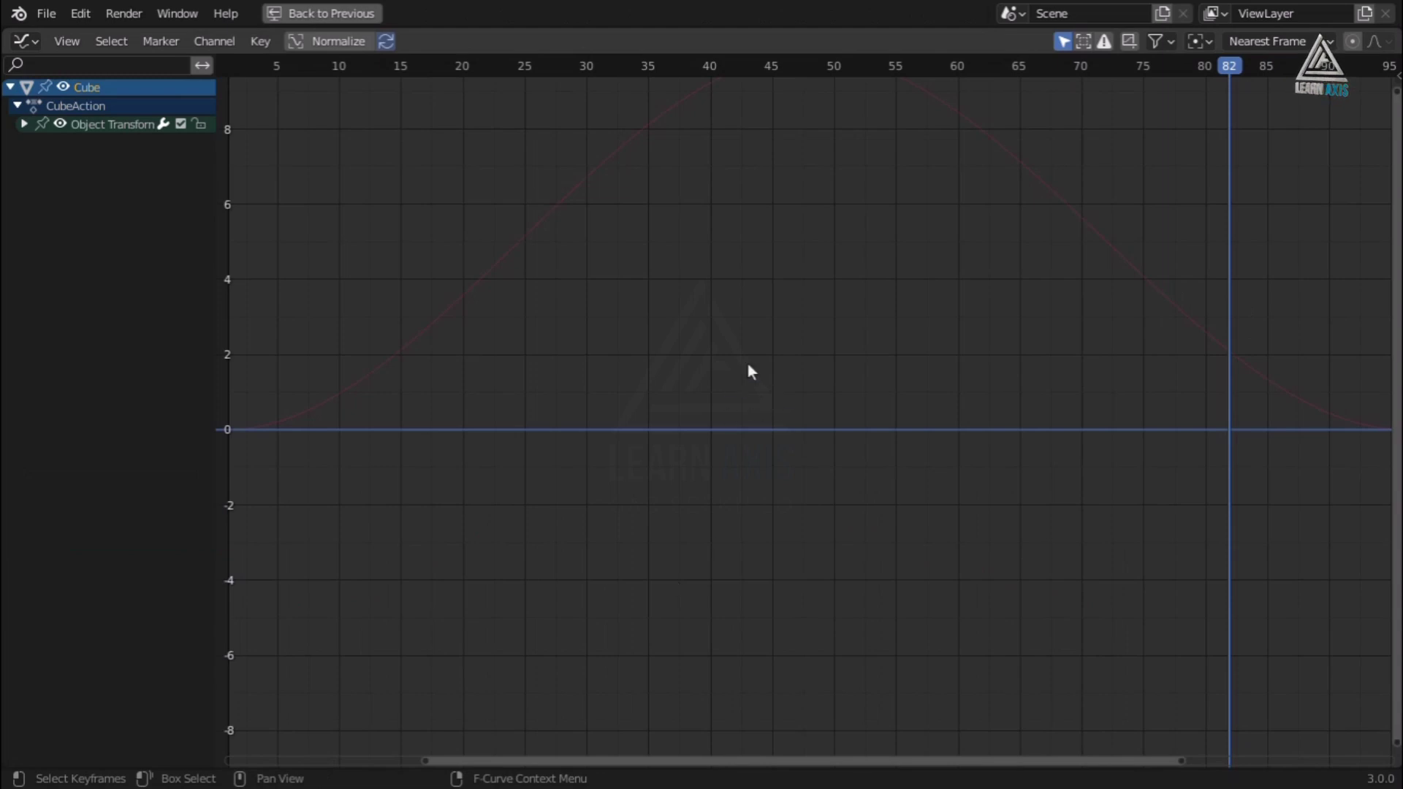
Examine the cube's F-curve across the full 1 to 96 frame range in the Graph Editor.
key("Home")
scroll(746, 361, "down", 4)
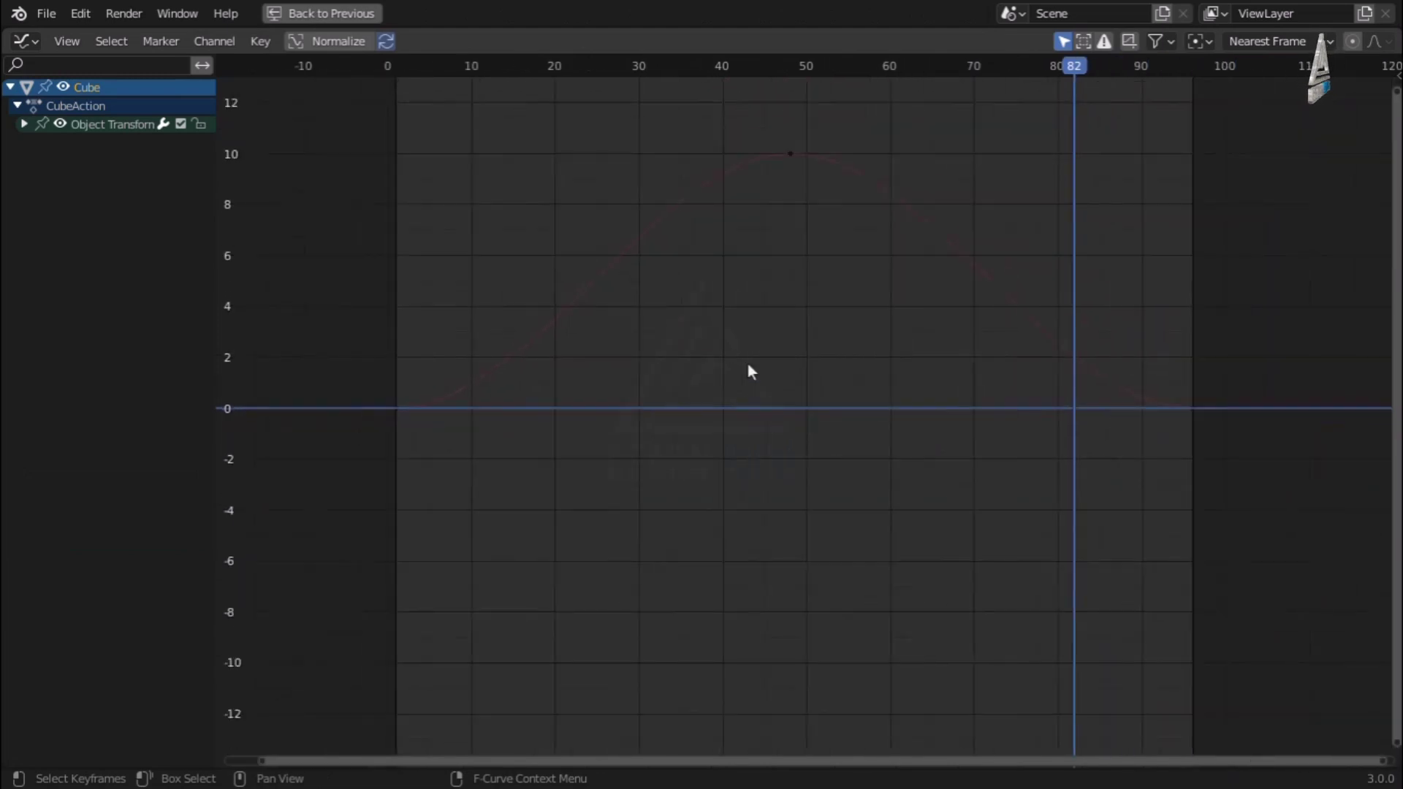
scroll(770, 138, "up", 3)
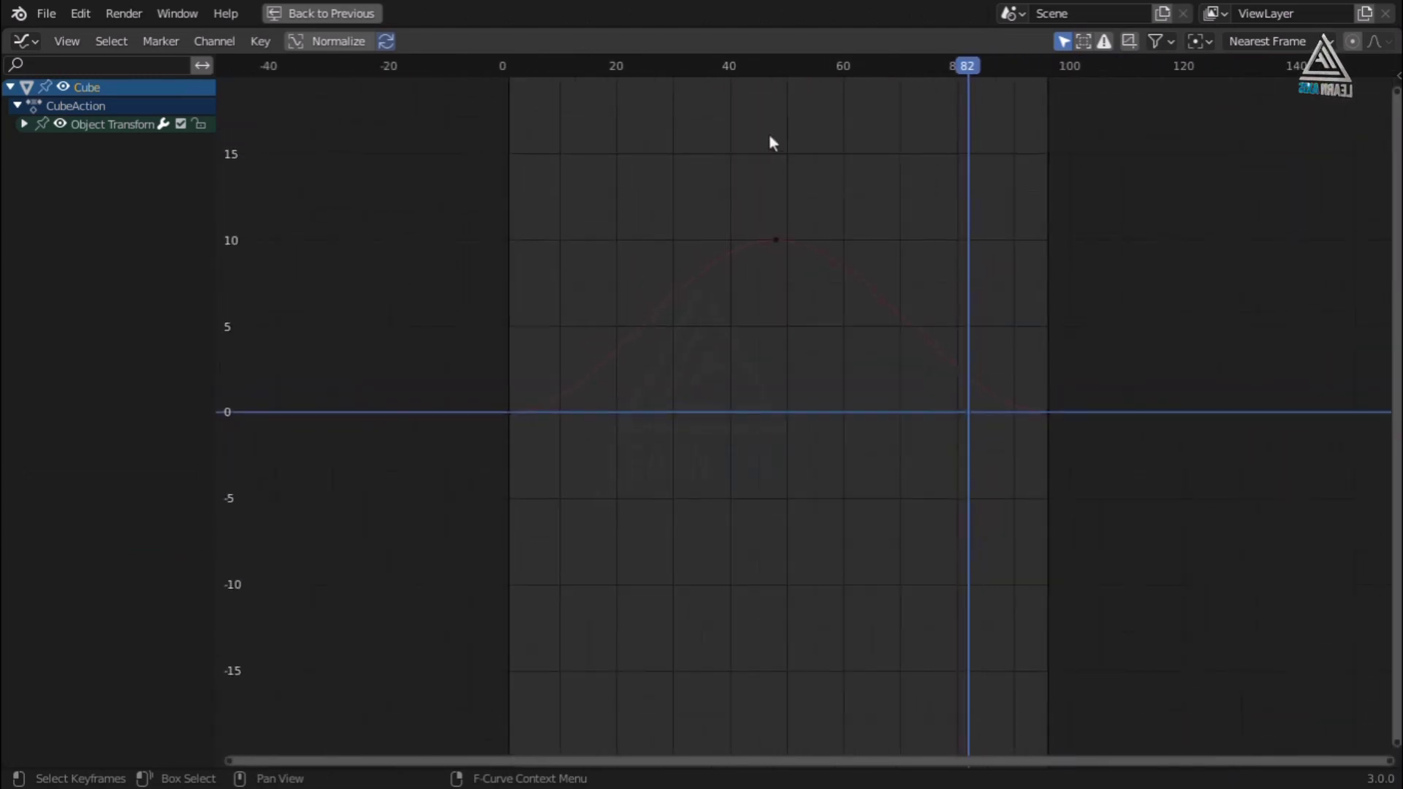
scroll(830, 186, "down", 2)
scroll(820, 208, "up", 2)
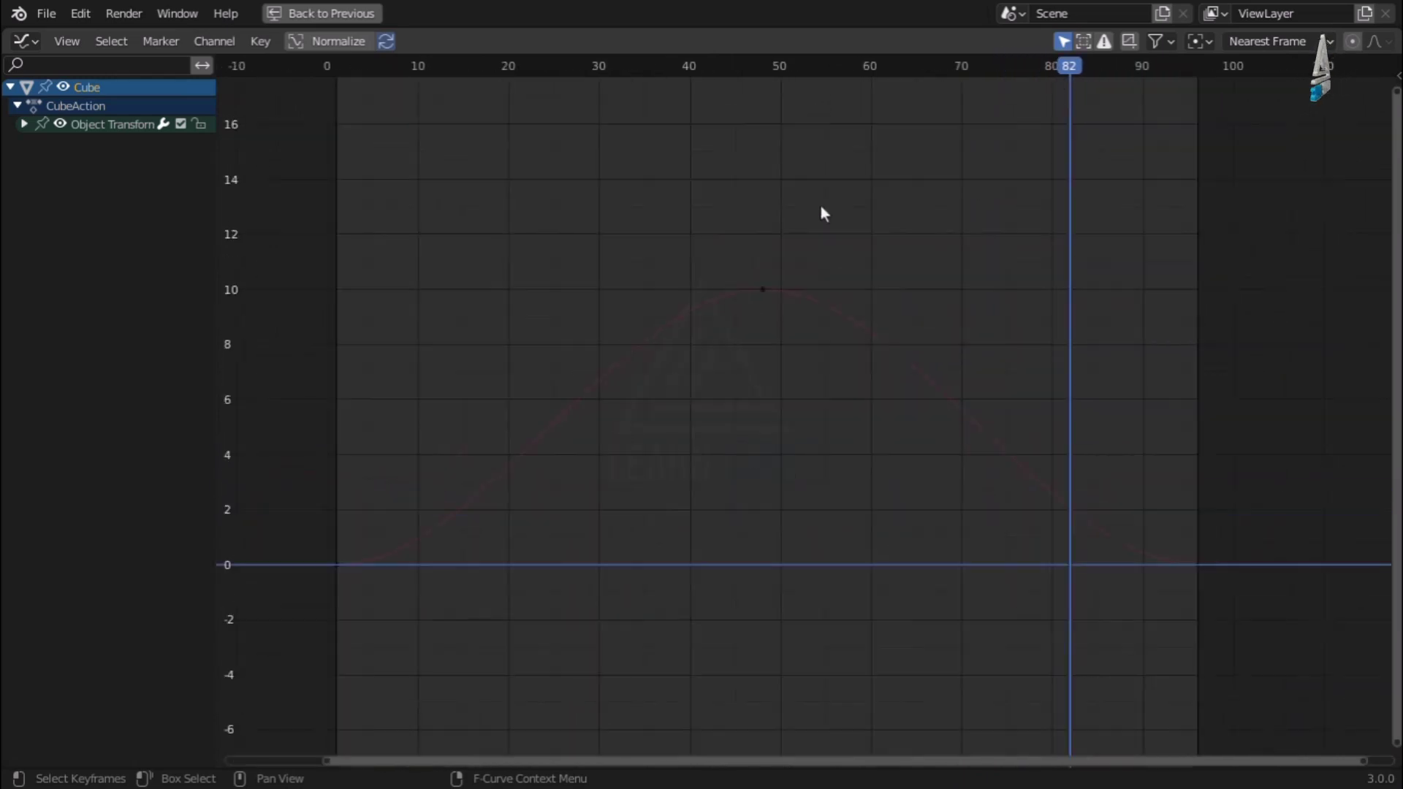
scroll(820, 209, "down", 2)
scroll(820, 210, "up", 2)
scroll(820, 211, "down", 1)
scroll(821, 211, "up", 2)
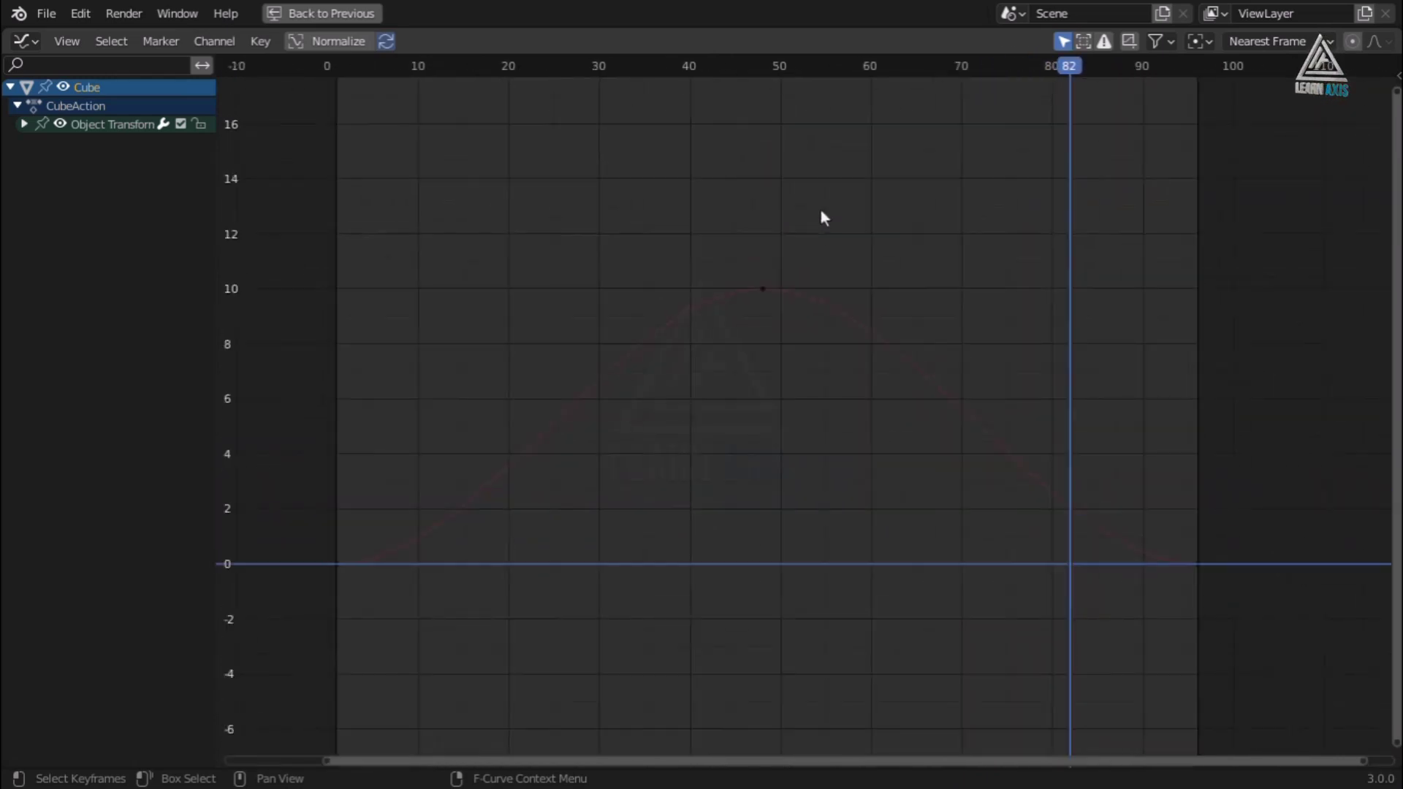
scroll(820, 211, "down", 2)
scroll(821, 211, "up", 2)
scroll(821, 210, "down", 2)
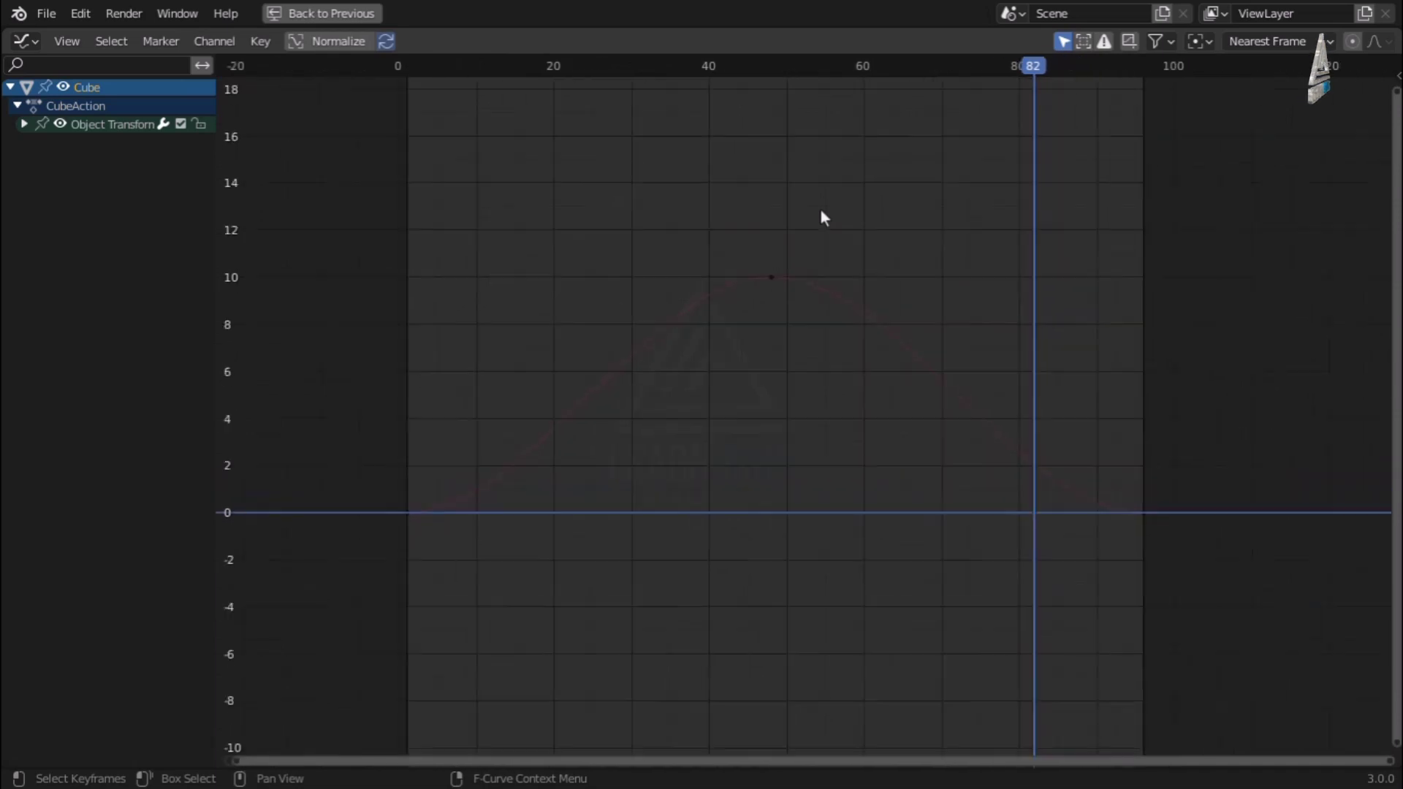
scroll(820, 210, "up", 1)
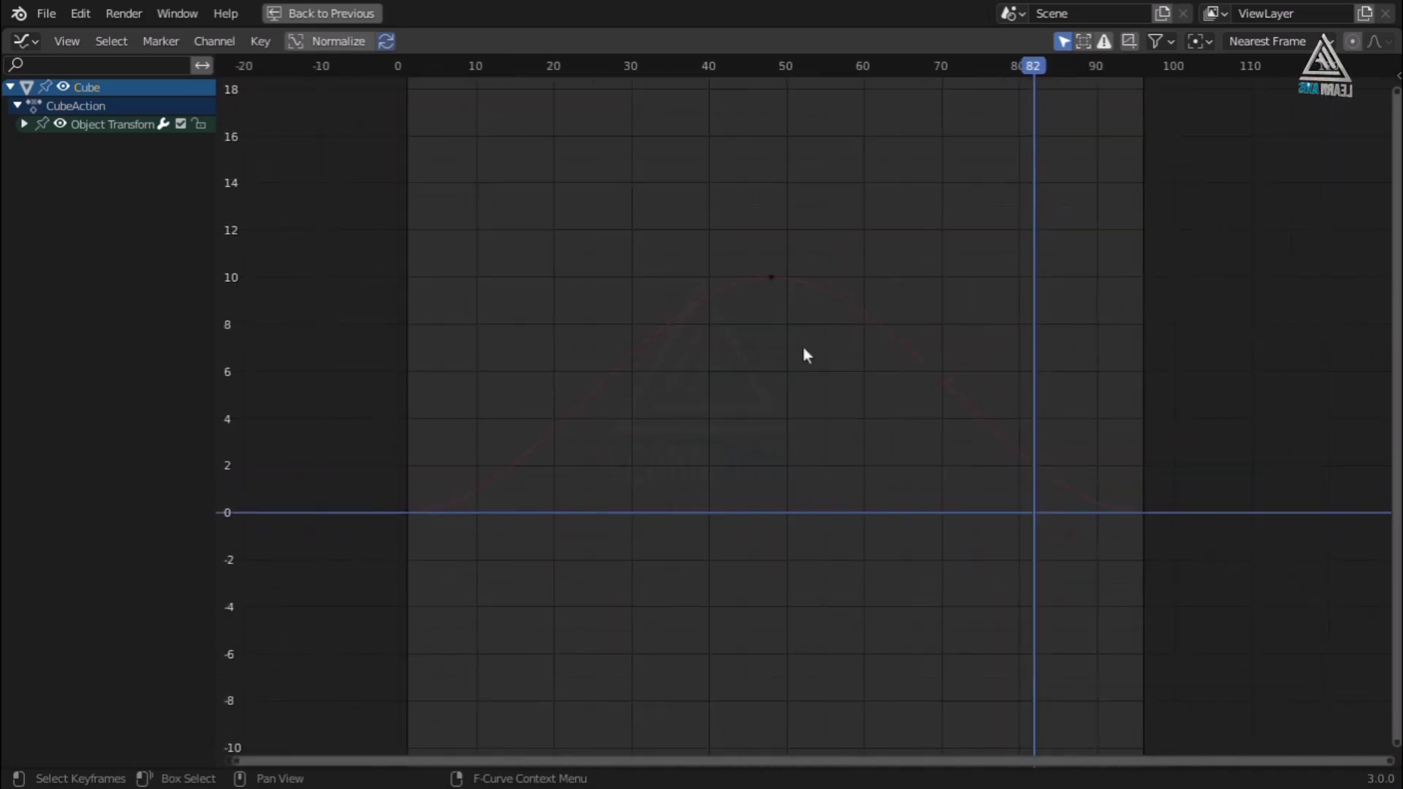
middle_click_drag(803, 348, 821, 382)
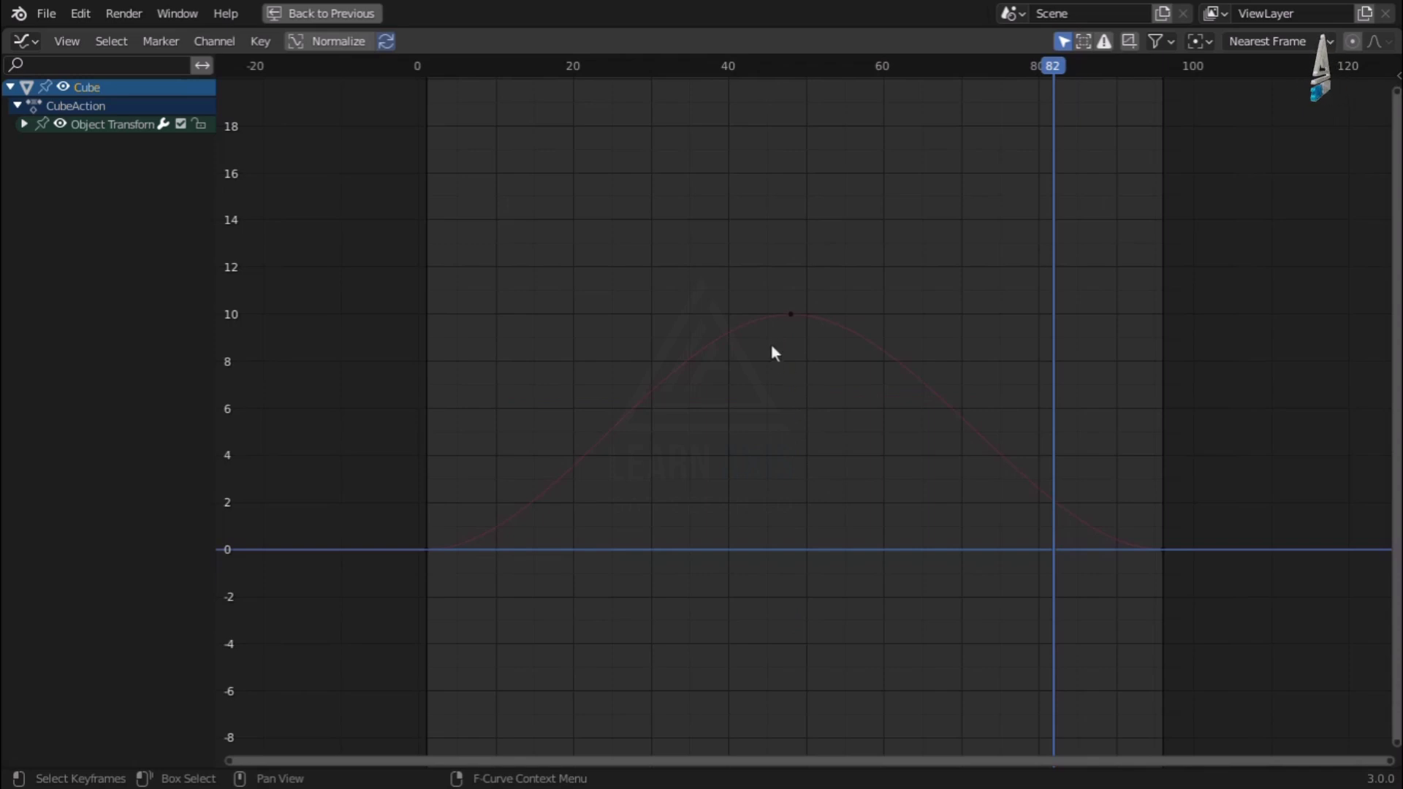
key("ctrl")
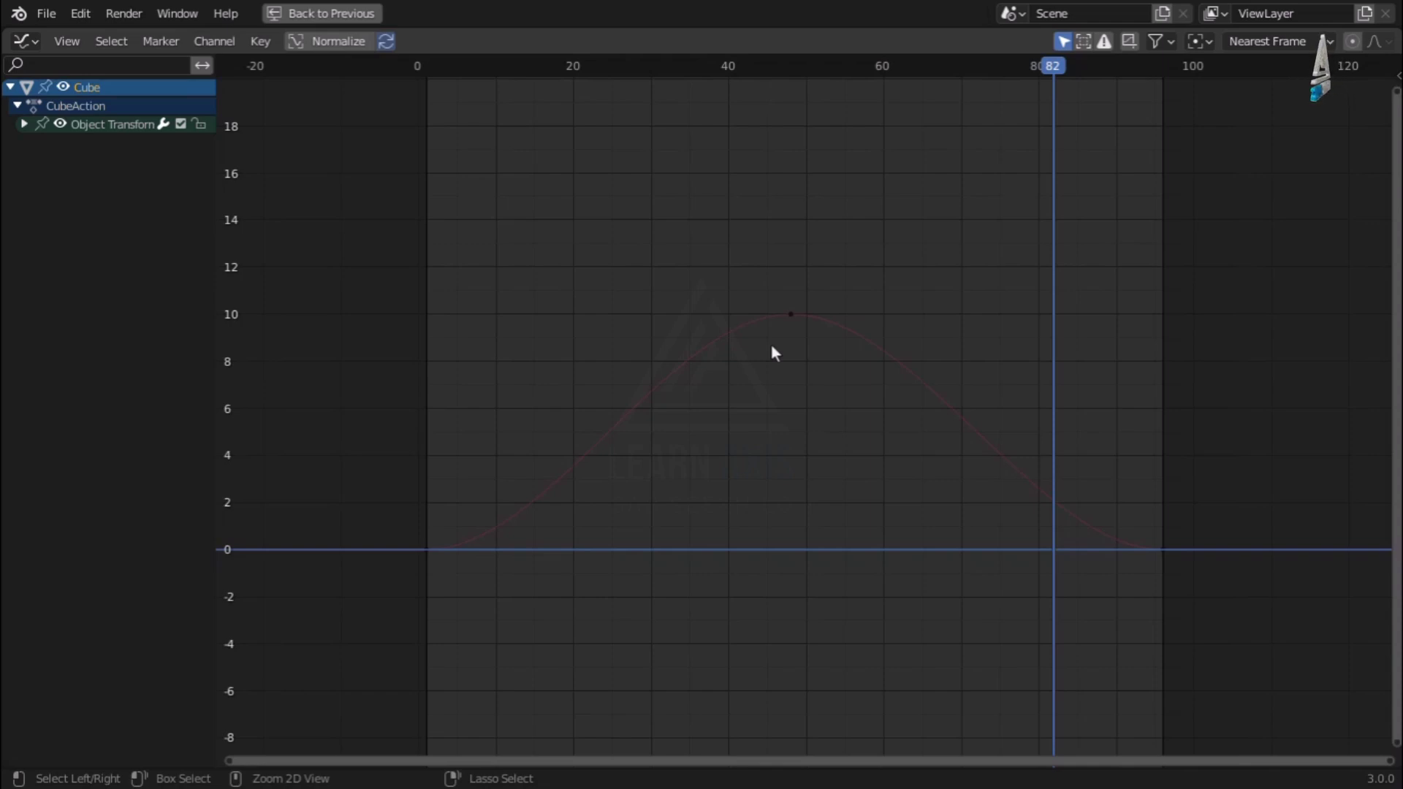
mouse_move(773, 352)
middle_mouse_down("ctrl")
mouse_move(764, 338)
mouse_move(786, 360)
mouse_move(775, 352)
middle_mouse_up("ctrl")
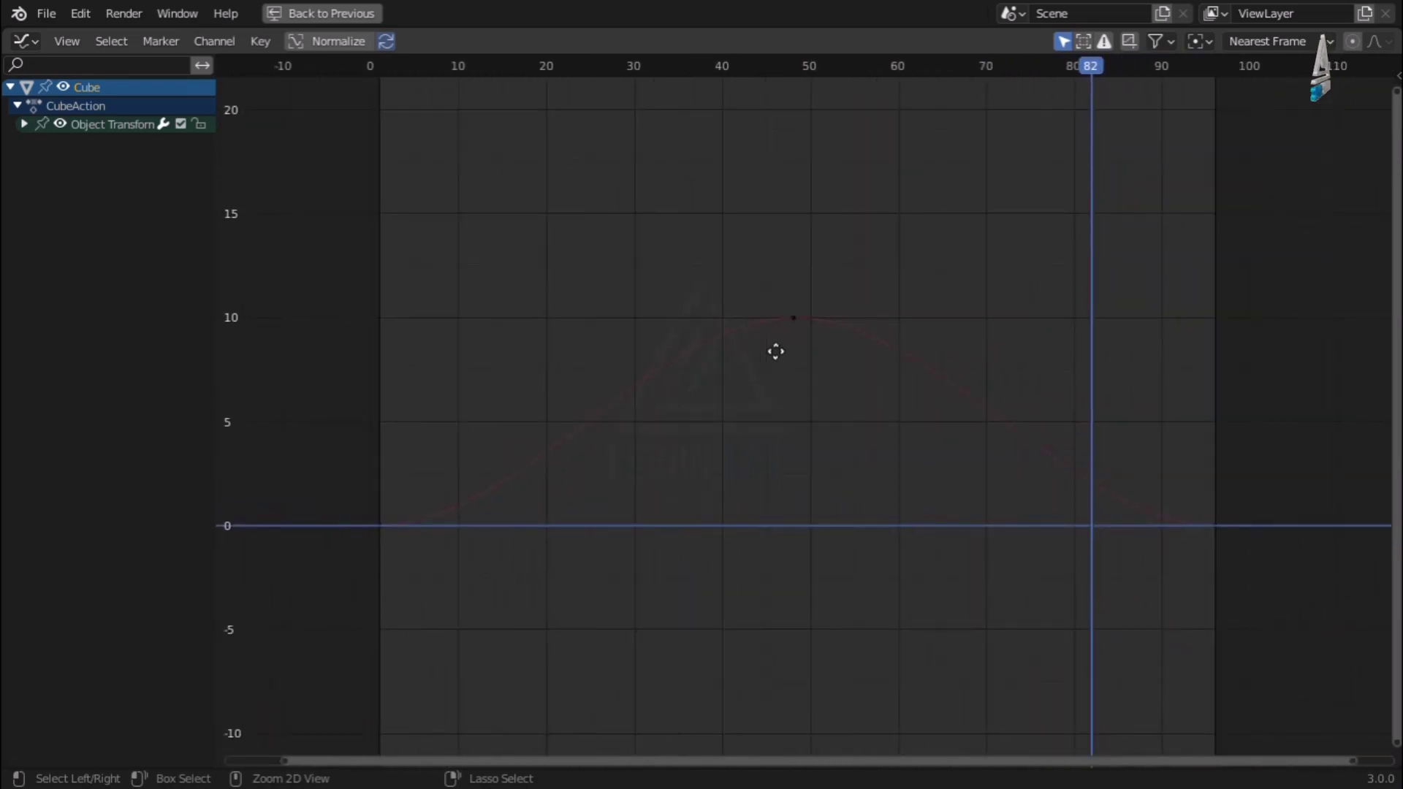
mouse_move(775, 352)
middle_mouse_down("ctrl")
mouse_move(776, 317)
mouse_move(786, 370)
mouse_move(782, 326)
mouse_move(781, 349)
middle_mouse_up("ctrl")
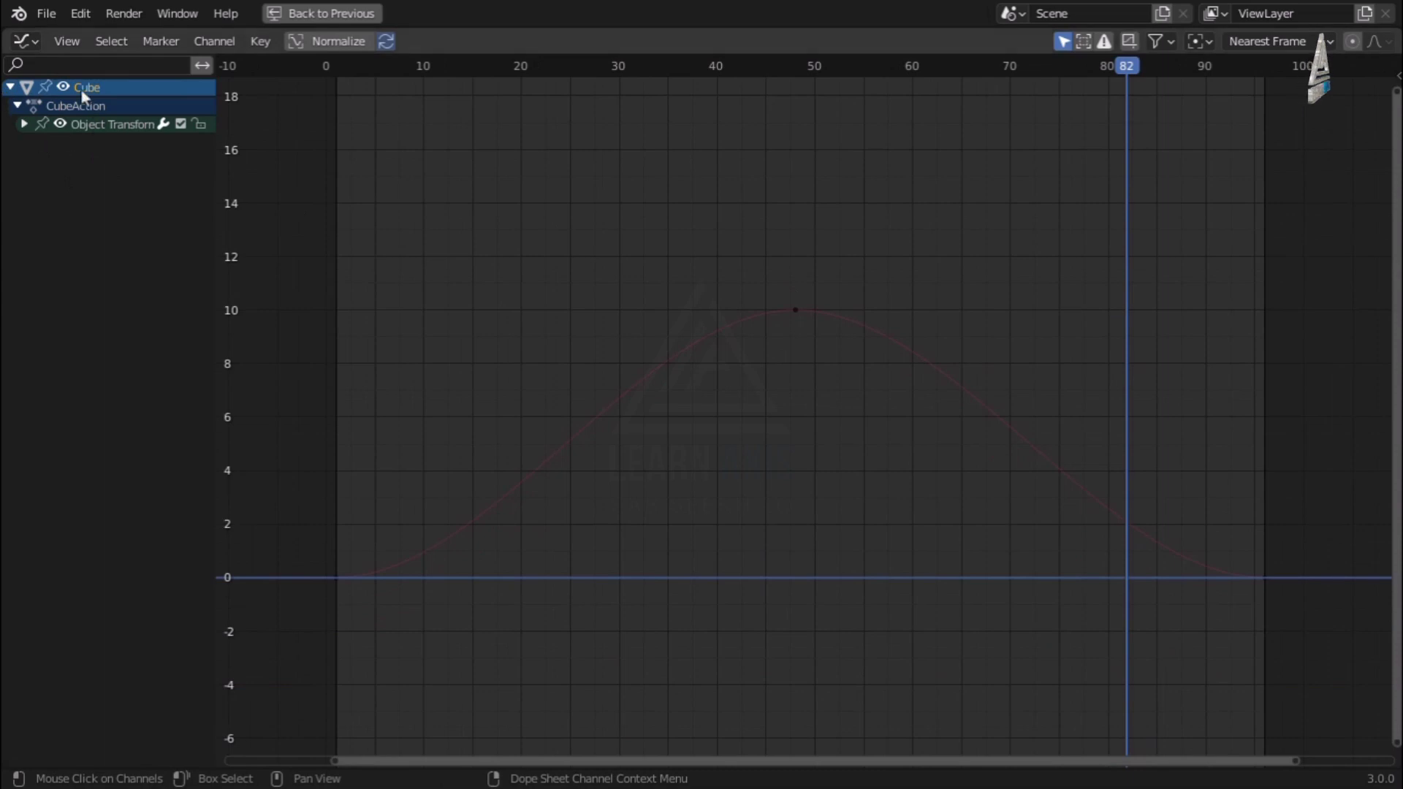
Expand the Object Transforms channel, toggle the X Location curve's visibility off and on, and select its keyframe at frame 48.
left_click(24, 124)
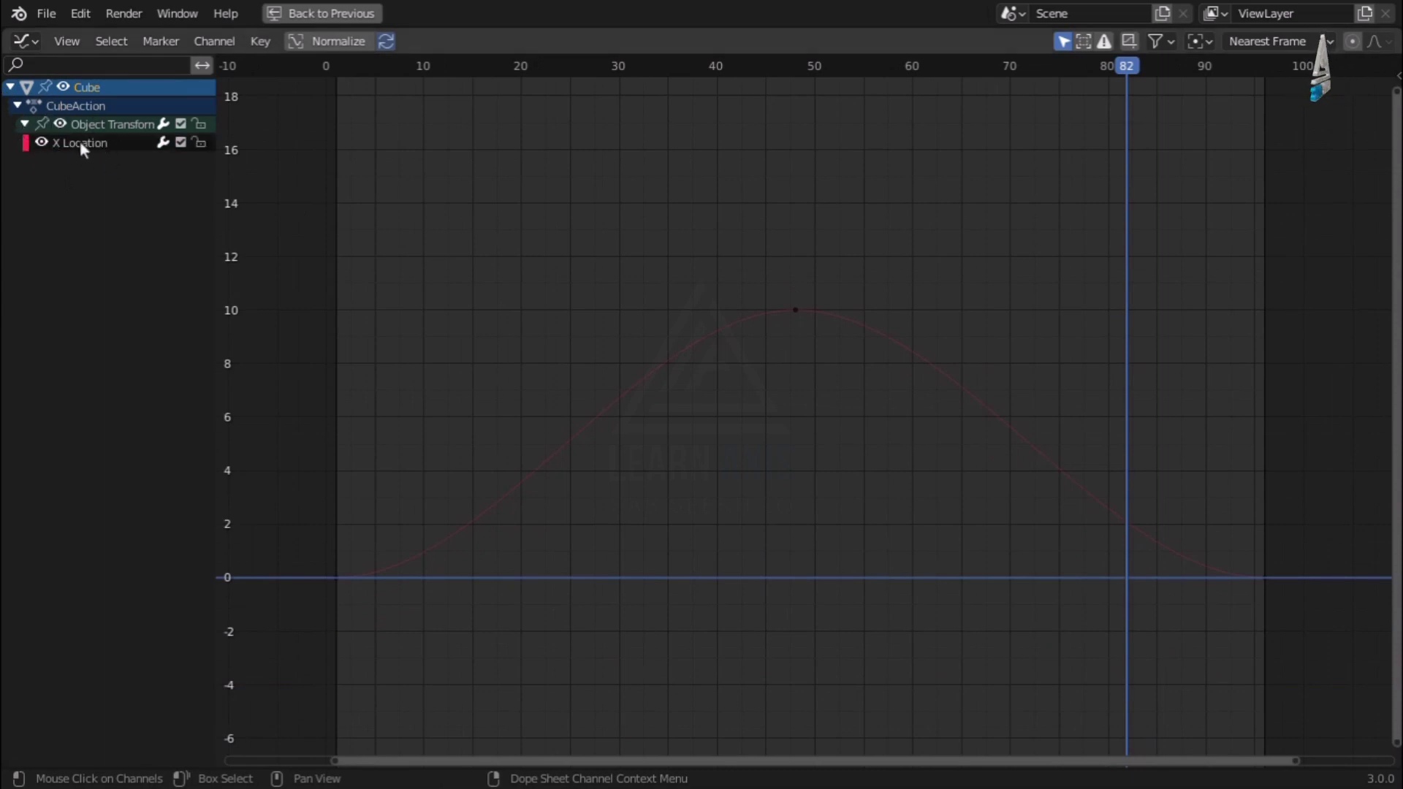
left_click(41, 143)
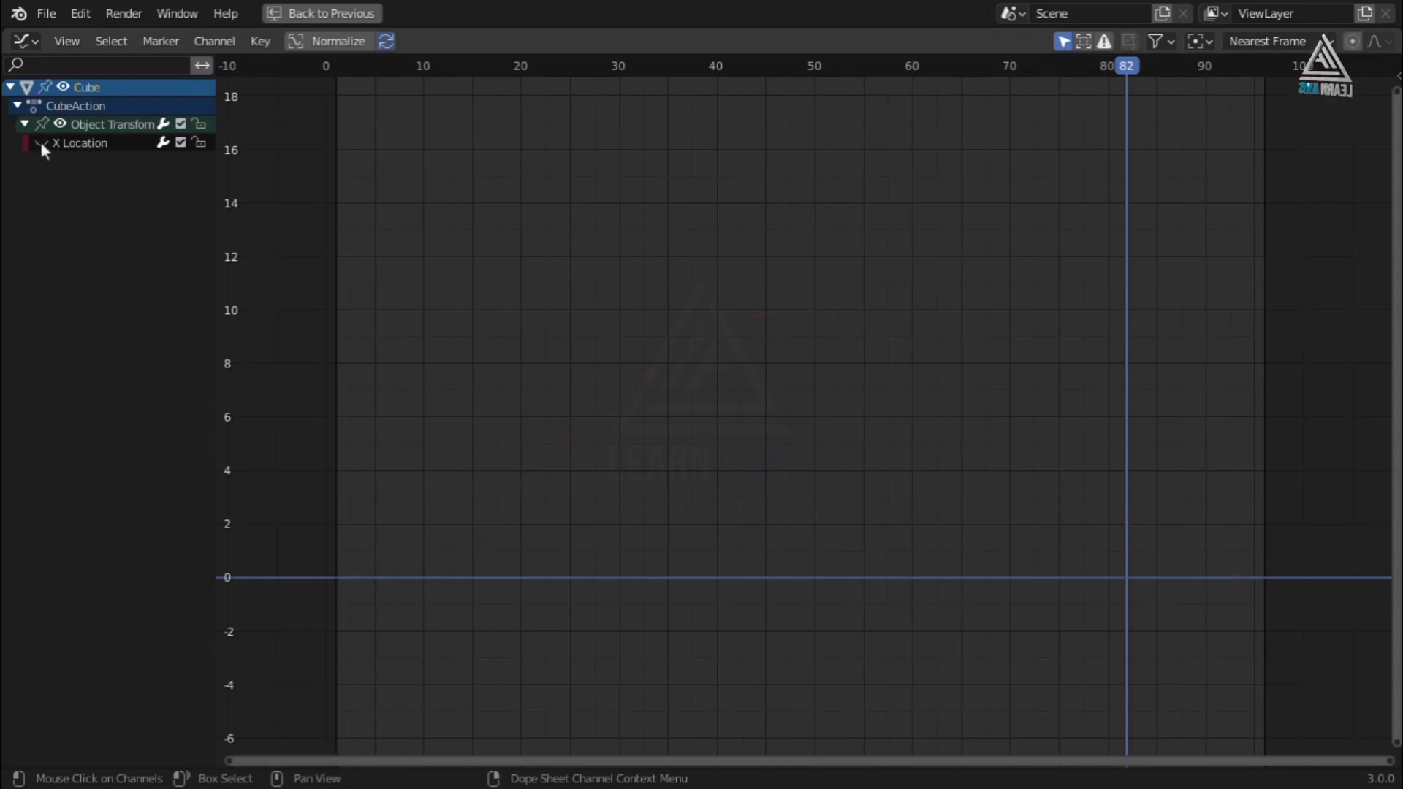
left_click(41, 142)
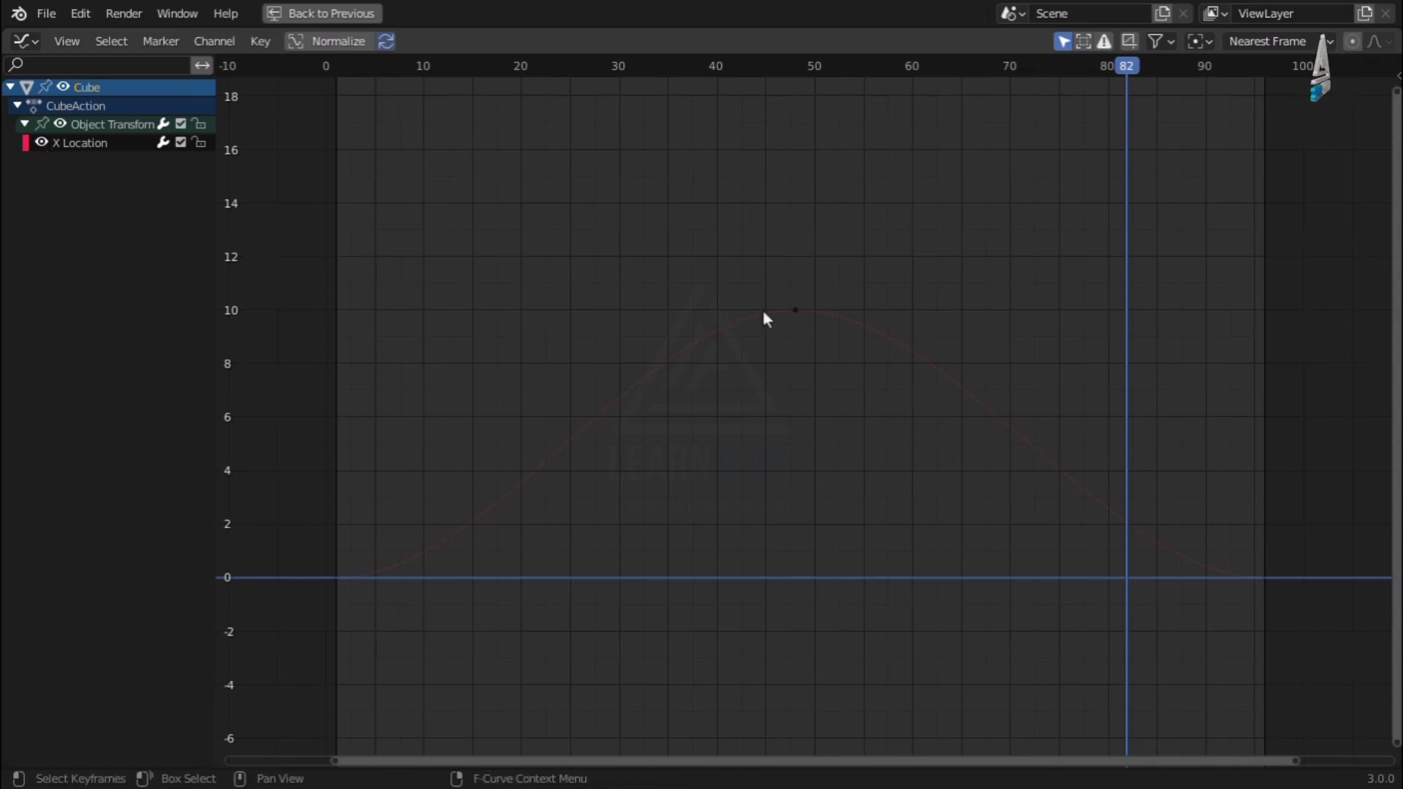
left_click(796, 310)
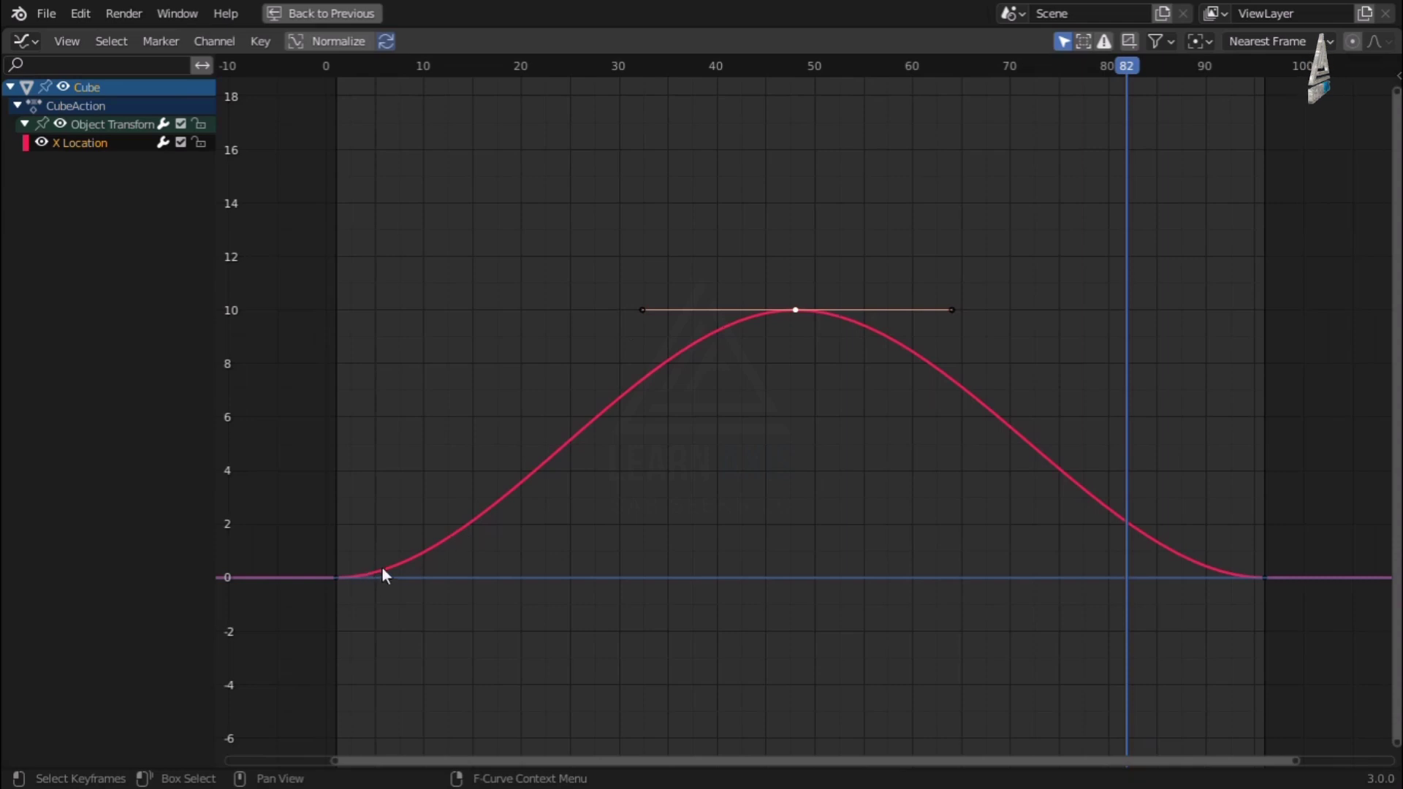
Toggle the visibility of the cube's X Location curve off and back on in the channel list.
left_click(41, 143)
left_click(40, 143)
left_click(39, 144)
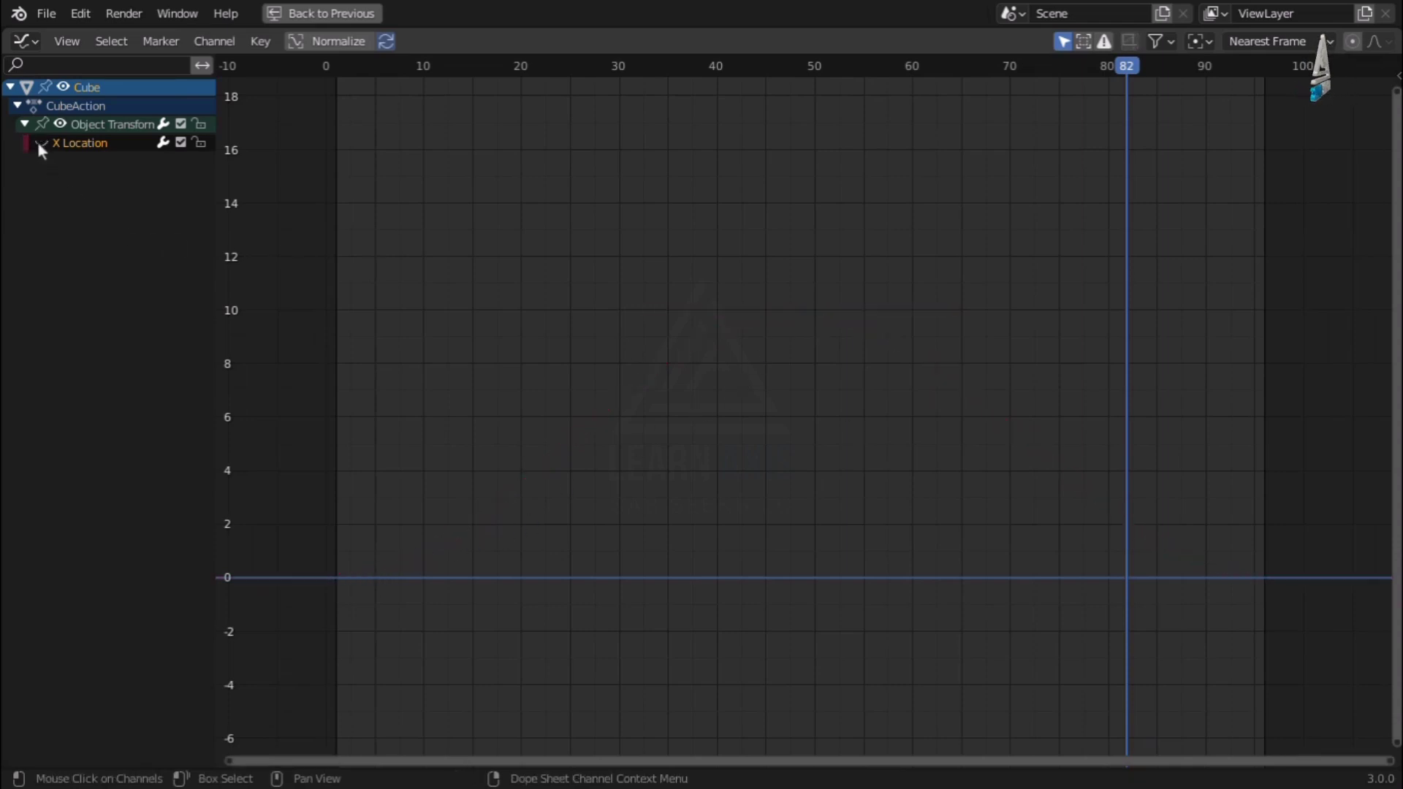
left_click(40, 143)
left_click(40, 144)
left_click(39, 143)
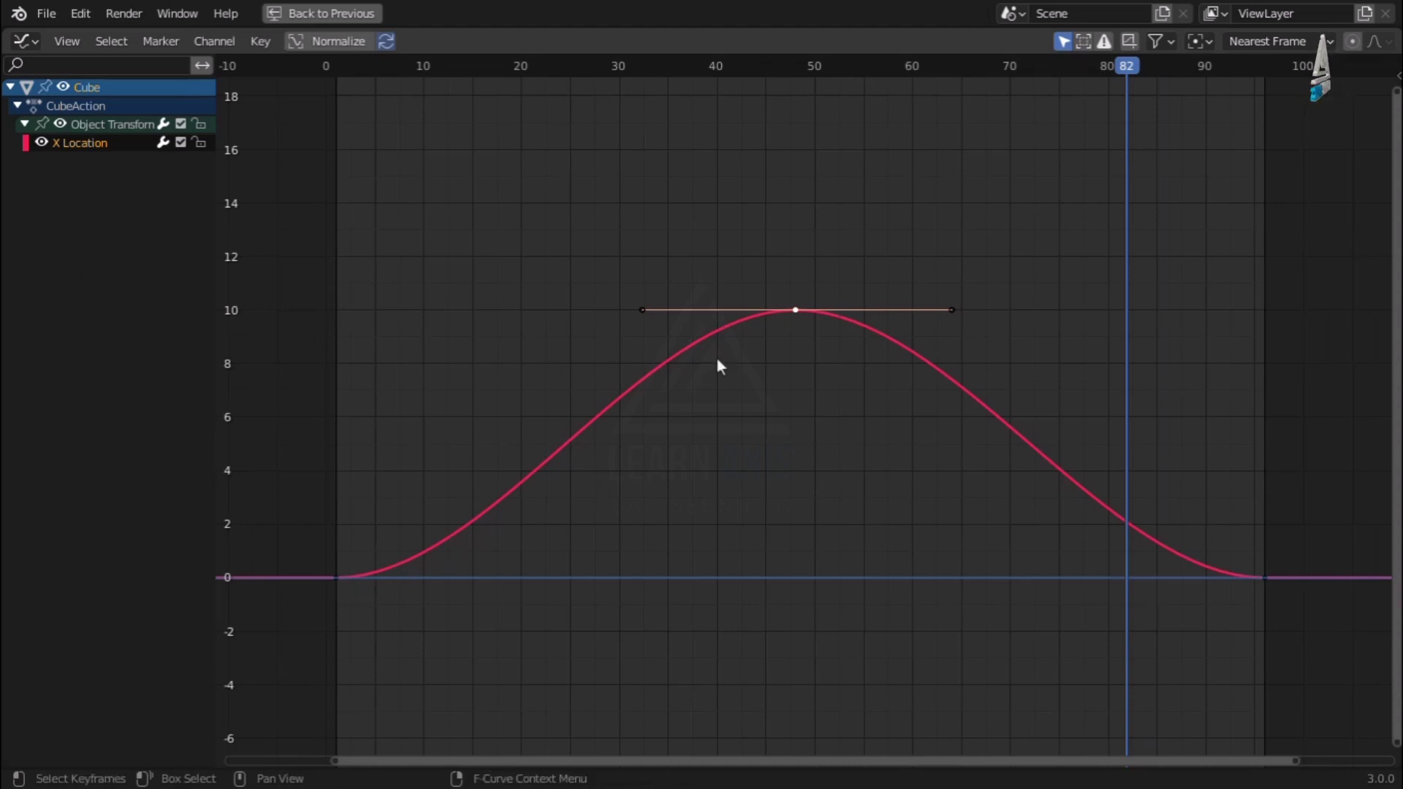
left_click(41, 143)
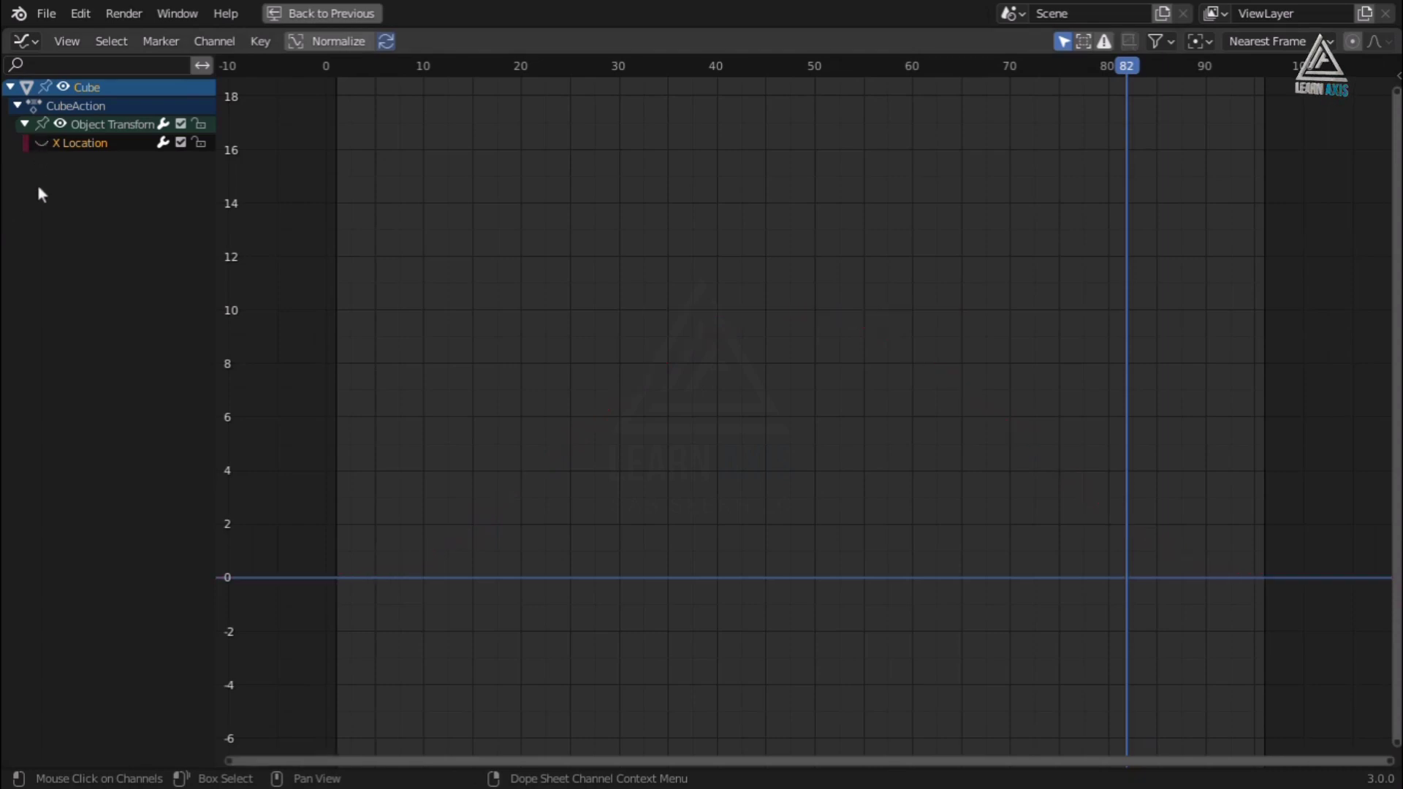
left_click(38, 142)
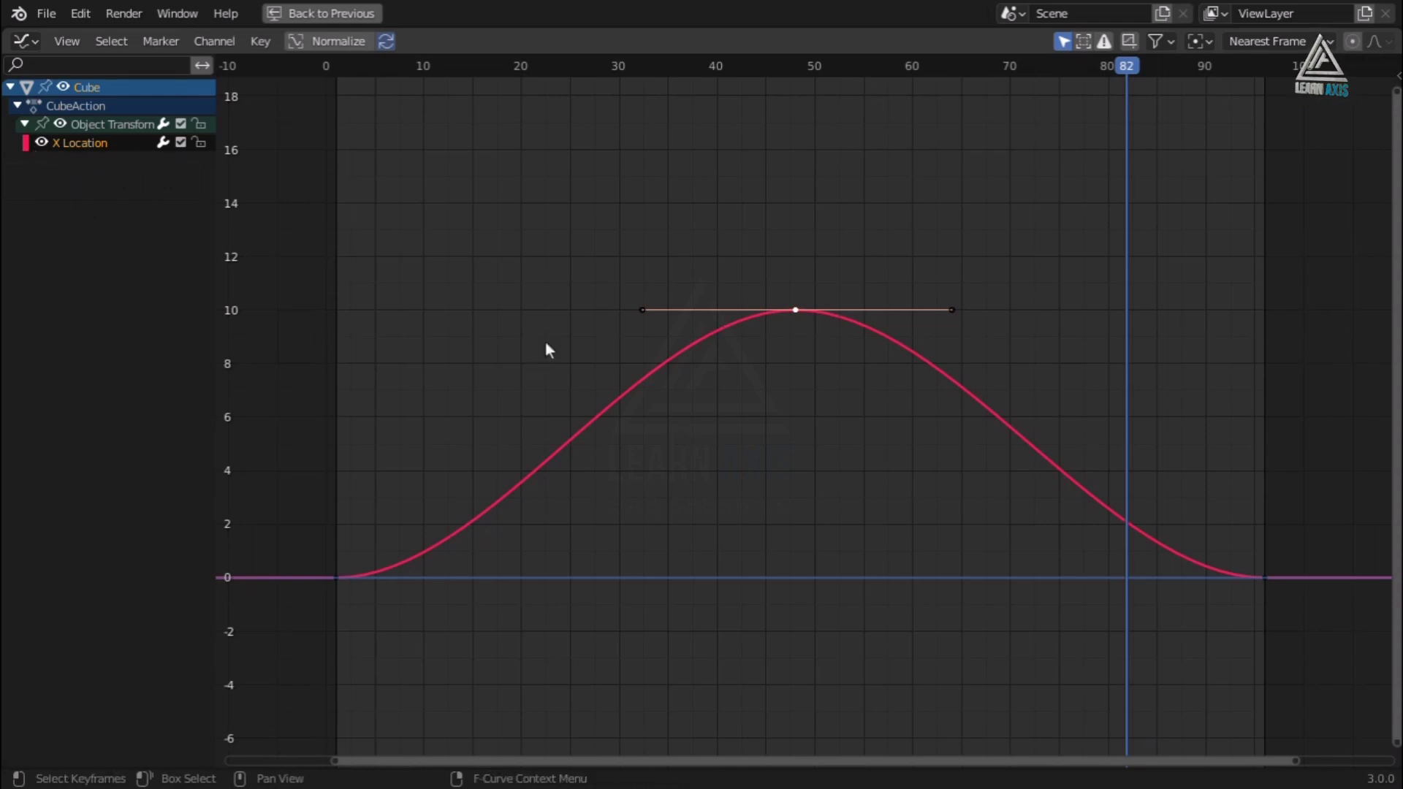
left_click(107, 42)
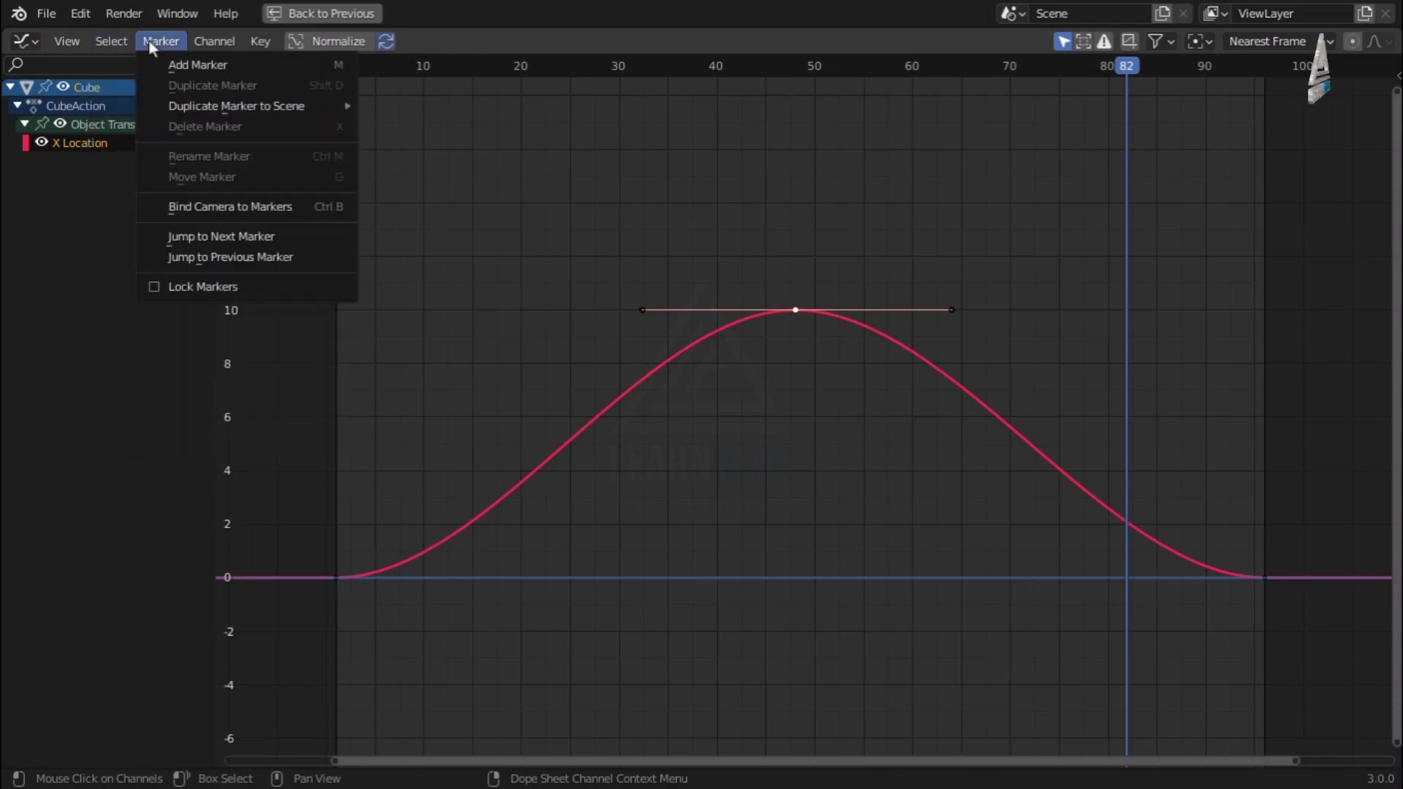
left_click(149, 44)
left_click(265, 40)
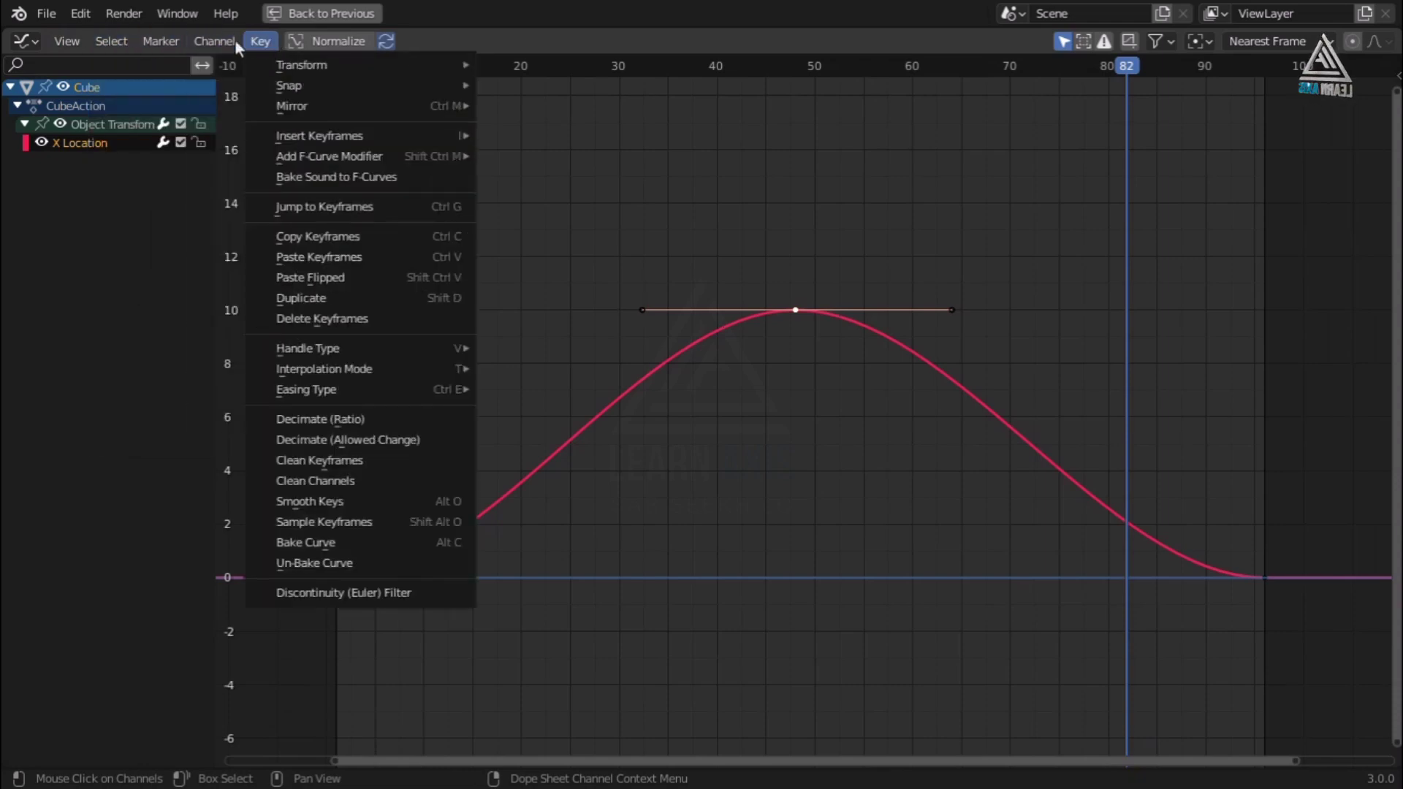
mouse_move(222, 41)
mouse_move(157, 47)
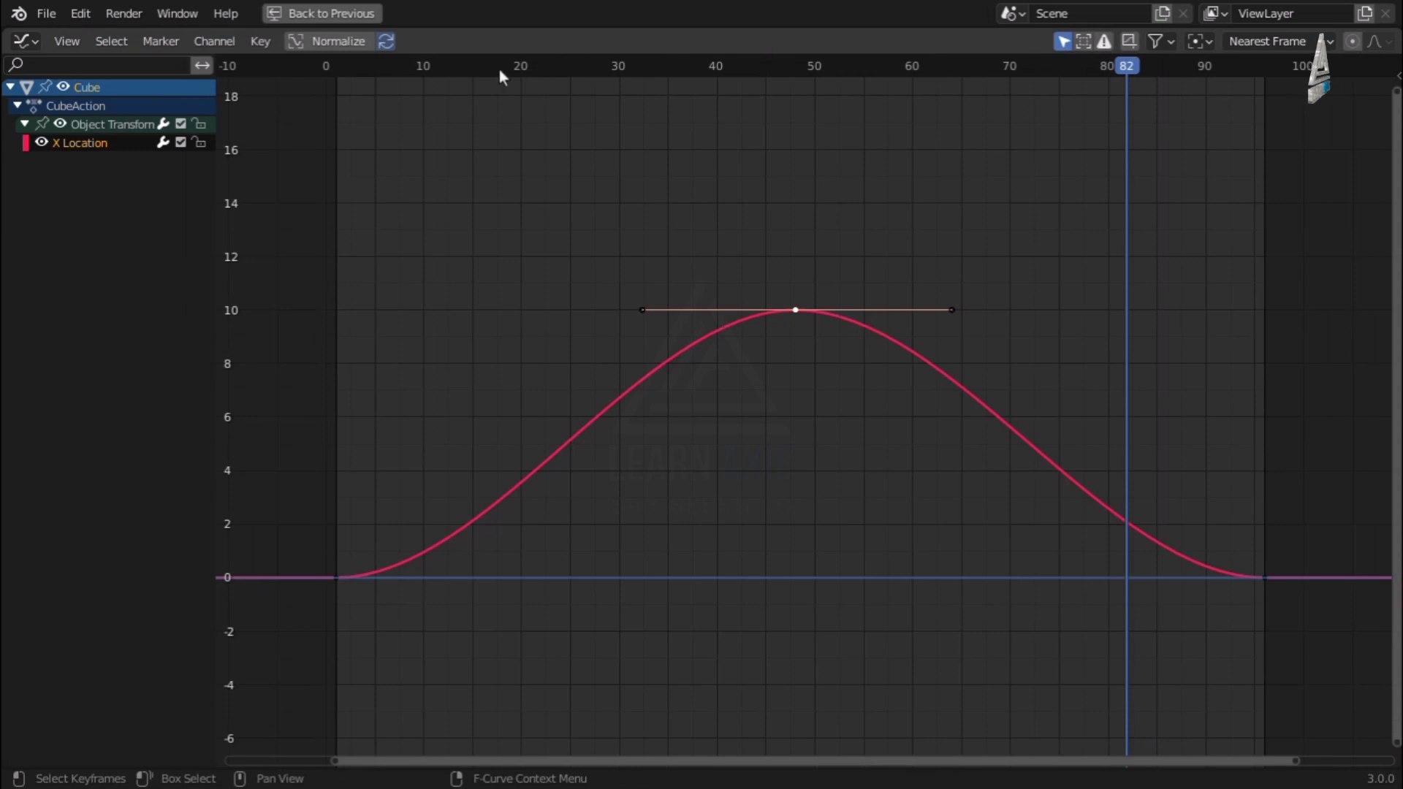
Toggle normalized display of the X Location curve on and back off to compare the two ranges.
left_click(335, 41)
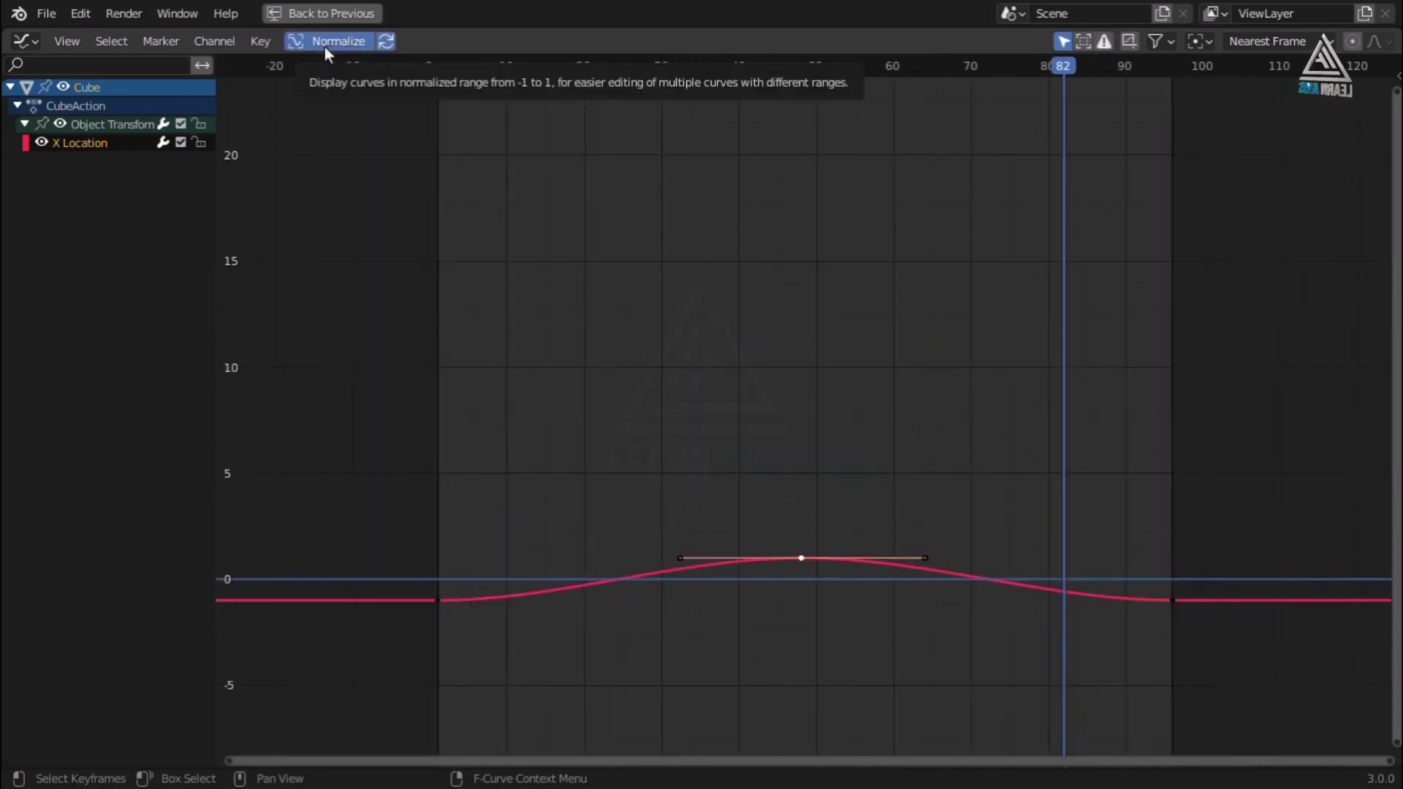
left_click(324, 47)
left_click(324, 47)
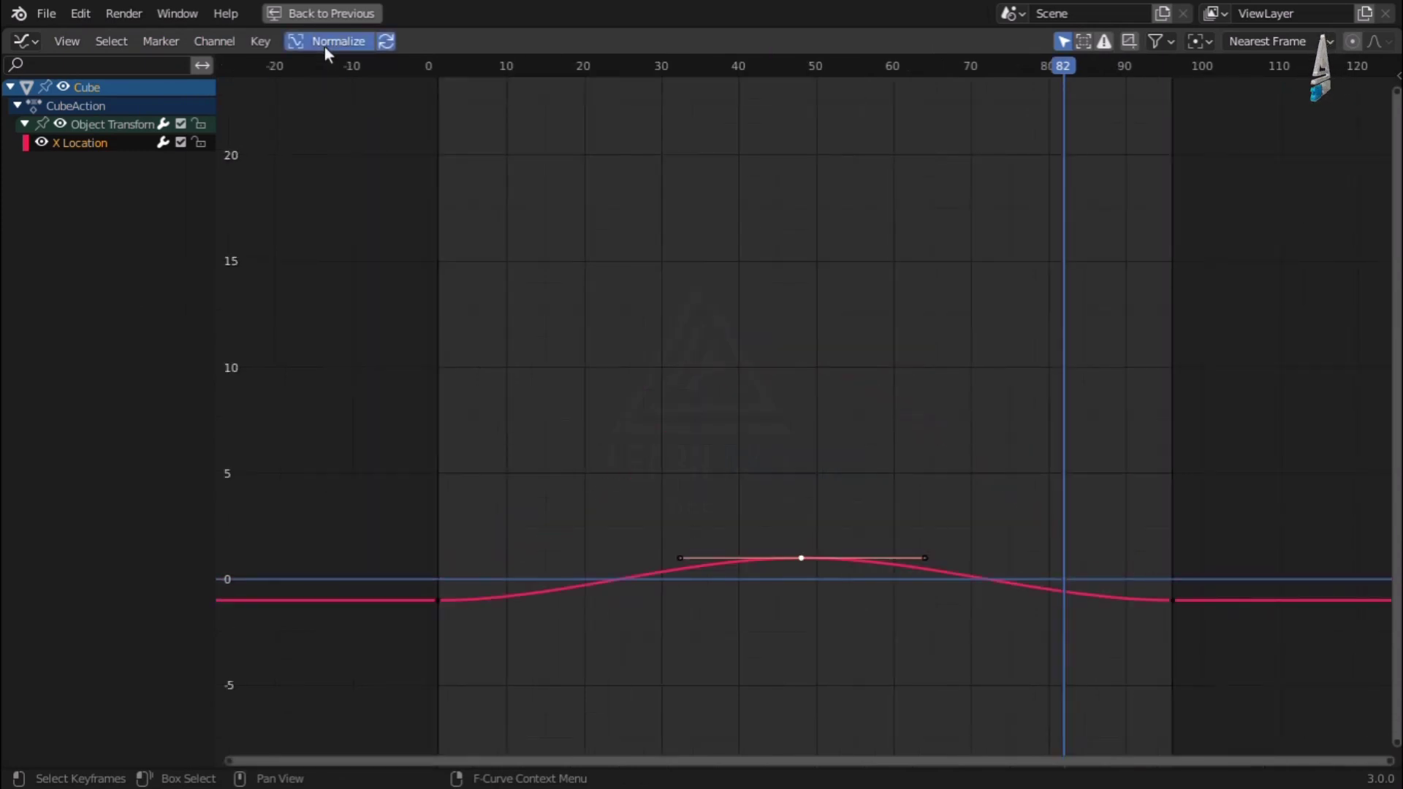
left_click(324, 46)
left_click(325, 47)
left_click(325, 46)
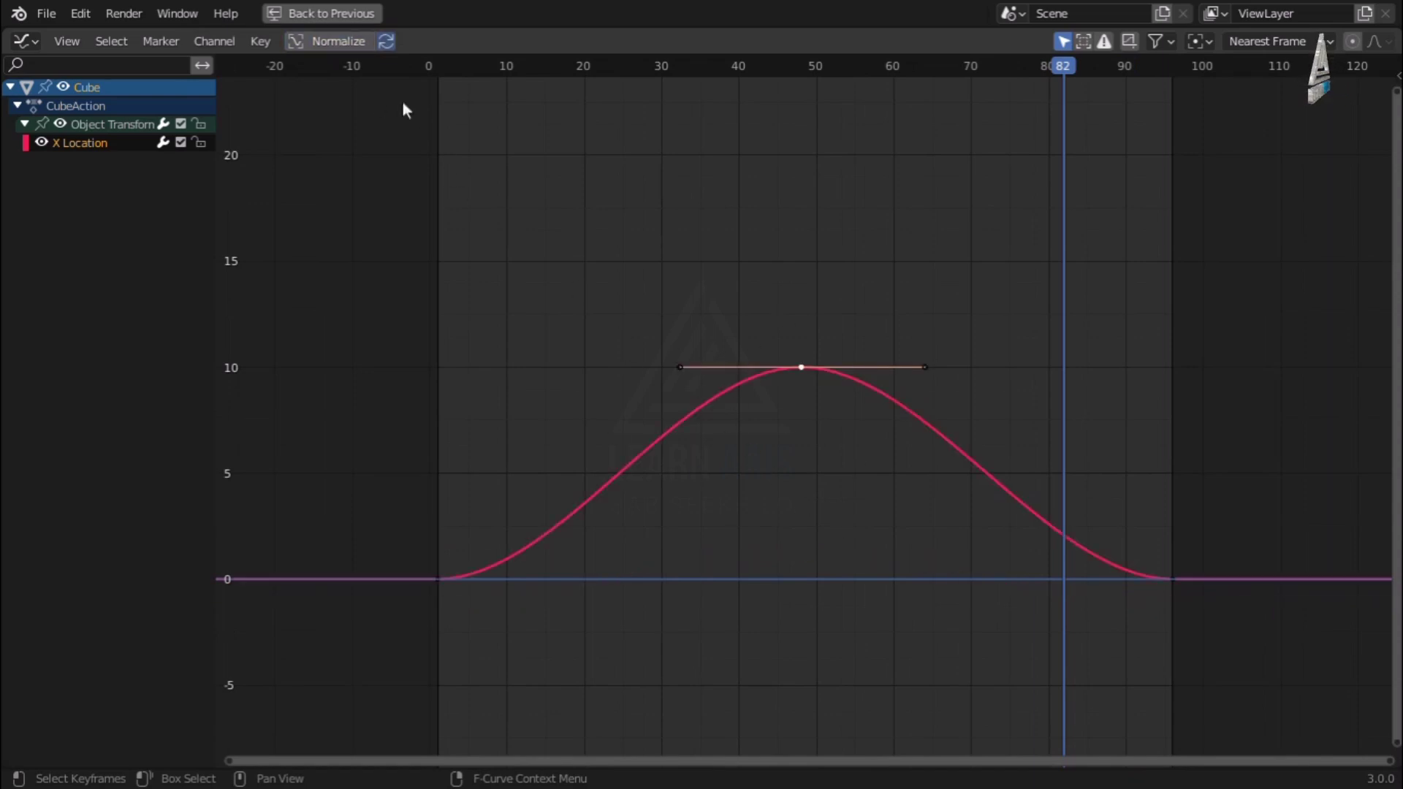
scroll(755, 429, "down", 1)
scroll(753, 424, "up", 2)
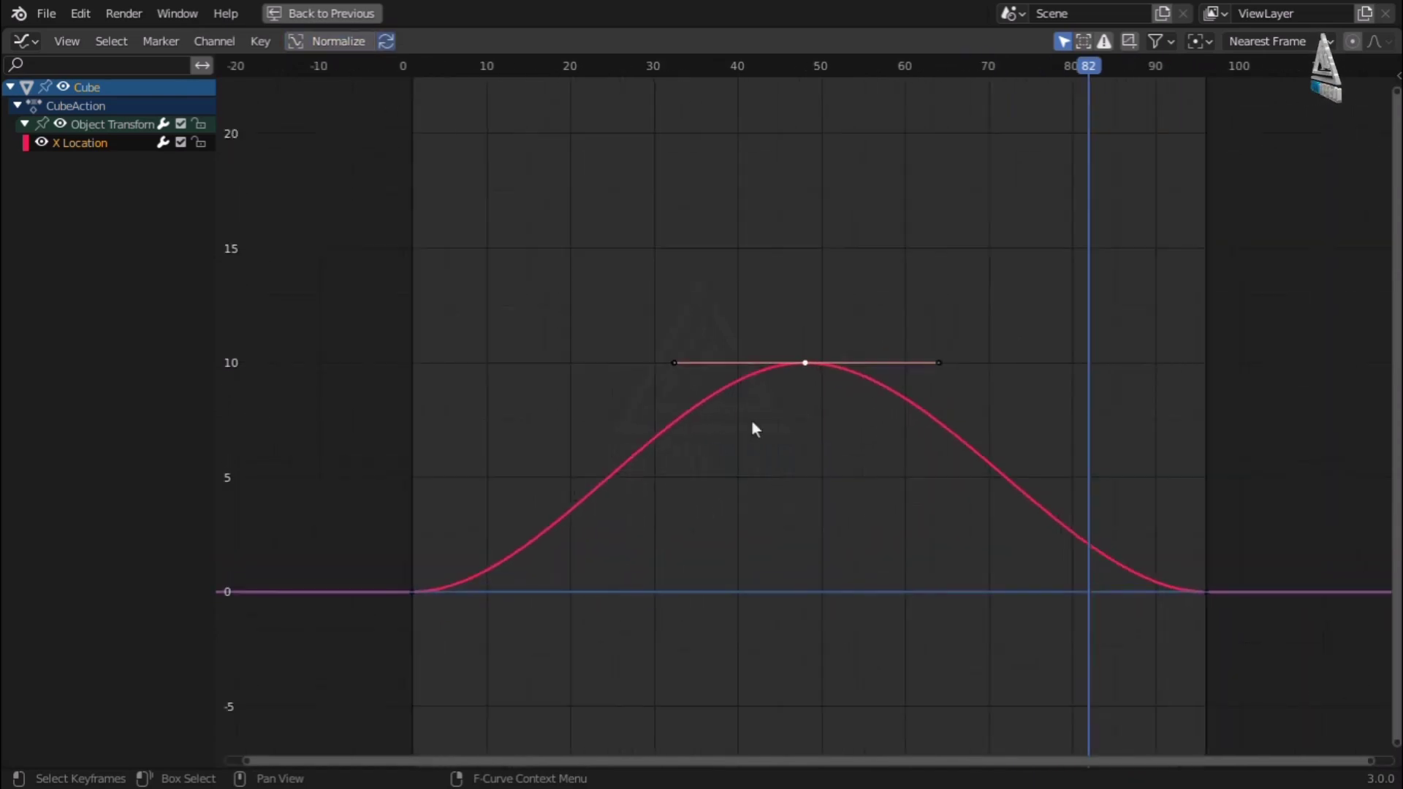
left_click(331, 45)
left_click(329, 45)
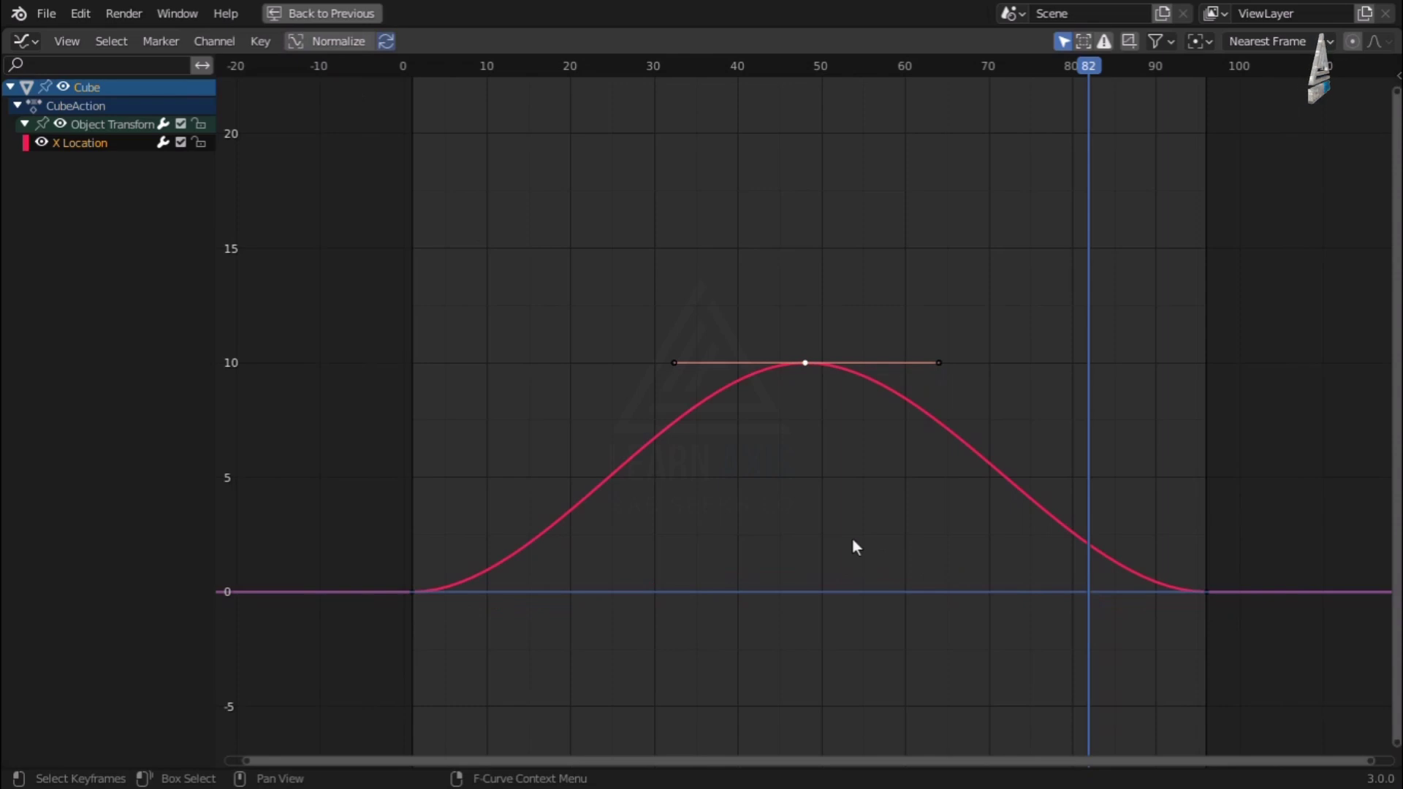
Restore the Graph Editor to the split layout with its channel list collapsed, and scrub the playhead to frame 45.
key("ctrl+space")
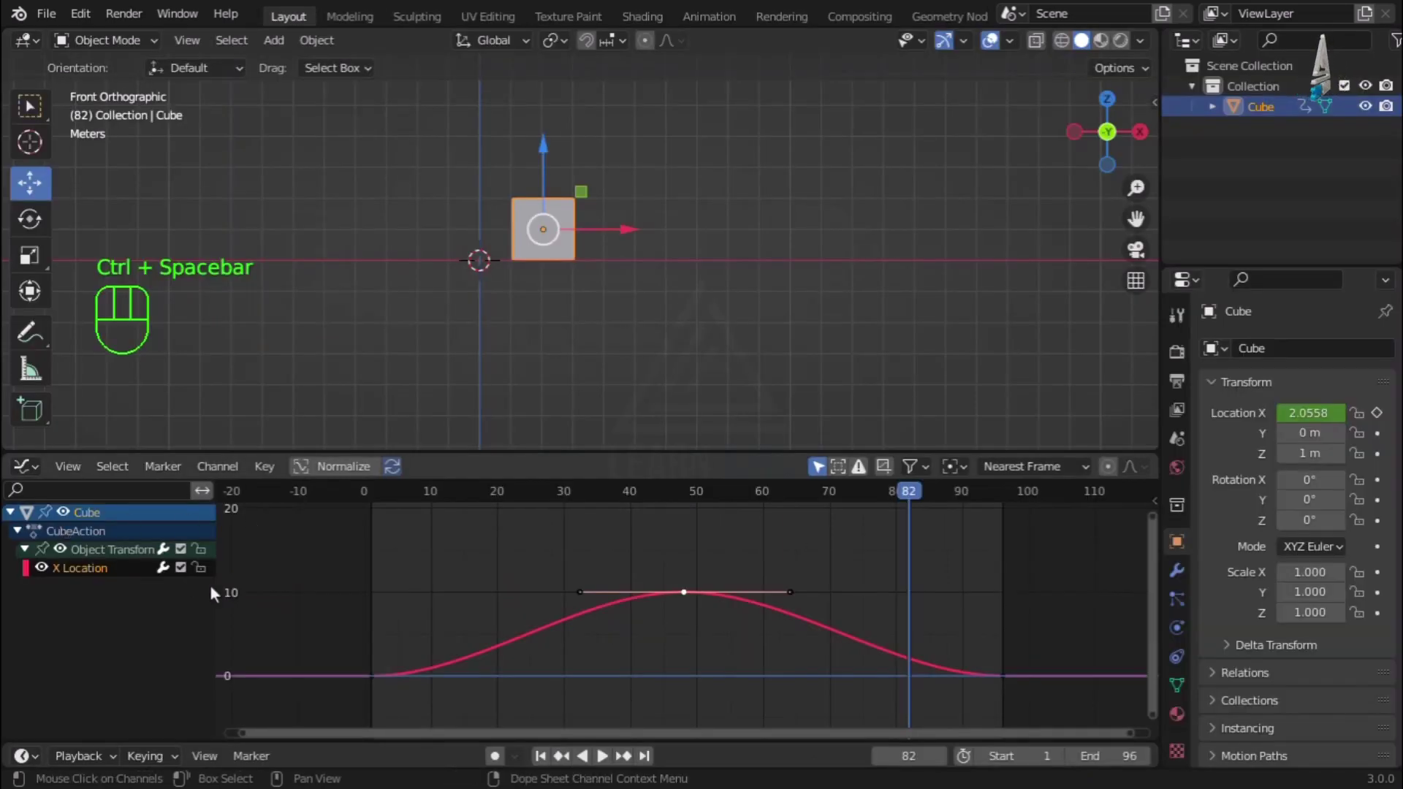
left_click_drag(213, 587, 3, 579)
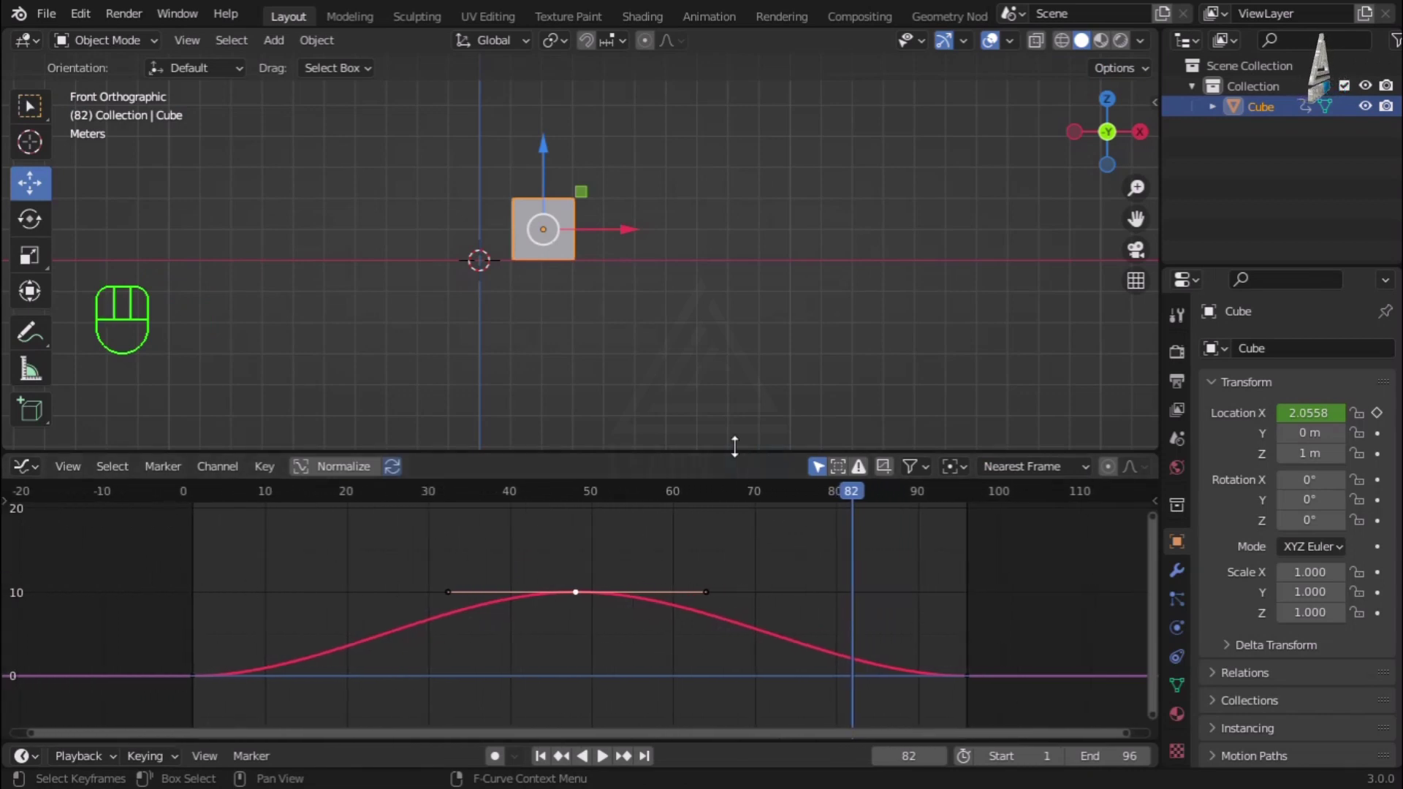
left_click_drag(845, 490, 551, 493)
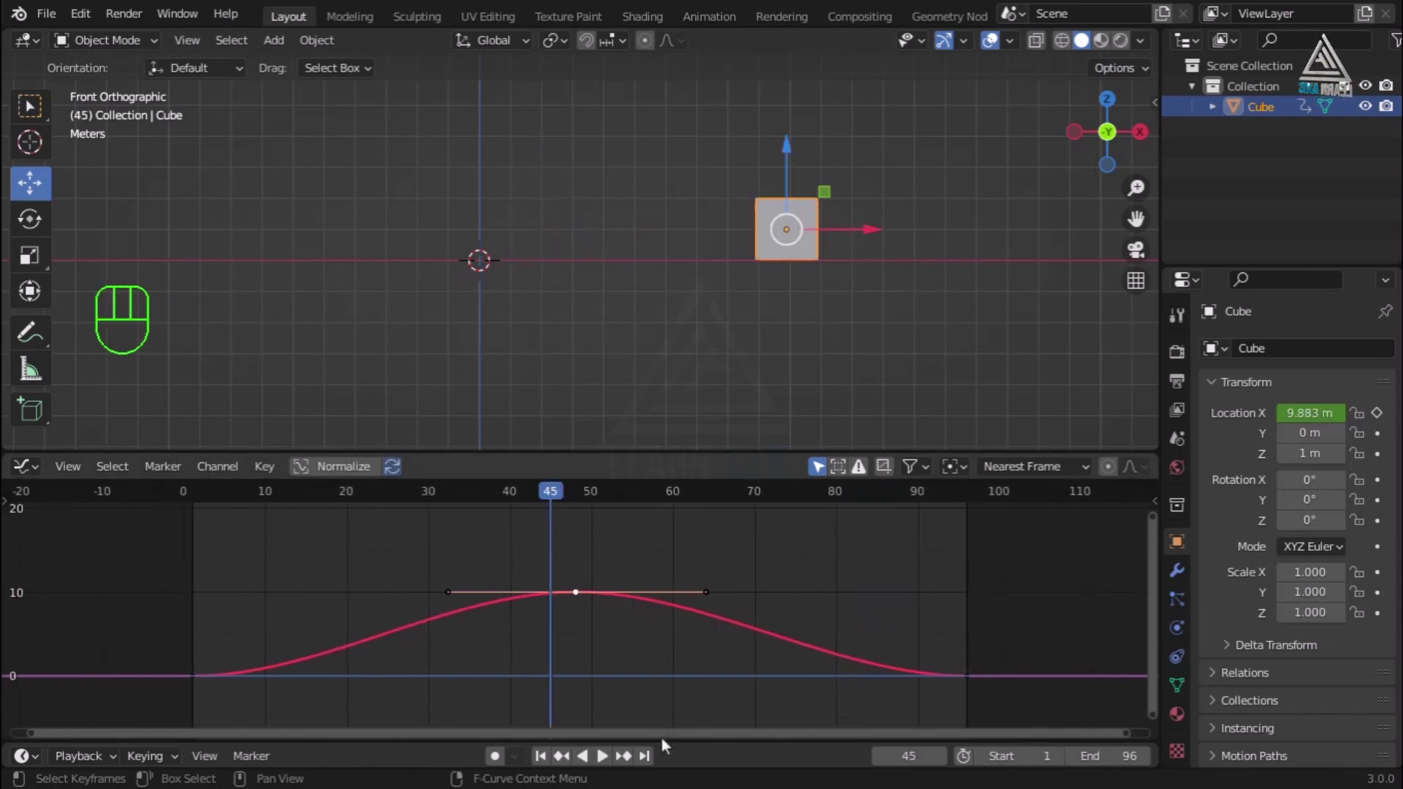
Enlarge the timeline area and the Graph Editor area, keeping the cube's motion path in view in the 3D viewport.
left_click_drag(660, 739, 685, 678)
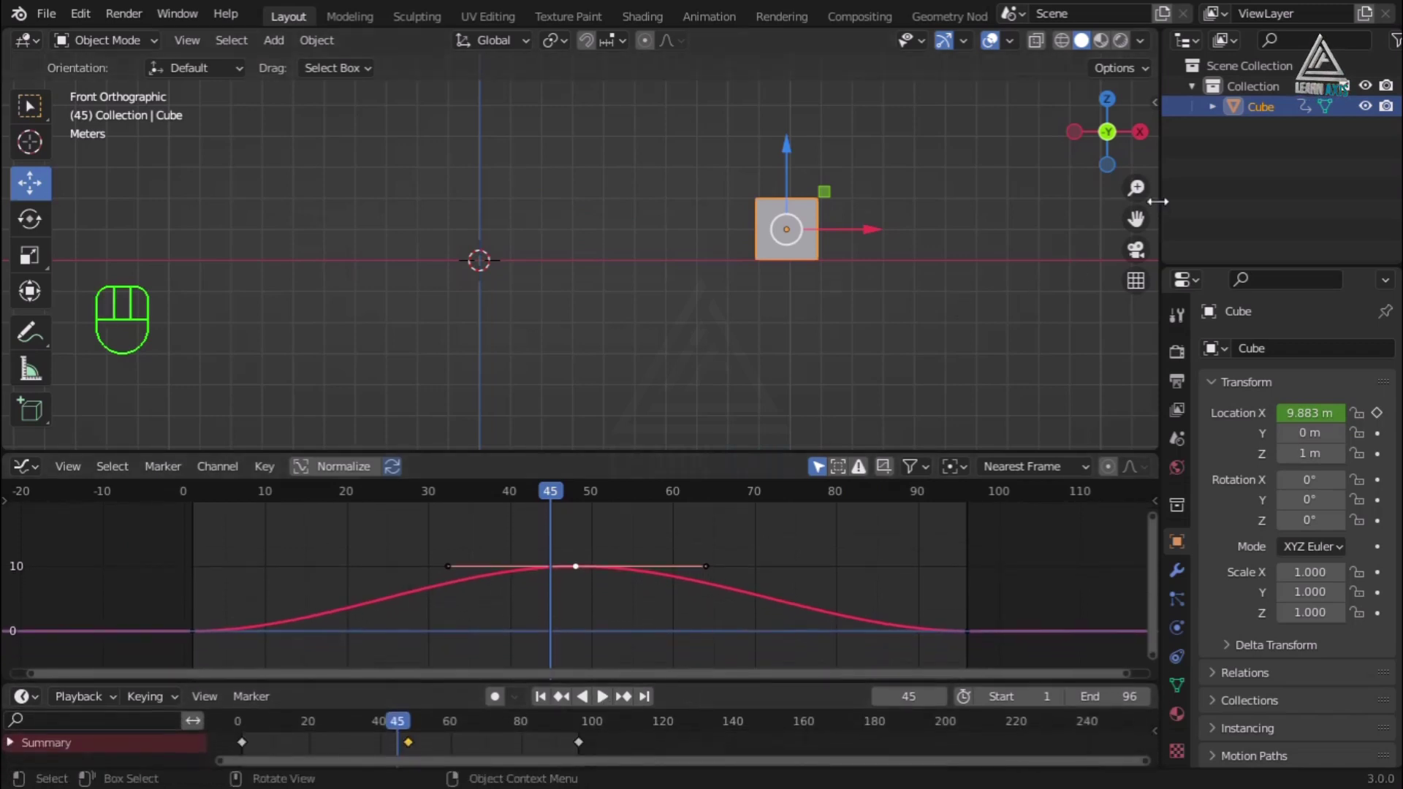
left_click_drag(1136, 218, 1152, 155)
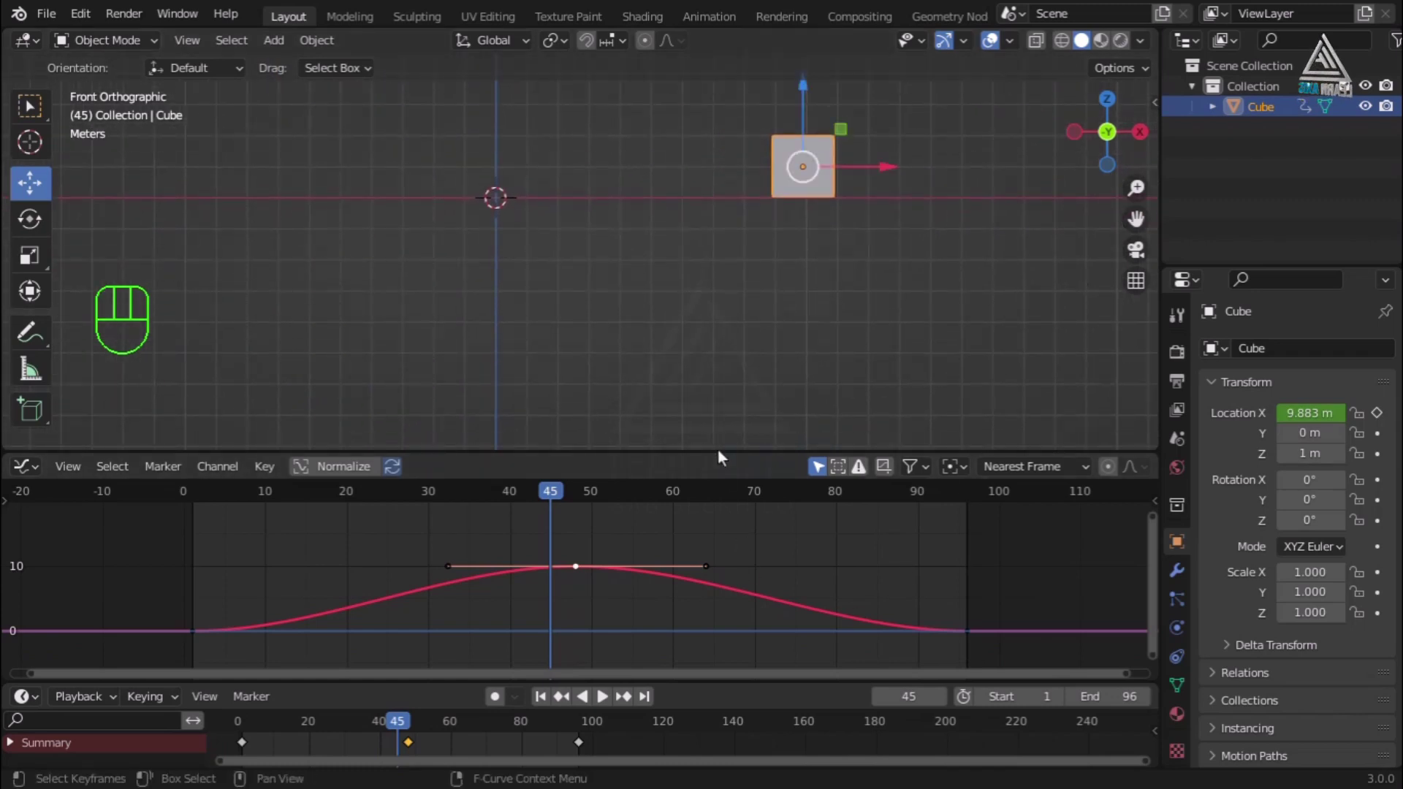
left_click_drag(718, 450, 743, 369)
Play the animation and select the X Location keyframes at frames 1, 96 and 48 in turn on the curve.
left_click(603, 697)
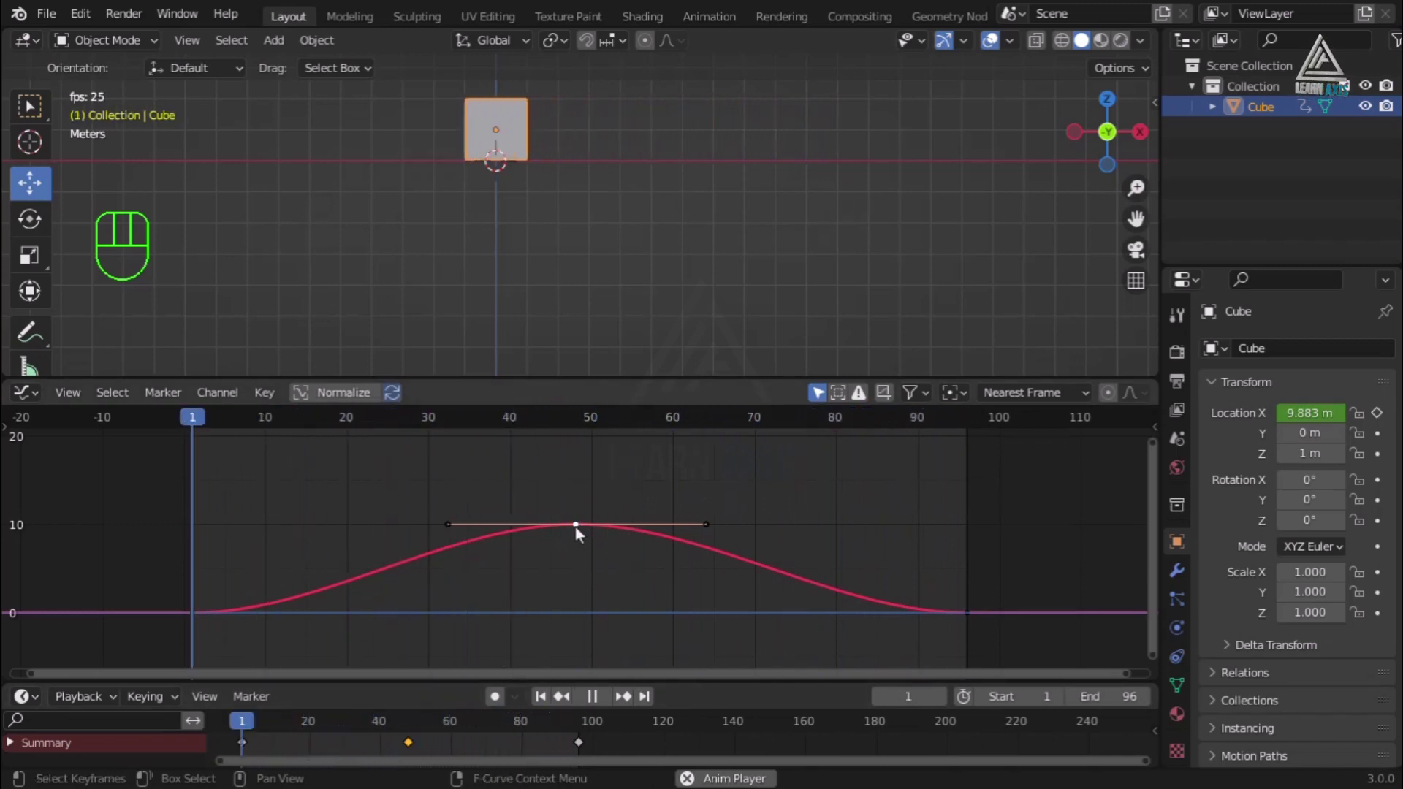
left_click(192, 611)
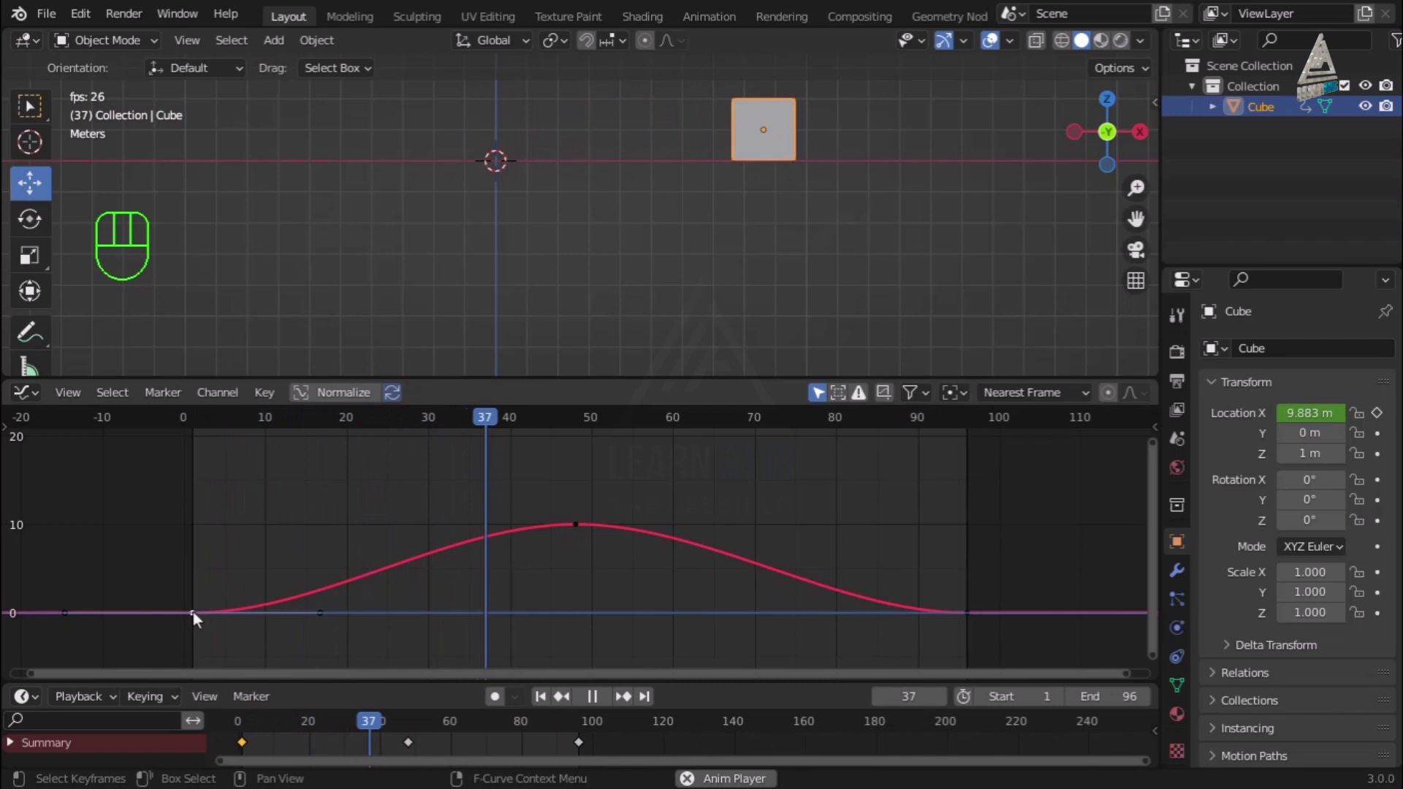
left_click(965, 612)
left_click(576, 523)
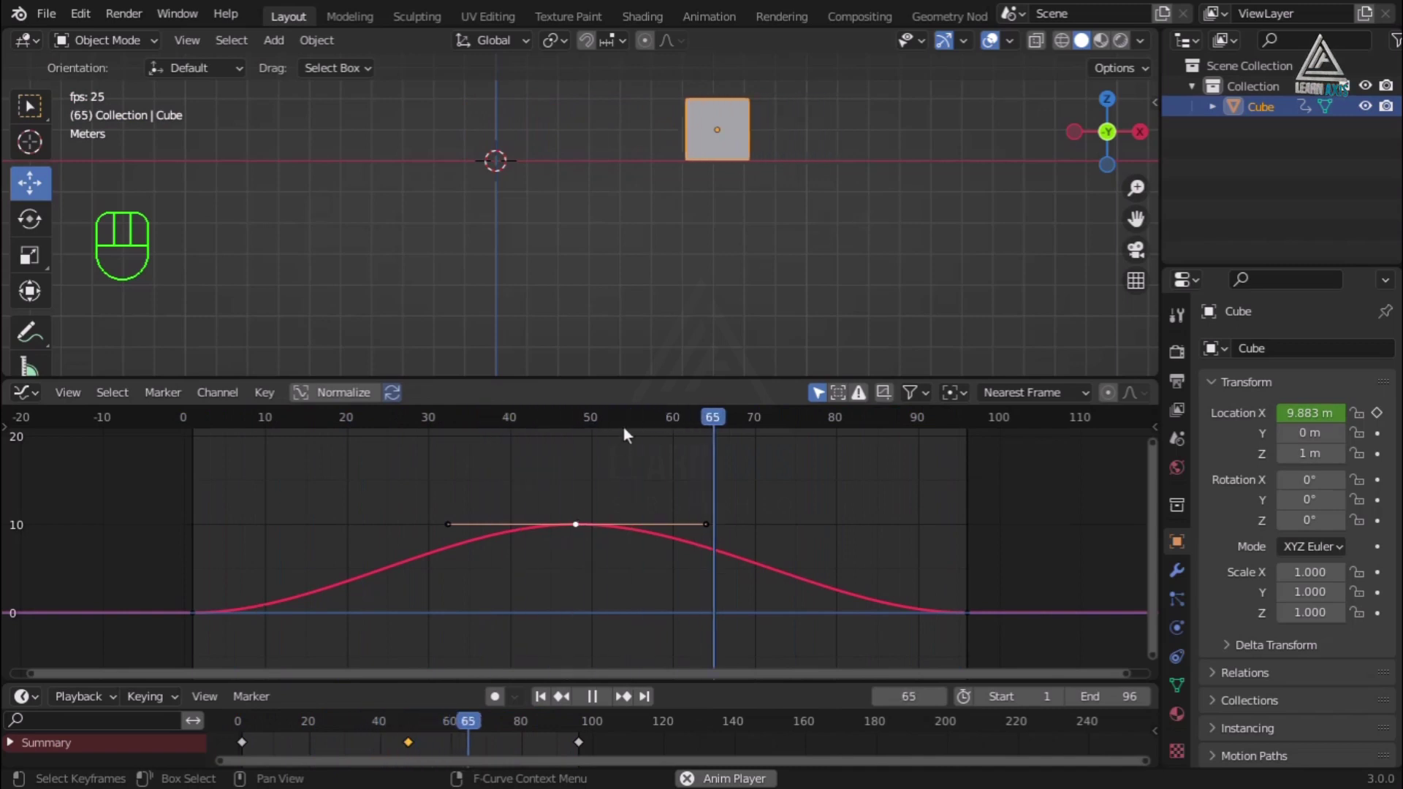
Scrub the playhead back to frame 0 and replay the cube's motion, pausing at frame 53.
left_click_drag(624, 428, 232, 452)
key("space")
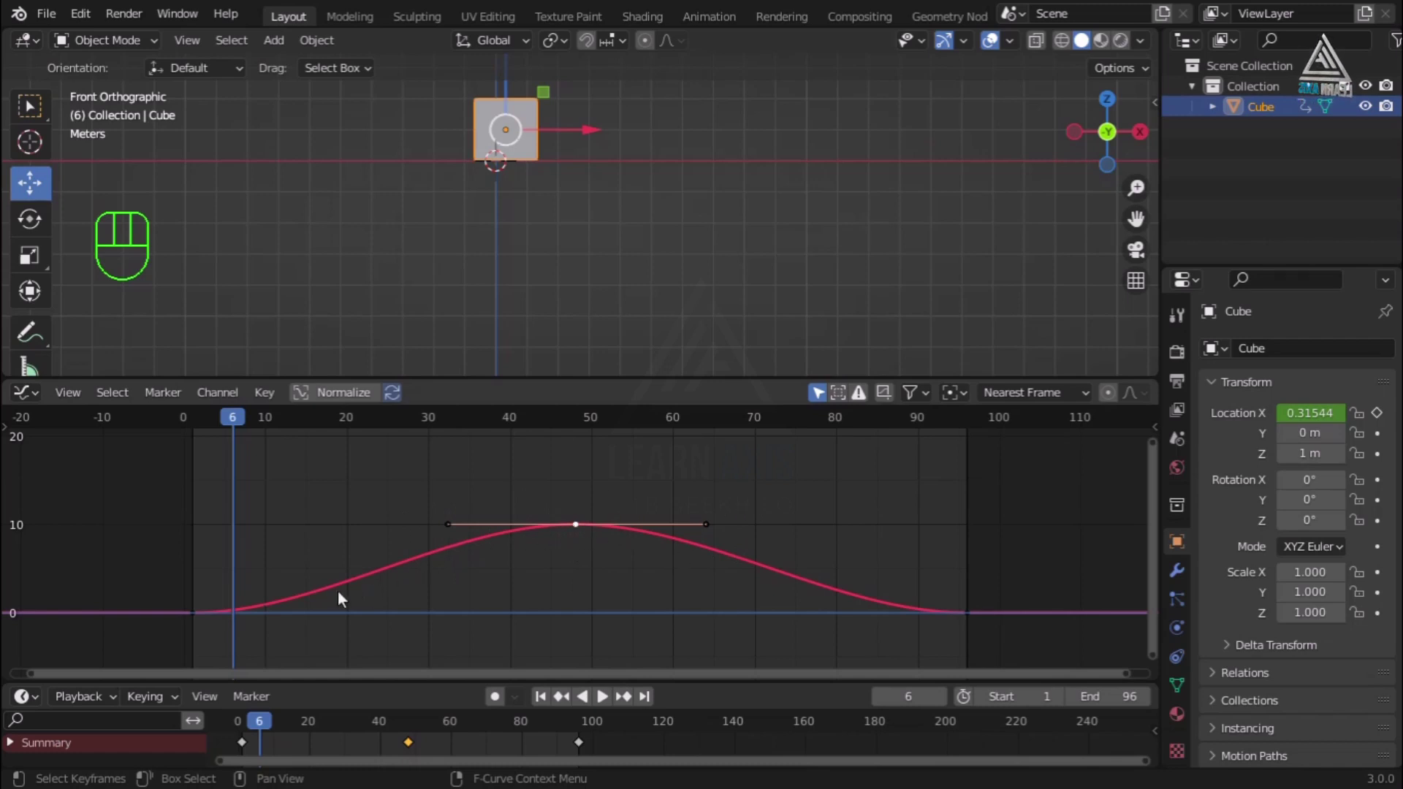
left_click_drag(230, 421, 183, 427)
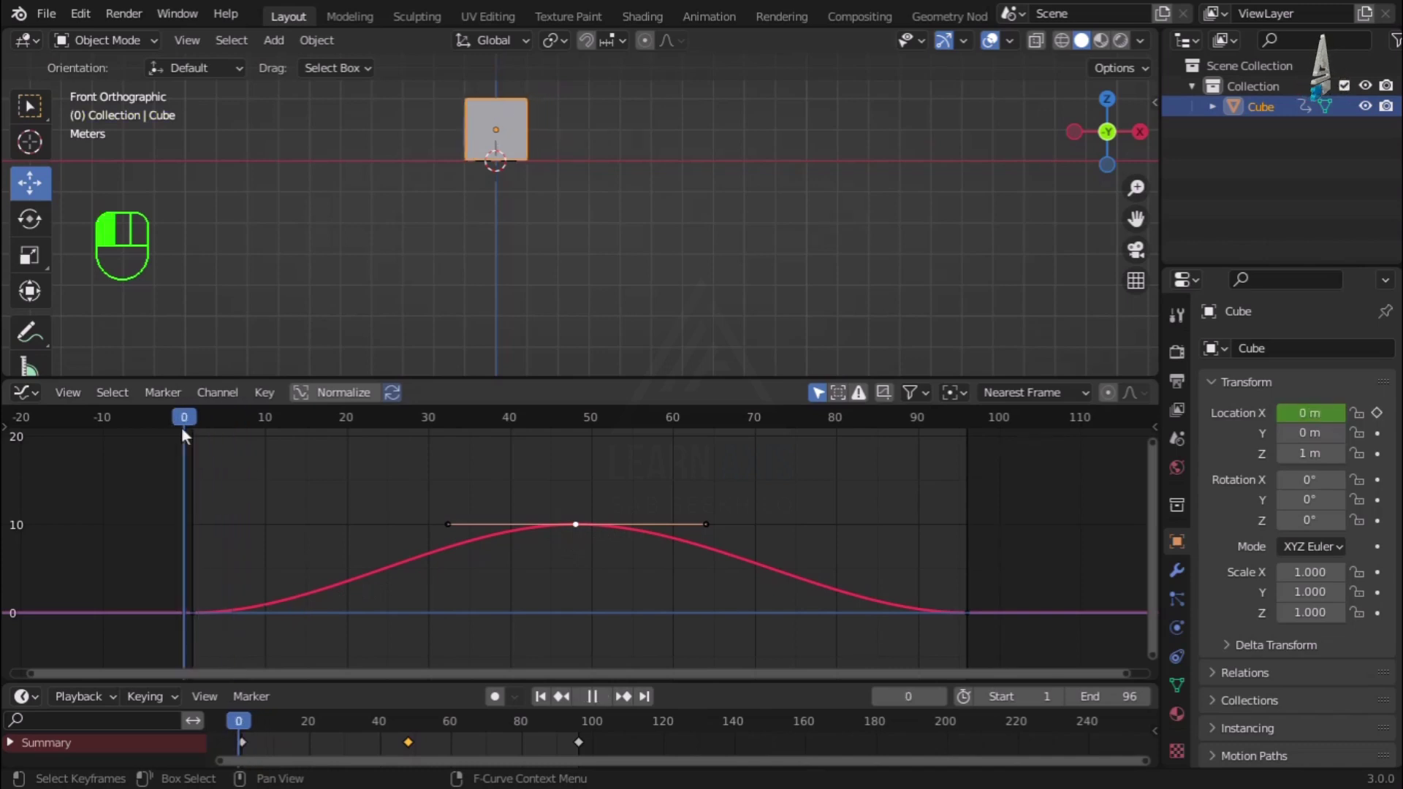
key("space")
key("space")
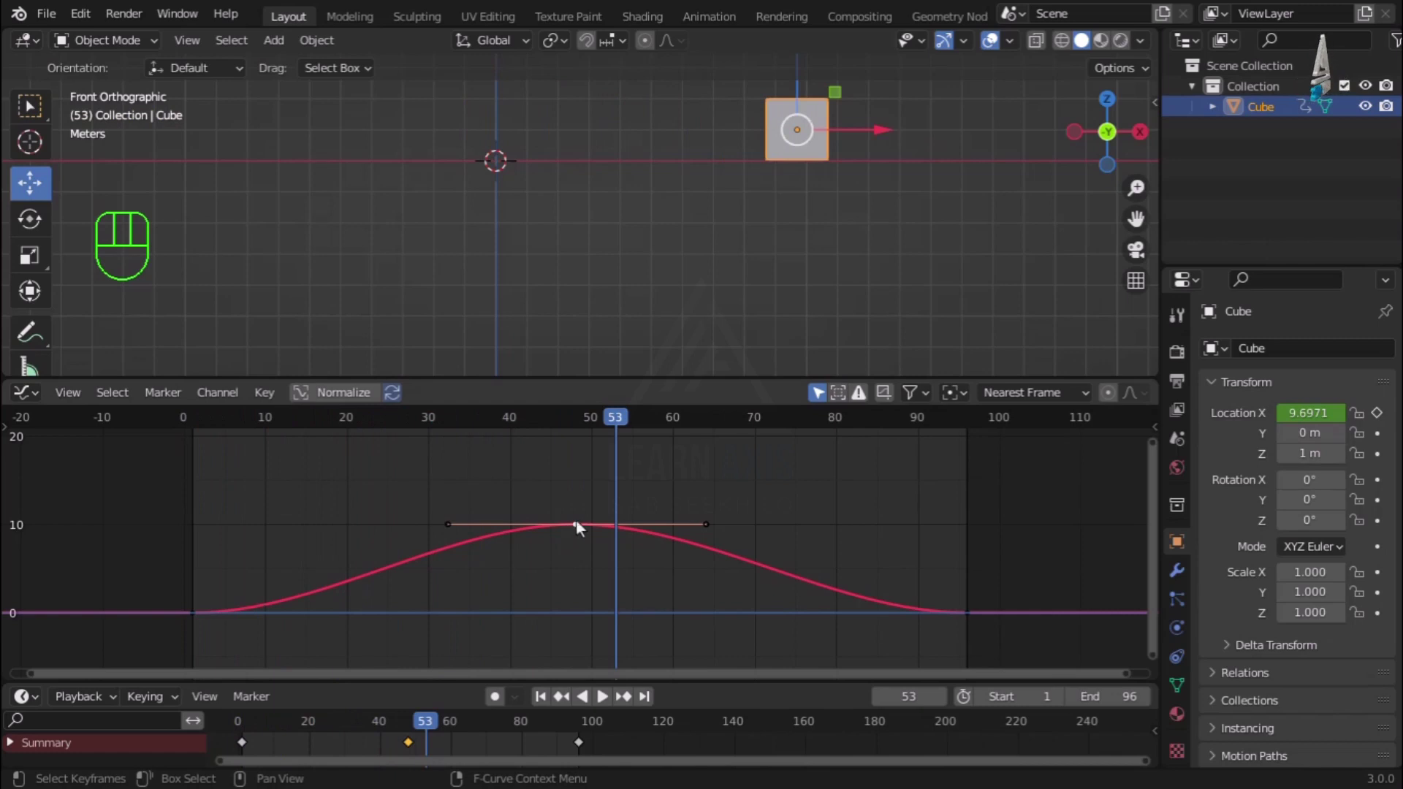
Set the handle type of the X Location keyframe at frame 48 to Vector.
left_click(574, 526)
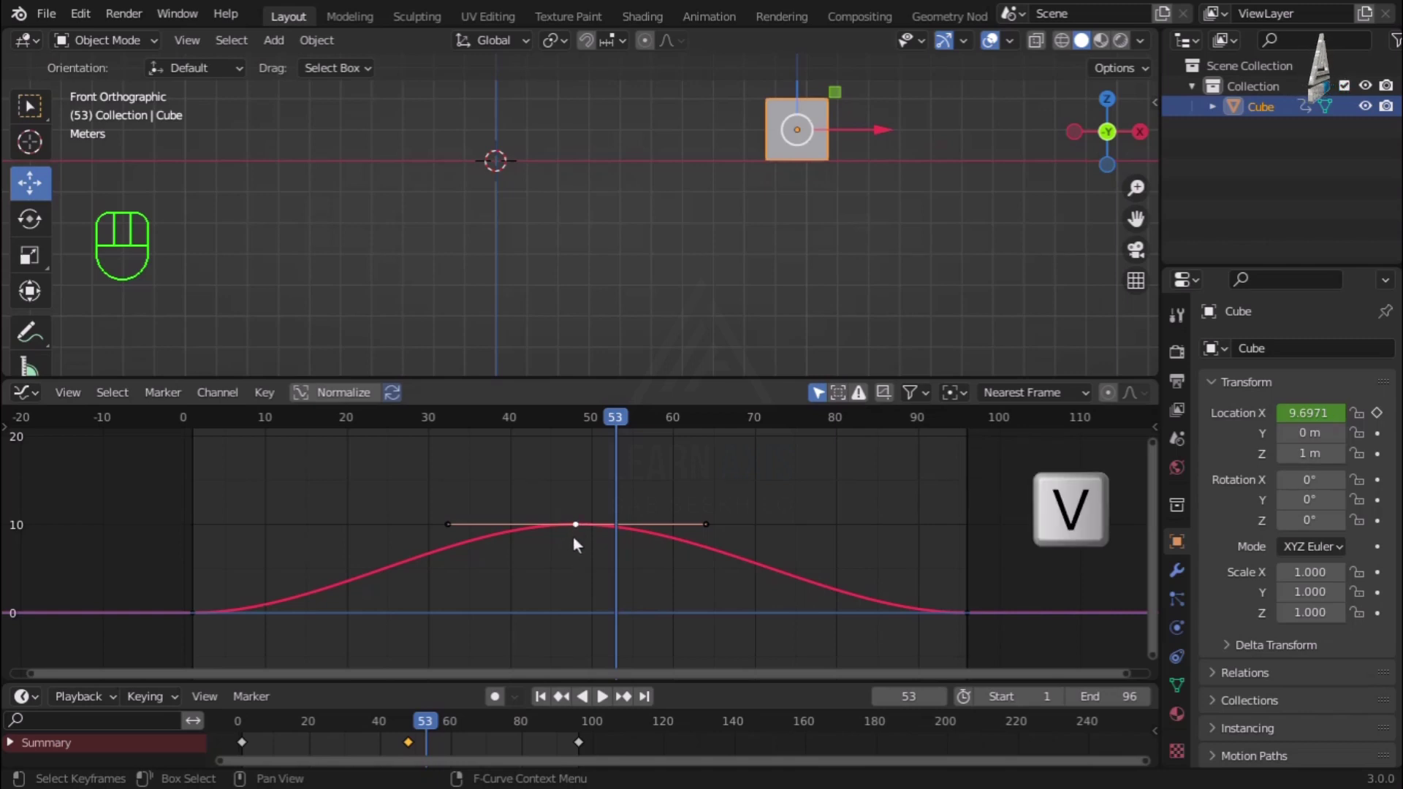
key("v")
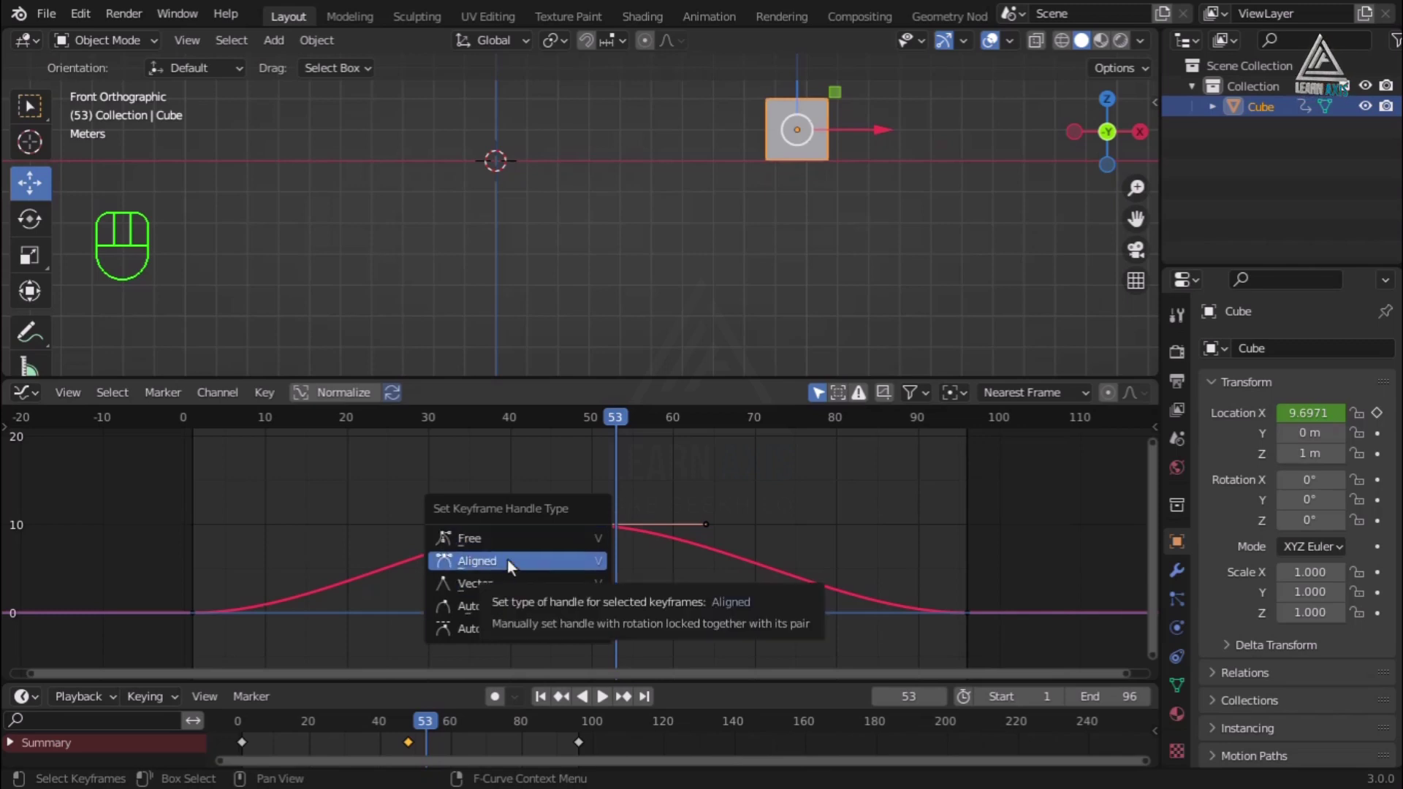
left_click(479, 585)
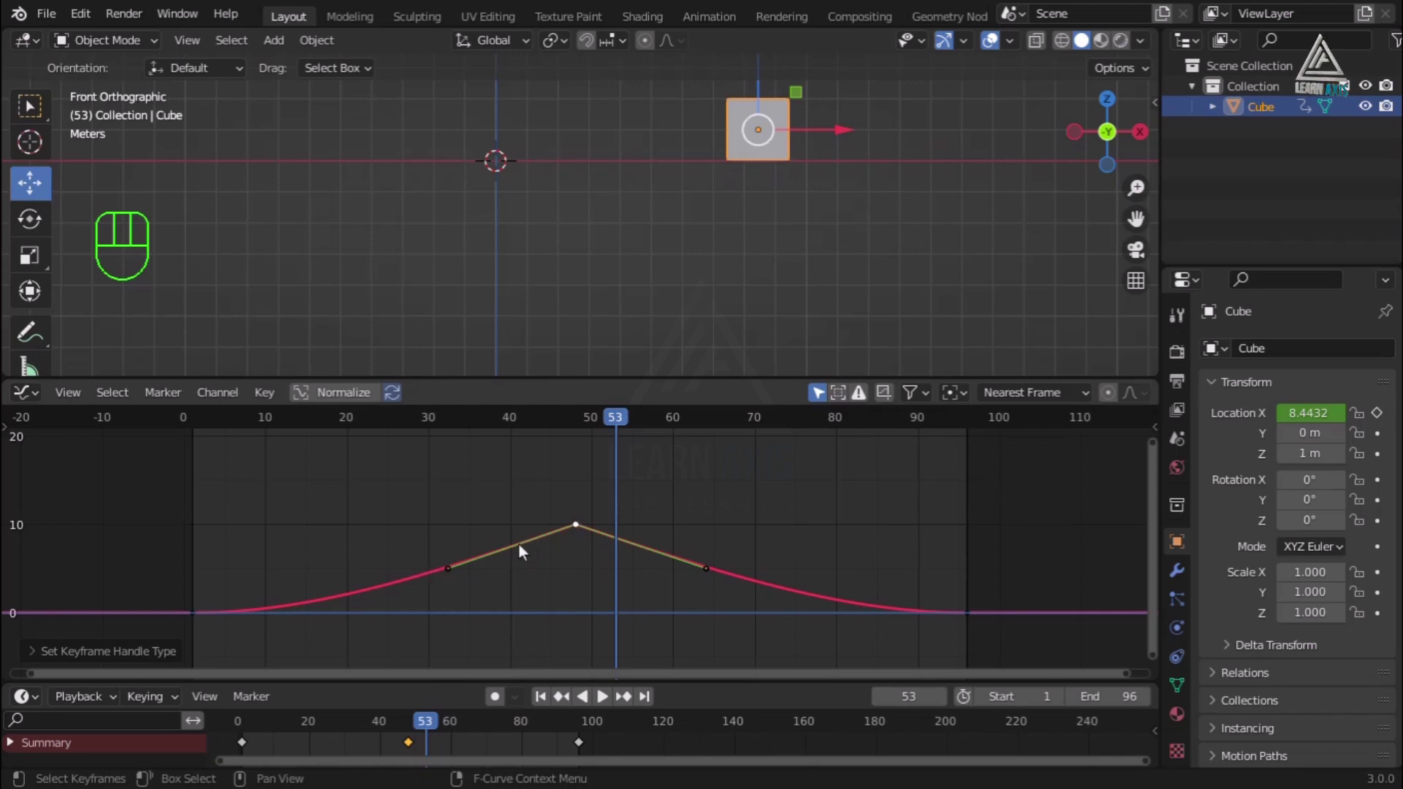
Play the animation from frame 1 to review the cube's motion, and stop it at frame 2.
left_click(541, 697)
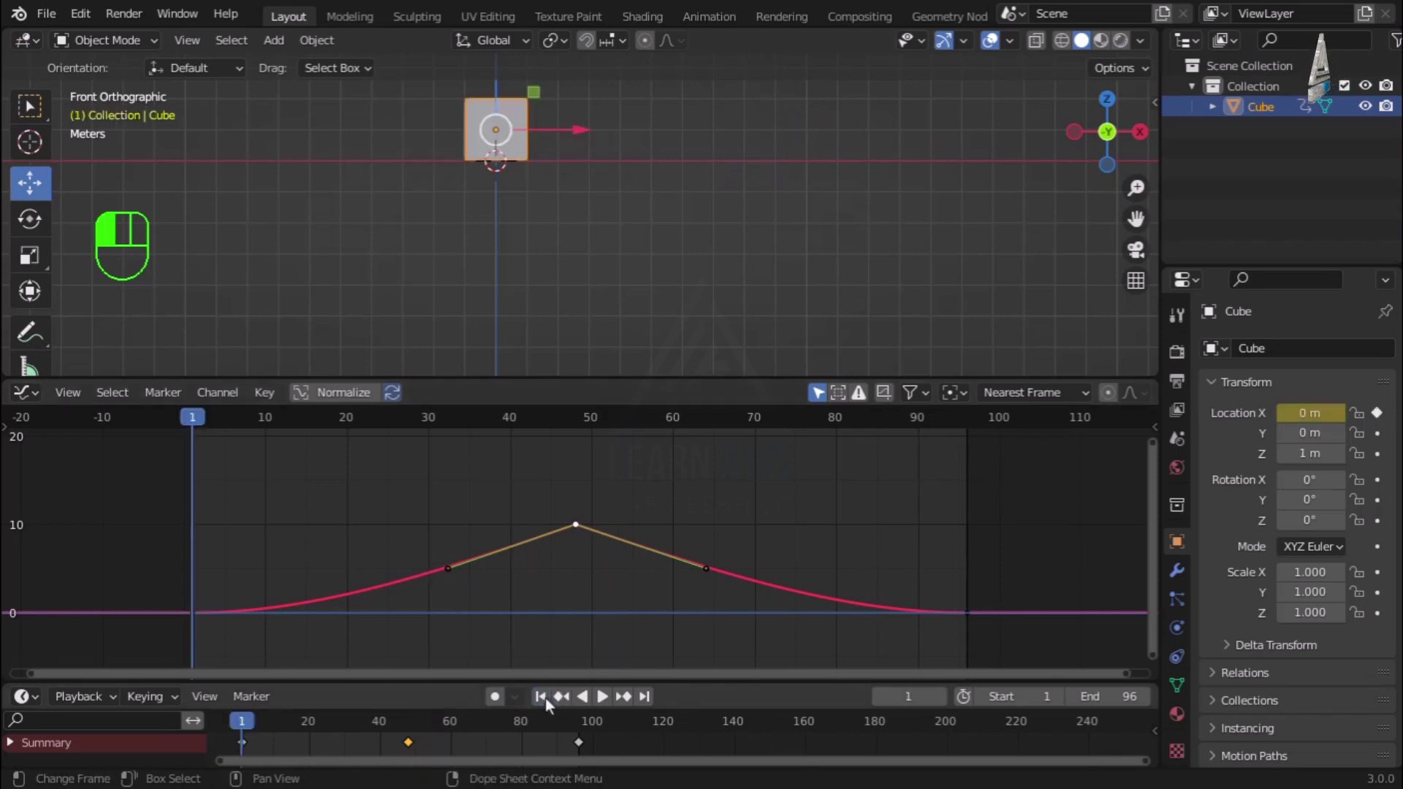
left_click(600, 697)
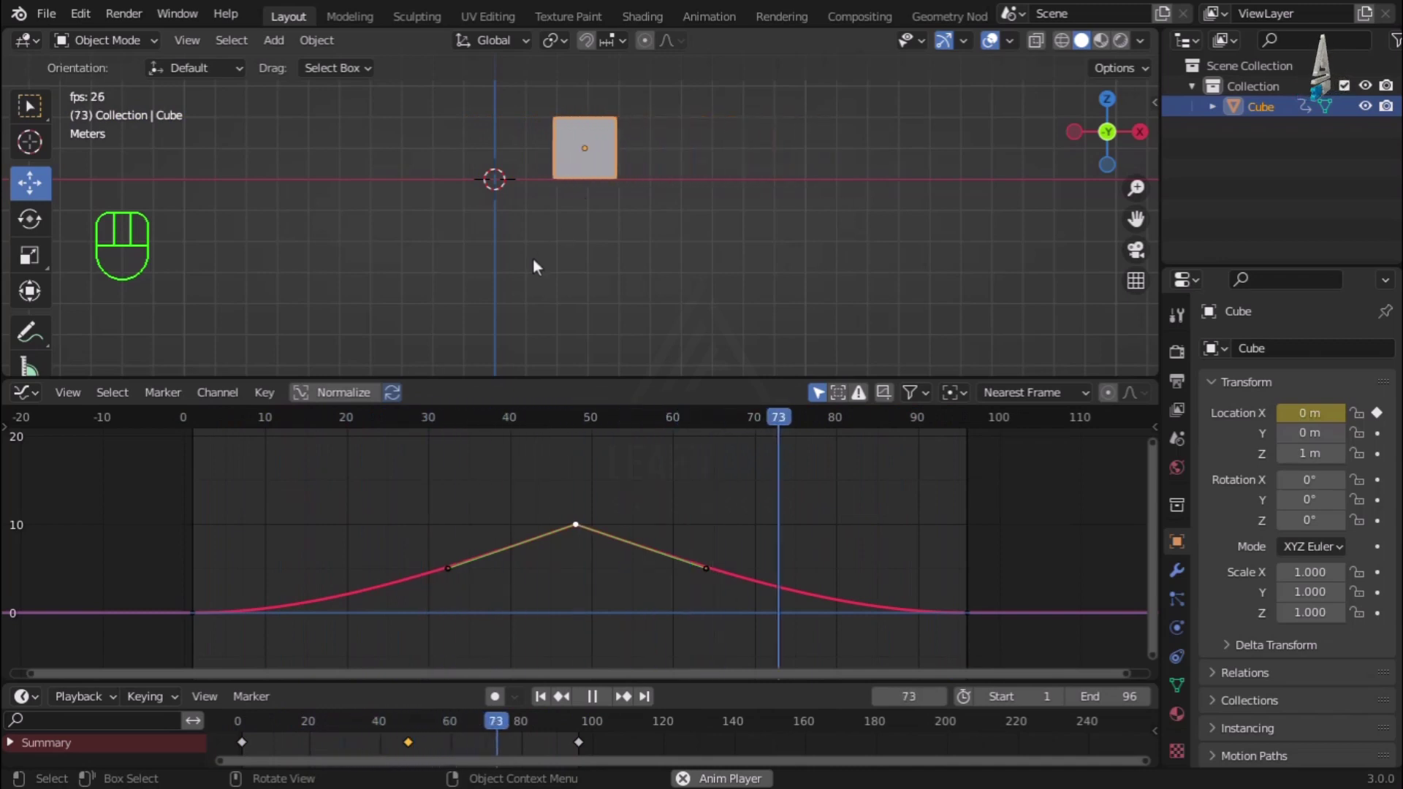
left_click(593, 695)
left_click(593, 696)
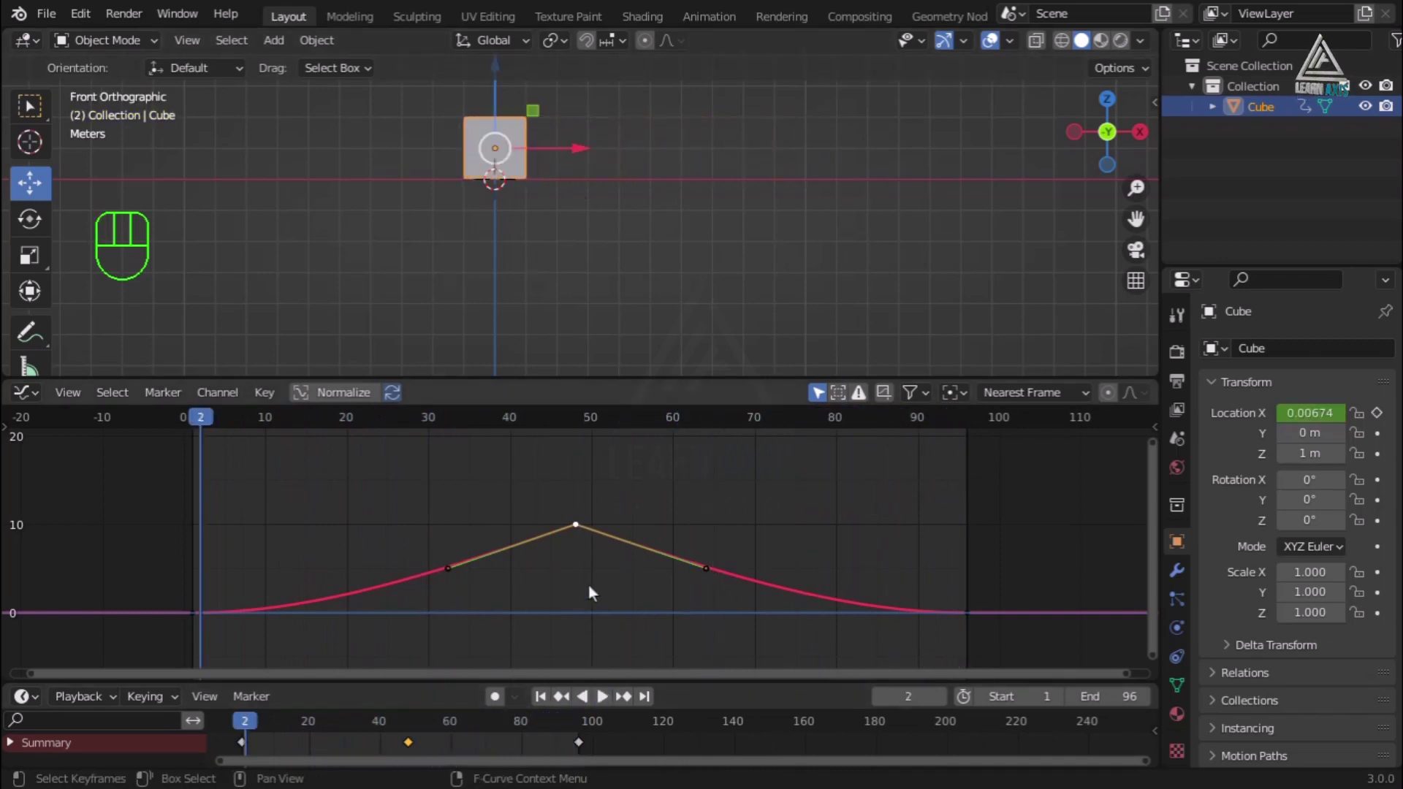
Set the handle type of the X Location keyframe at frame 48 to Automatic.
key("v")
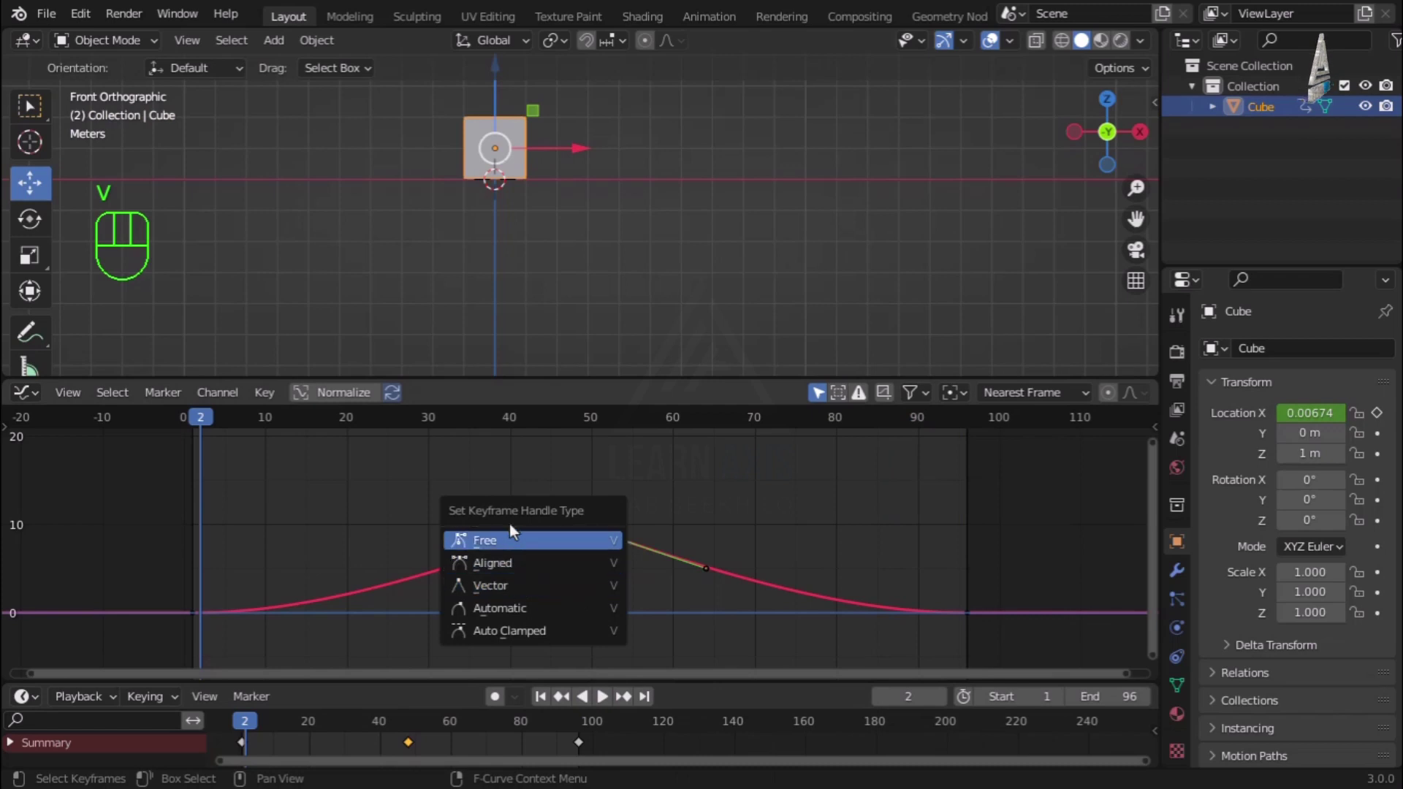
left_click(500, 613)
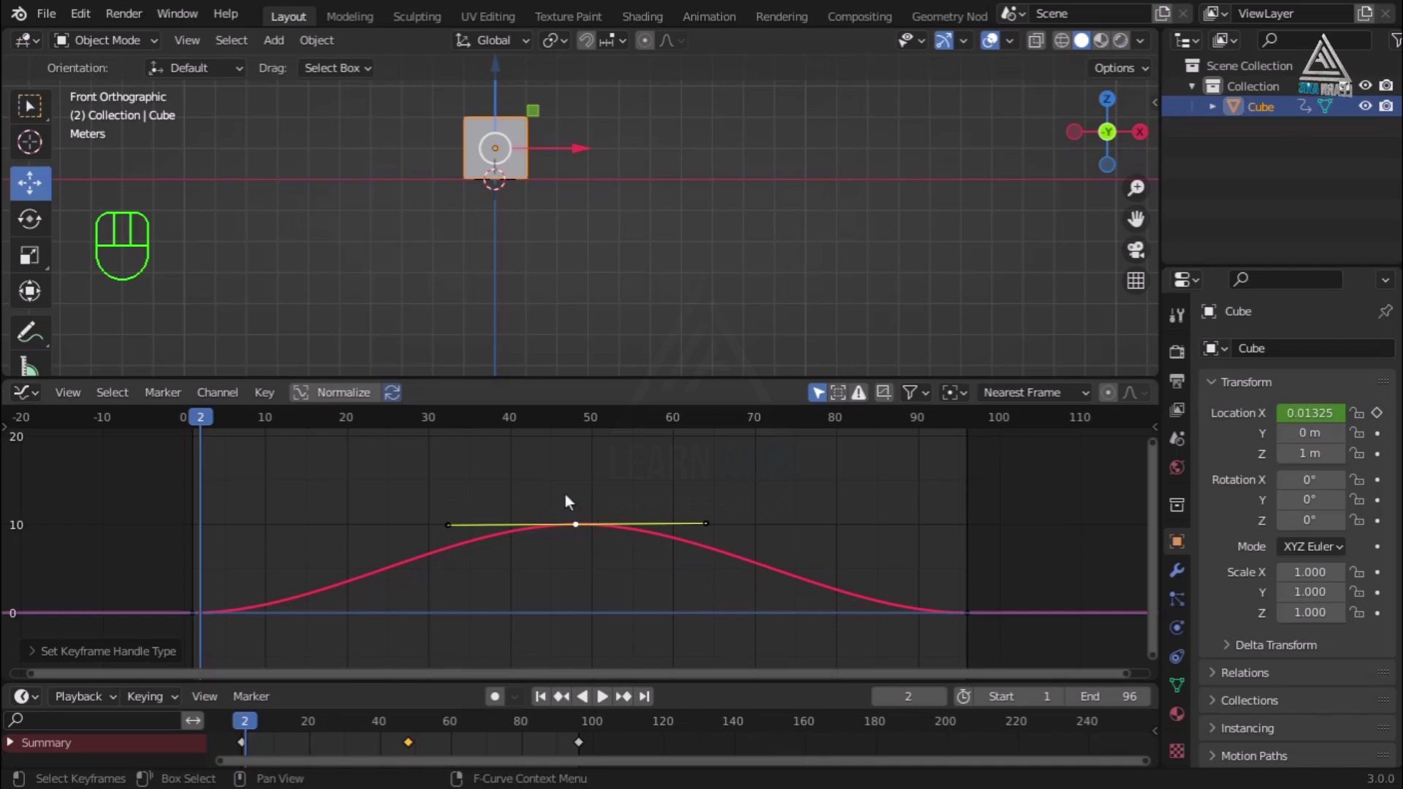
Set the interpolation of the X Location keyframe at frame 48 to Sinusoidal.
left_click(577, 571)
left_click(576, 524)
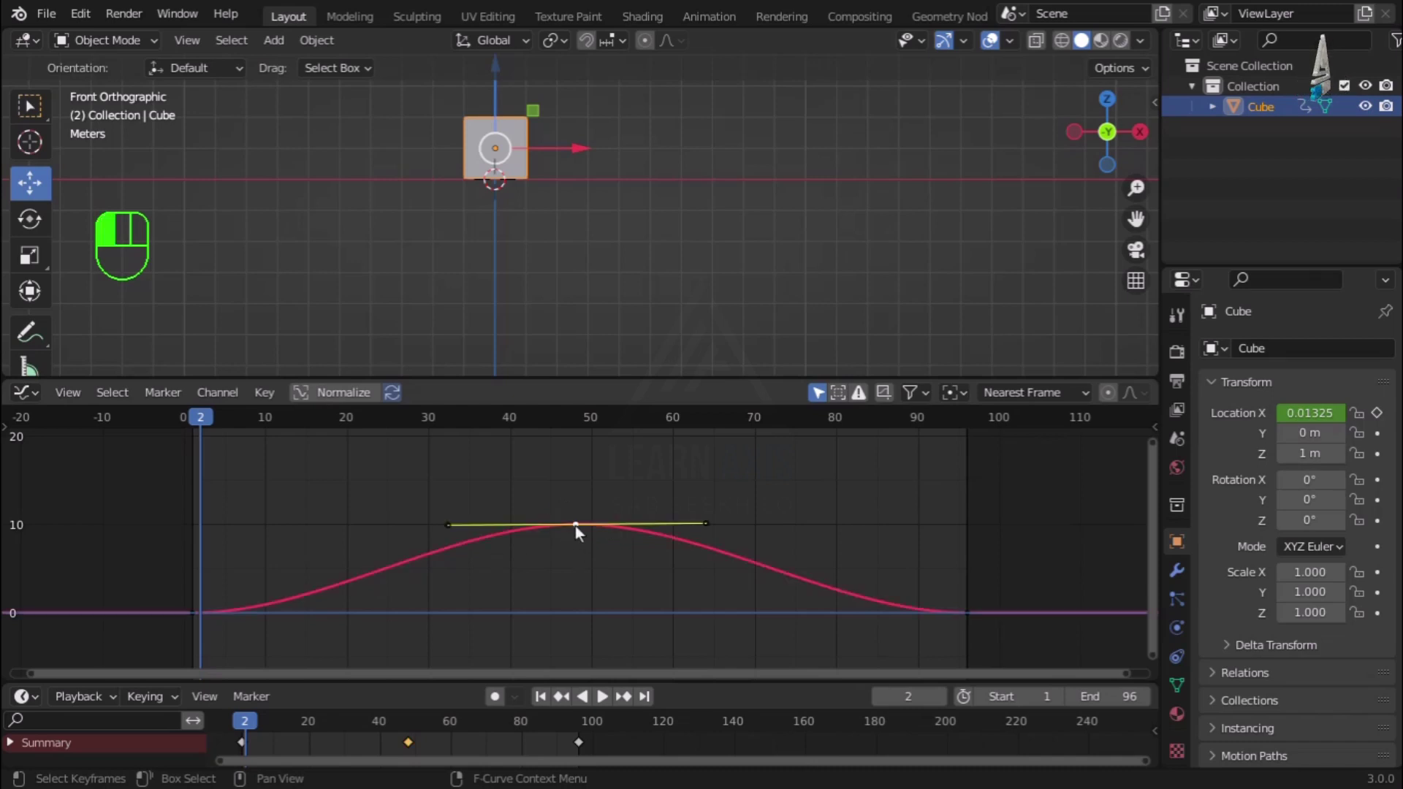
key("t")
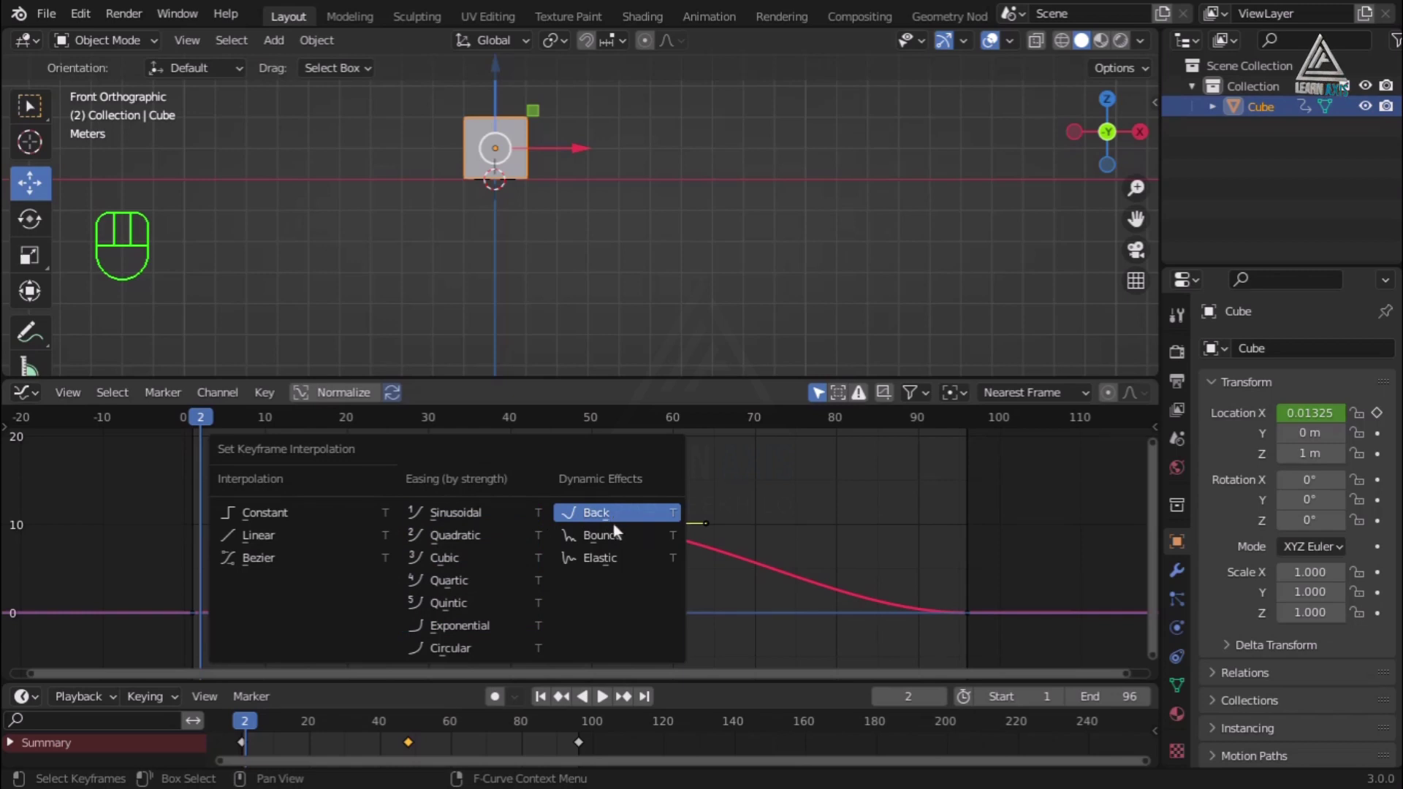
key("Escape")
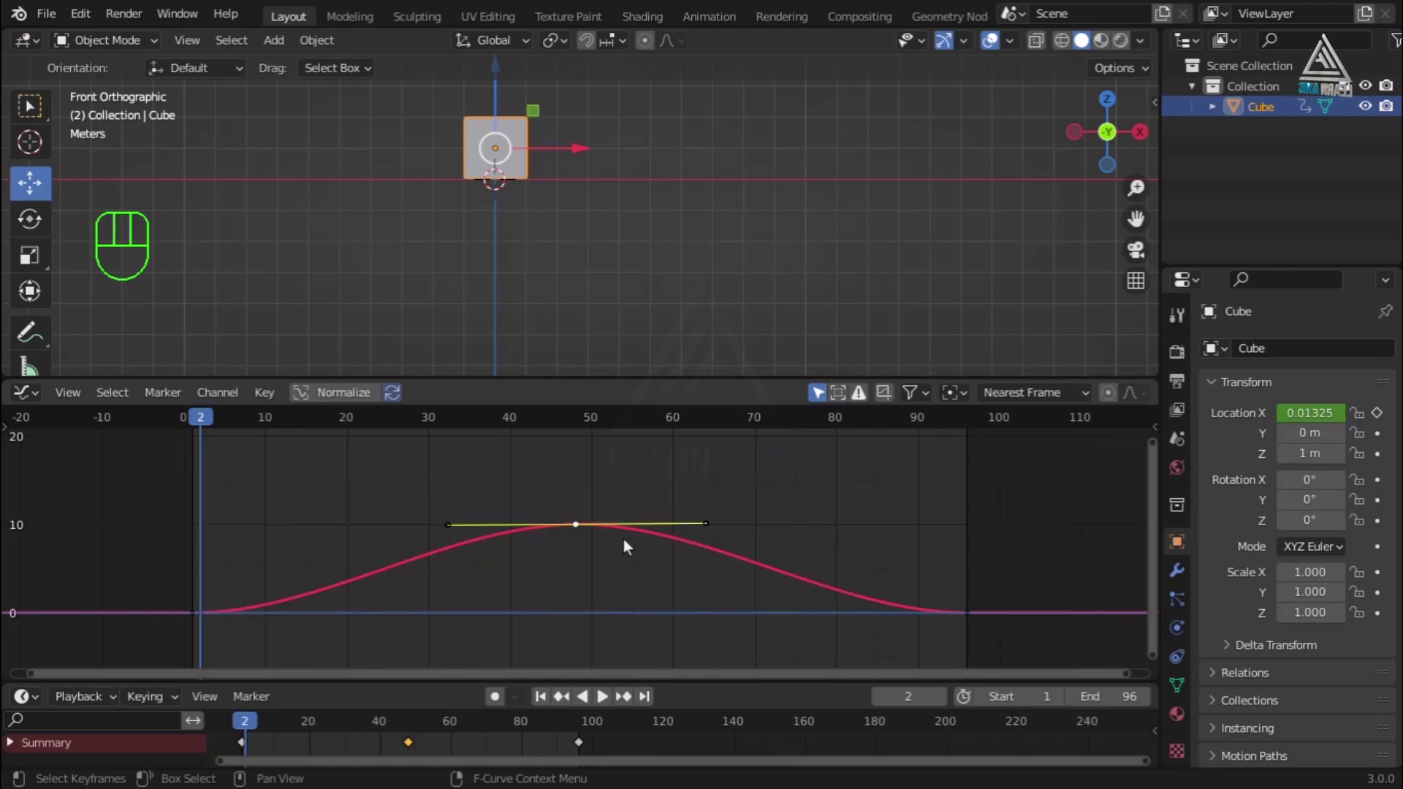
key("t")
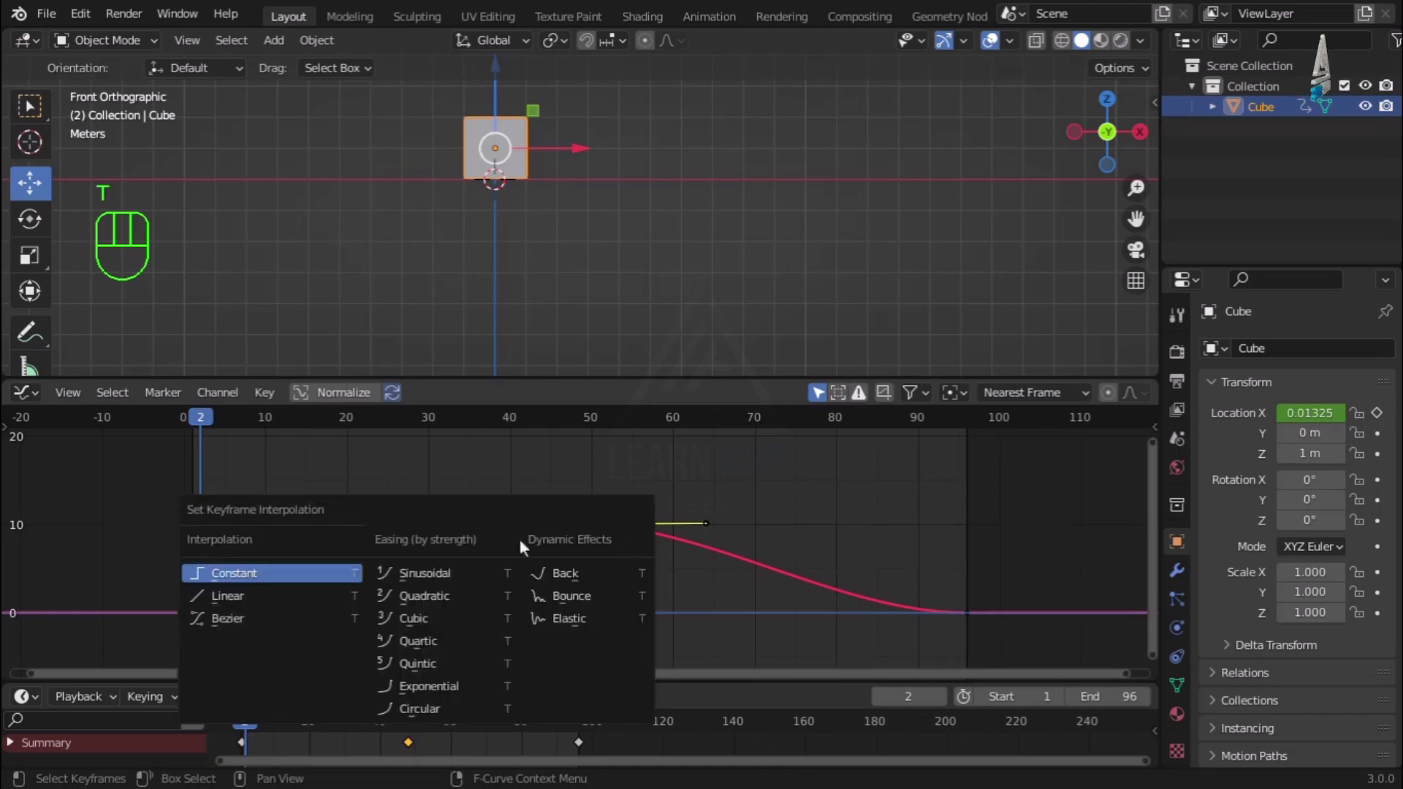
left_click(419, 575)
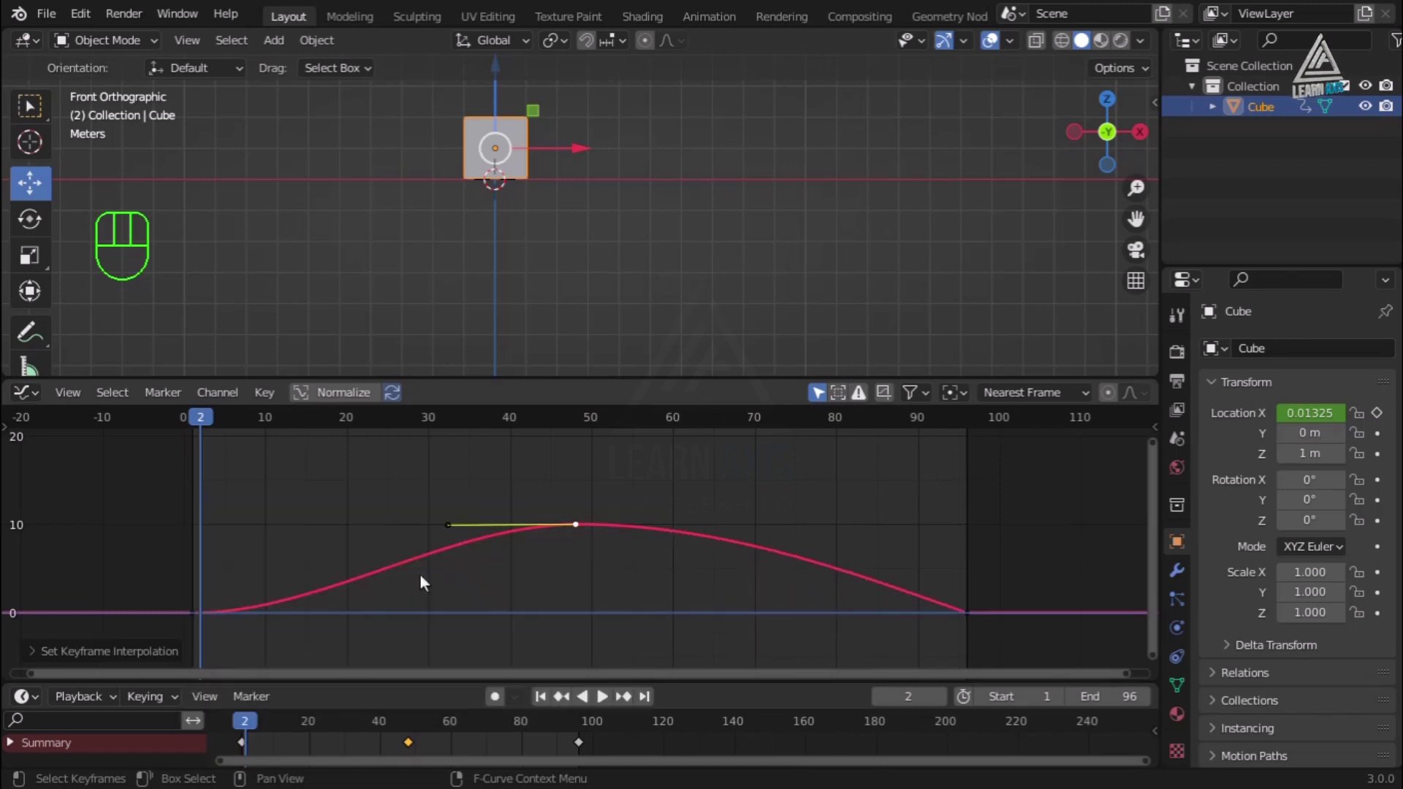
Play the animation to review the cube's motion, stop it at frame 56, and undo the Sinusoidal interpolation.
left_click(598, 702)
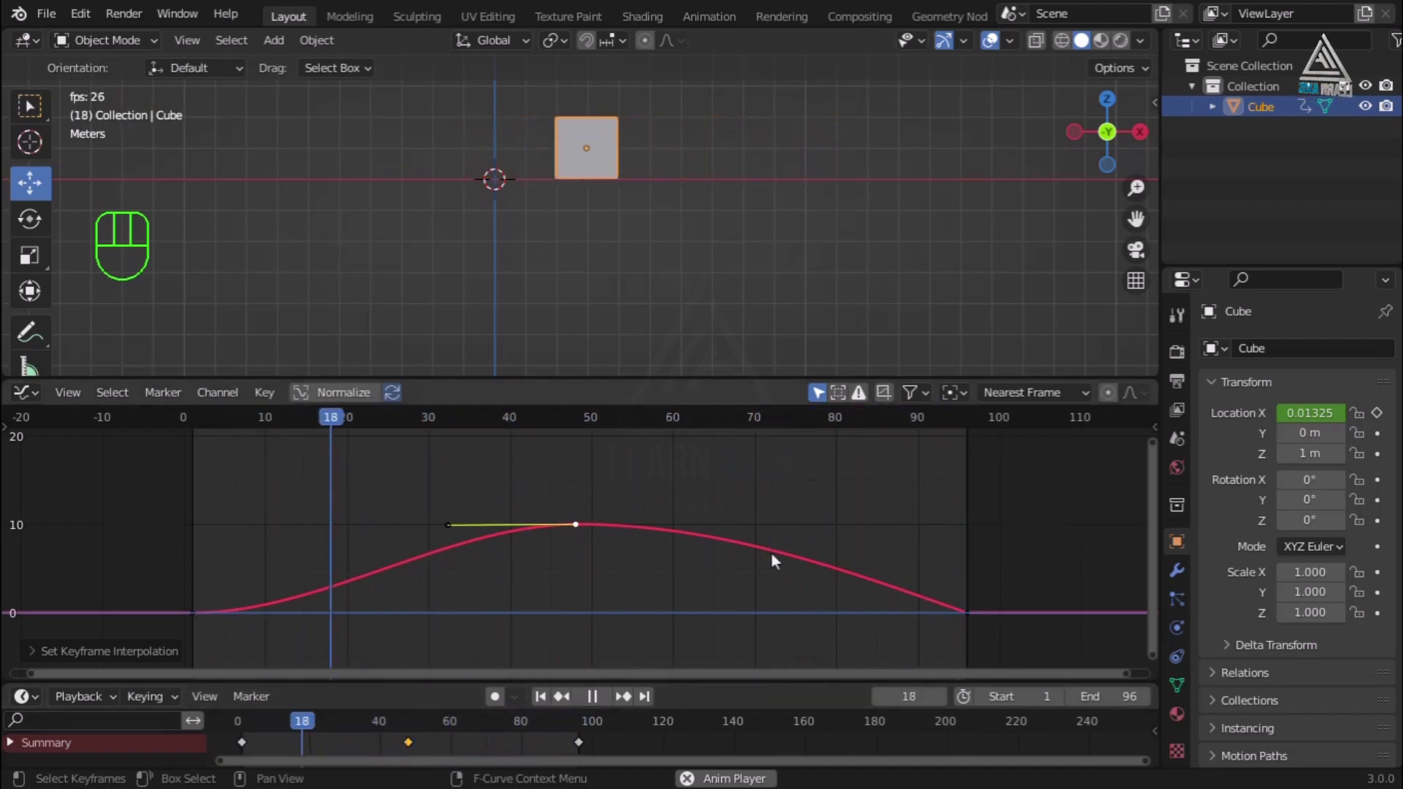
left_click(592, 696)
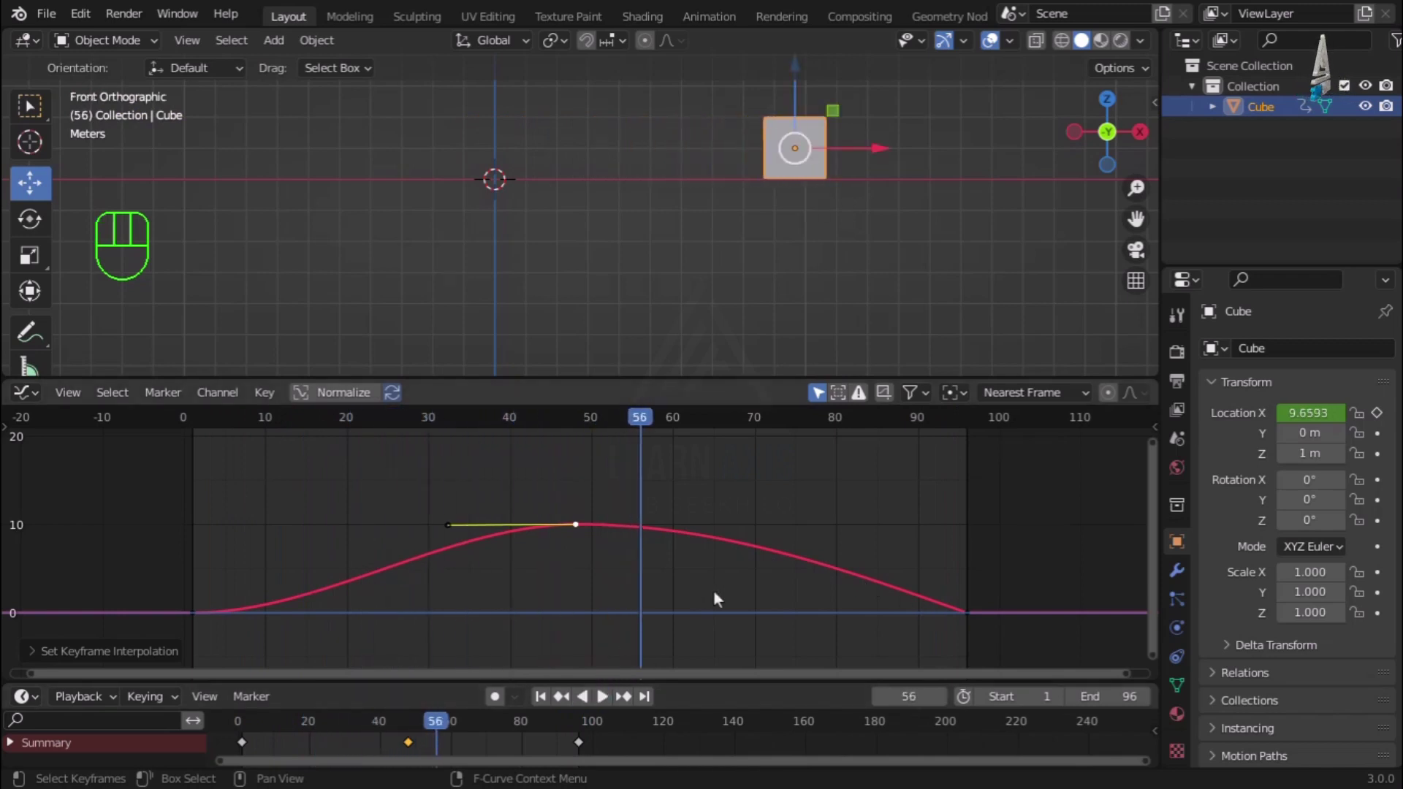
key("ctrl+z")
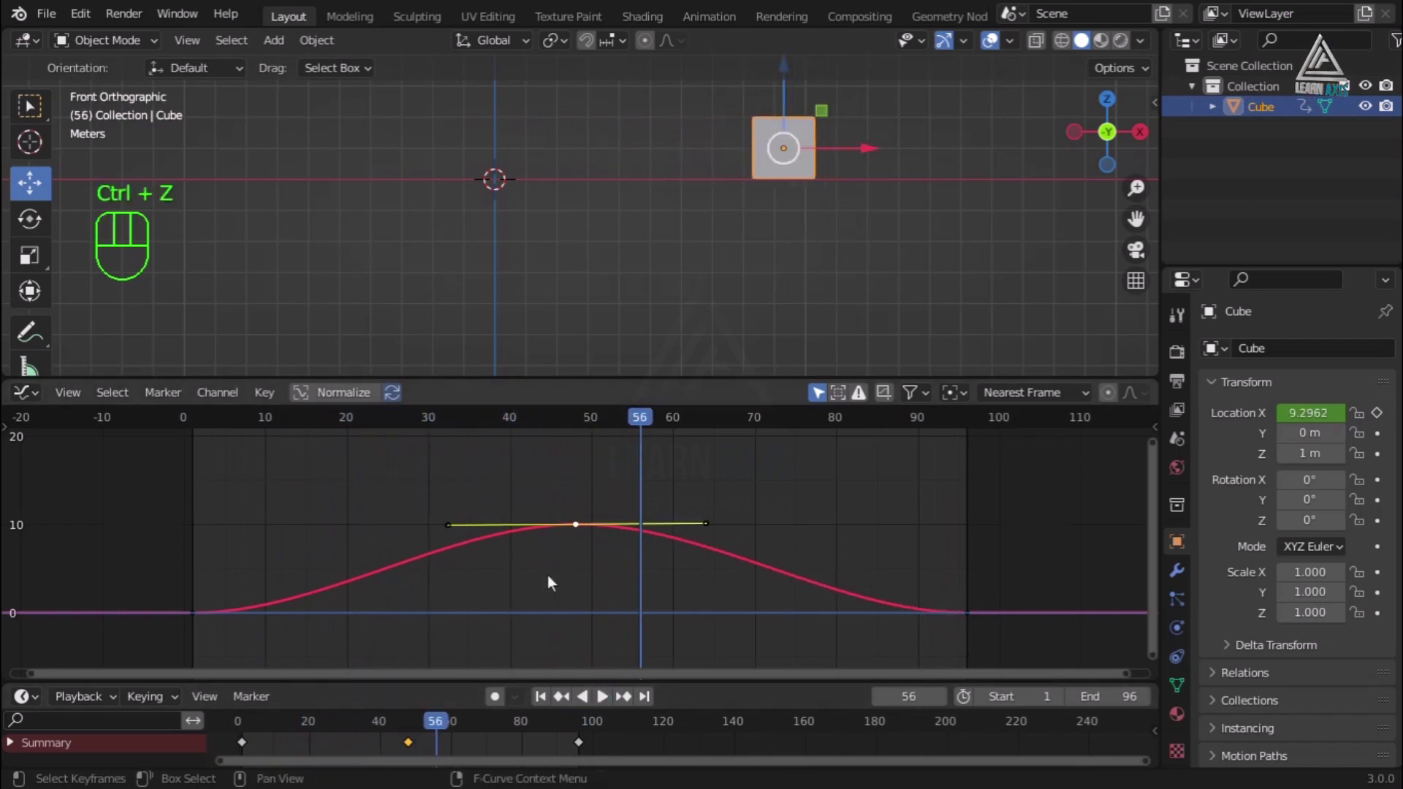
Set the frame 48 keyframe's interpolation to Quartic and play the animation from frame 1, stopping at frame 75.
key("t")
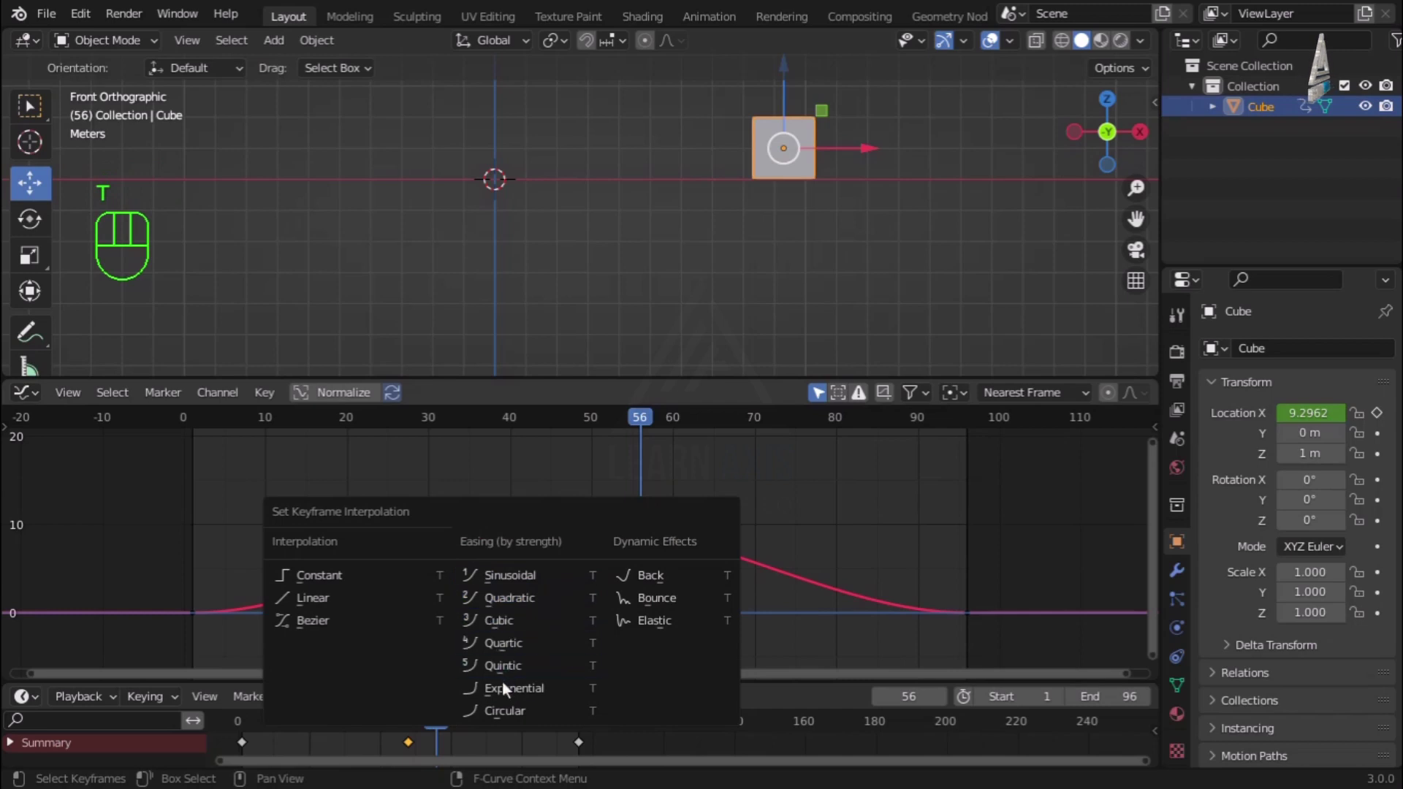
left_click(508, 643)
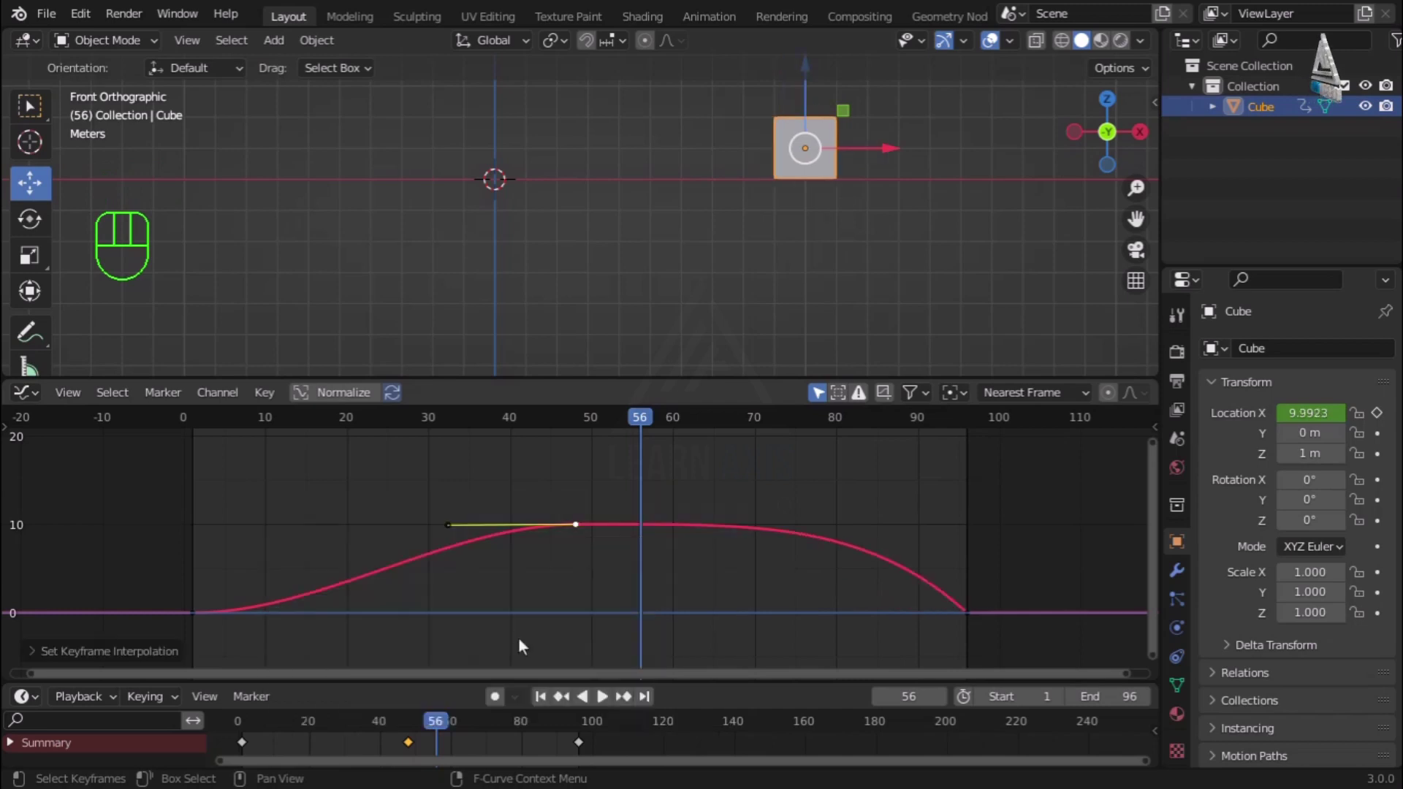
left_click(540, 697)
left_click(594, 696)
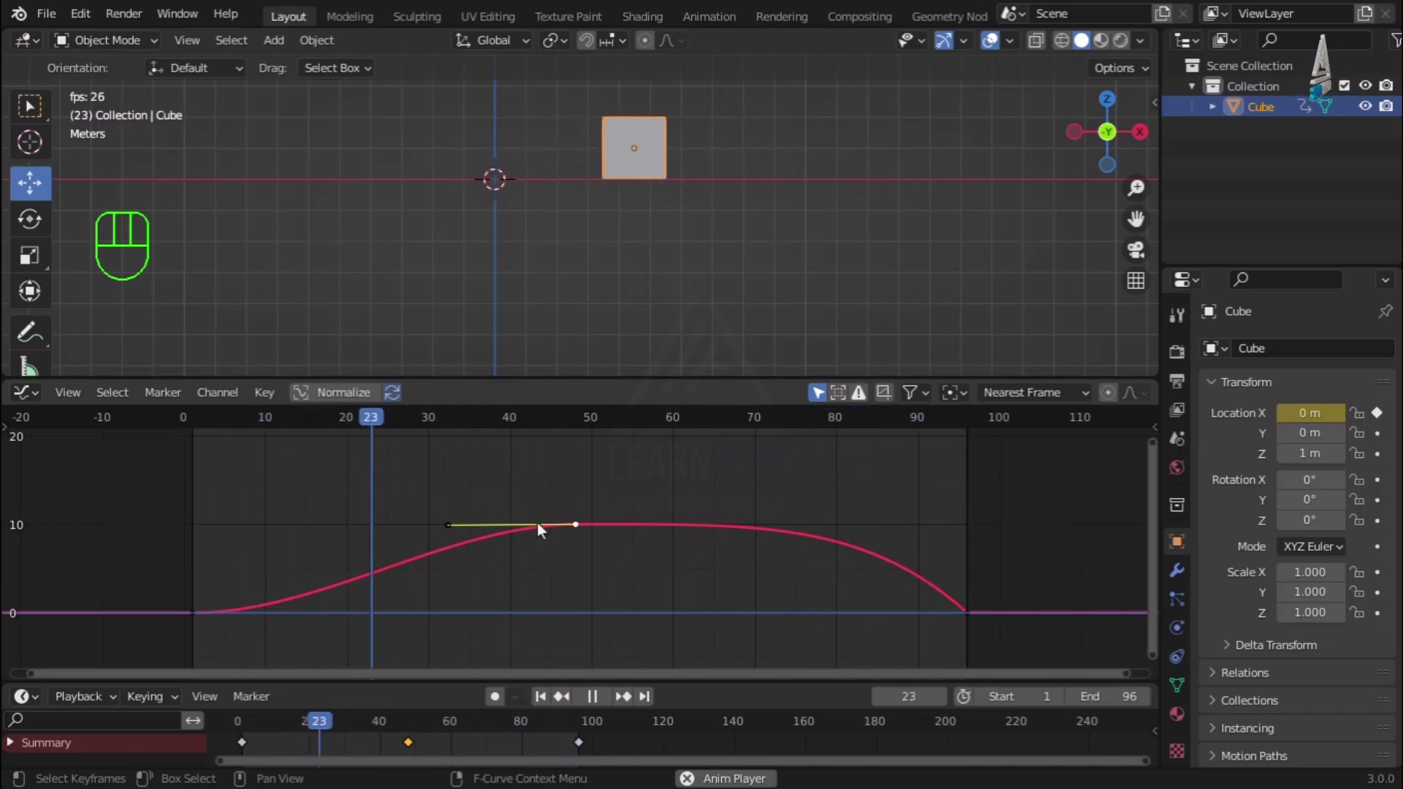
left_click(592, 696)
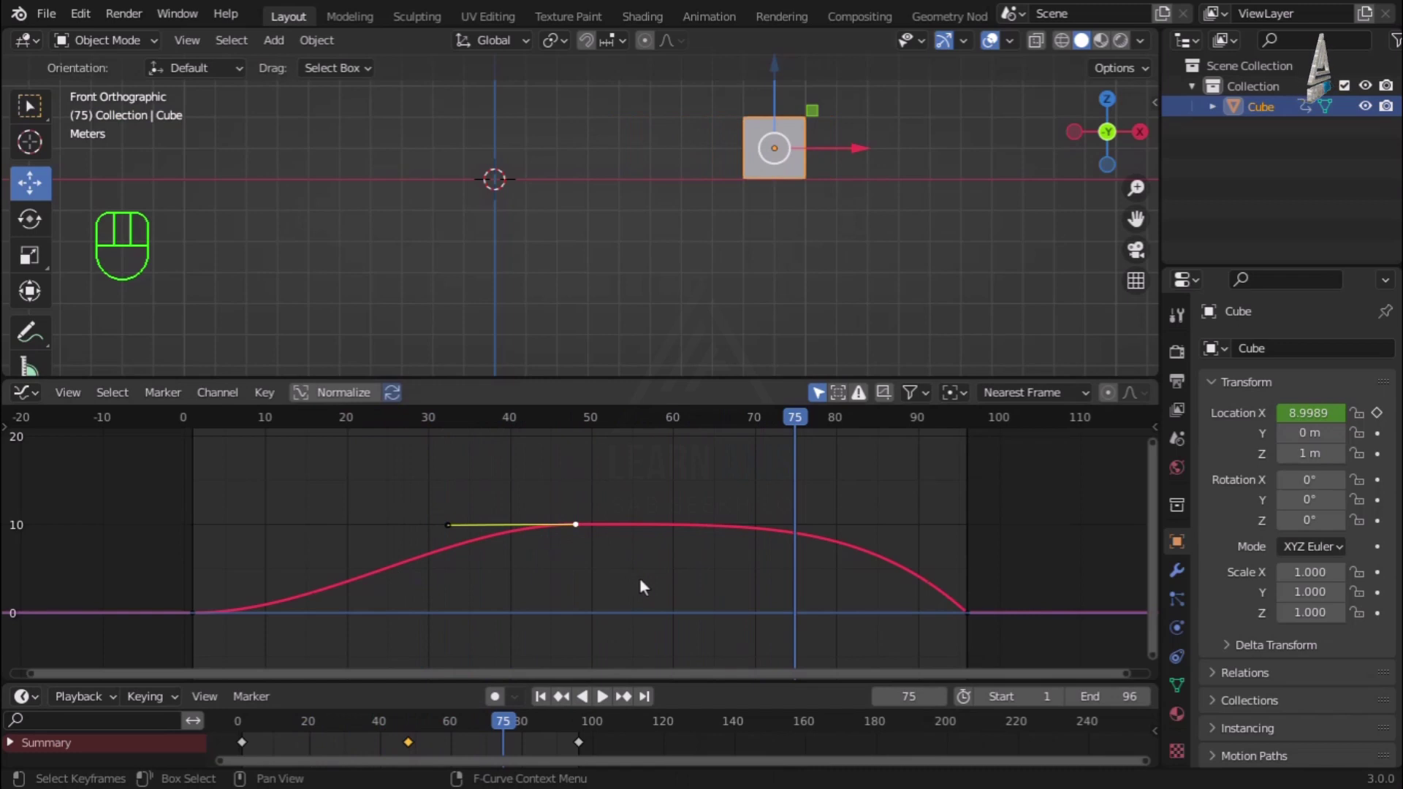
Undo the Quartic interpolation on the frame 48 keyframe and the playhead changes.
key("ctrl+z")
key("ctrl+z")
key("ctrl+z")
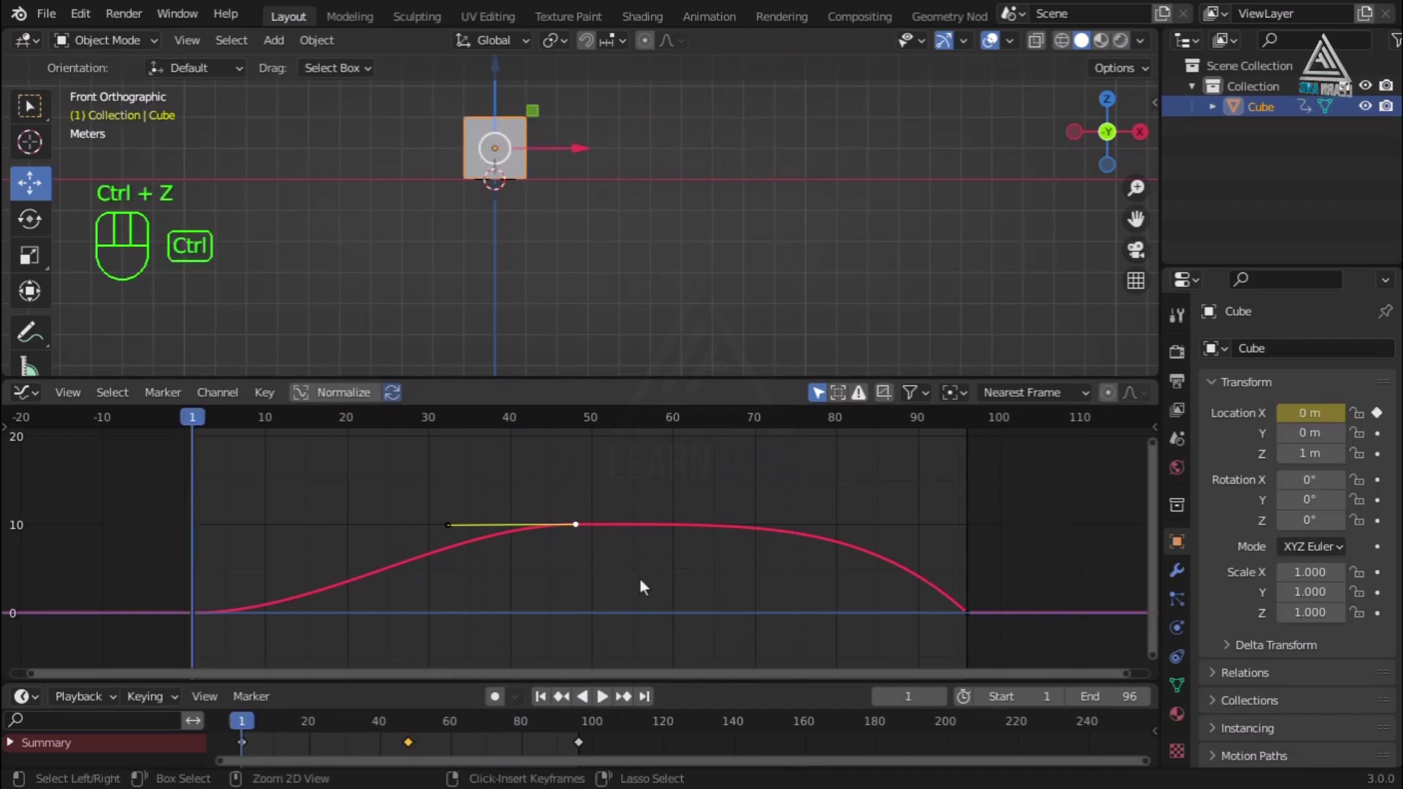
Set the handle type of the X Location keyframe at frame 48 to Free.
left_click(617, 577)
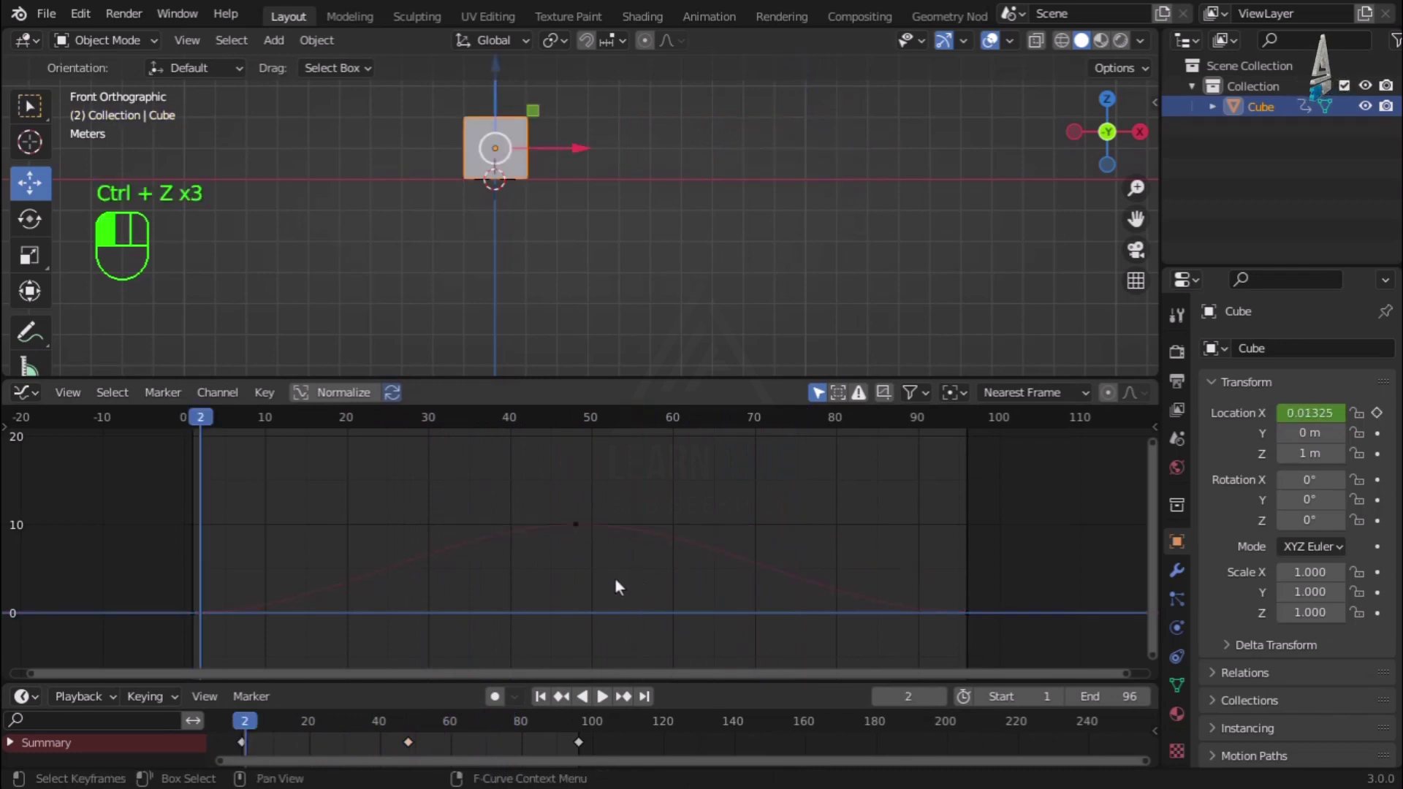
left_click(576, 524)
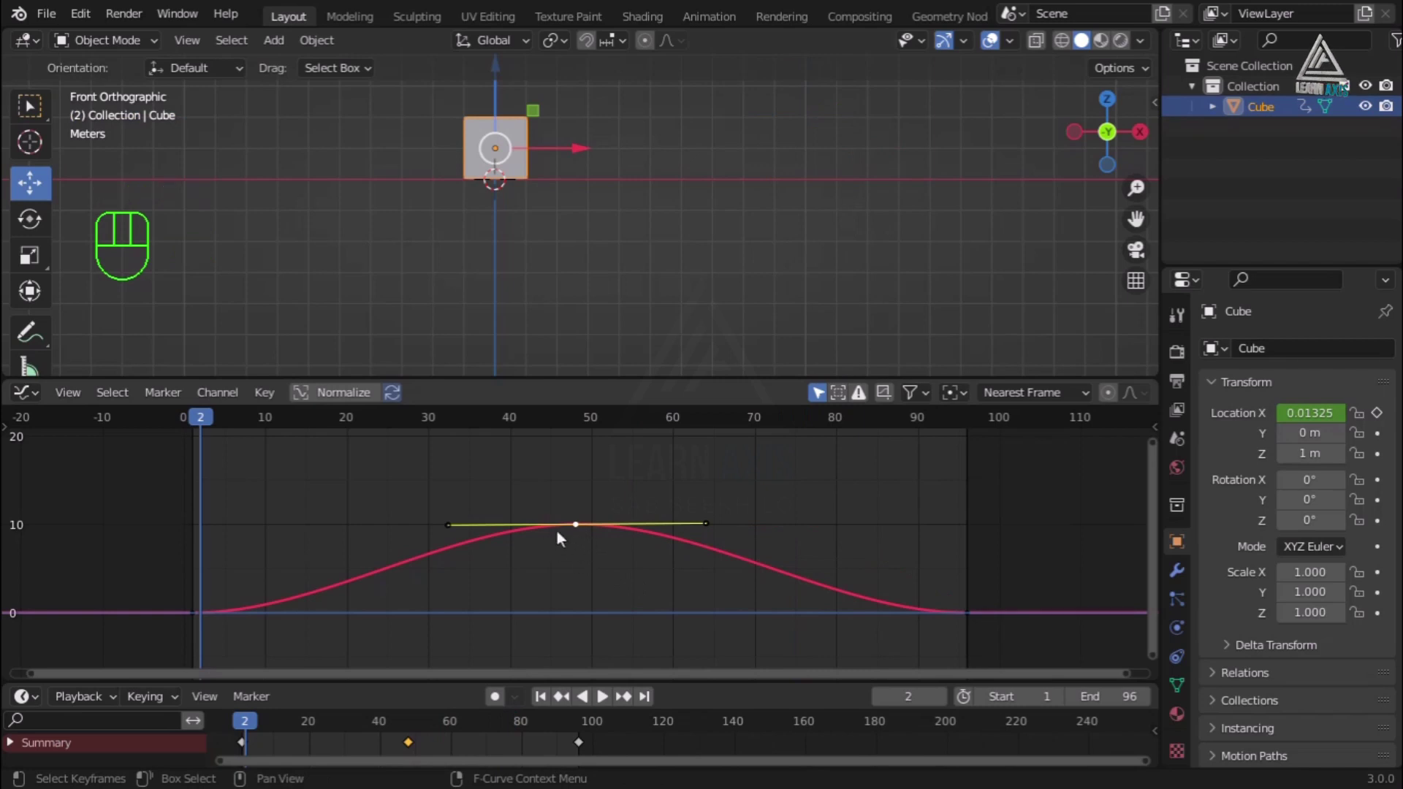
key("v")
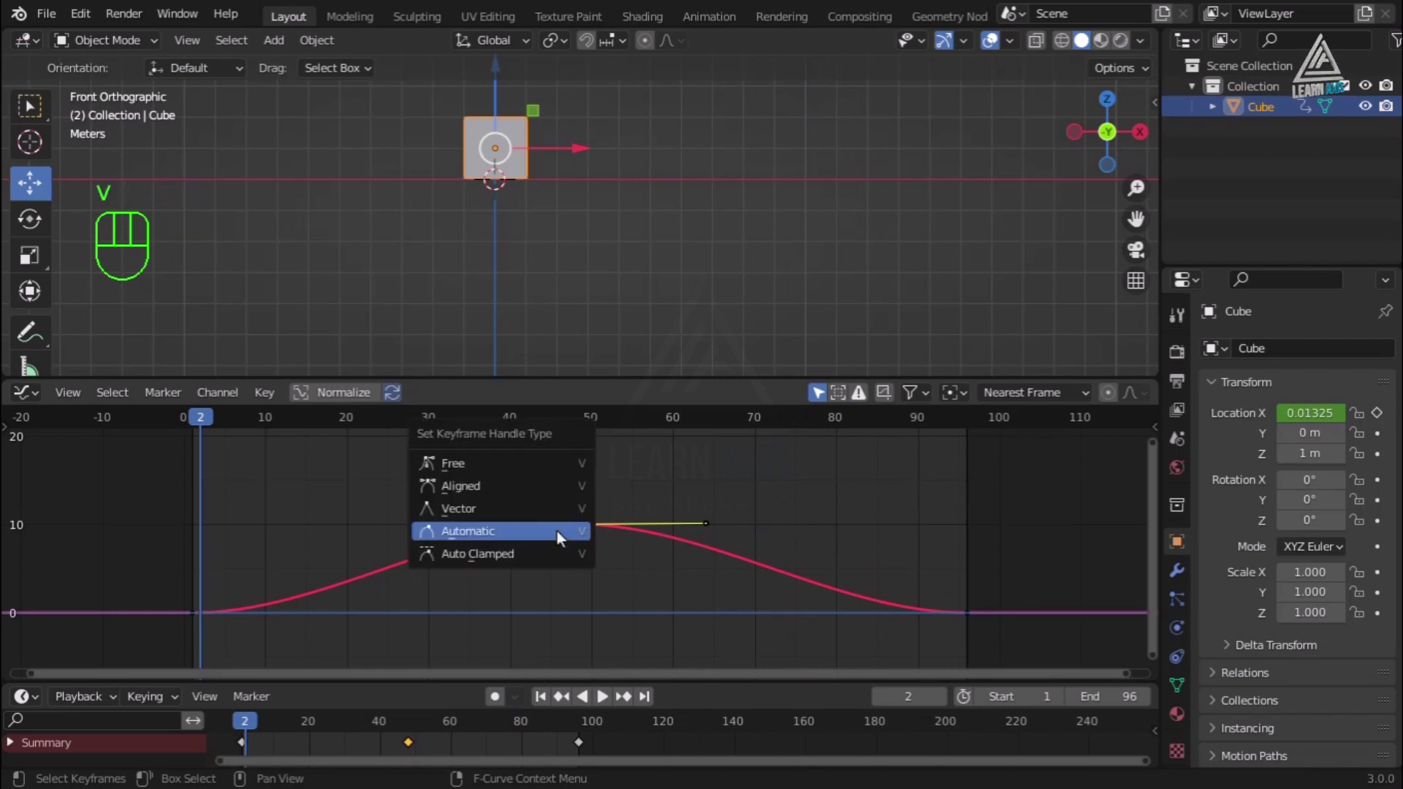
left_click(450, 465)
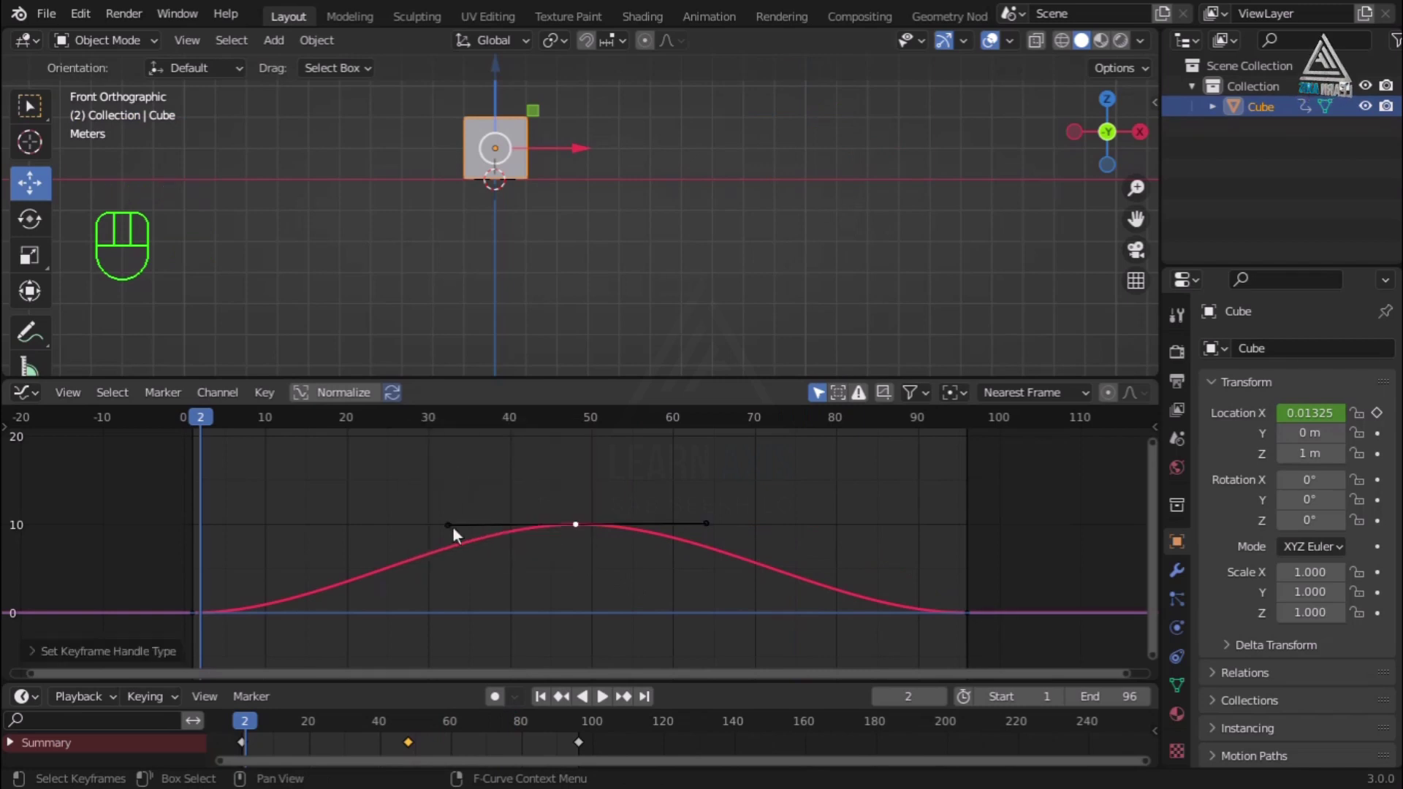
Stretch the frame 48 keyframe's left handle back past frame -20 and its right handle out to about frame 111, both nearly horizontal.
left_click_drag(444, 526, 280, 518)
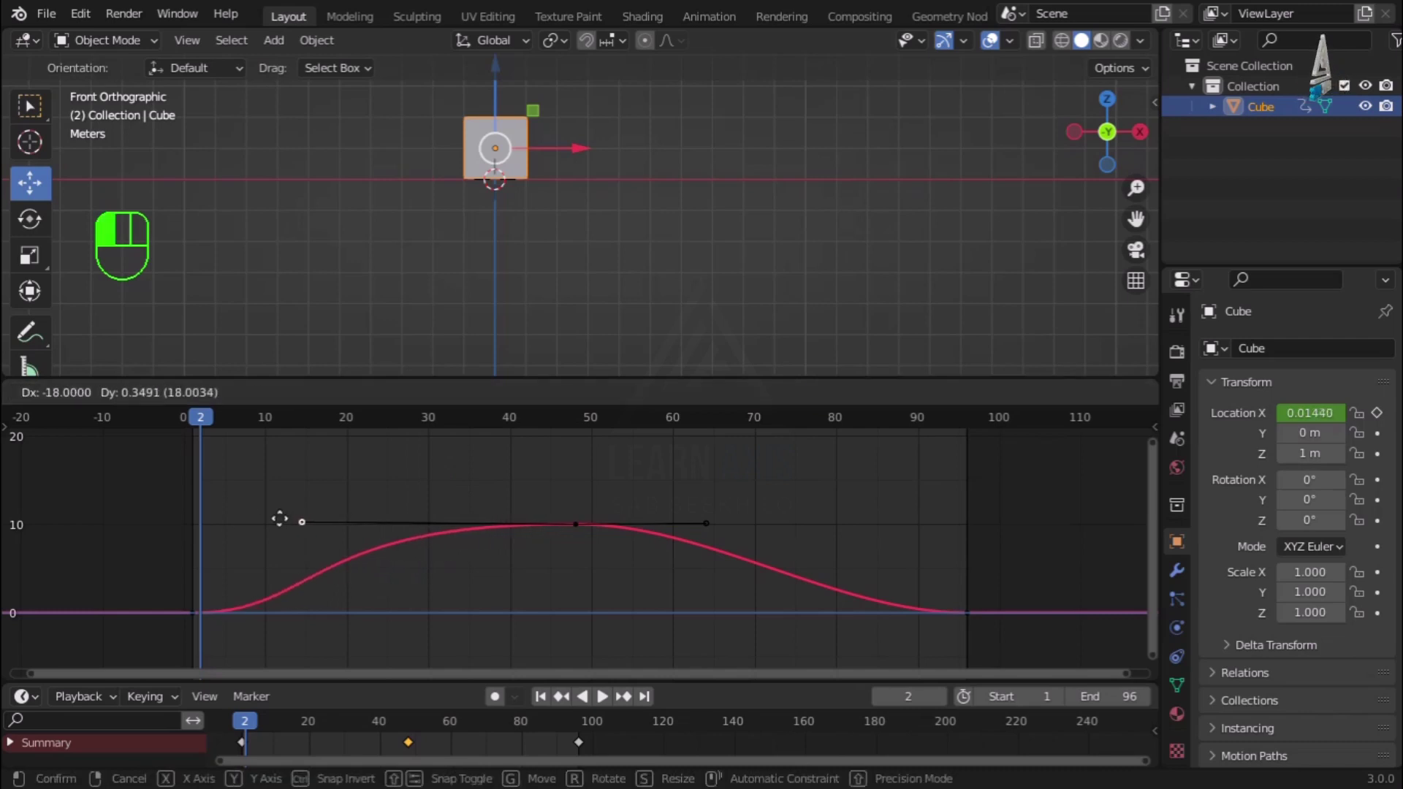
left_click_drag(166, 518, 1116, 522)
left_click_drag(706, 524, 1088, 509)
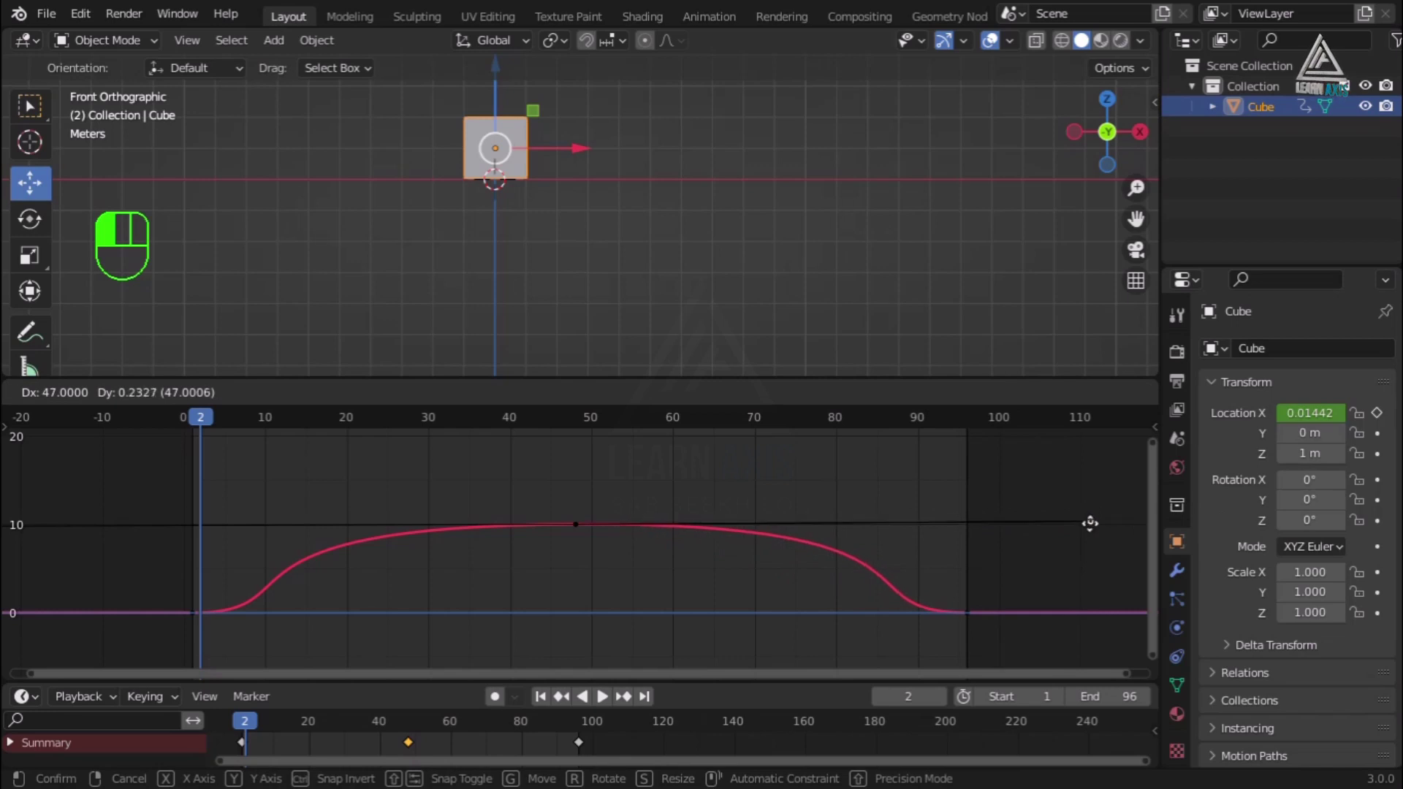
left_click_drag(1089, 523, 1089, 523)
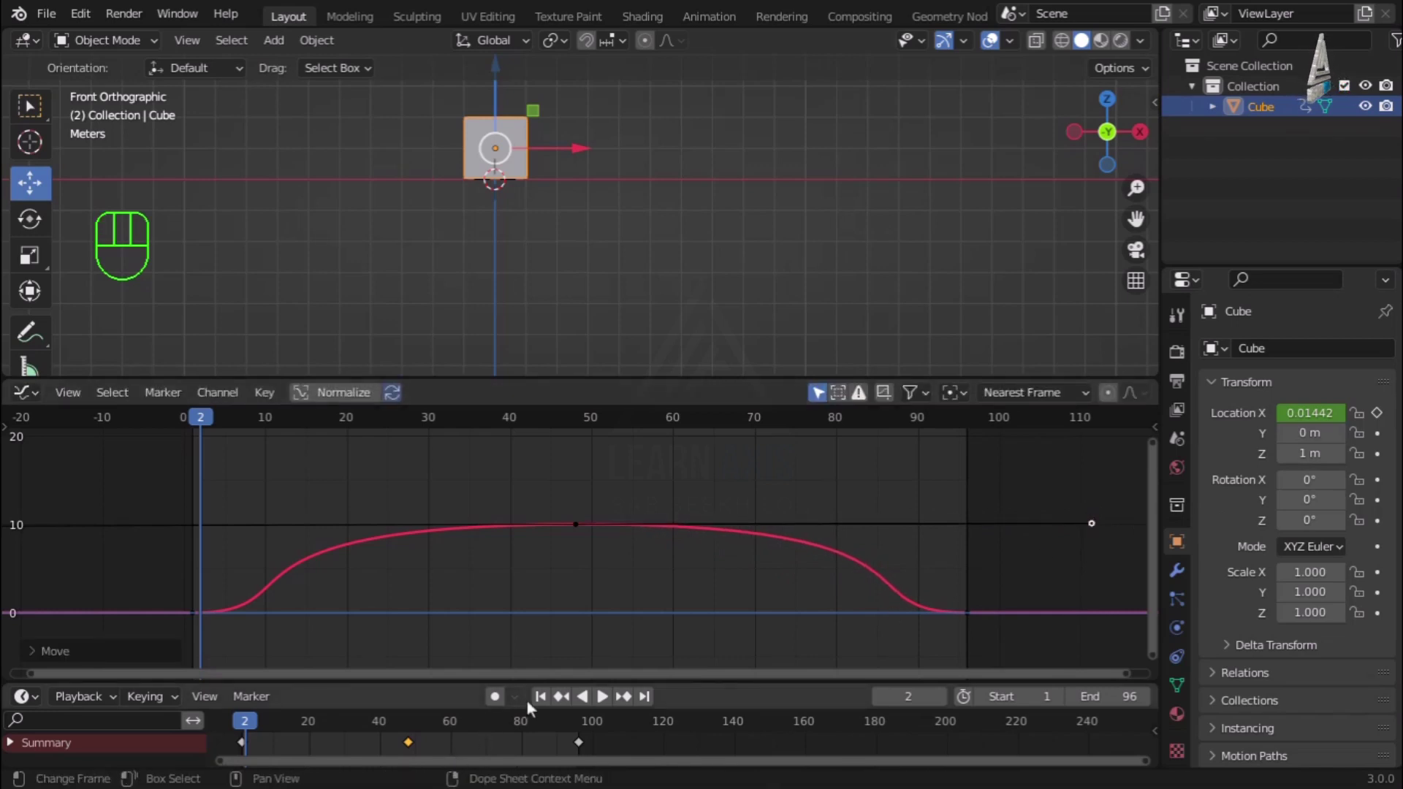
During playback, move the right handle straight below the frame 48 keyframe to a value of about 0, then stop at frame 91.
left_click(604, 697)
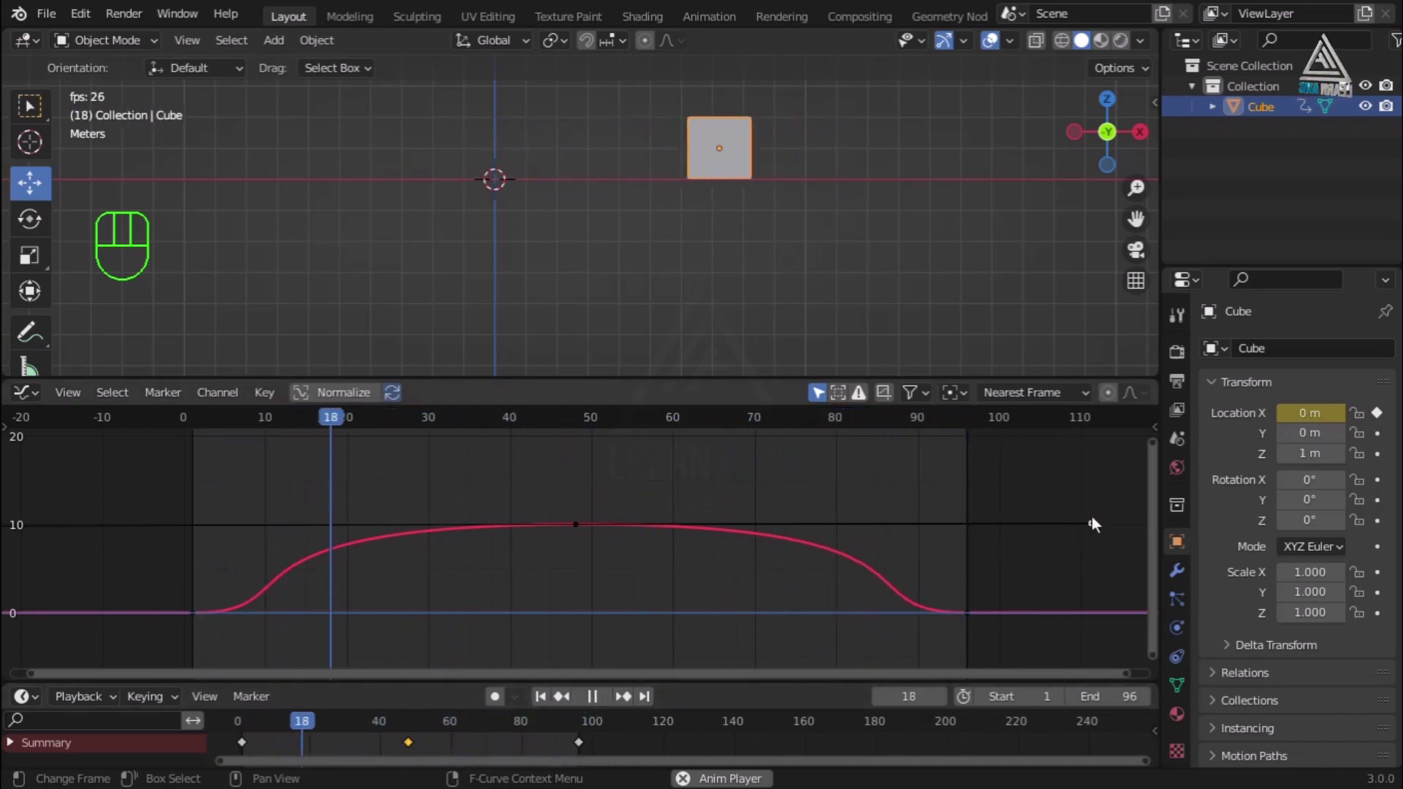
left_click_drag(1059, 532, 576, 615)
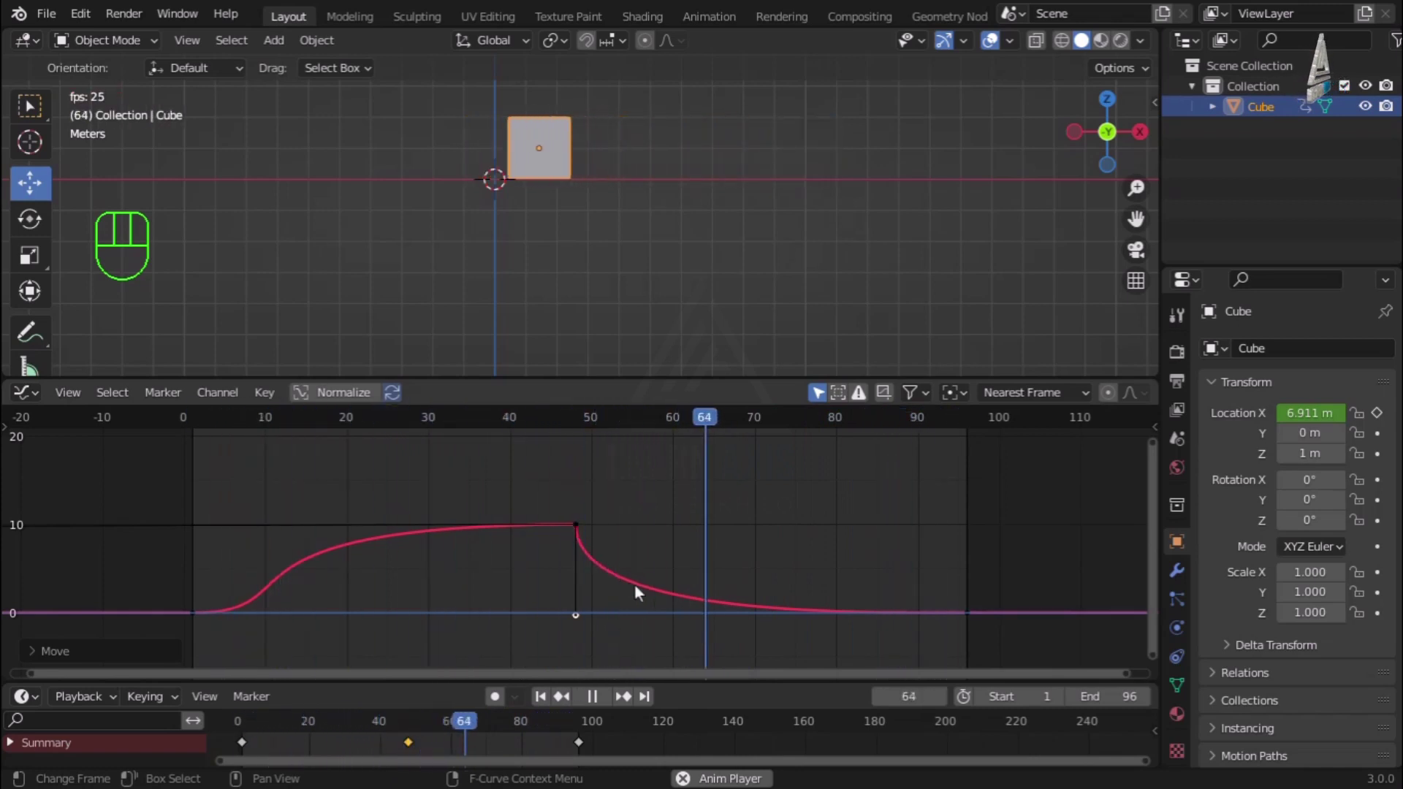
left_click(593, 698)
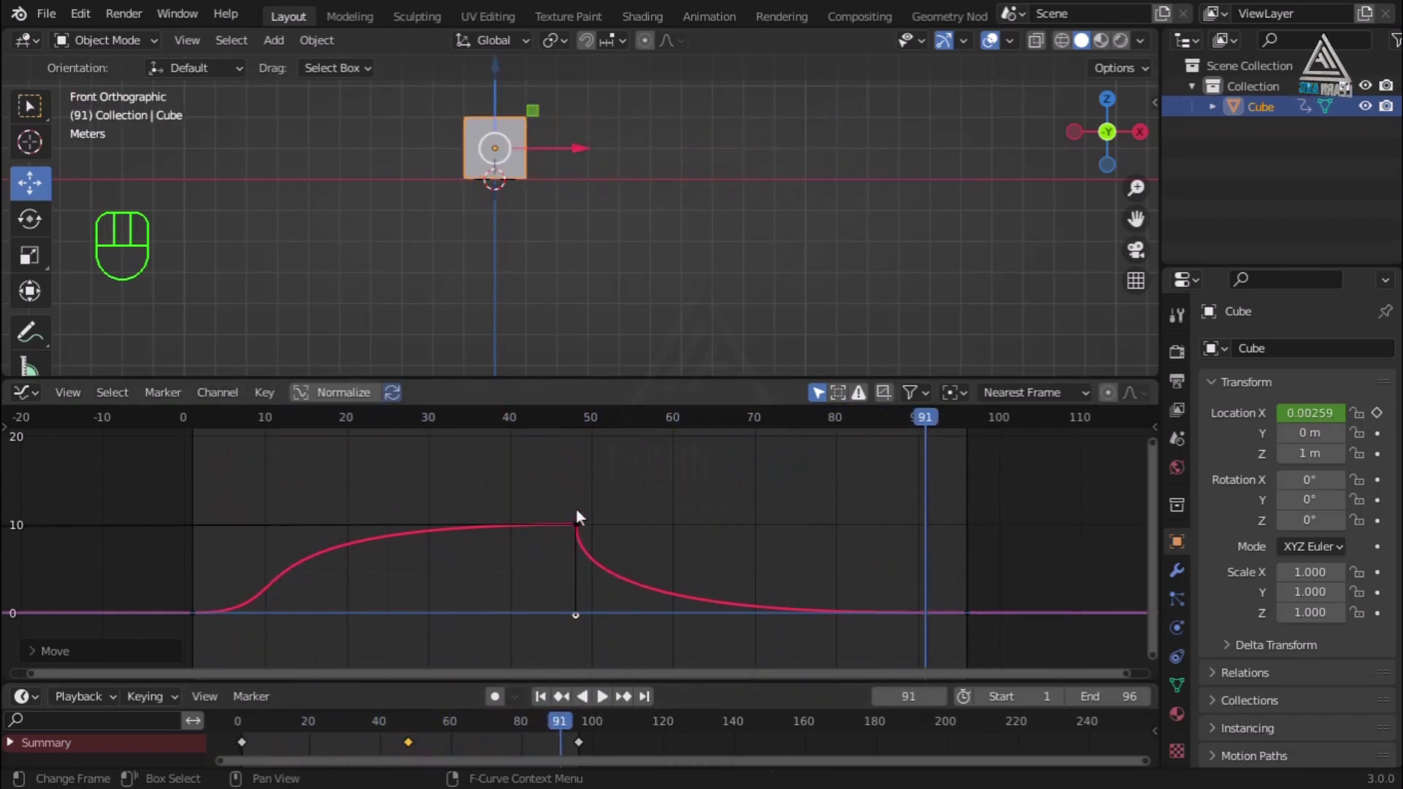
Undo the left and right handle moves on the frame 48 keyframe and reselect the keyframe.
key("ctrl+z")
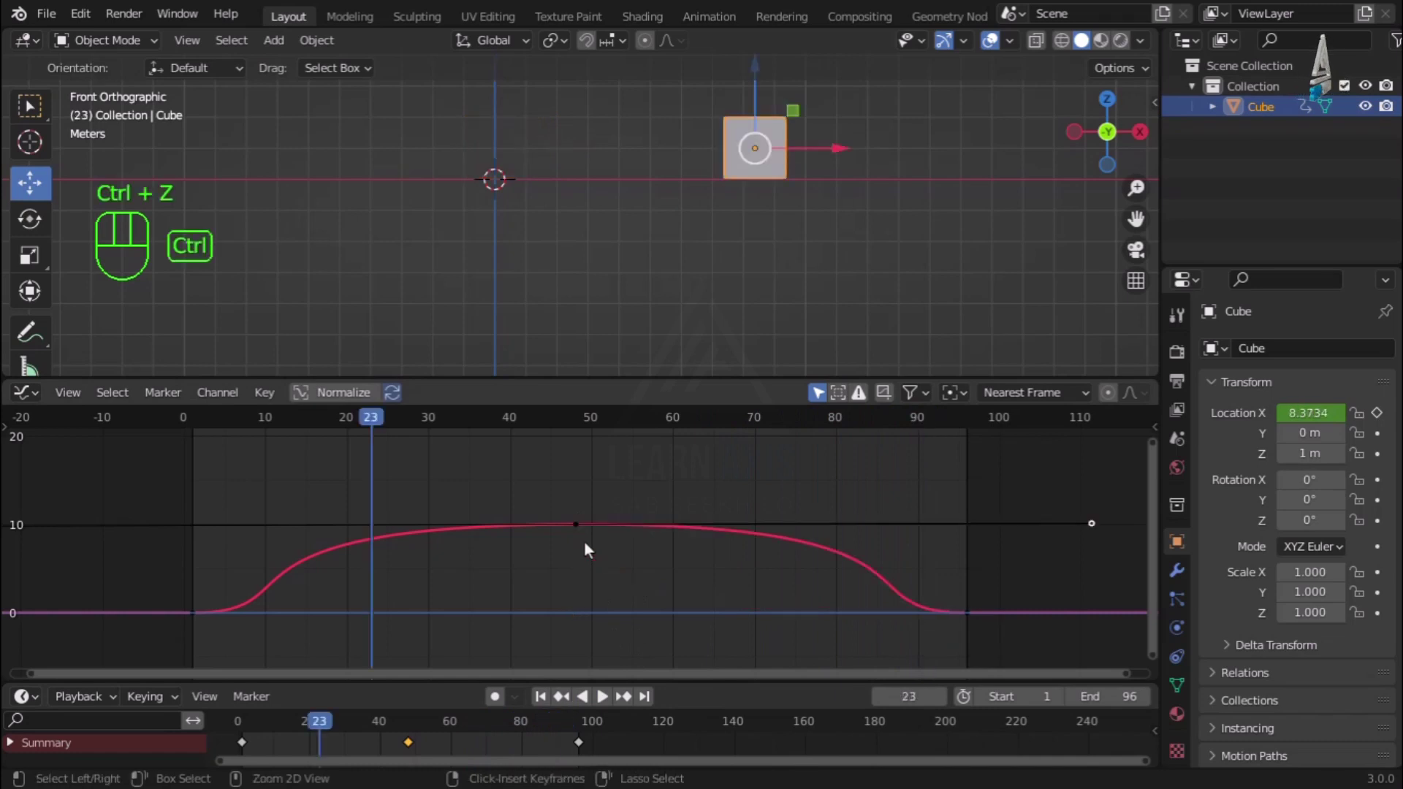
key("ctrl+z")
key("ctrl+z")
key("ctrl+z")
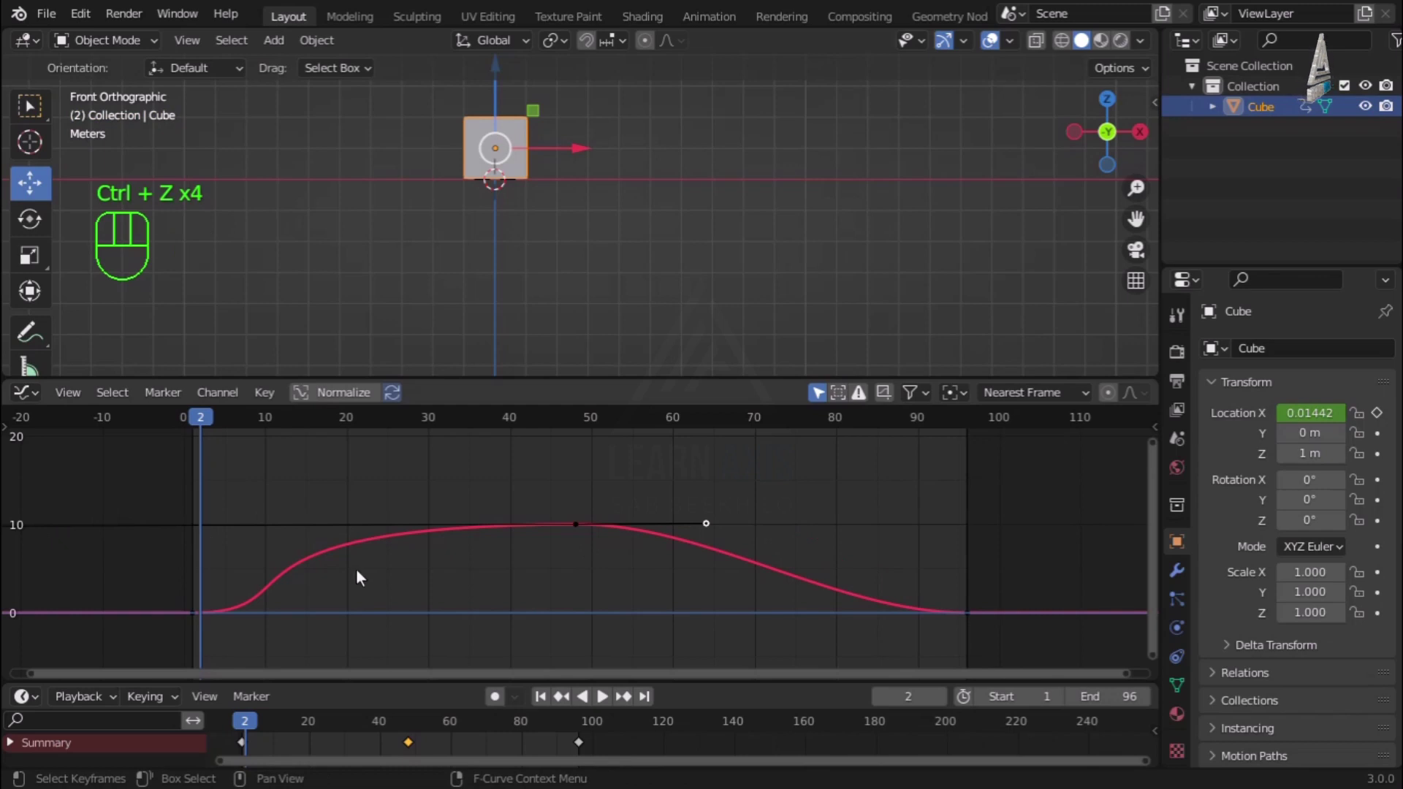
key("ctrl+z")
key("ctrl+z")
left_click(658, 592)
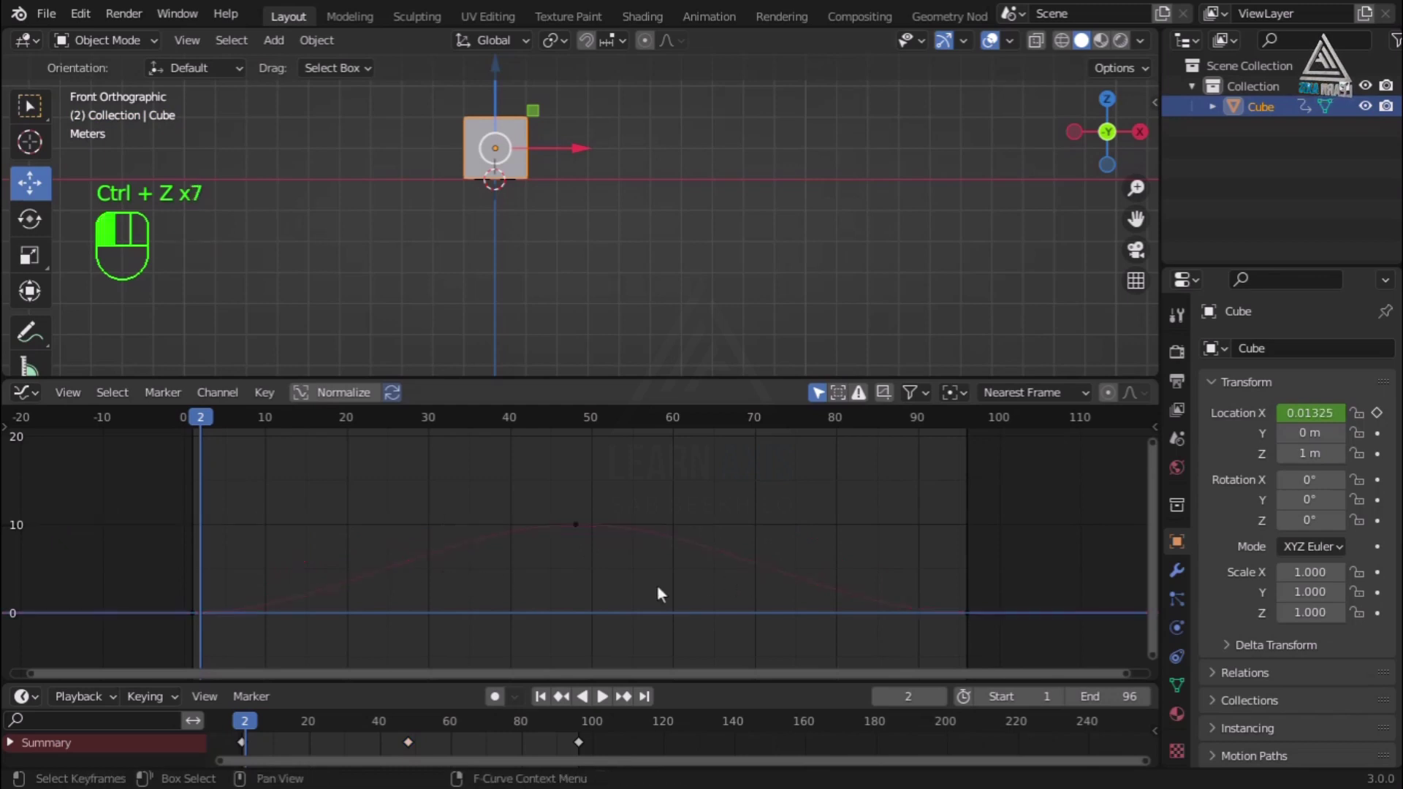
left_click(574, 526)
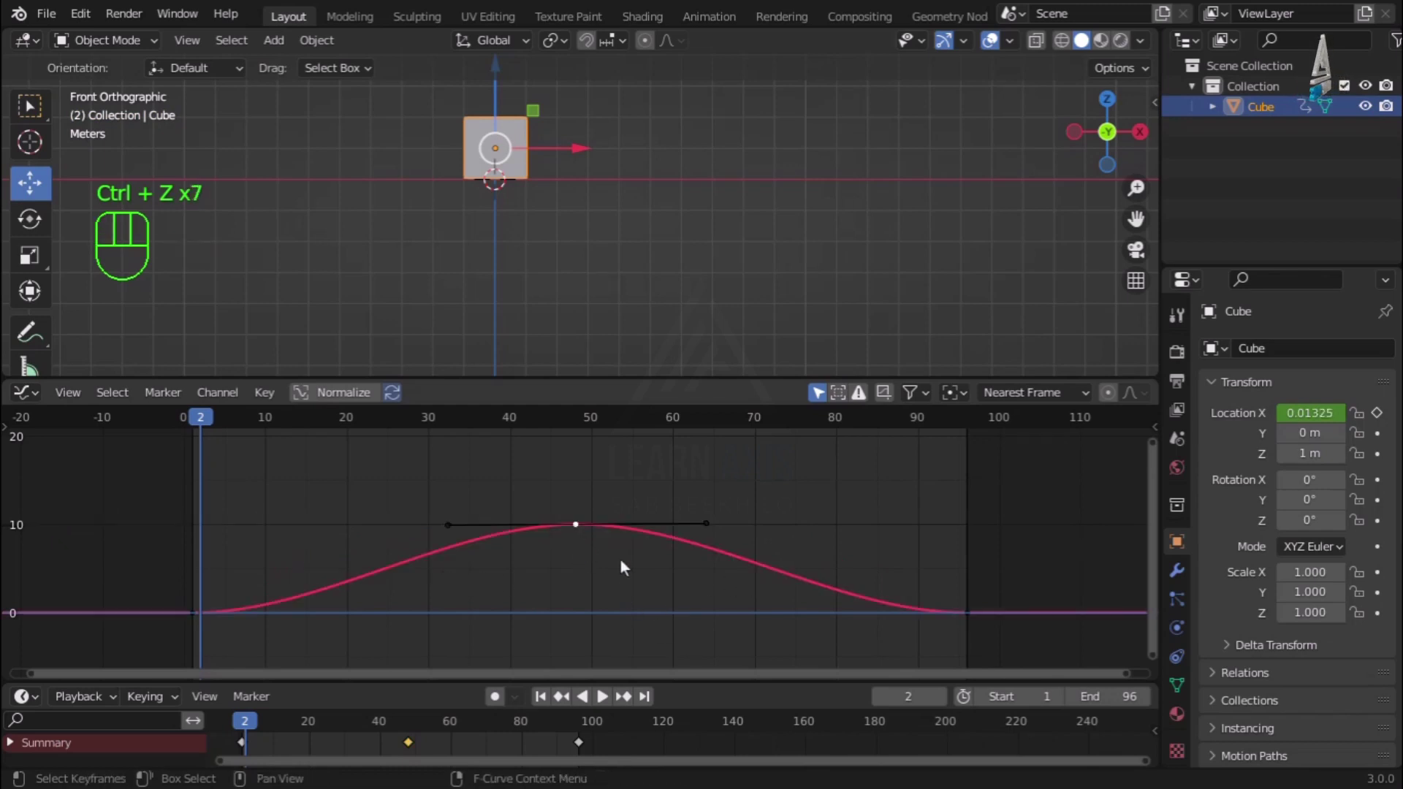
Try moving the X Location keyframe at frame 48 freely in the Graph Editor.
scroll(425, 562, "up", 2)
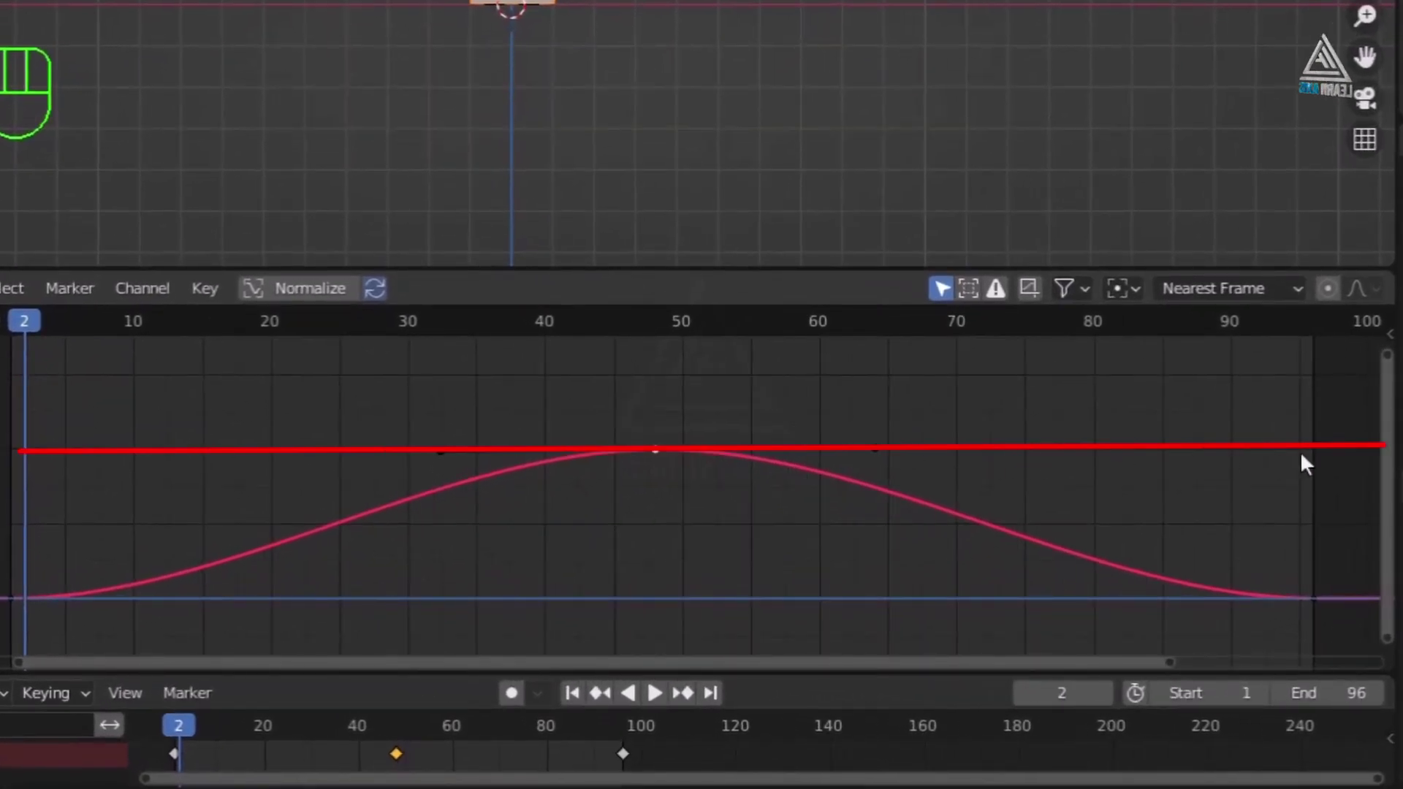
left_click(681, 483)
left_click(656, 450)
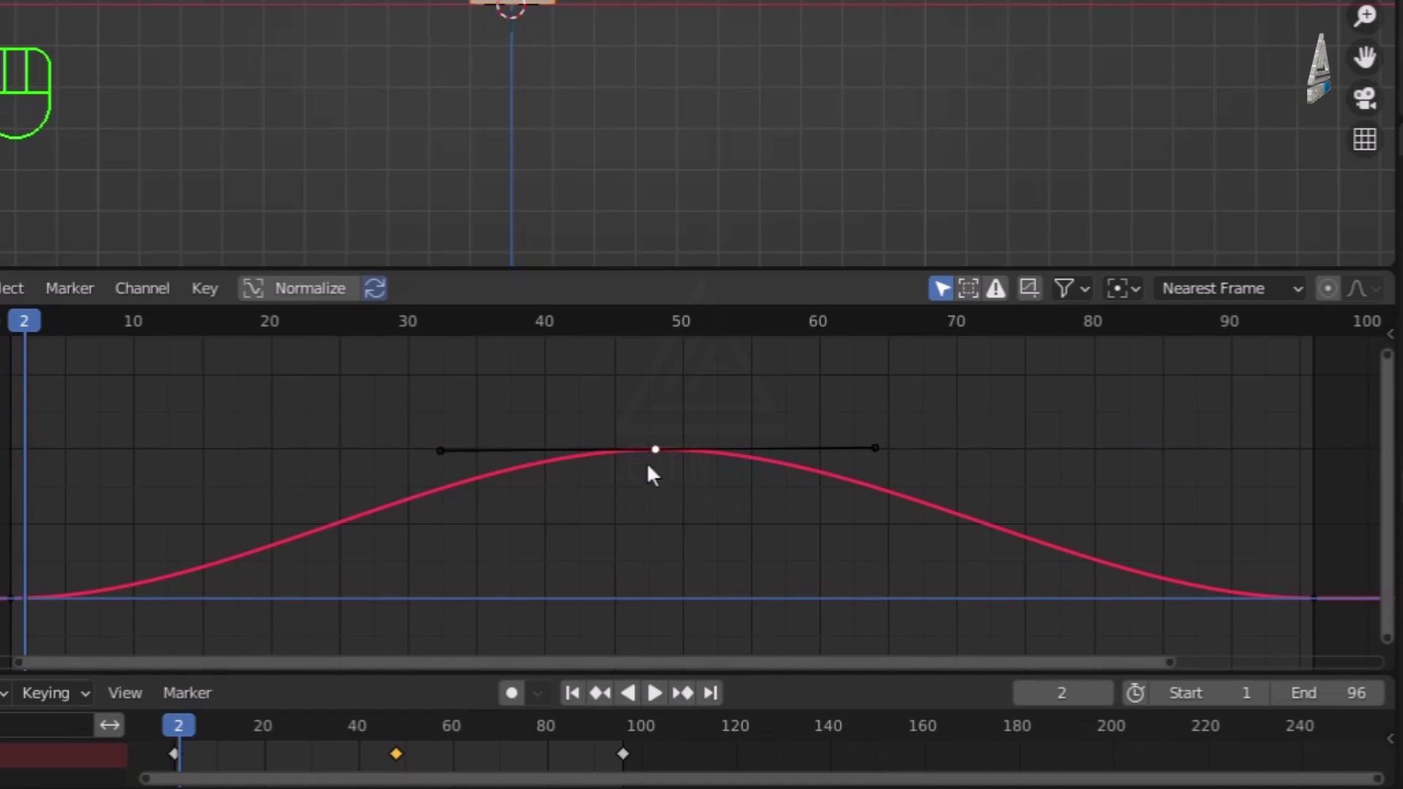
key("g")
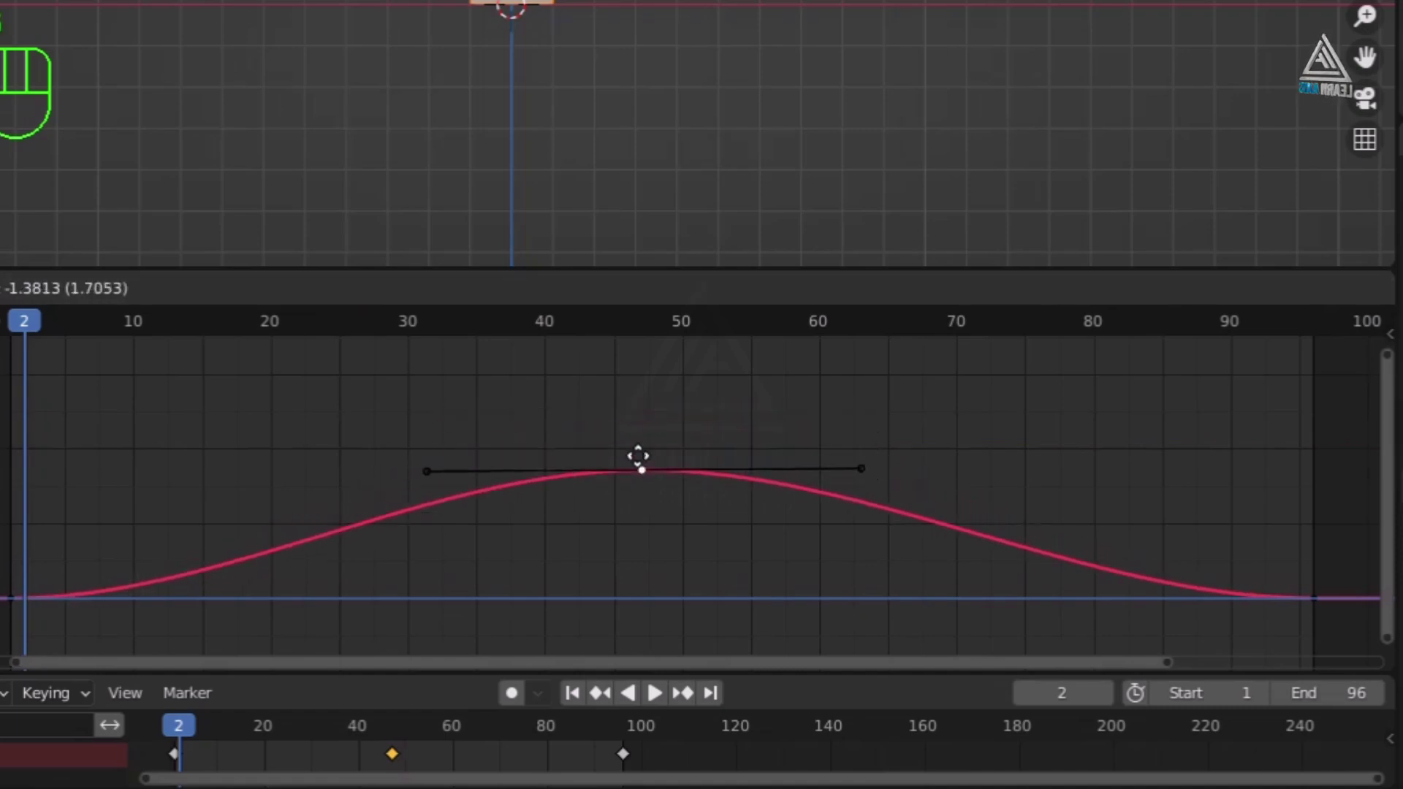
left_click(634, 435)
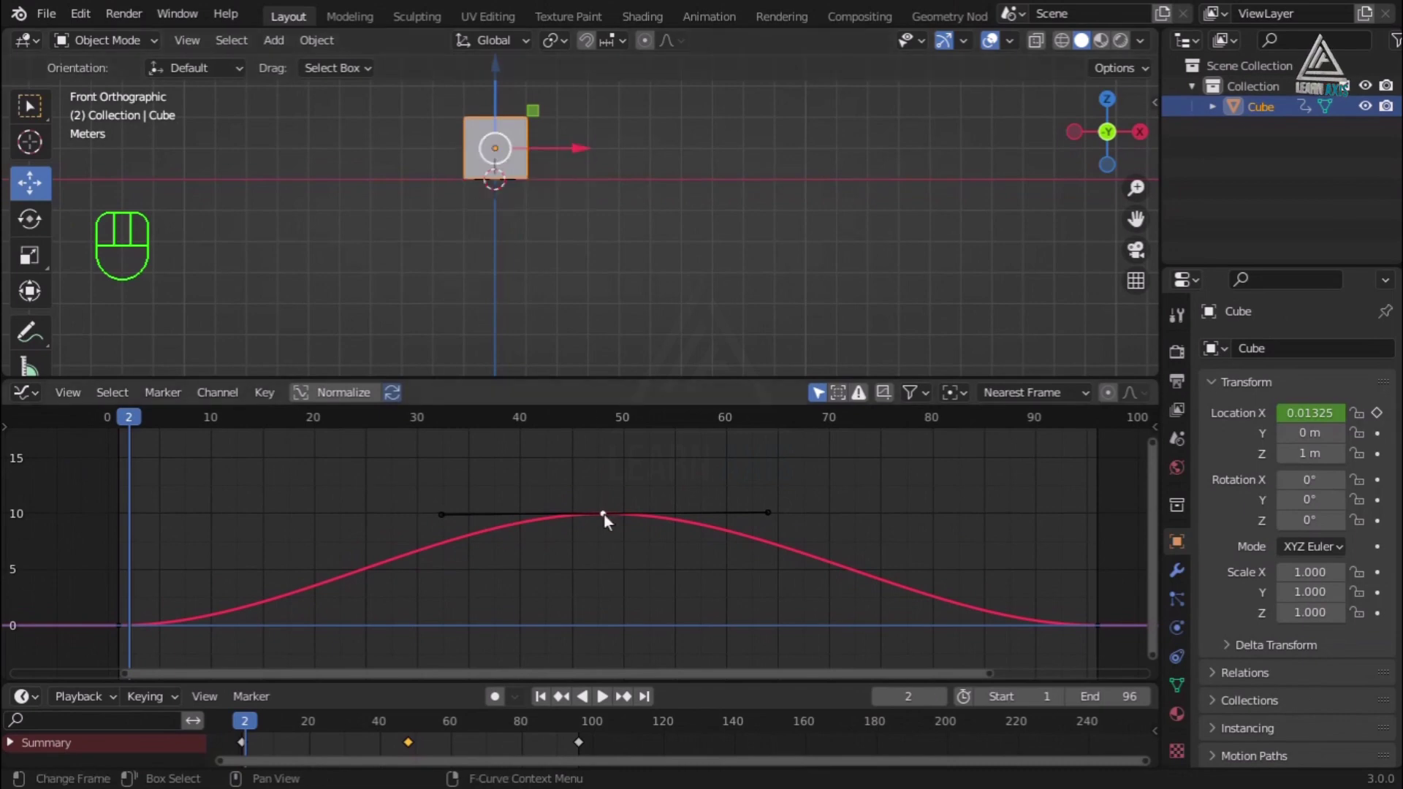
Place the playhead at frame 48 and lower the X Location keyframe there to a value of about 6.4.
left_click(606, 441)
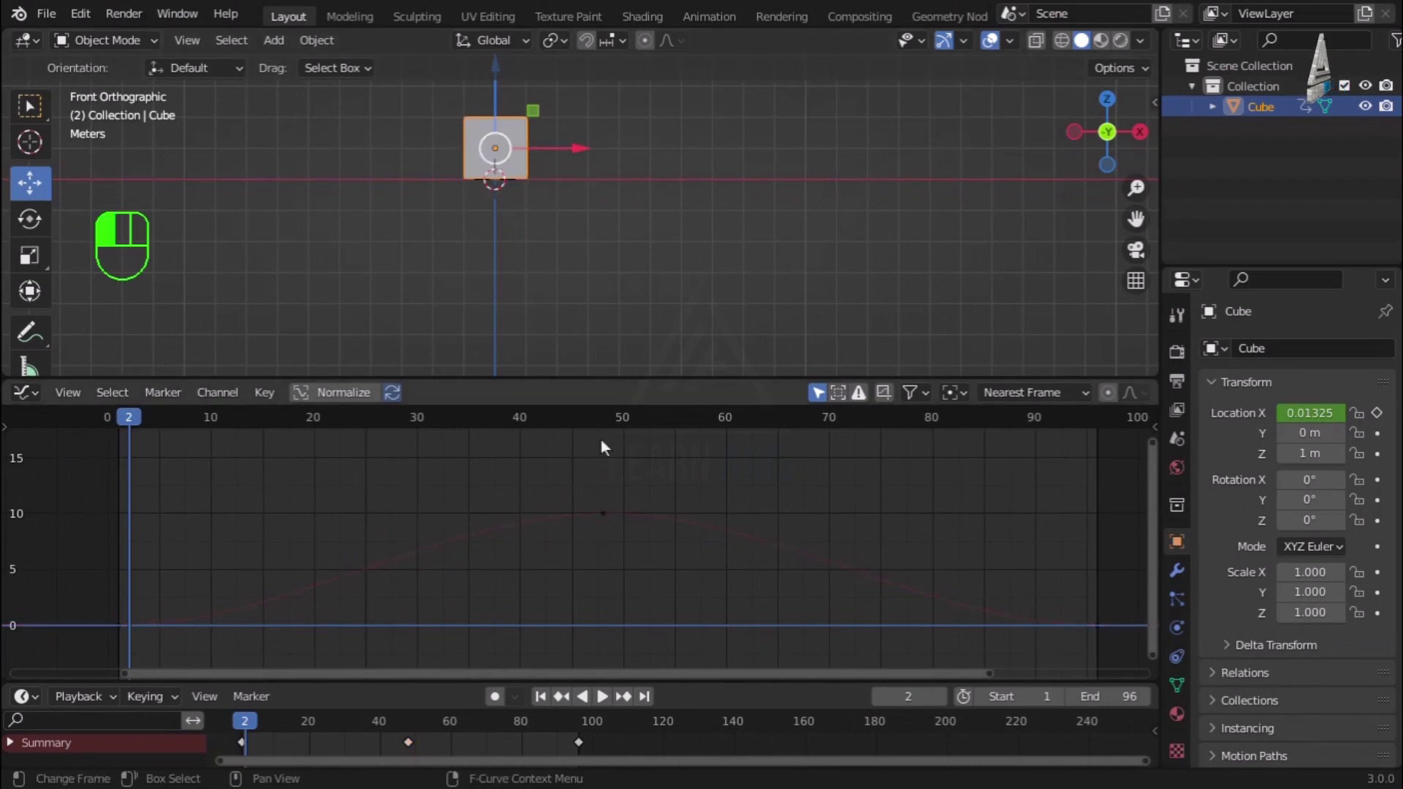
left_click(603, 416)
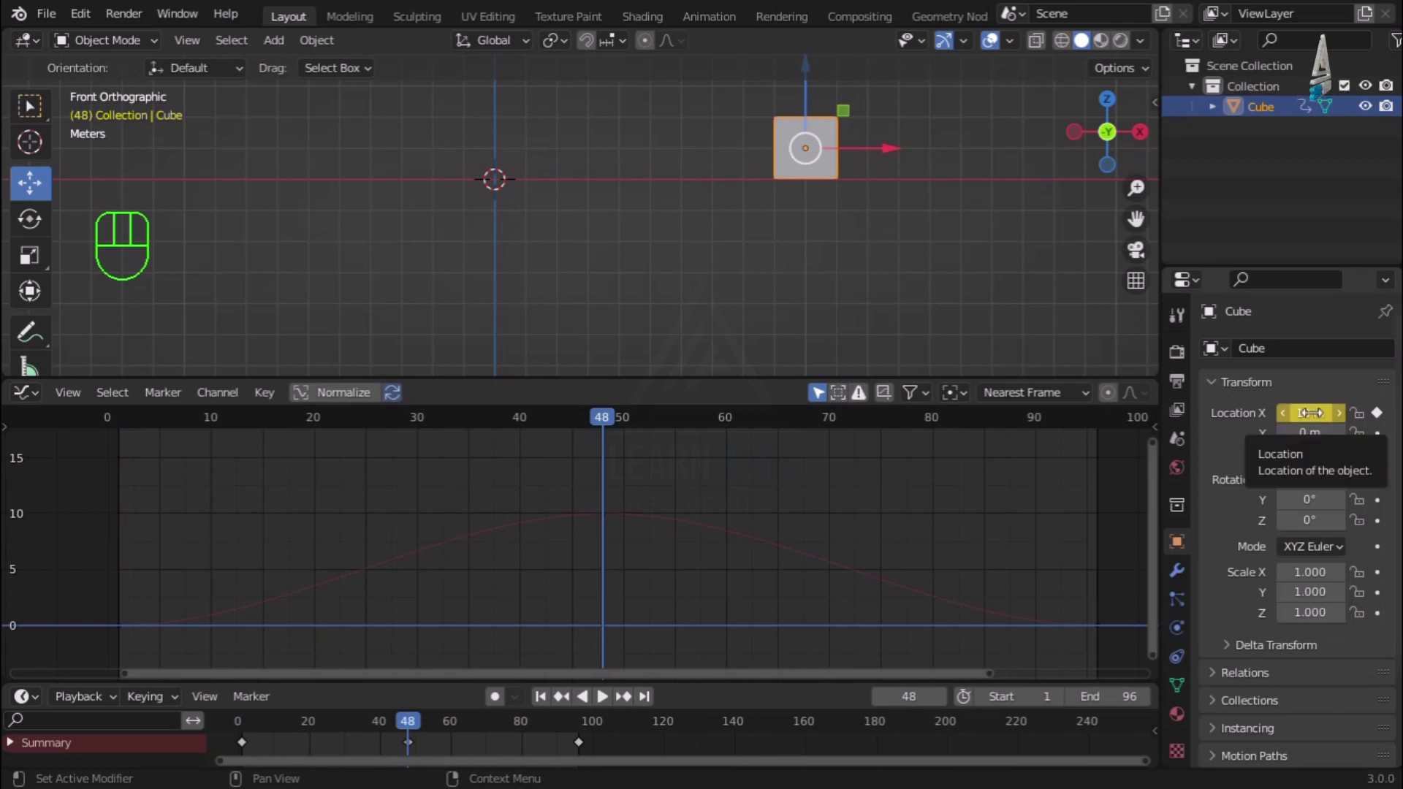
left_click(604, 514)
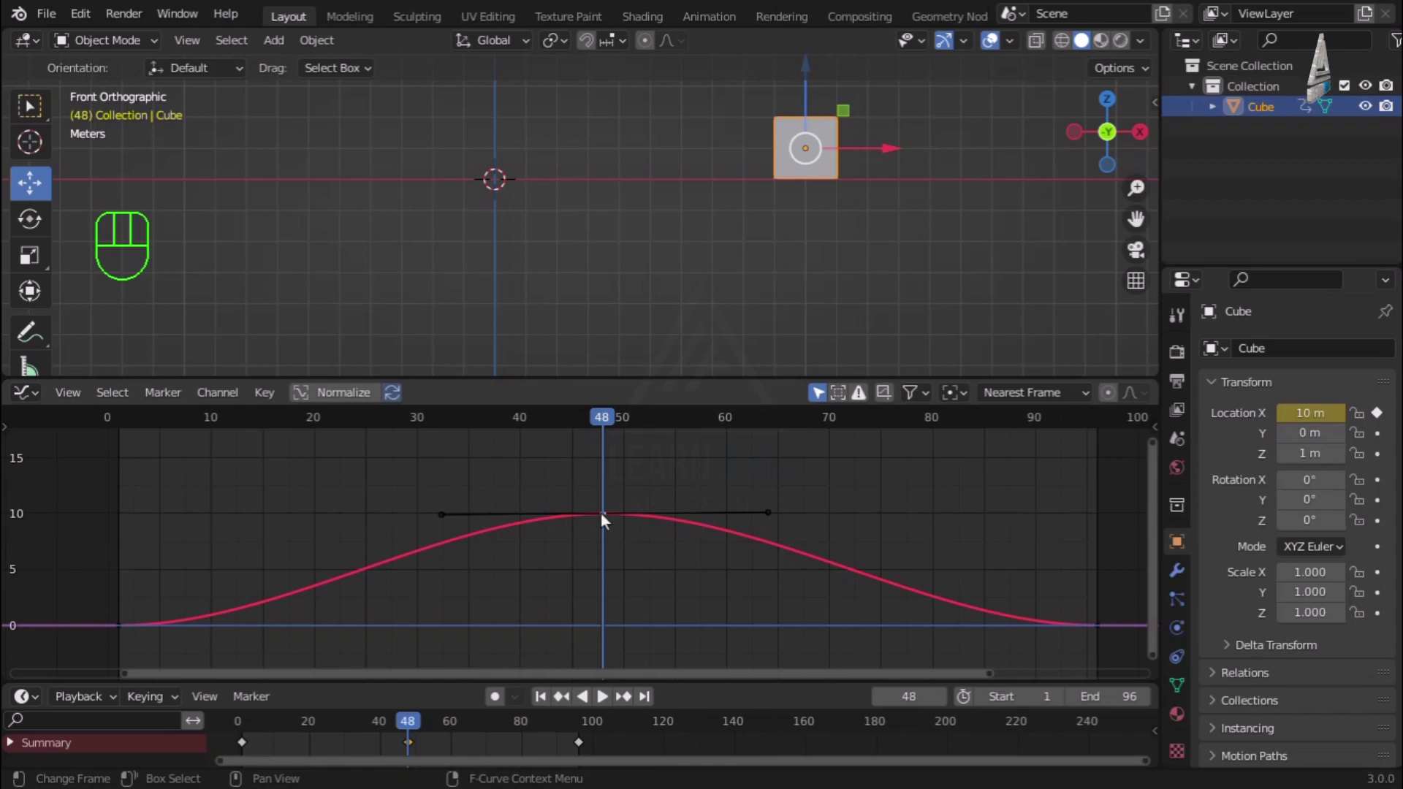
left_click_drag(600, 511, 596, 545)
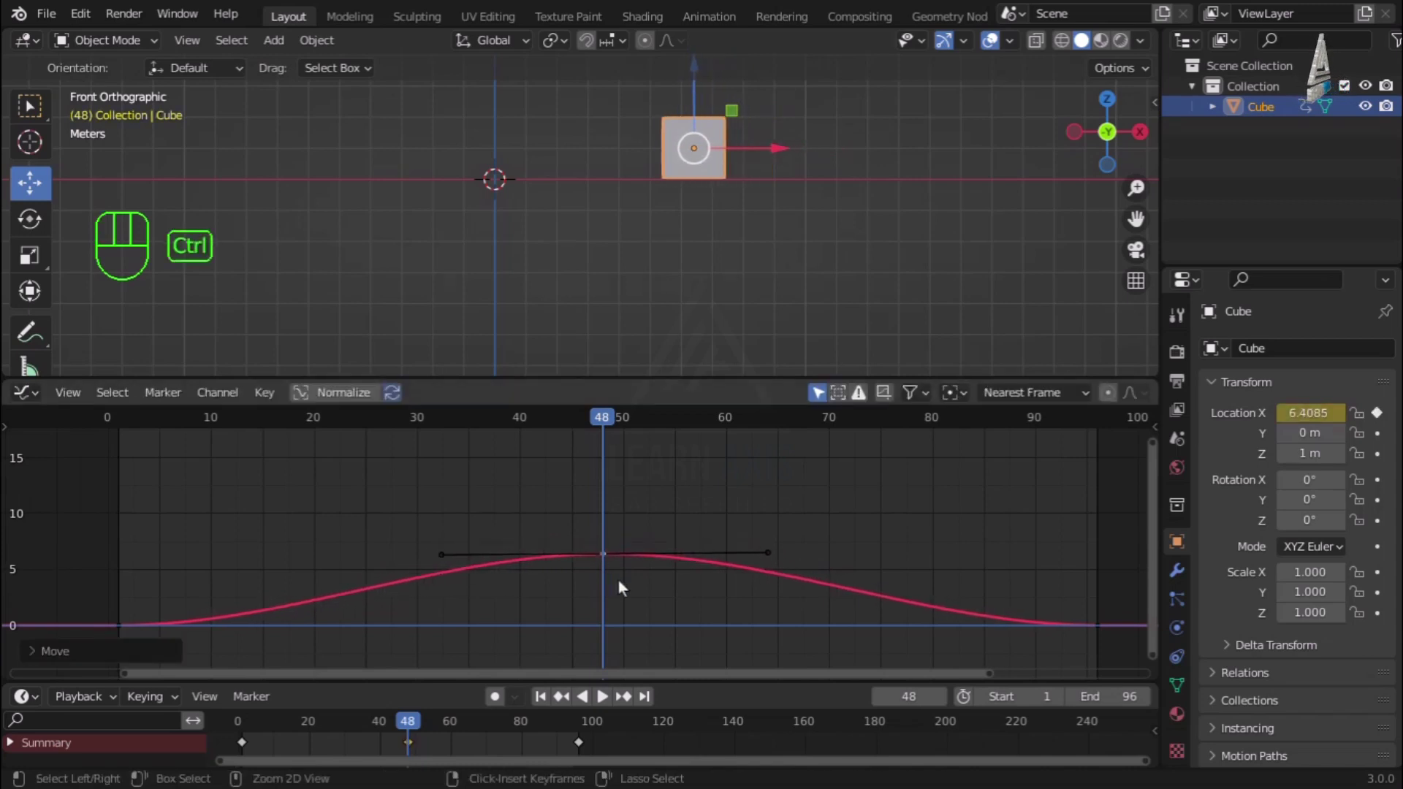
Undo the lowered frame 48 keyframe value, try moving that keyframe to about frame 45 and value 12.3, and undo the move.
key("ctrl+z")
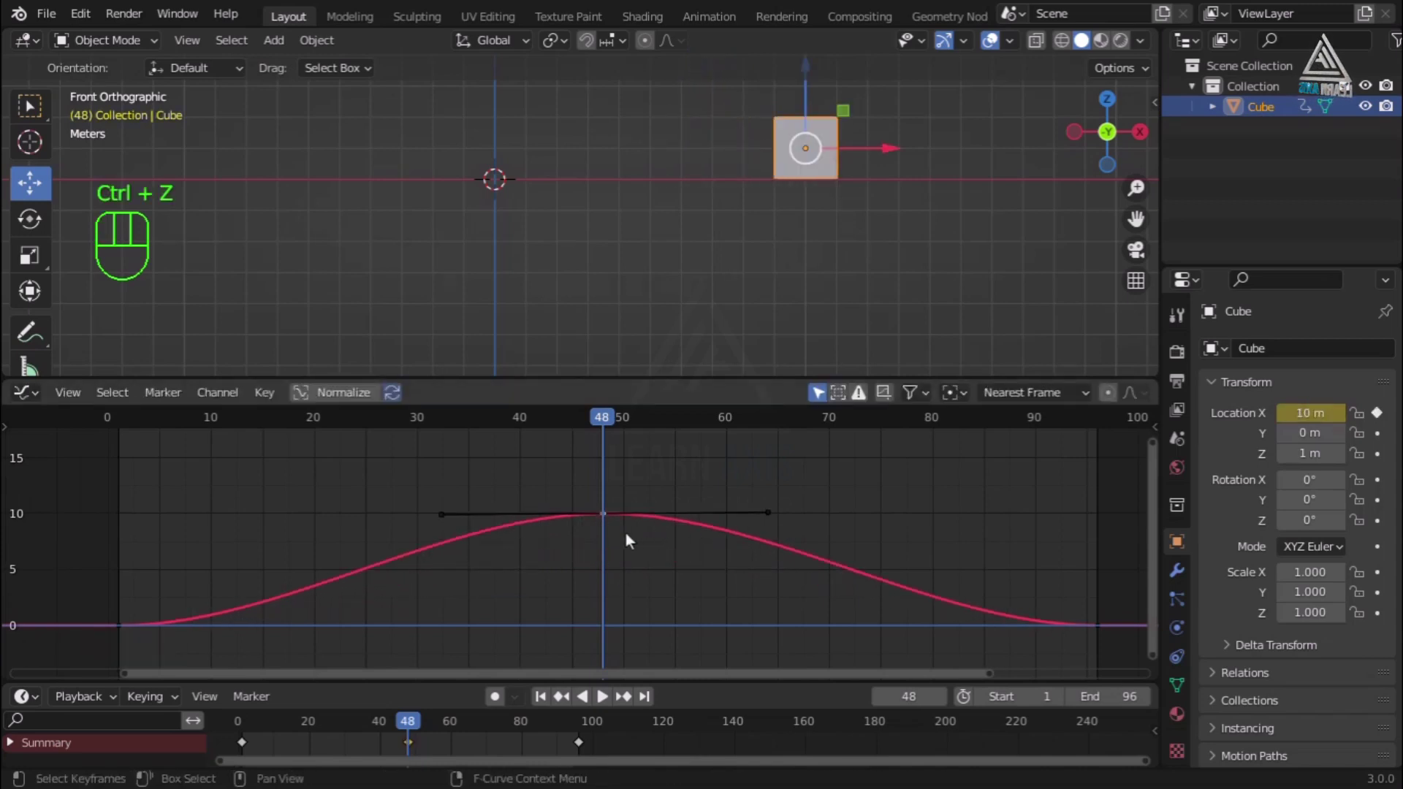
left_click_drag(598, 515, 572, 488)
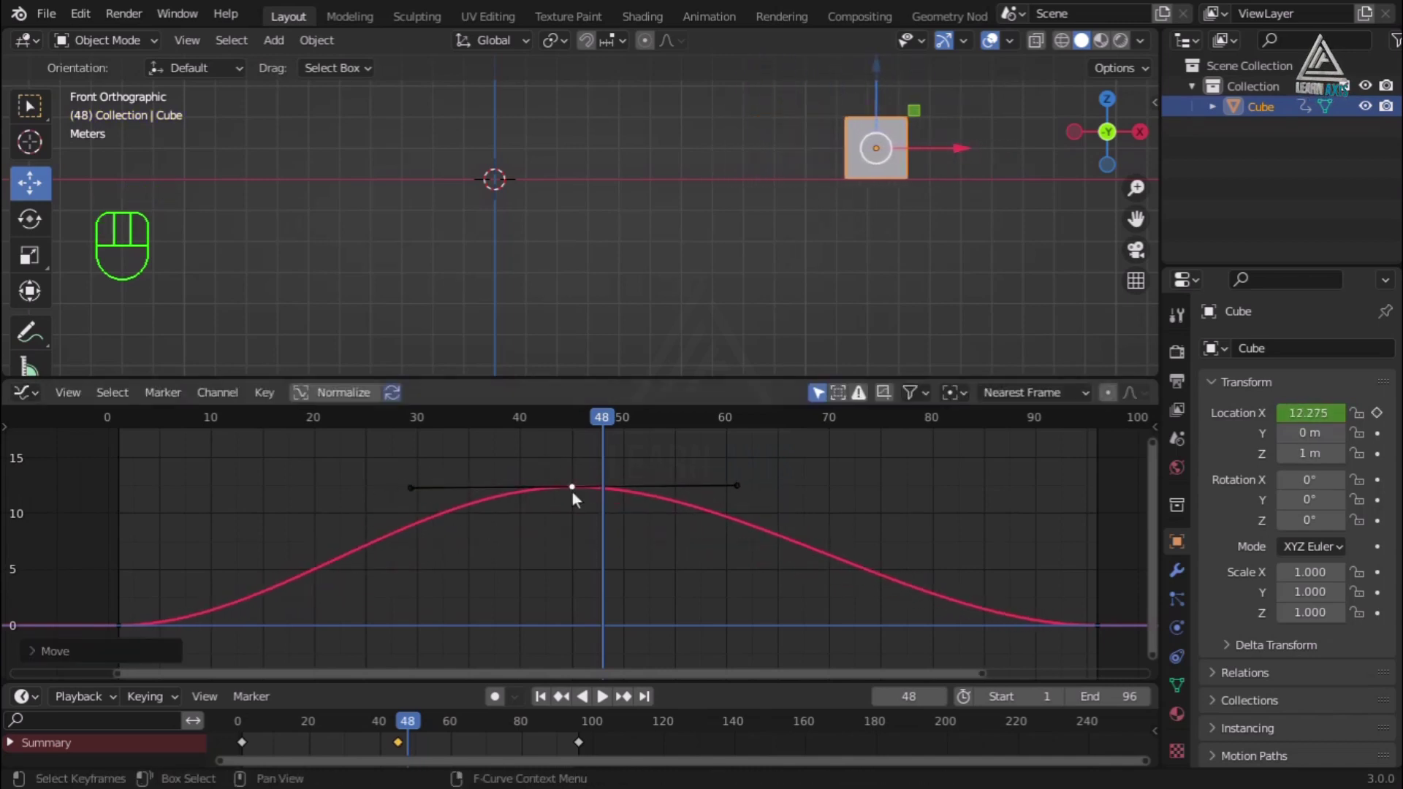
key("ctrl+z")
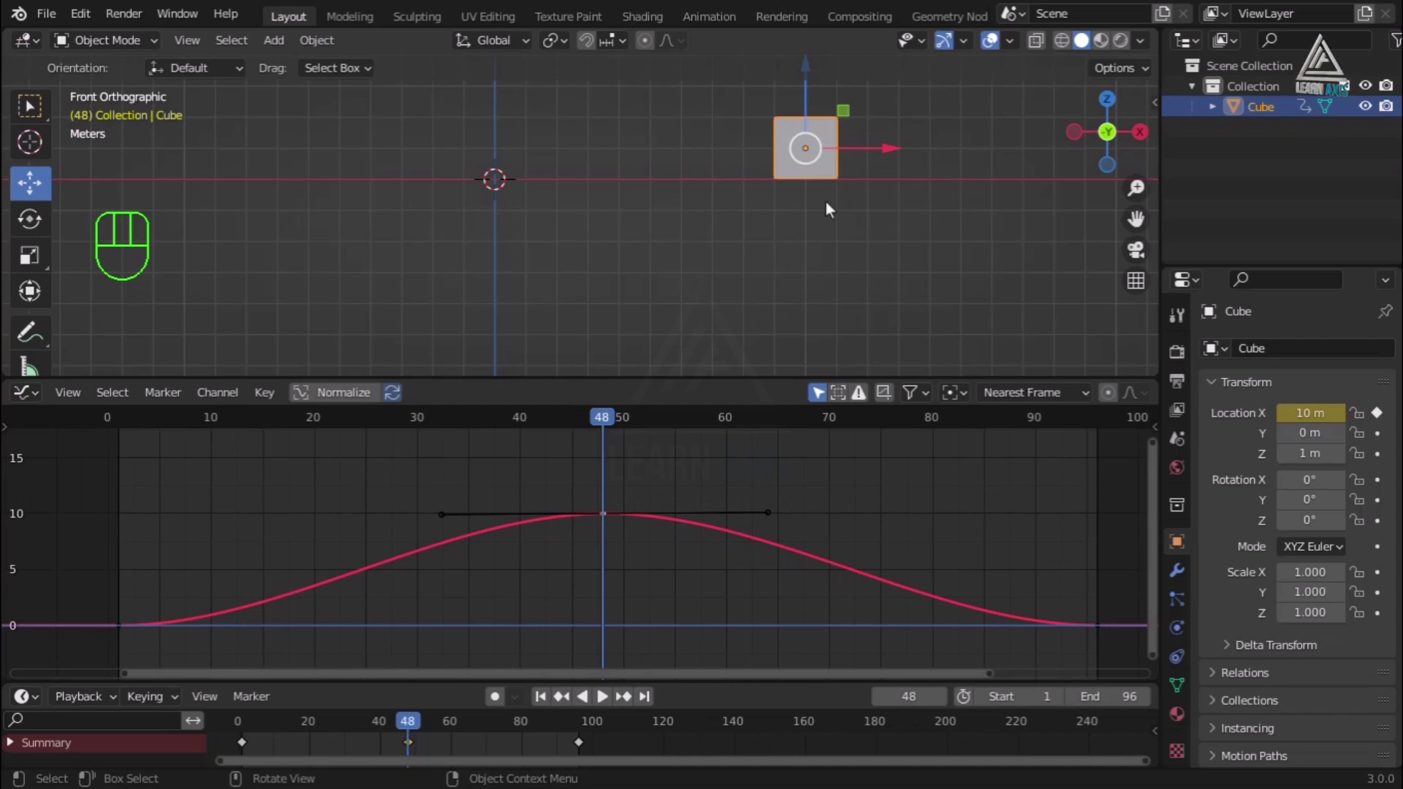
key("ctrl+z")
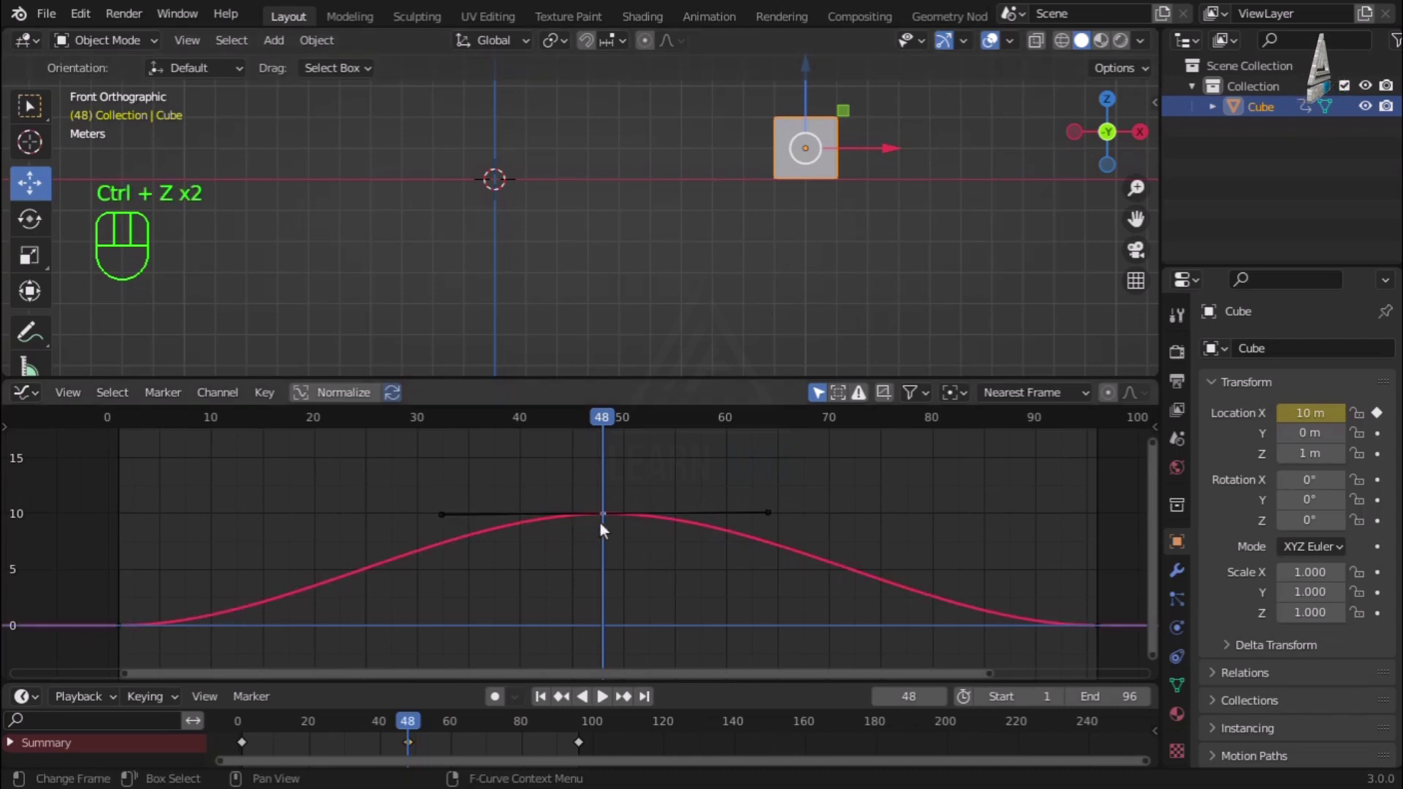
Move the right handle of the frame 1 keyframe straight above it to about 10.8 and play the animation from the first frame.
left_click(119, 625)
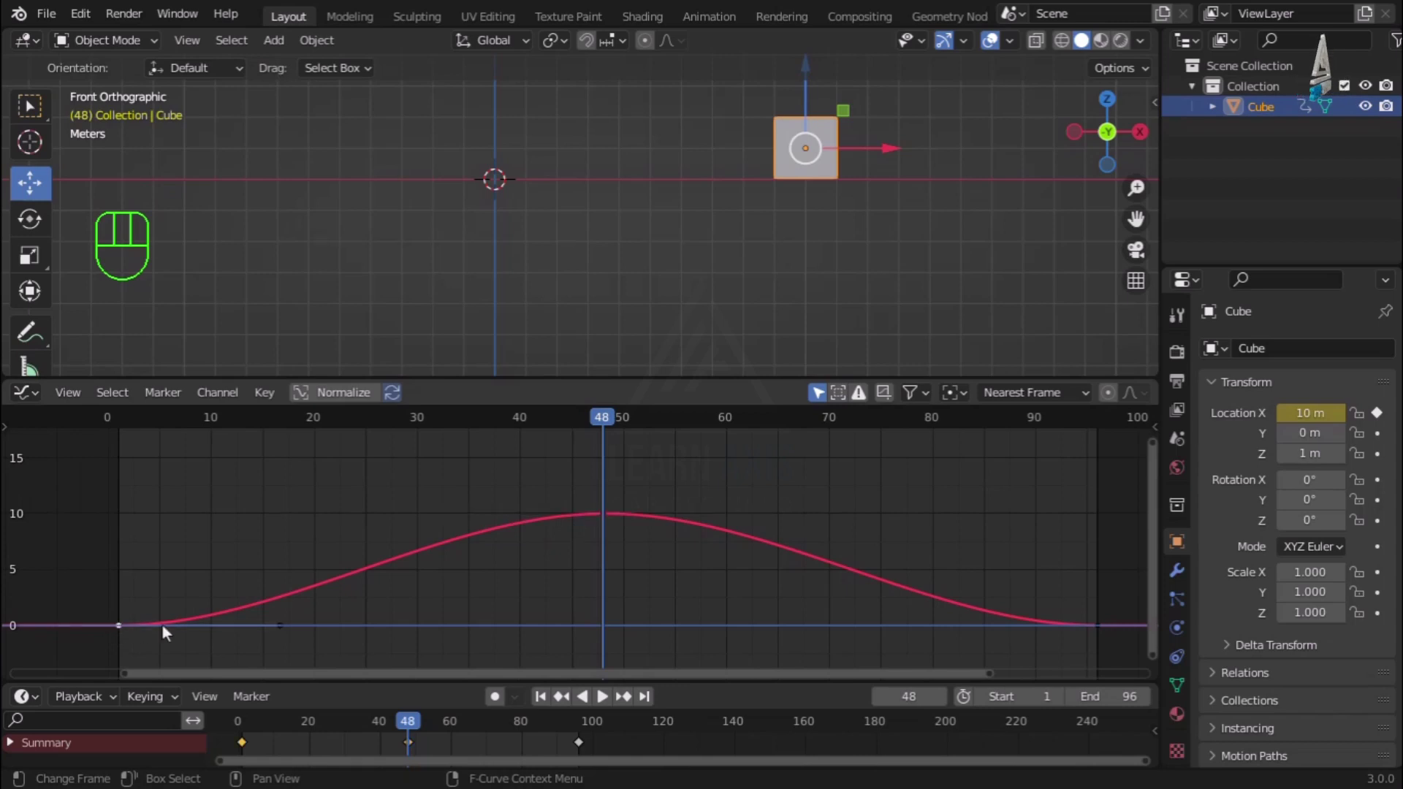
left_click_drag(277, 624, 132, 504)
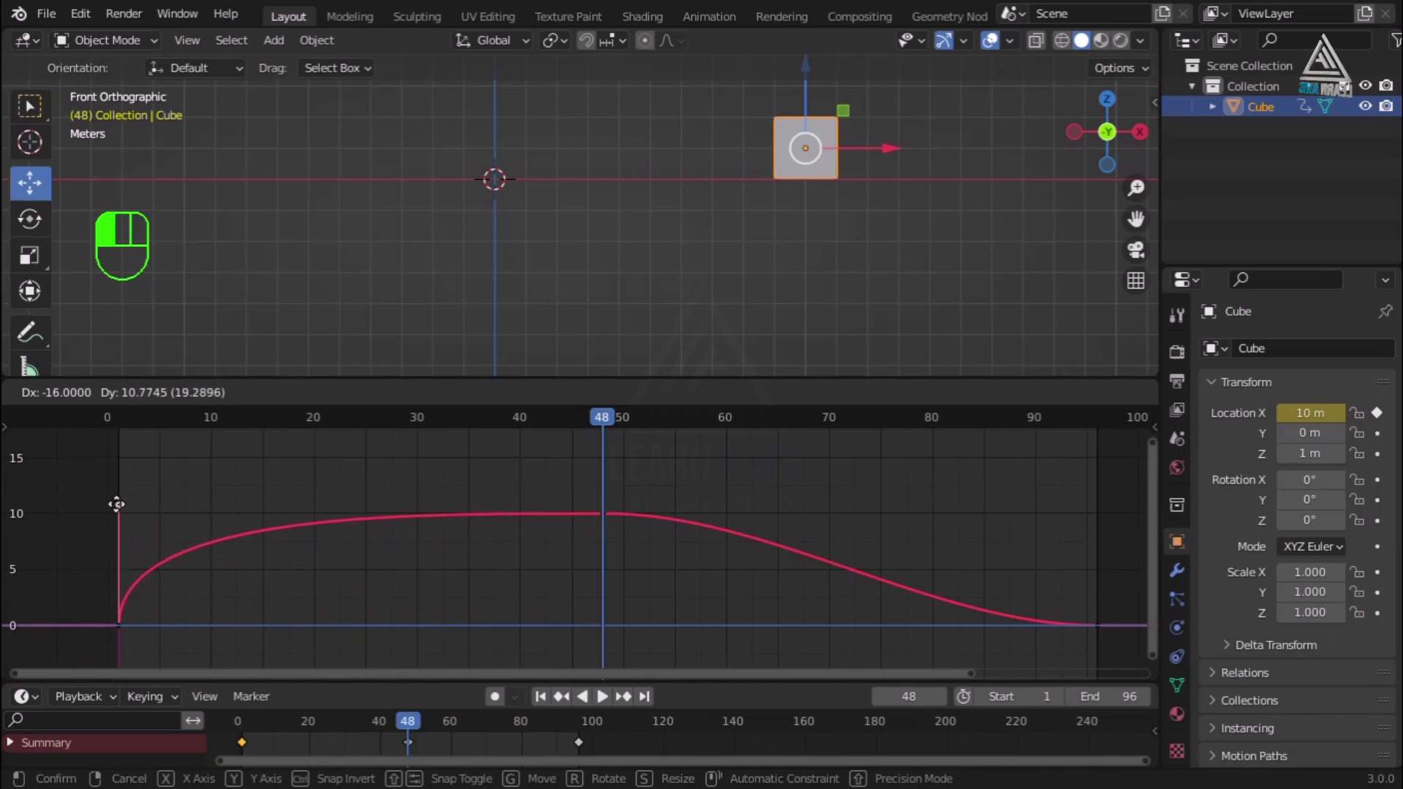
left_click_drag(117, 504, 118, 504)
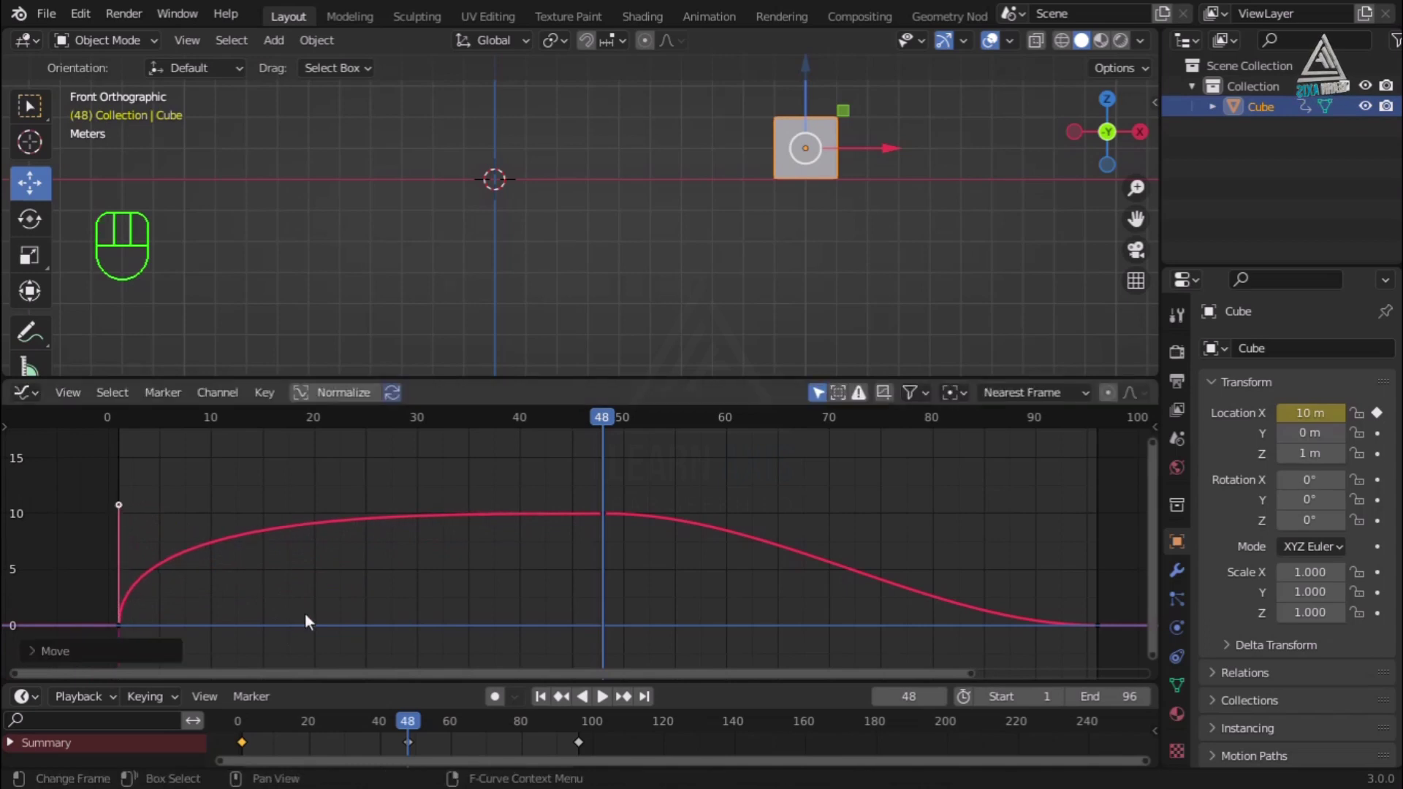
left_click(541, 698)
left_click(601, 700)
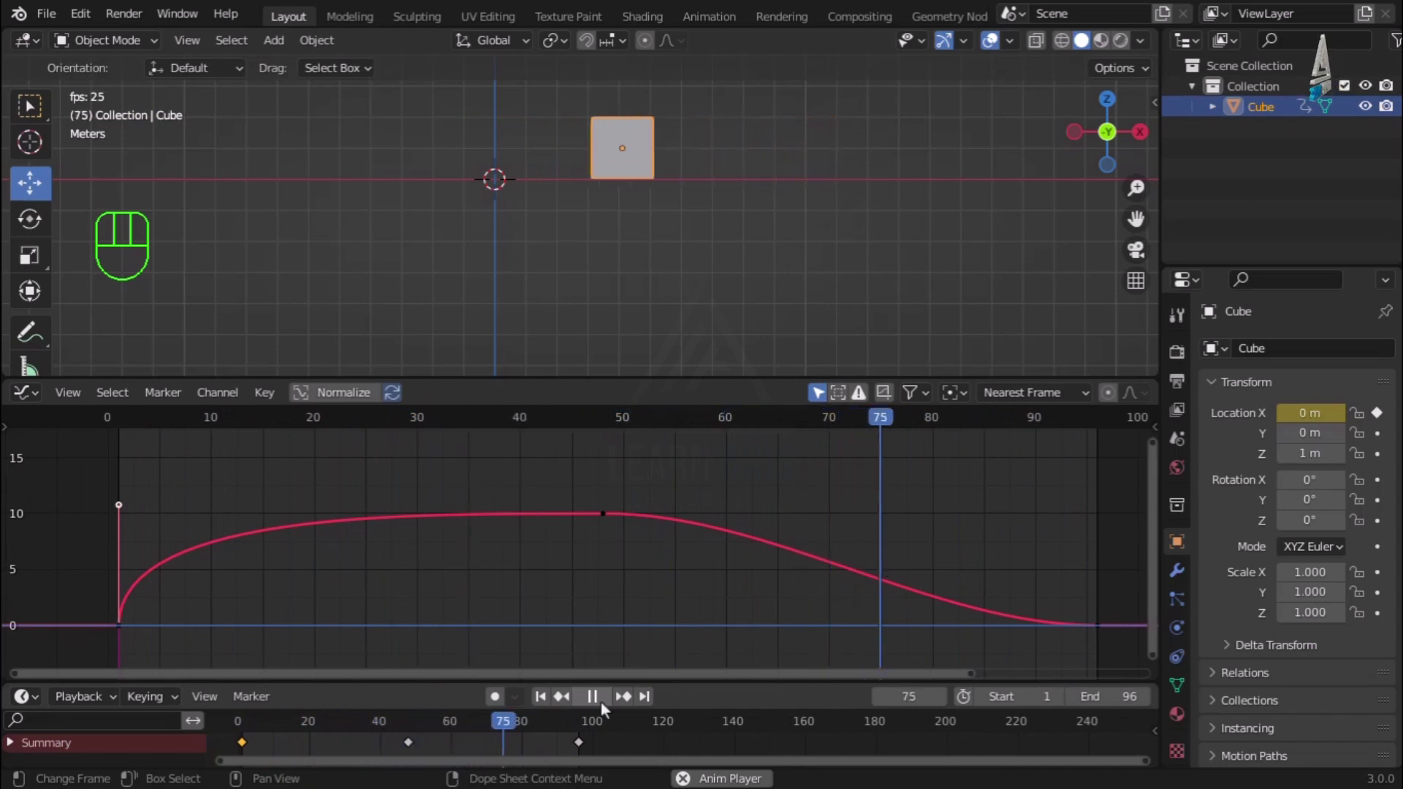
left_click(599, 700)
Undo the frame 1 handle move and select the X Location keyframe at frame 48.
key("ctrl+z")
key("ctrl+z")
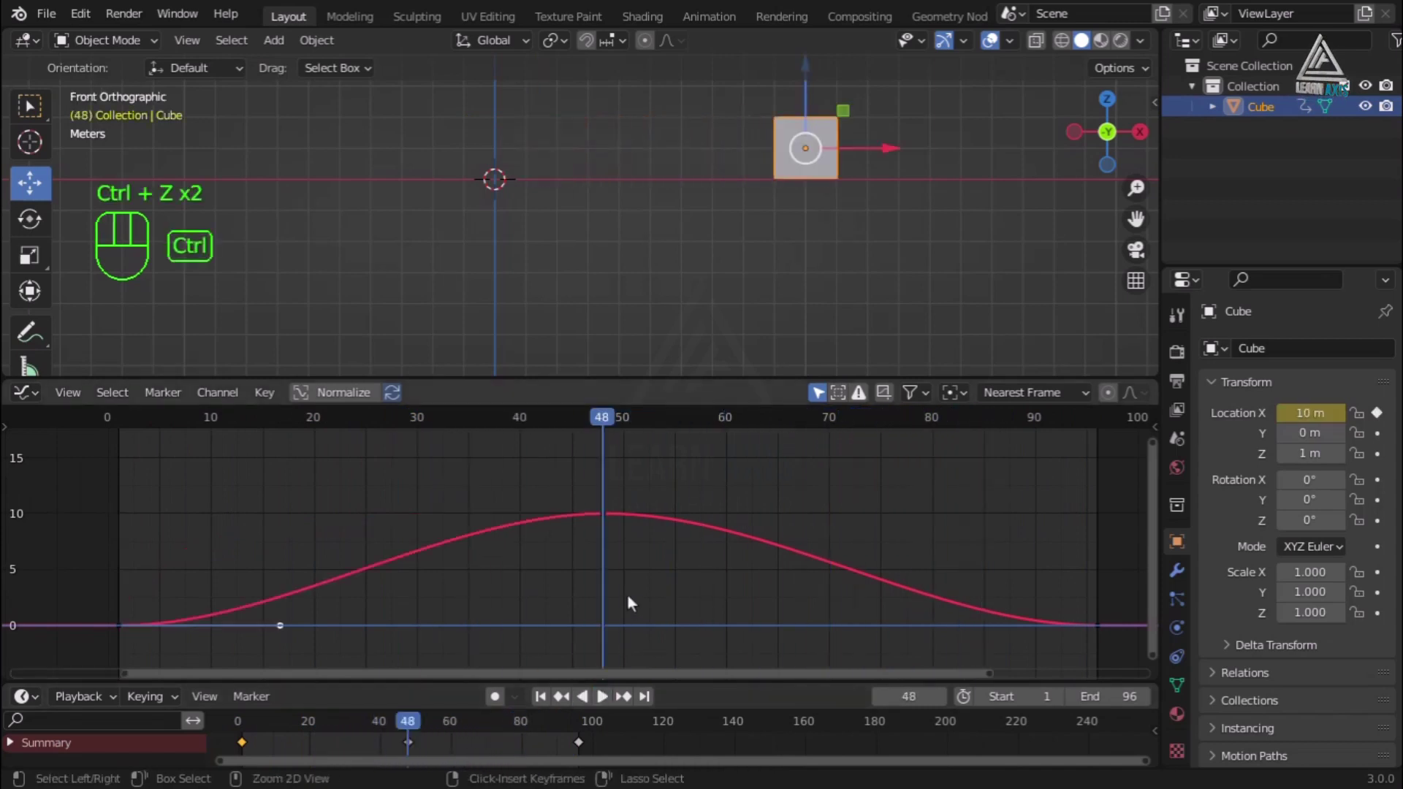
left_click(602, 515)
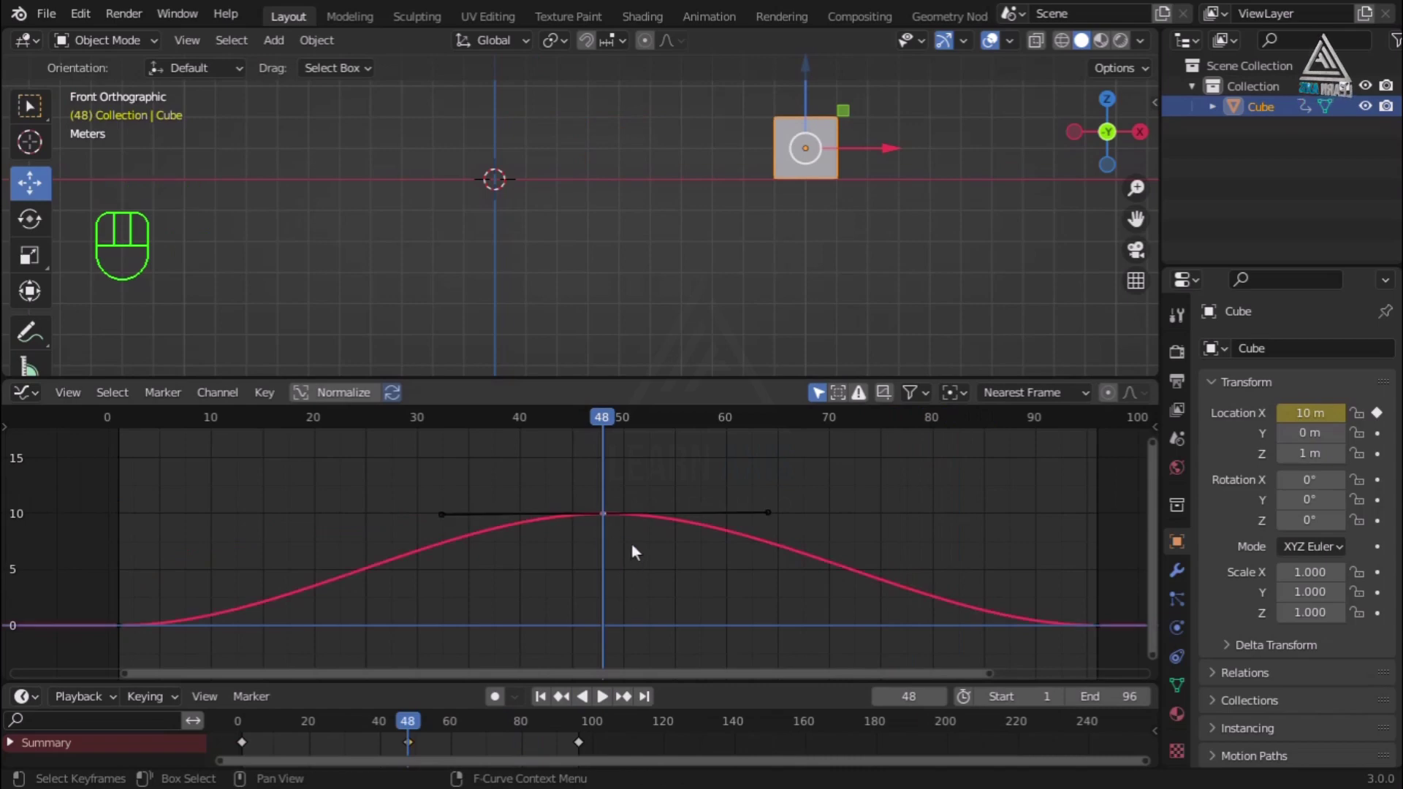
Set the frame 48 keyframe's interpolation to Elastic and watch the cube play from the first frame in a perspective view.
key("t")
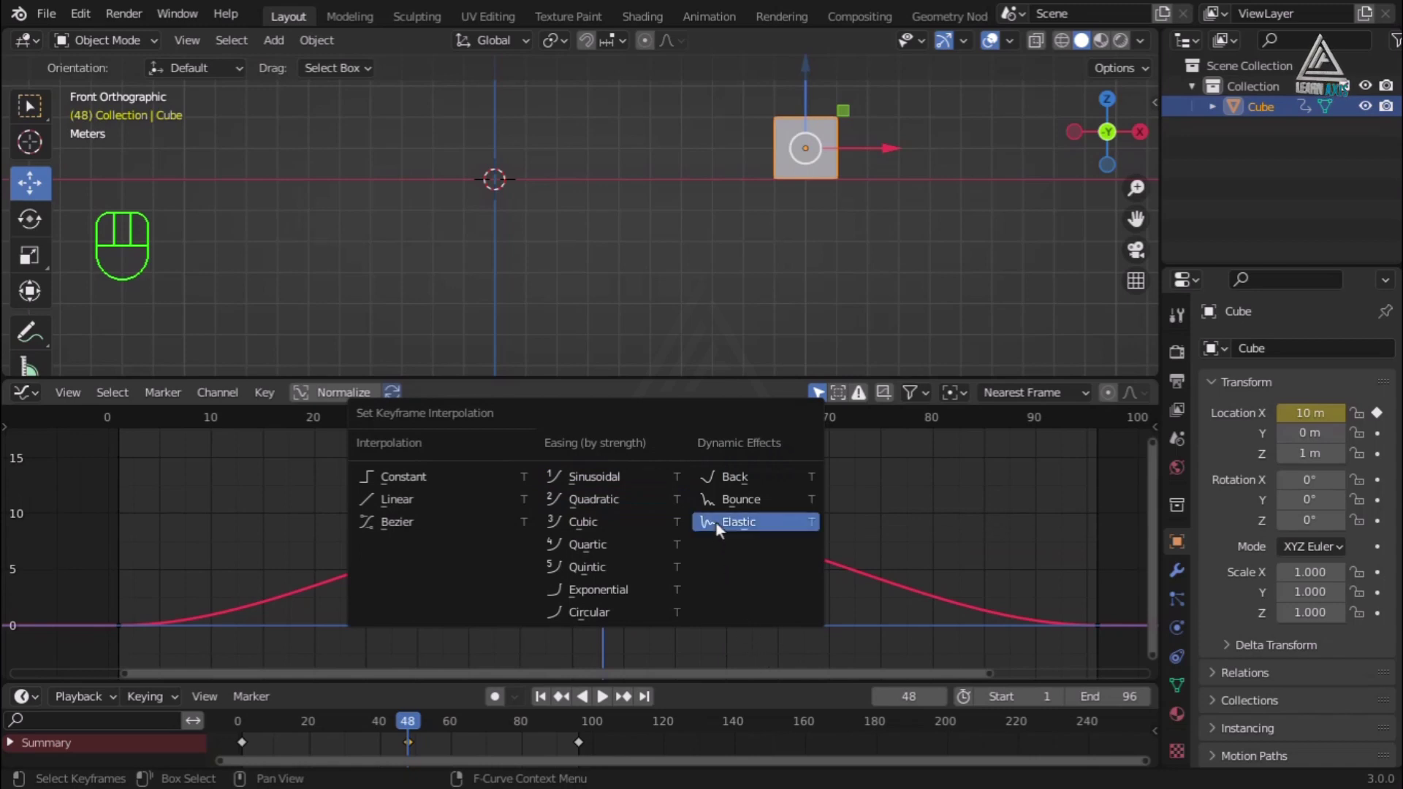
key("Escape")
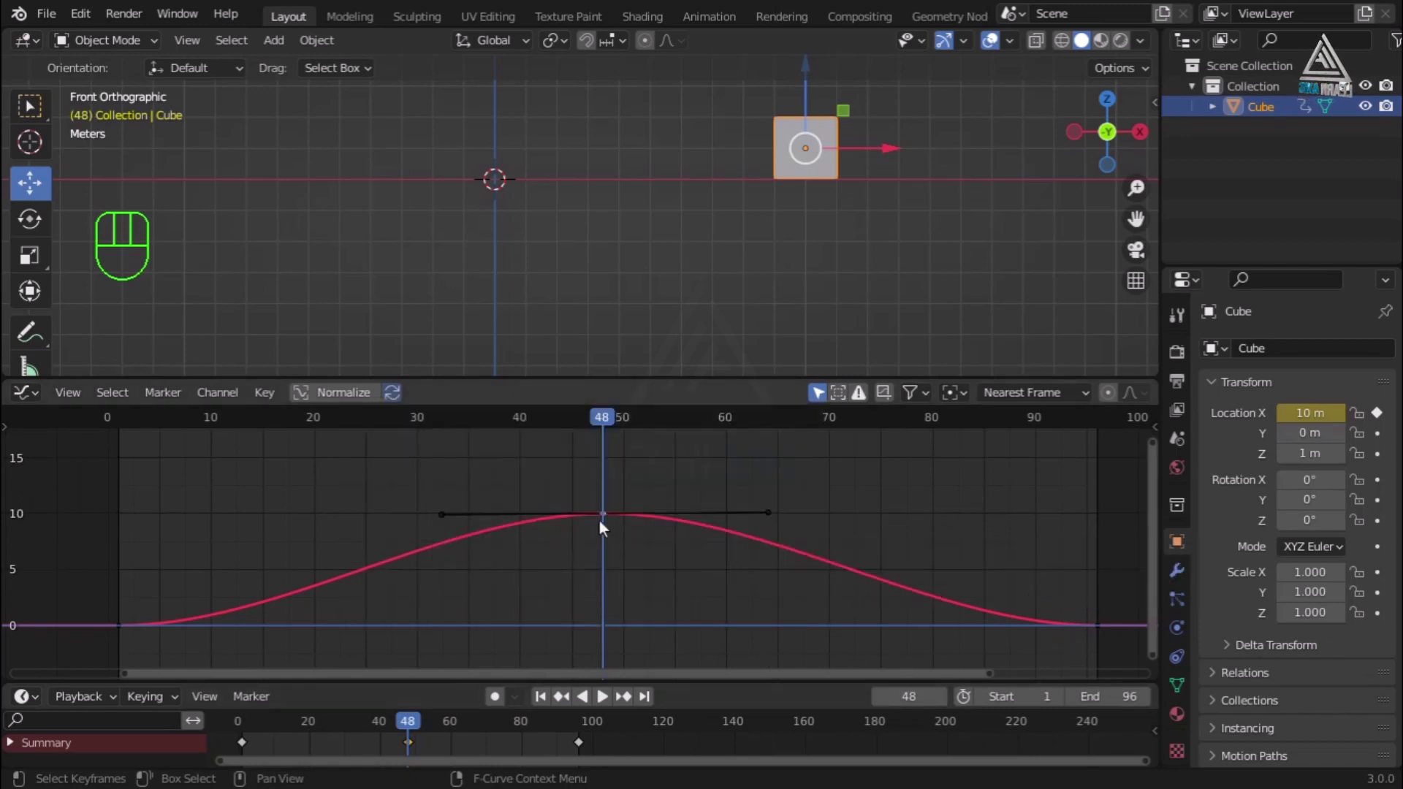
key("t")
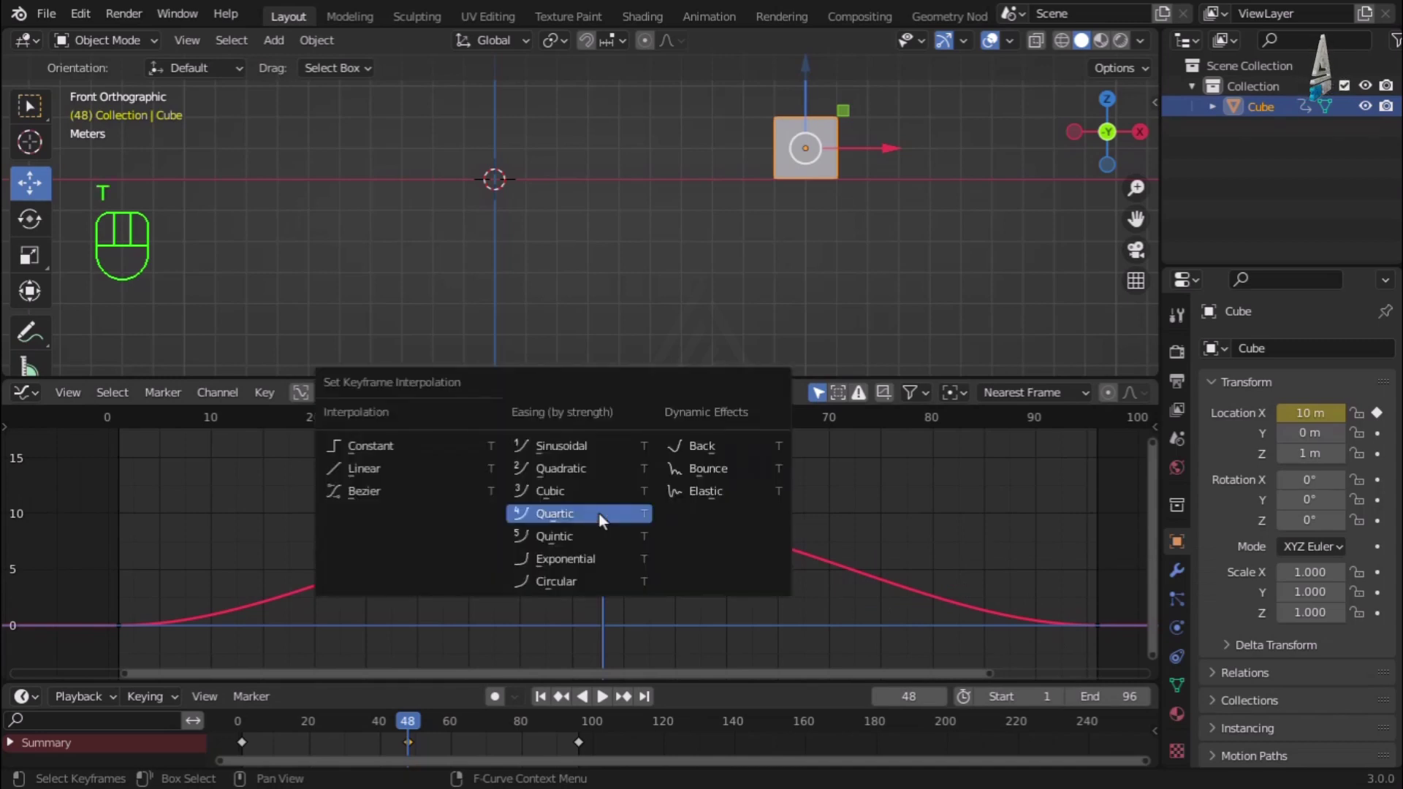
left_click(696, 491)
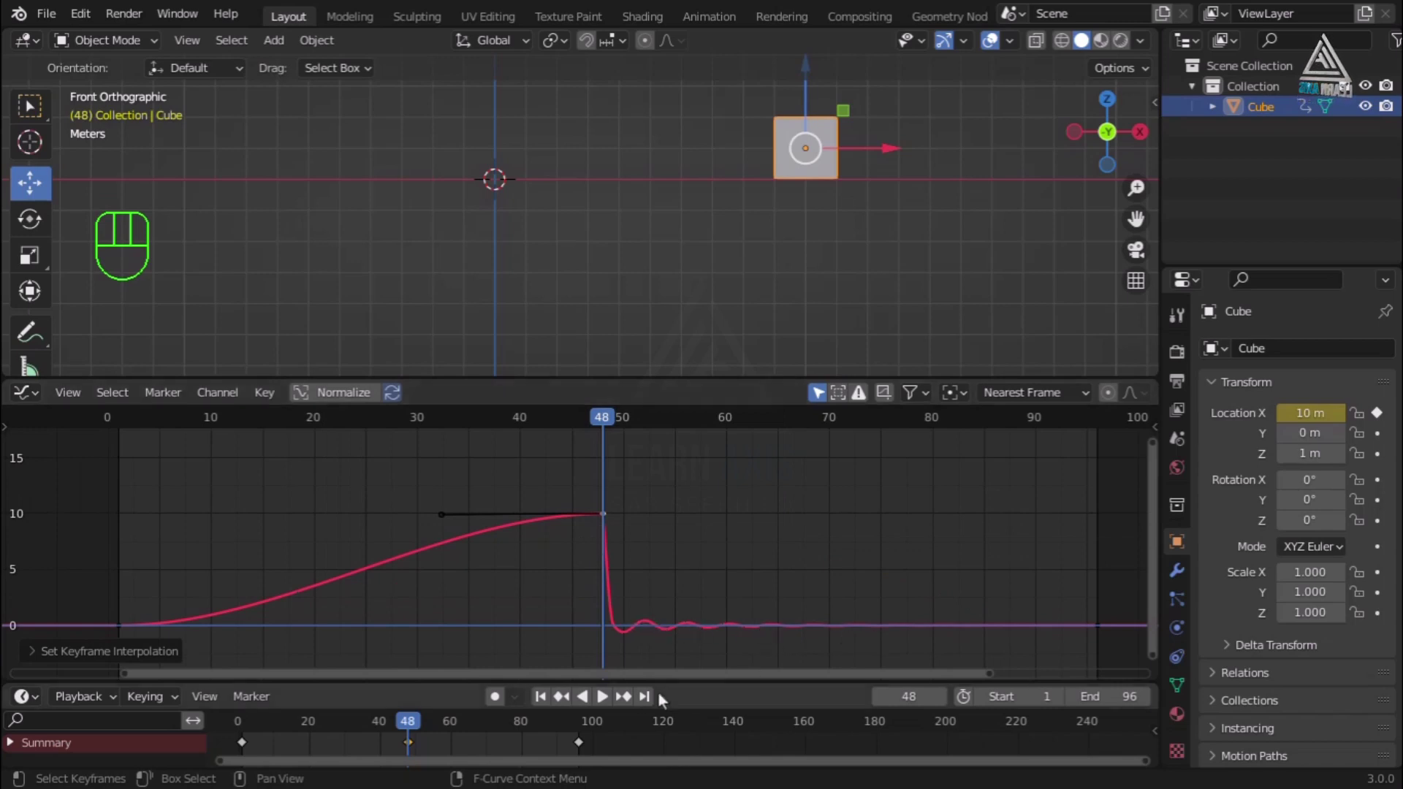
left_click(538, 696)
left_click(600, 700)
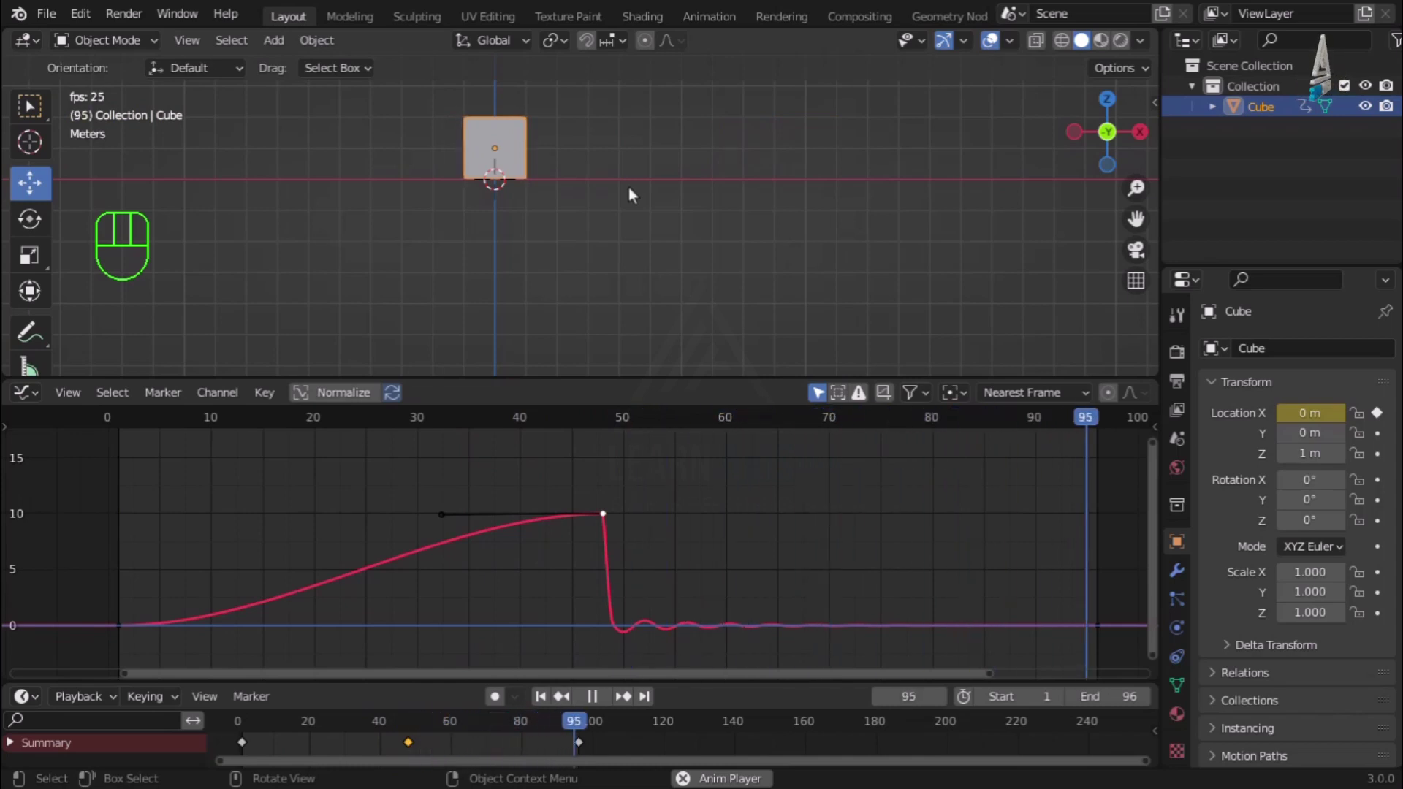
middle_click_drag(682, 232, 695, 299)
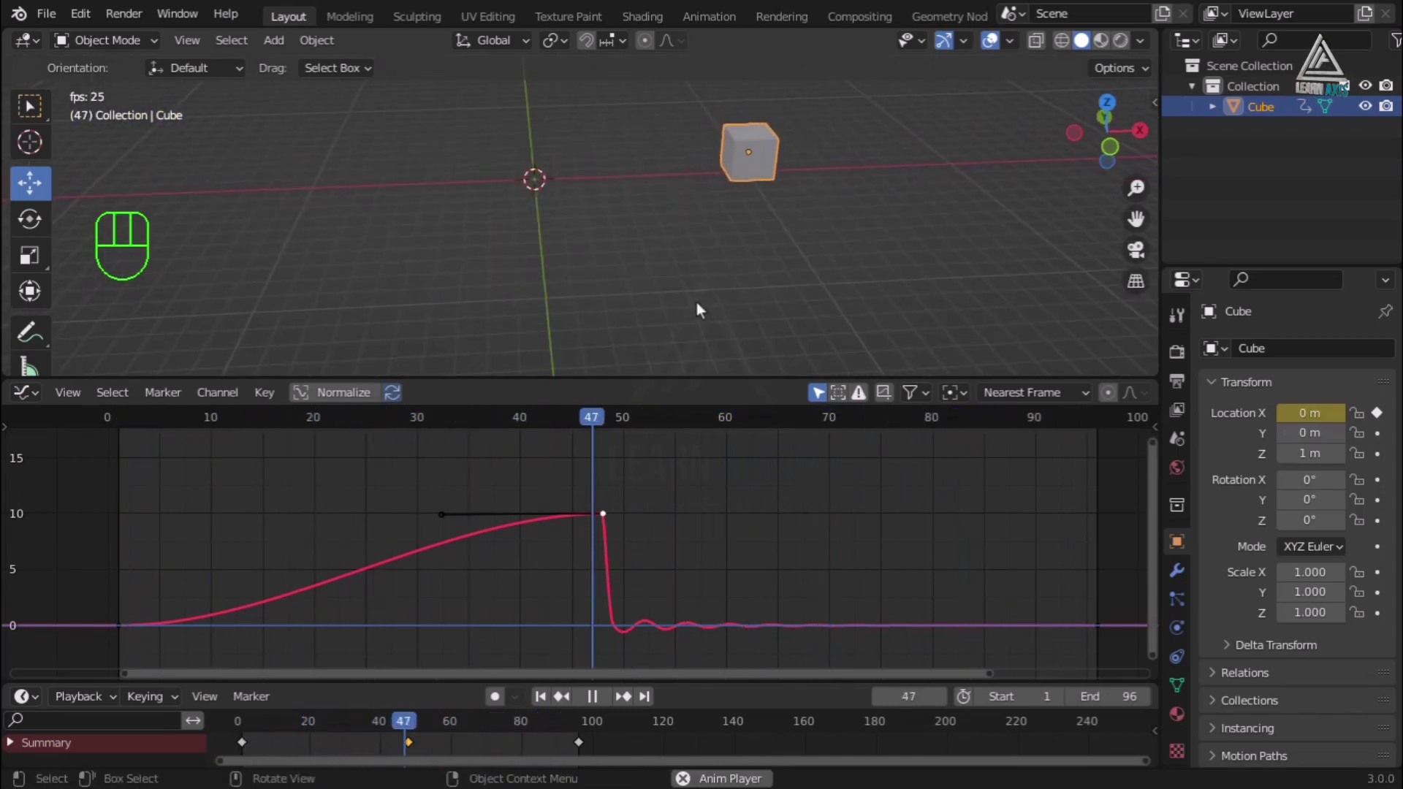
middle_click_drag(735, 228, 586, 249)
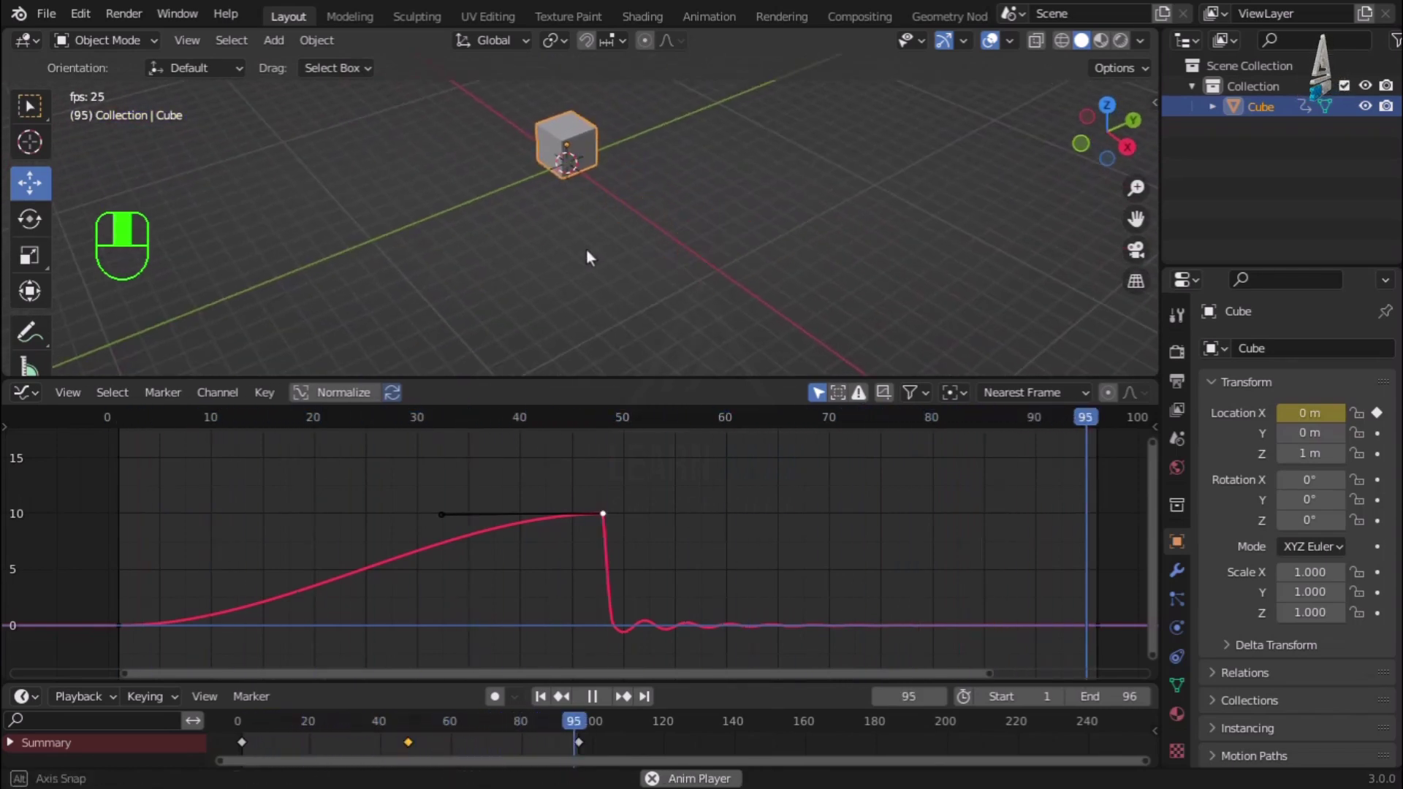
middle_click_drag(586, 248, 738, 234)
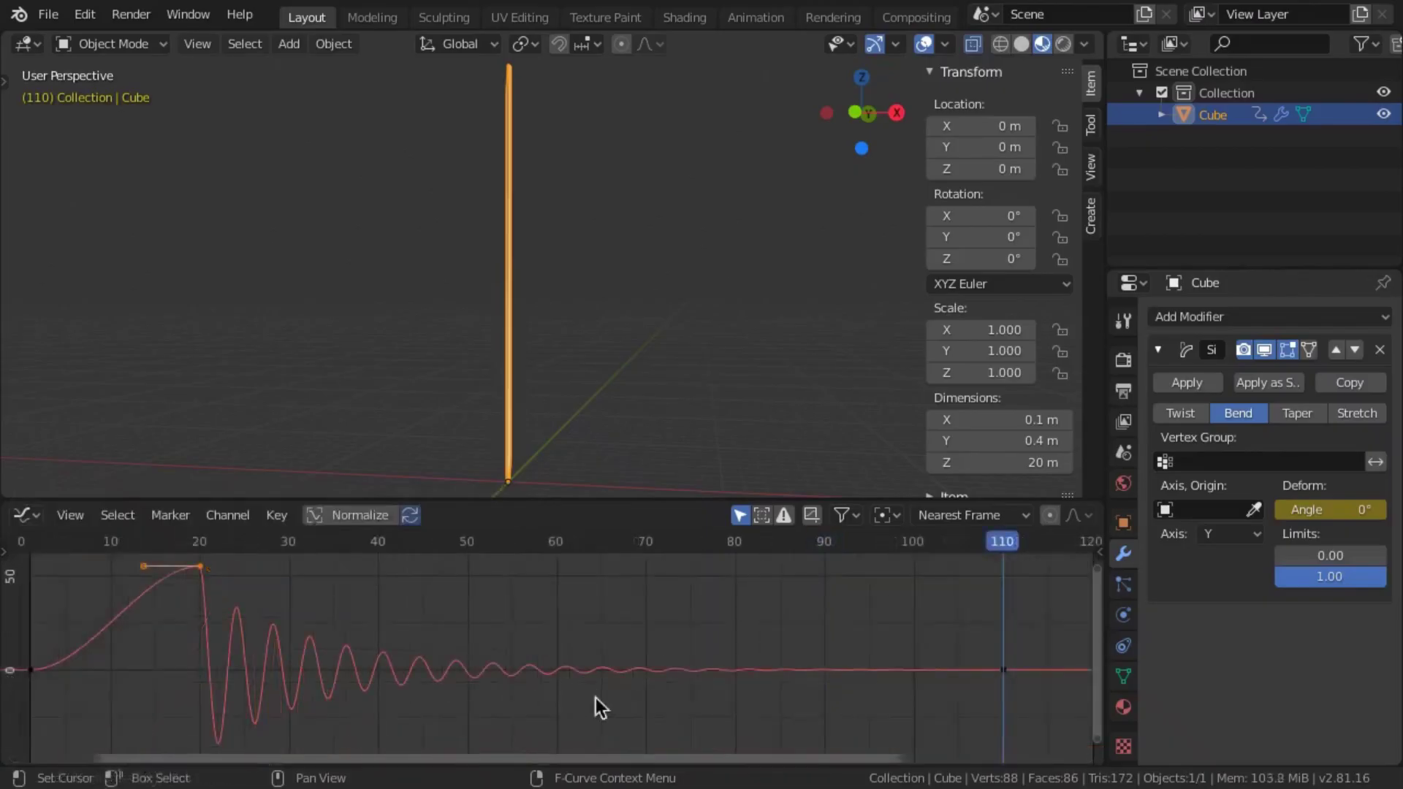
In the bending pole scene, show the Elastic keyframe's settings in the Graph Editor and adjust its Amplitude during playback.
key("n")
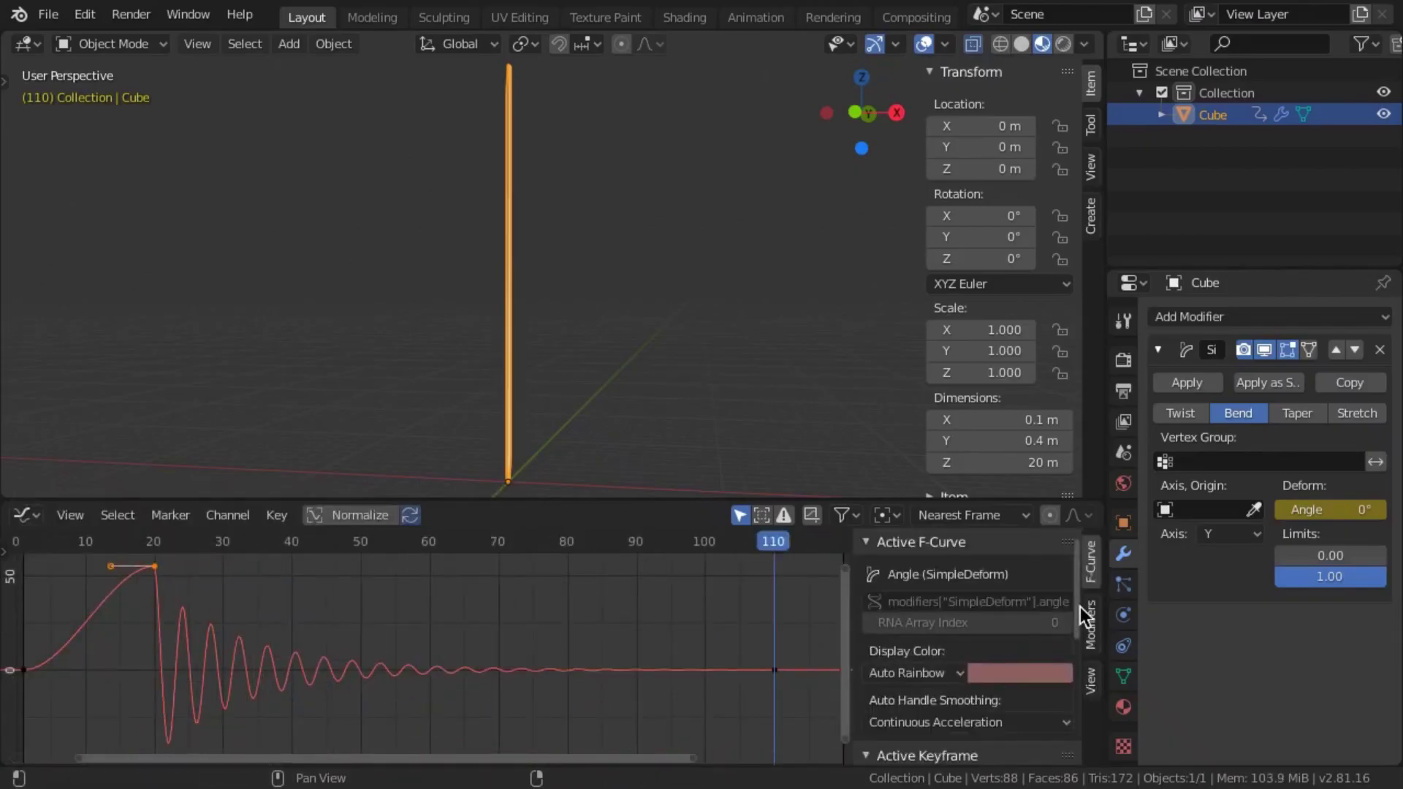
scroll(1074, 657, "down", 4)
key("space")
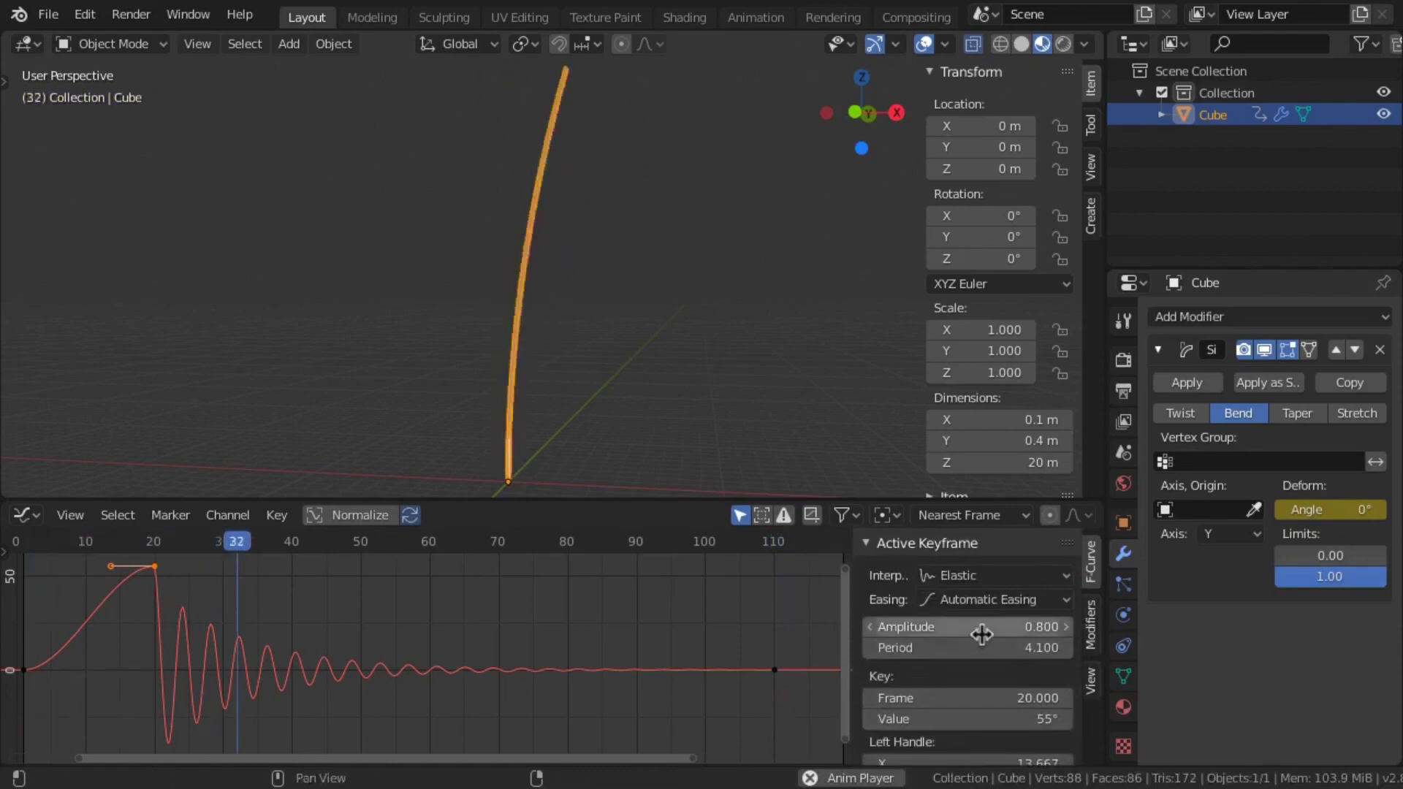
mouse_move(978, 628)
left_mouse_down()
mouse_move(1045, 628)
mouse_move(973, 629)
mouse_move(986, 628)
left_mouse_up()
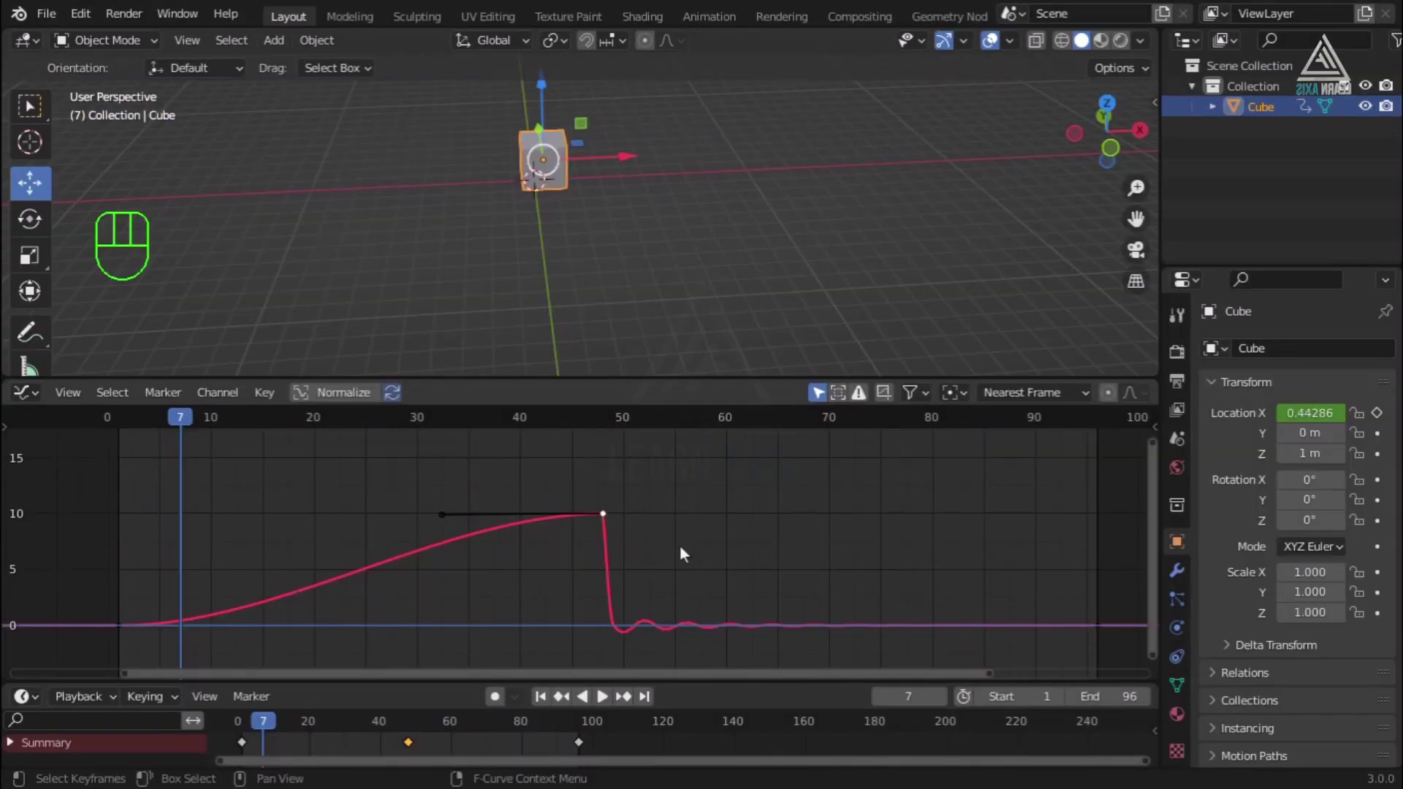
Undo the Elastic interpolation on the cube's frame 48 keyframe and set its interpolation to Bounce.
key("ctrl+z")
key("ctrl+z")
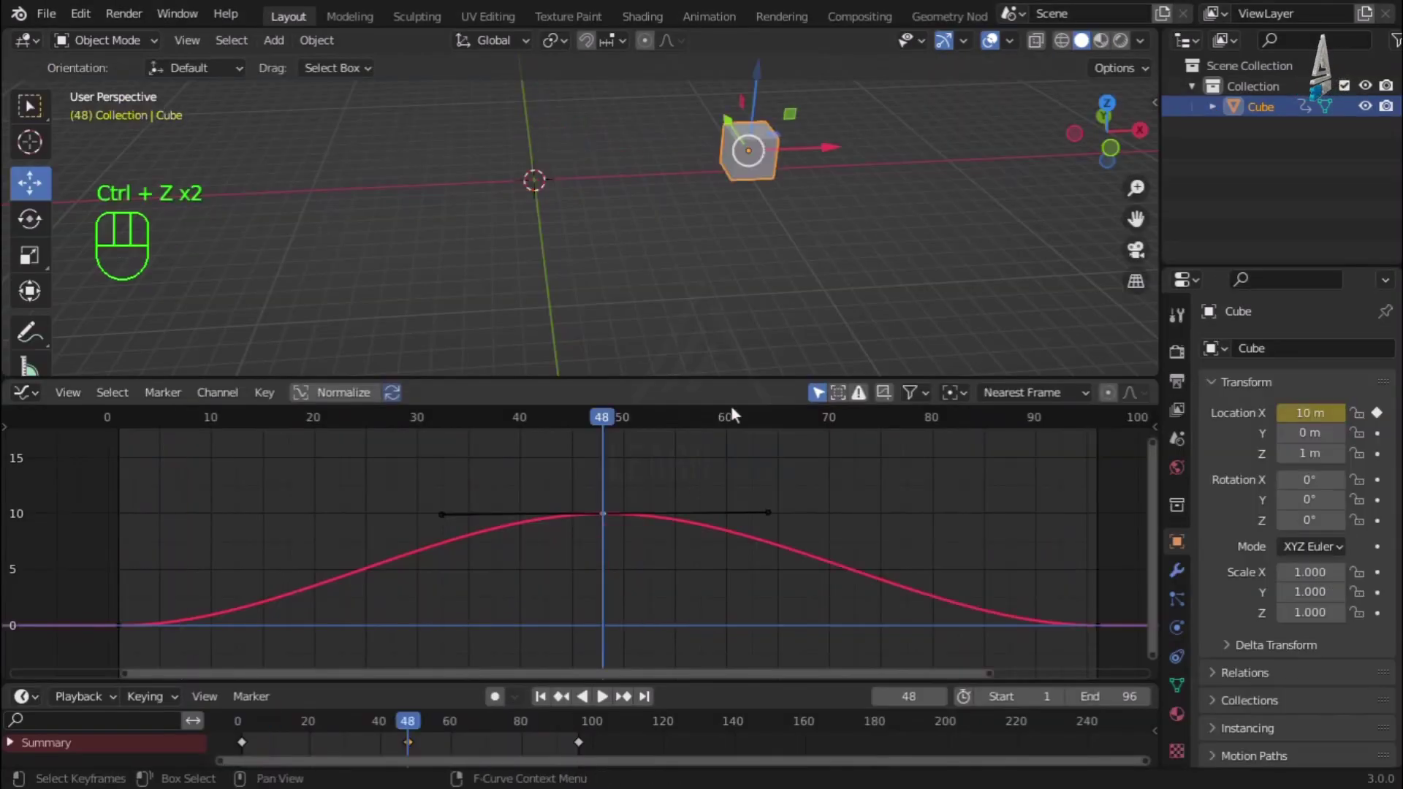
key("t")
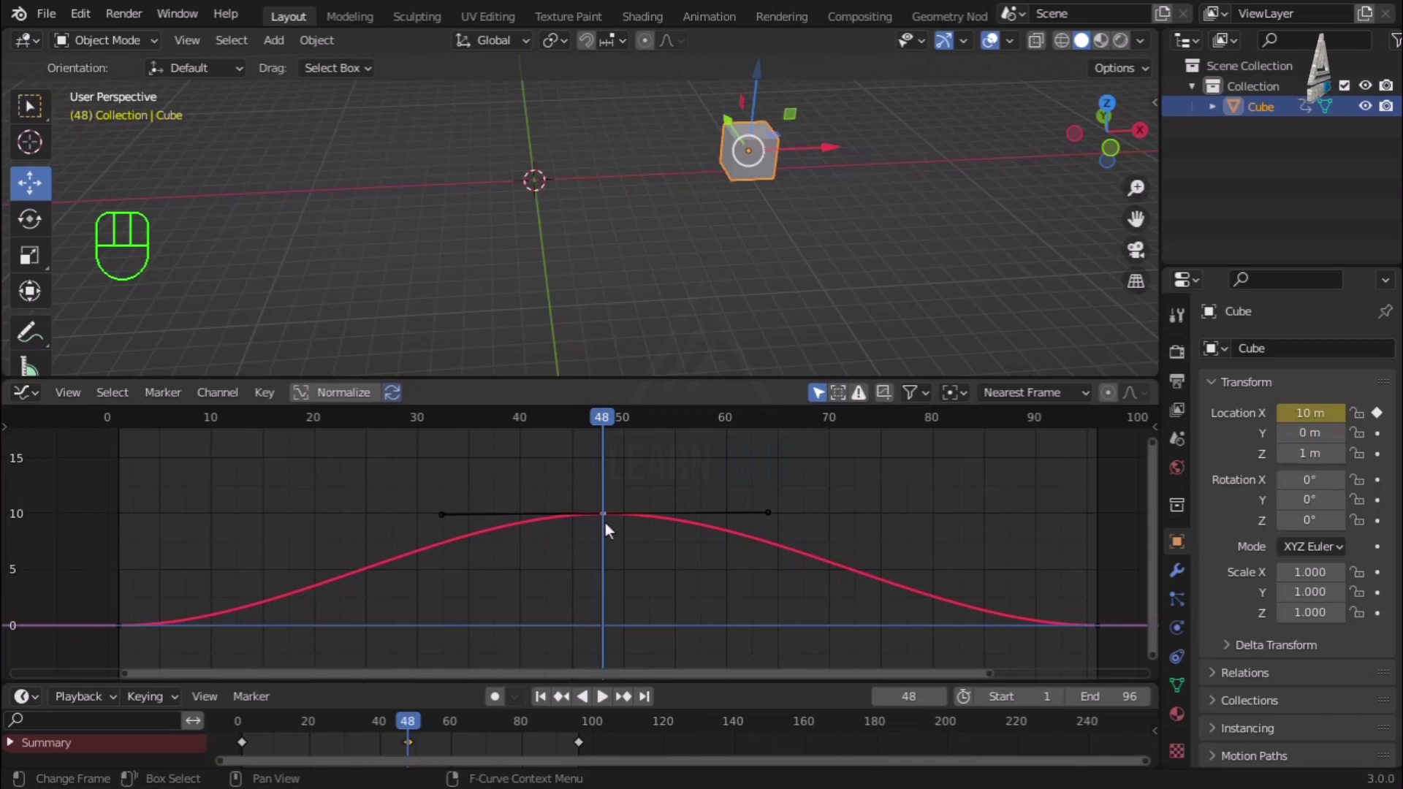
key("t")
left_click(567, 501)
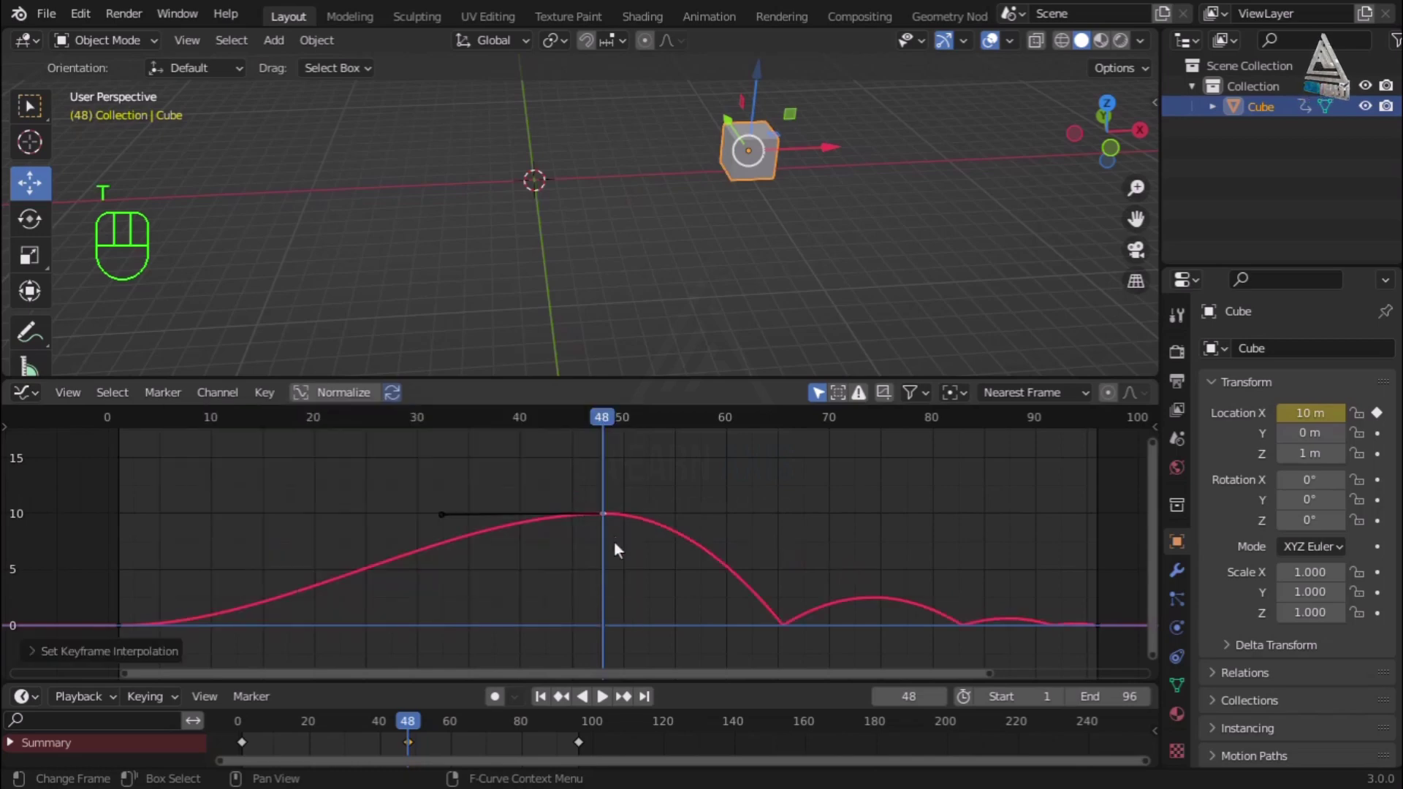
Play the cube's bounce animation from the first frame and stop it at frame 73.
left_click(540, 696)
left_click(602, 696)
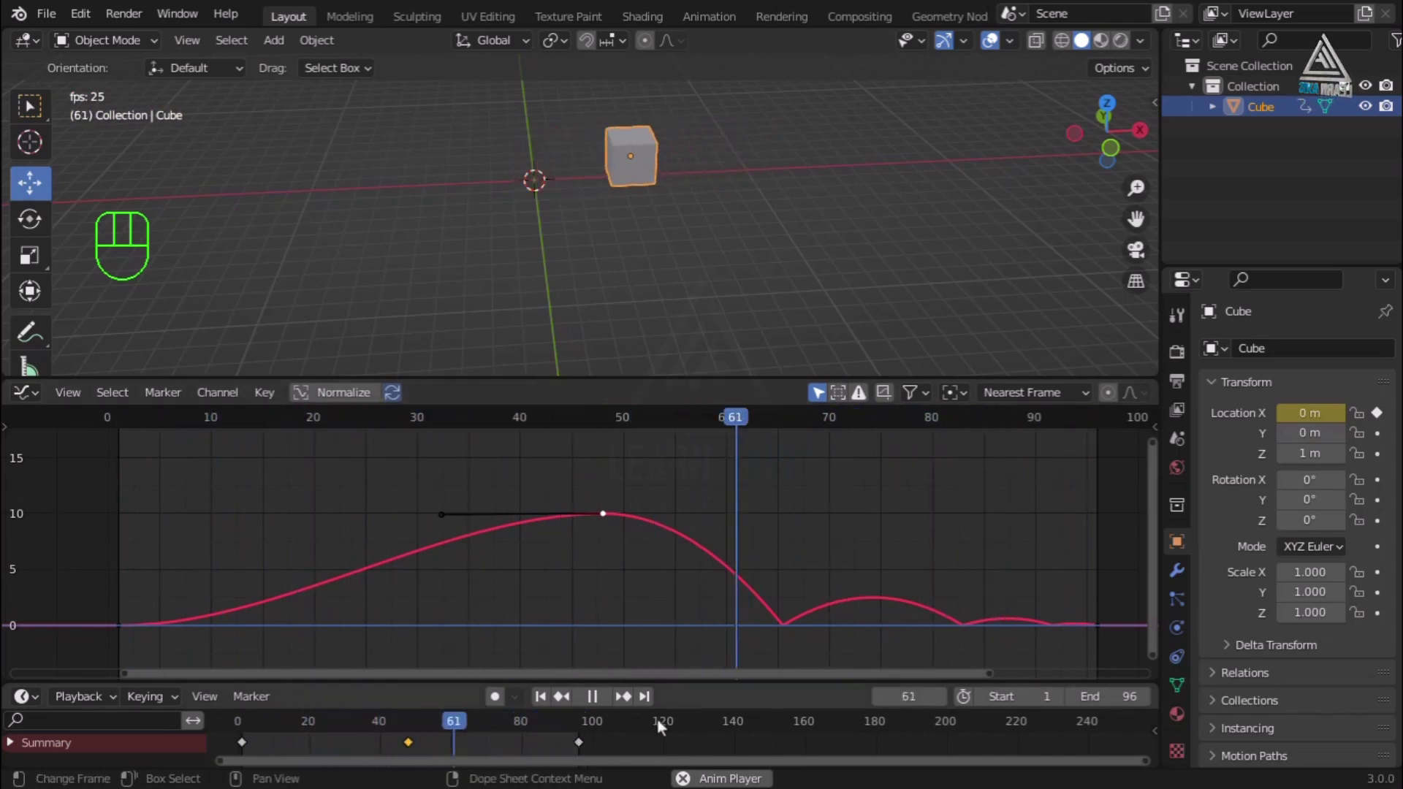
left_click(592, 696)
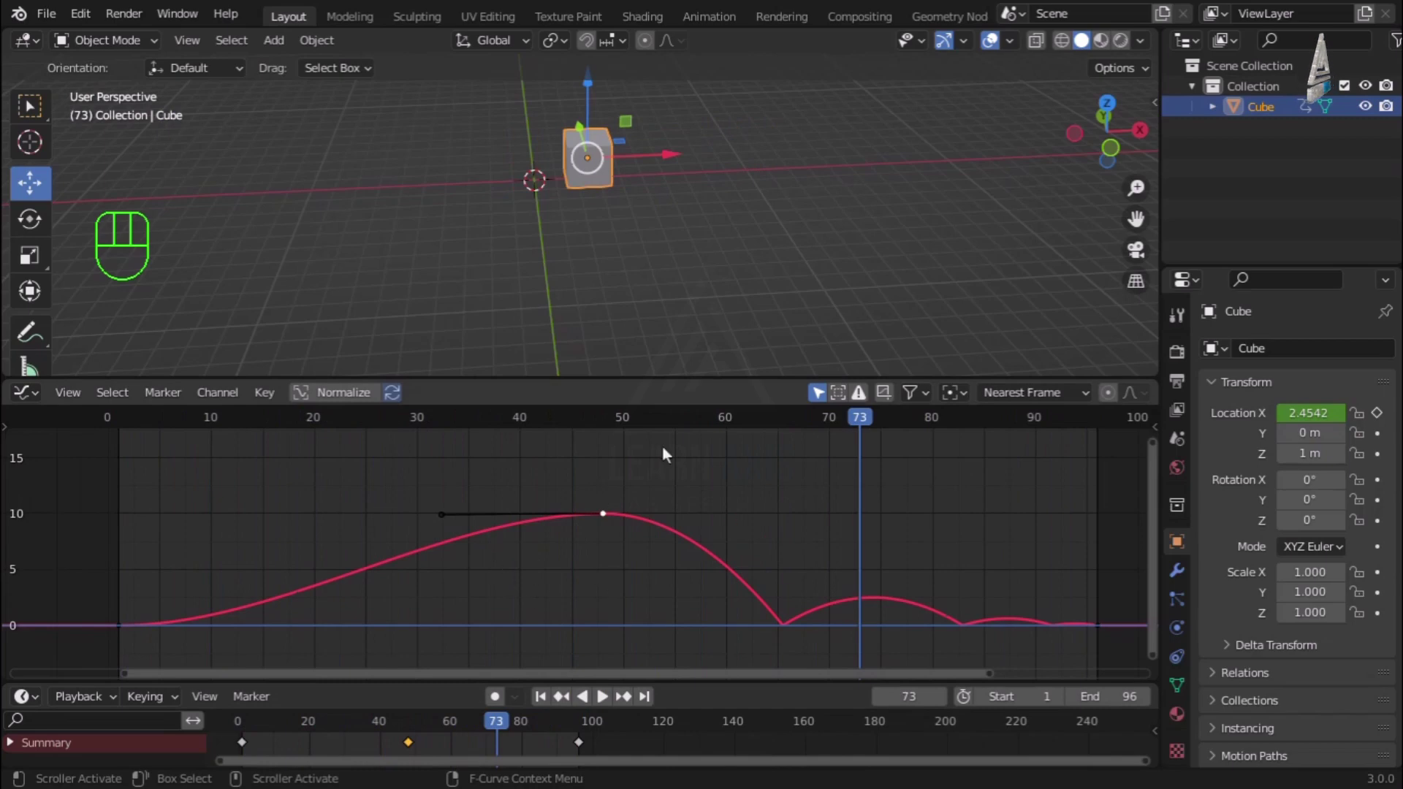
Enlarge the 3D viewport over the Graph Editor and delete the cube.
left_click_drag(683, 379, 656, 584)
key("x")
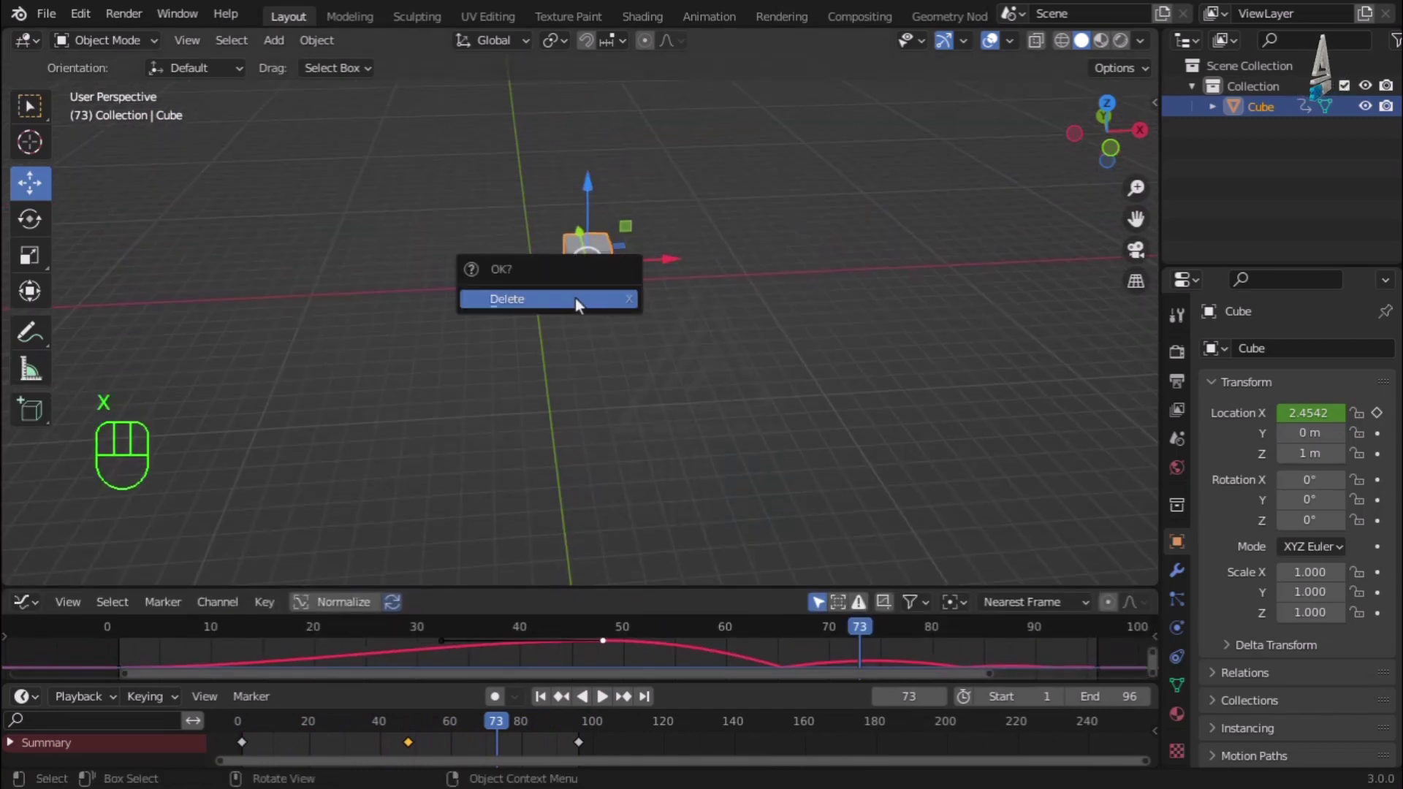
left_click(574, 303)
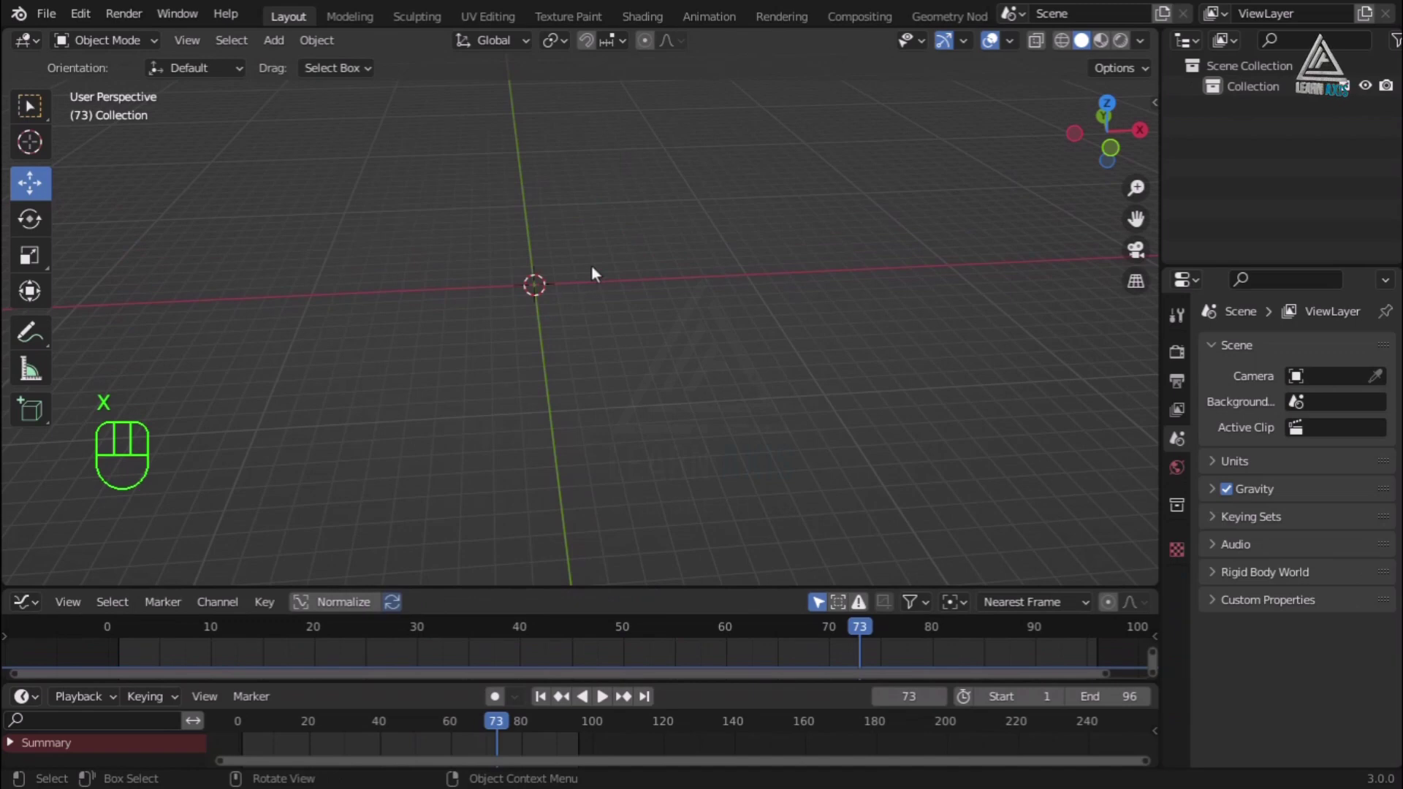
Add a UV sphere and set its Z location to 1 m.
key("shift+a")
mouse_move(573, 267)
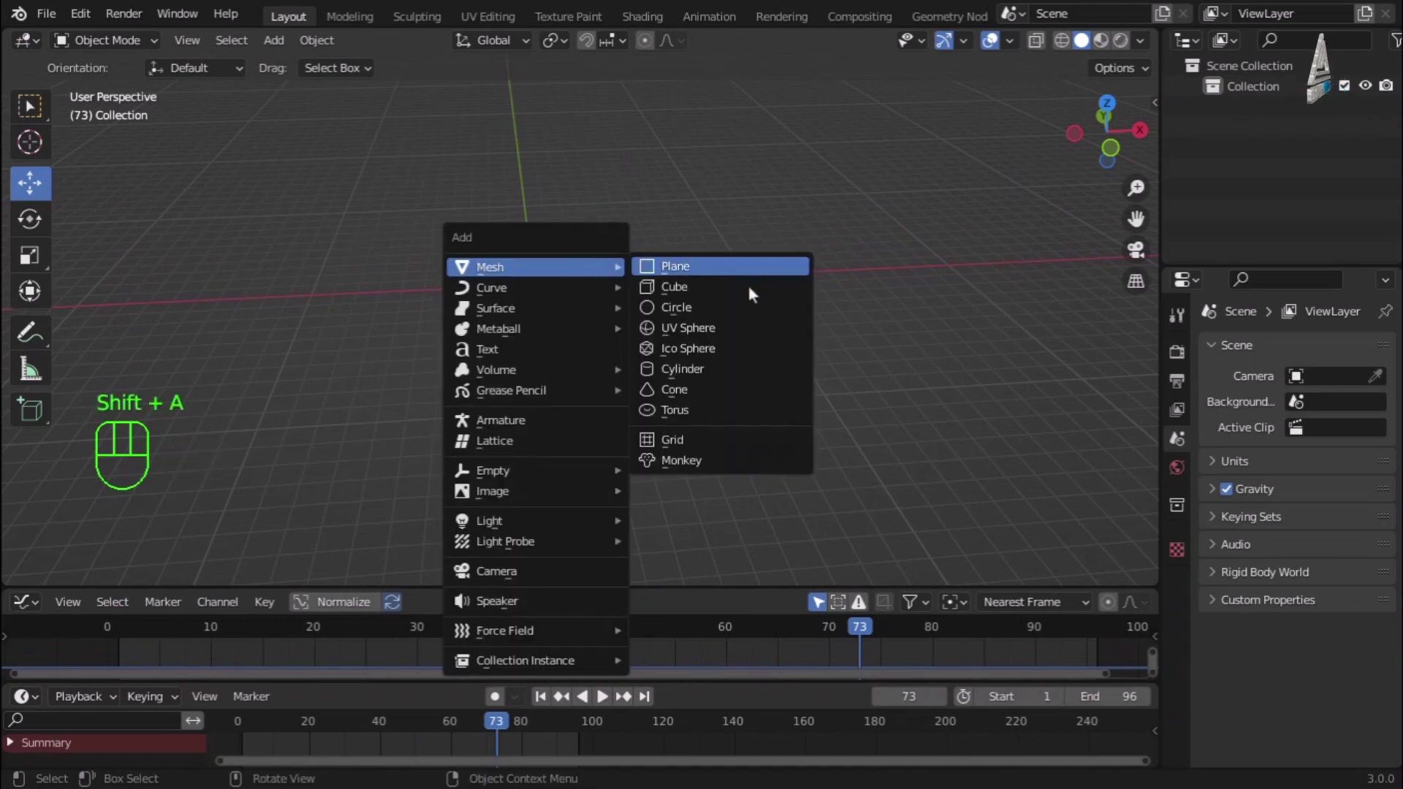
left_click(717, 333)
scroll(519, 248, "up", 4)
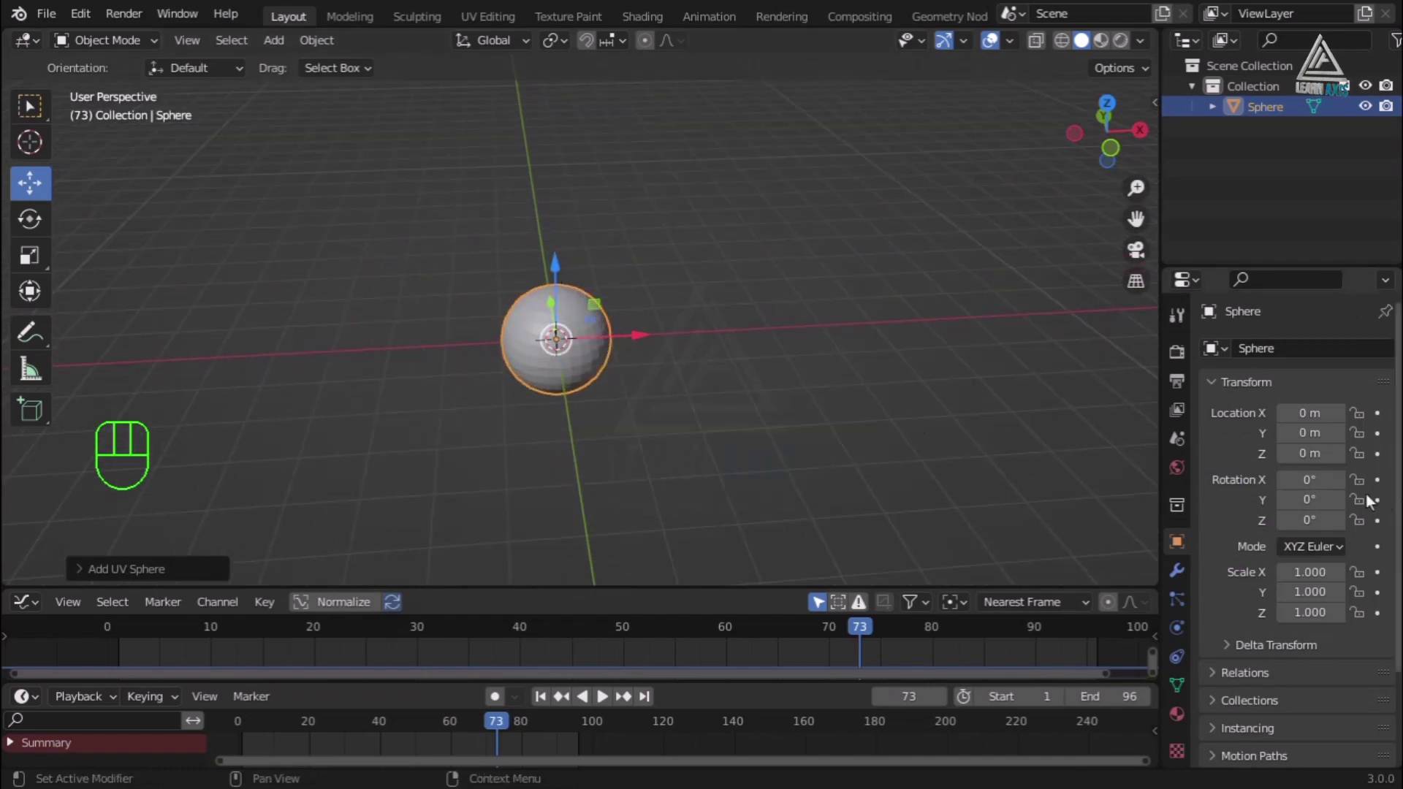
left_click(1309, 453)
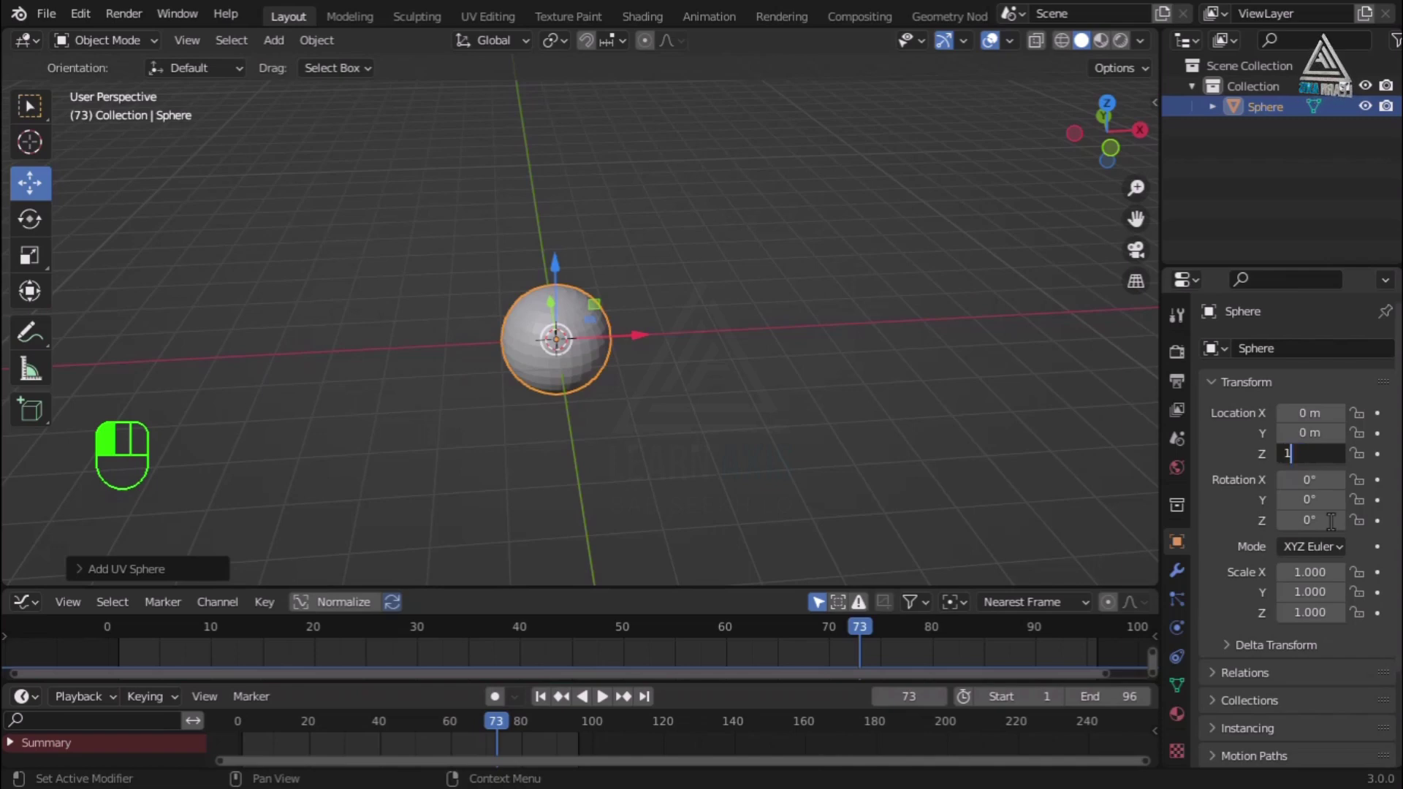
key("Return")
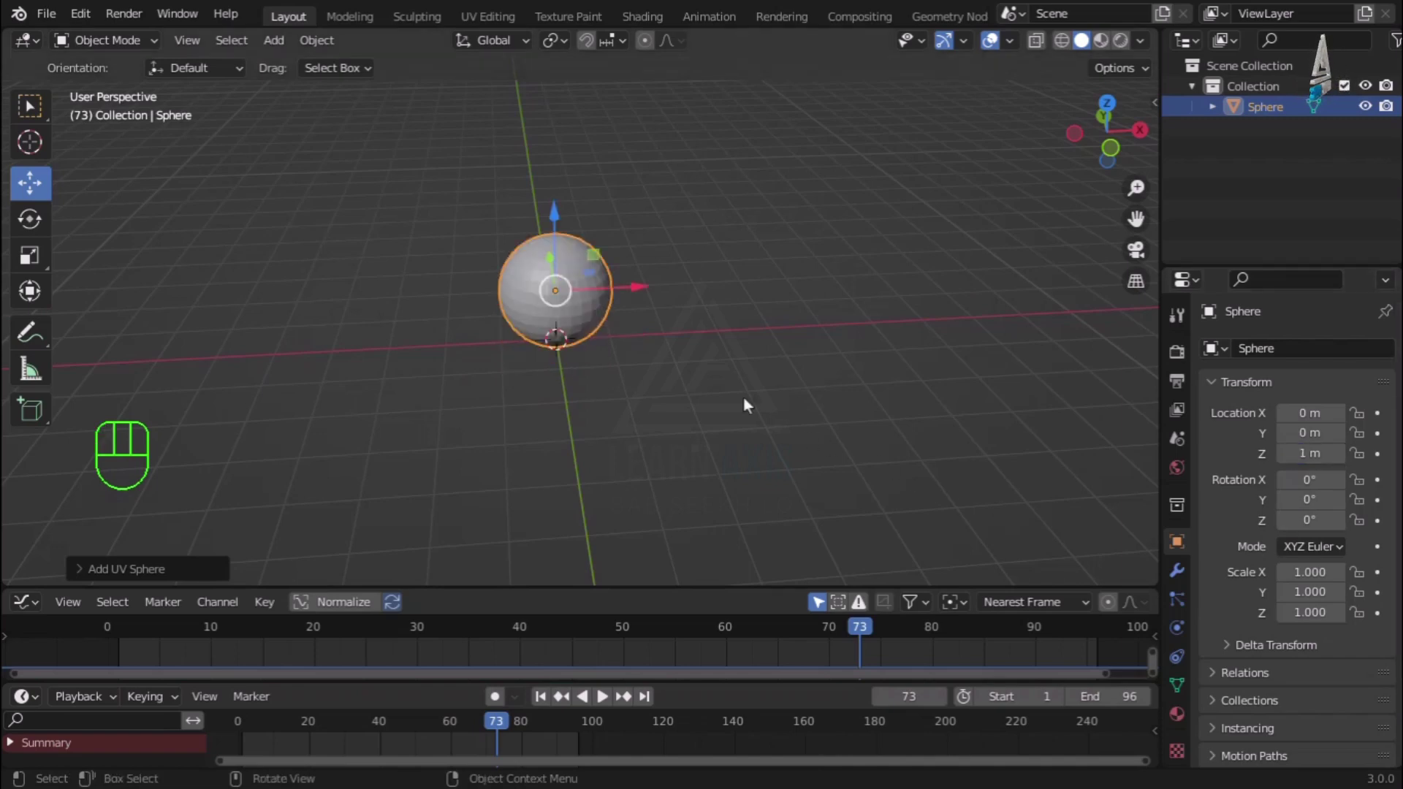
Shade the sphere smooth and show it from the front in a further enlarged 3D viewport, shrinking the Graph Editor.
right_click(550, 292)
left_click(550, 293)
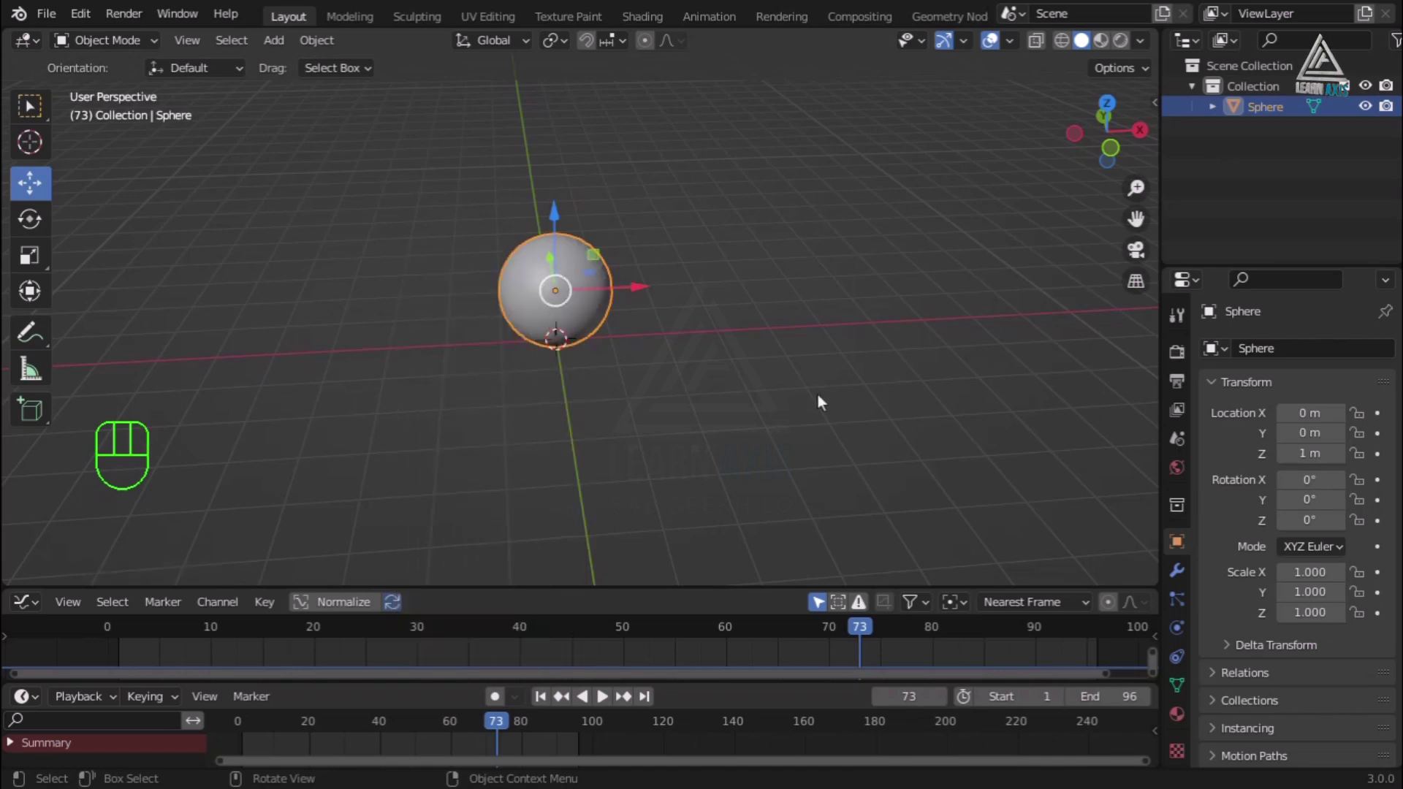
key("KP_1")
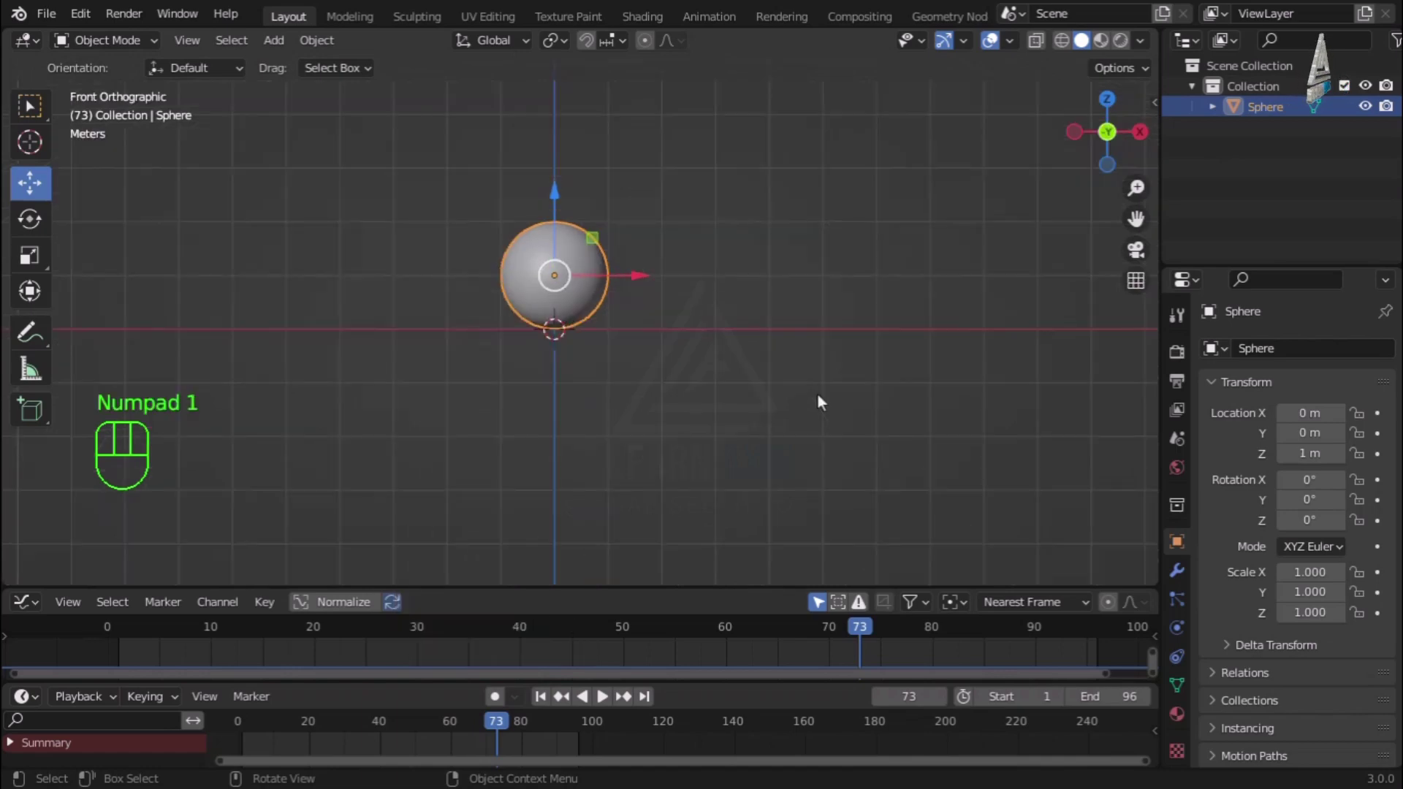
left_click_drag(1137, 217, 774, 677)
scroll(837, 244, "down", 4)
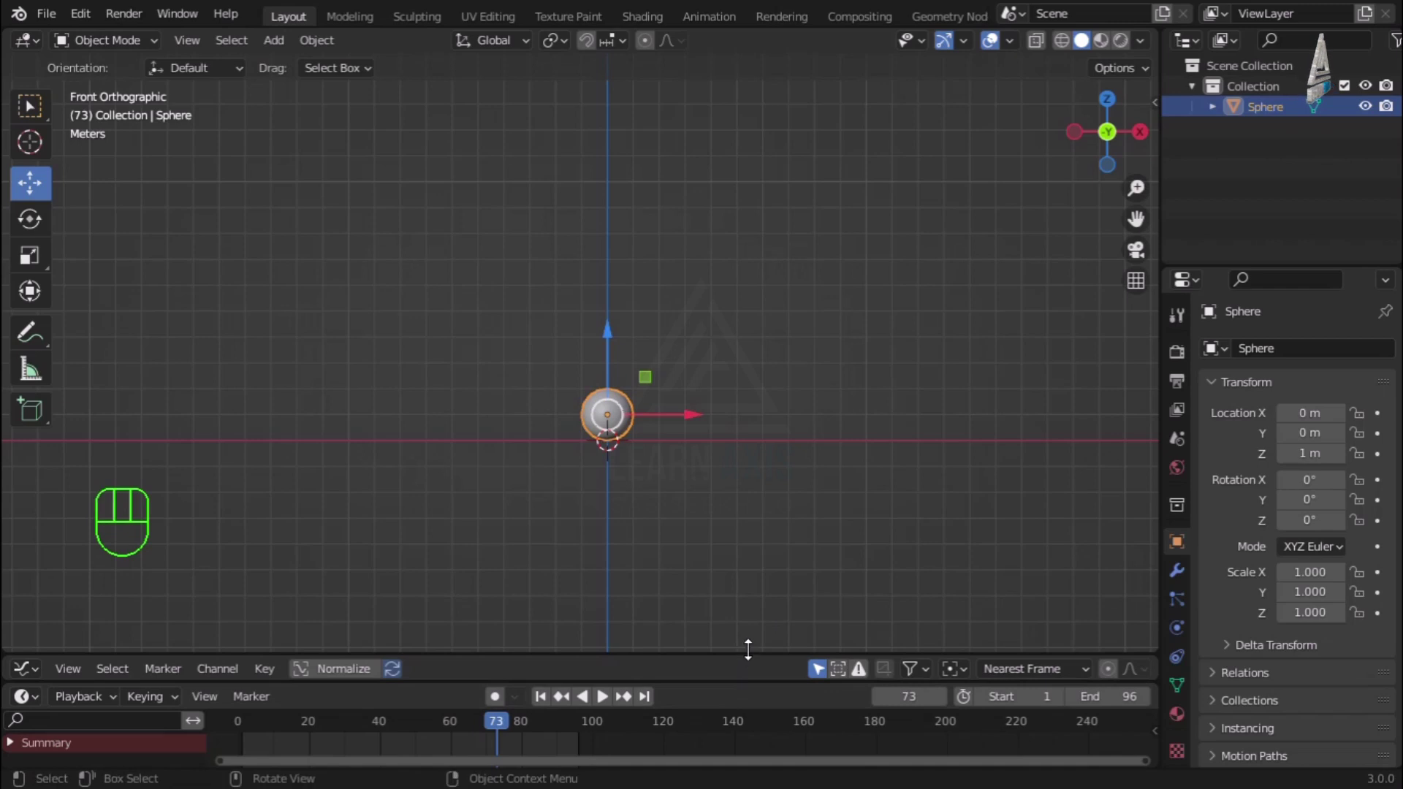
Enlarge the Timeline below the 3D viewport and return to the first frame.
left_click_drag(746, 654, 773, 563)
left_click_drag(759, 680, 780, 557)
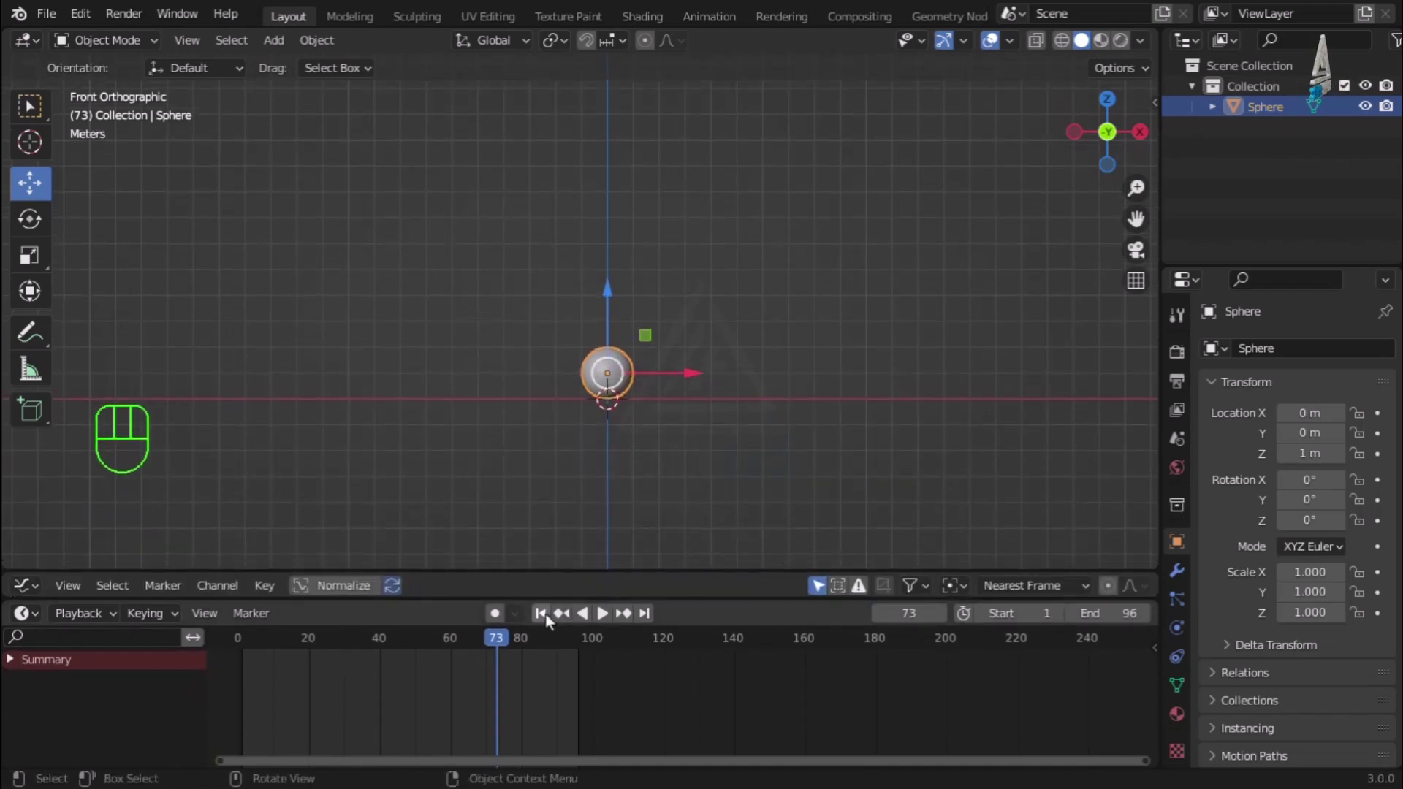
left_click(541, 613)
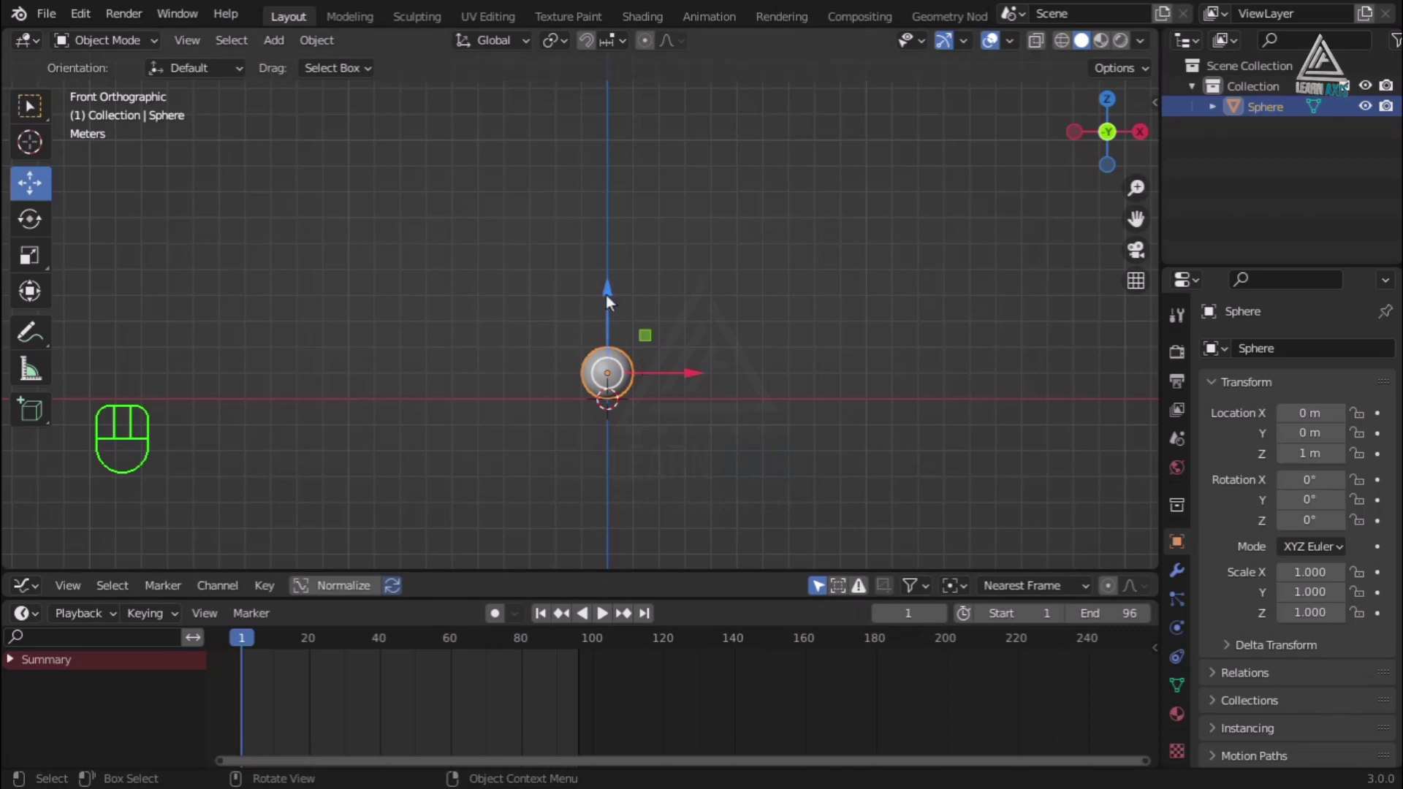
Set the sphere's Z location to 6 m and keyframe it at frame 1.
left_click(1293, 413)
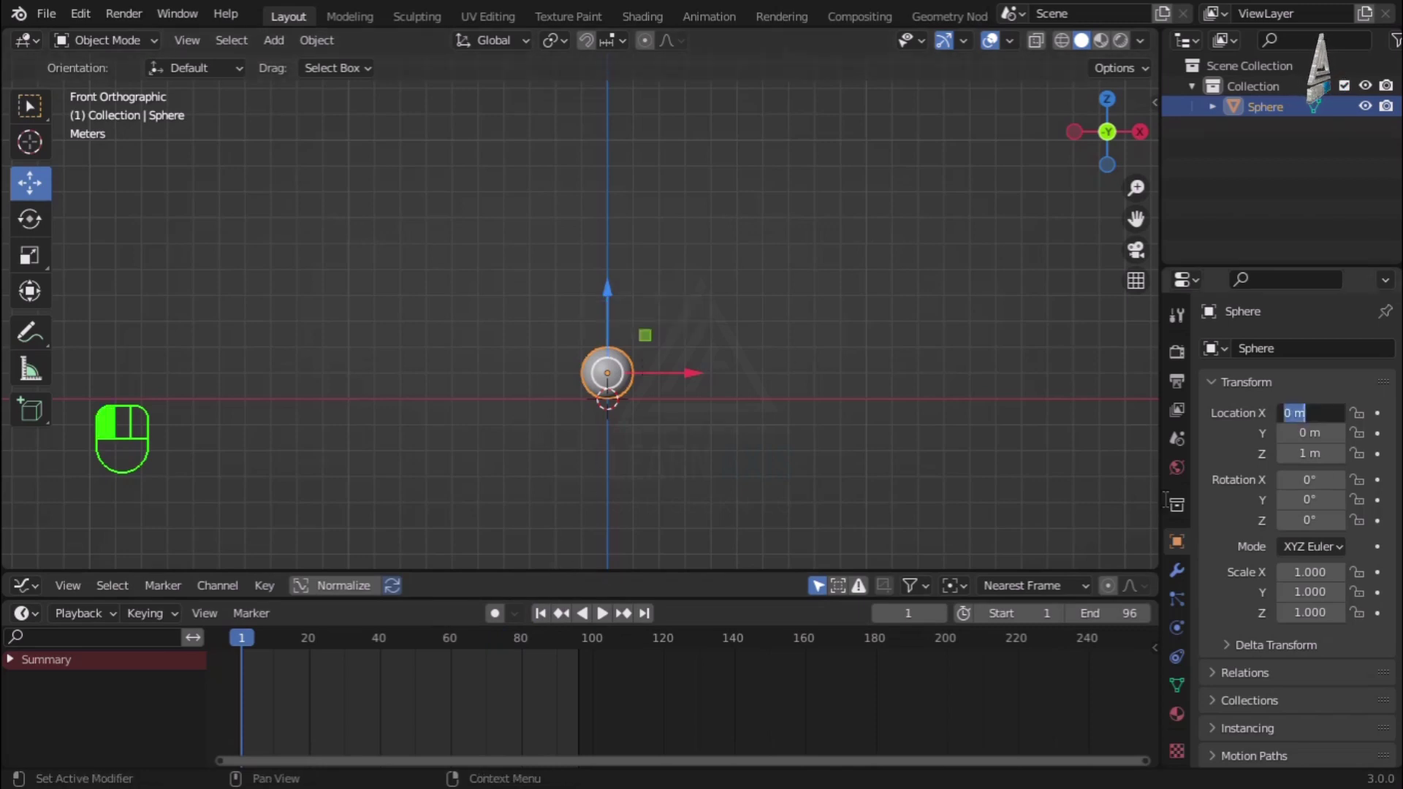
left_click(1312, 454)
type("6")
left_click(1321, 476)
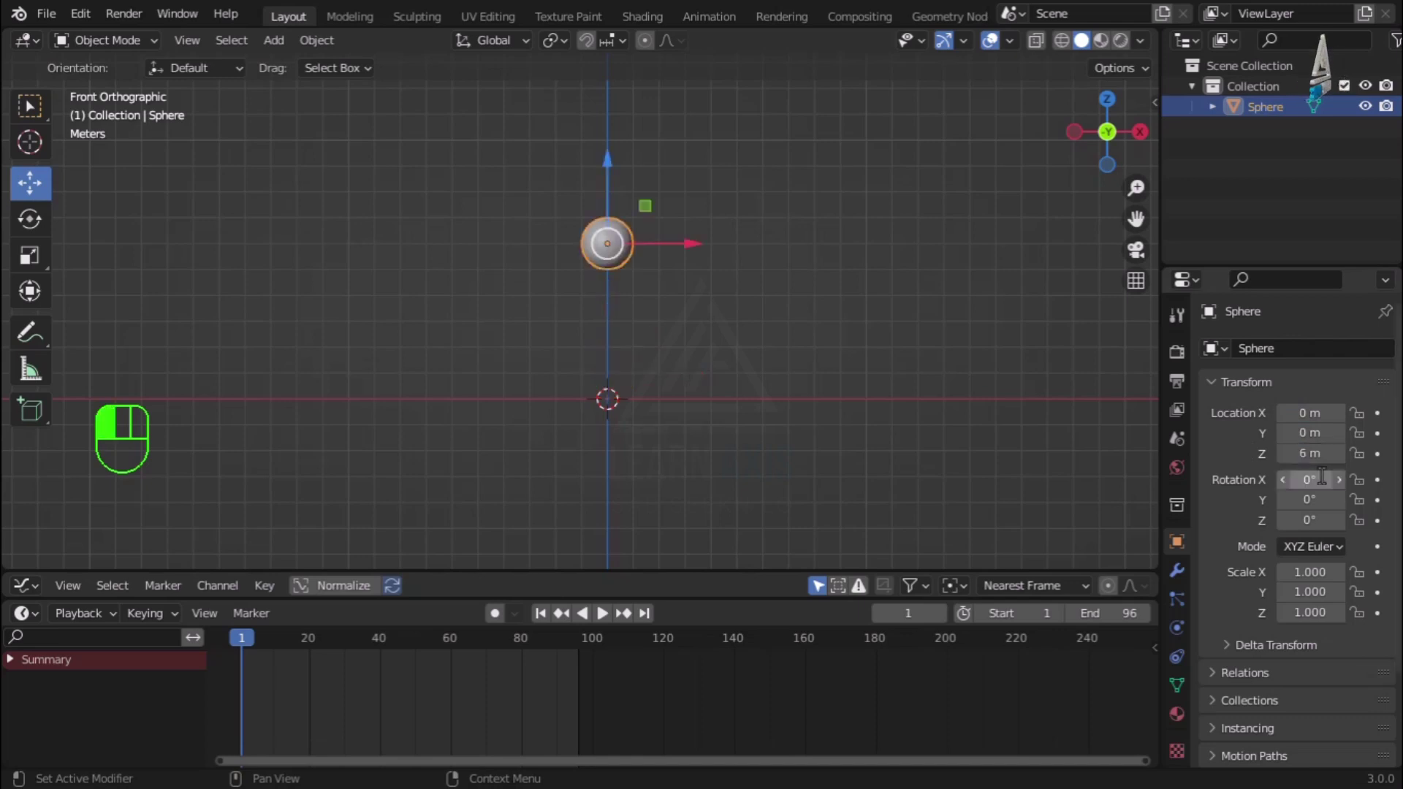
left_click(1377, 454)
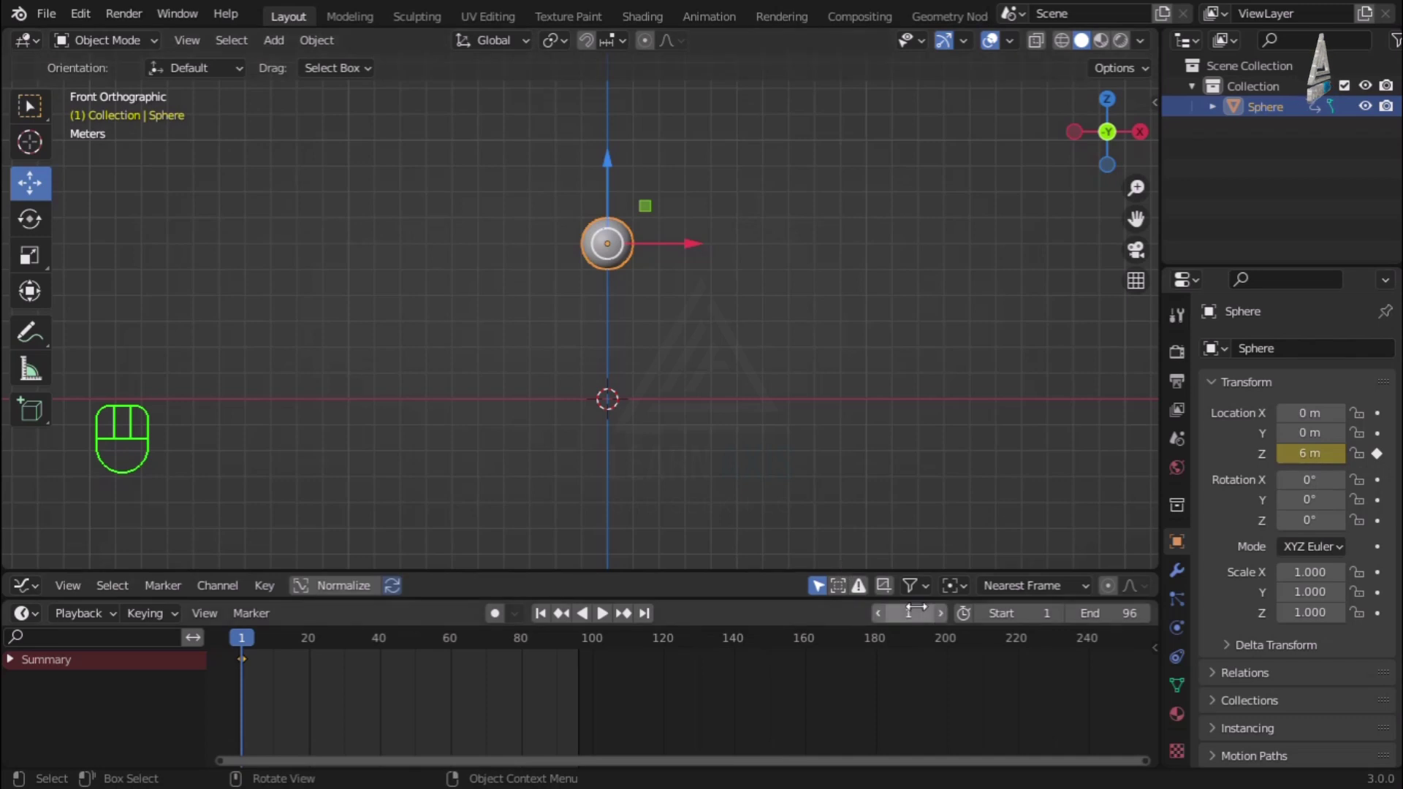
At frame 10, set the sphere's Z location to 1 m and keyframe it.
left_click(916, 606)
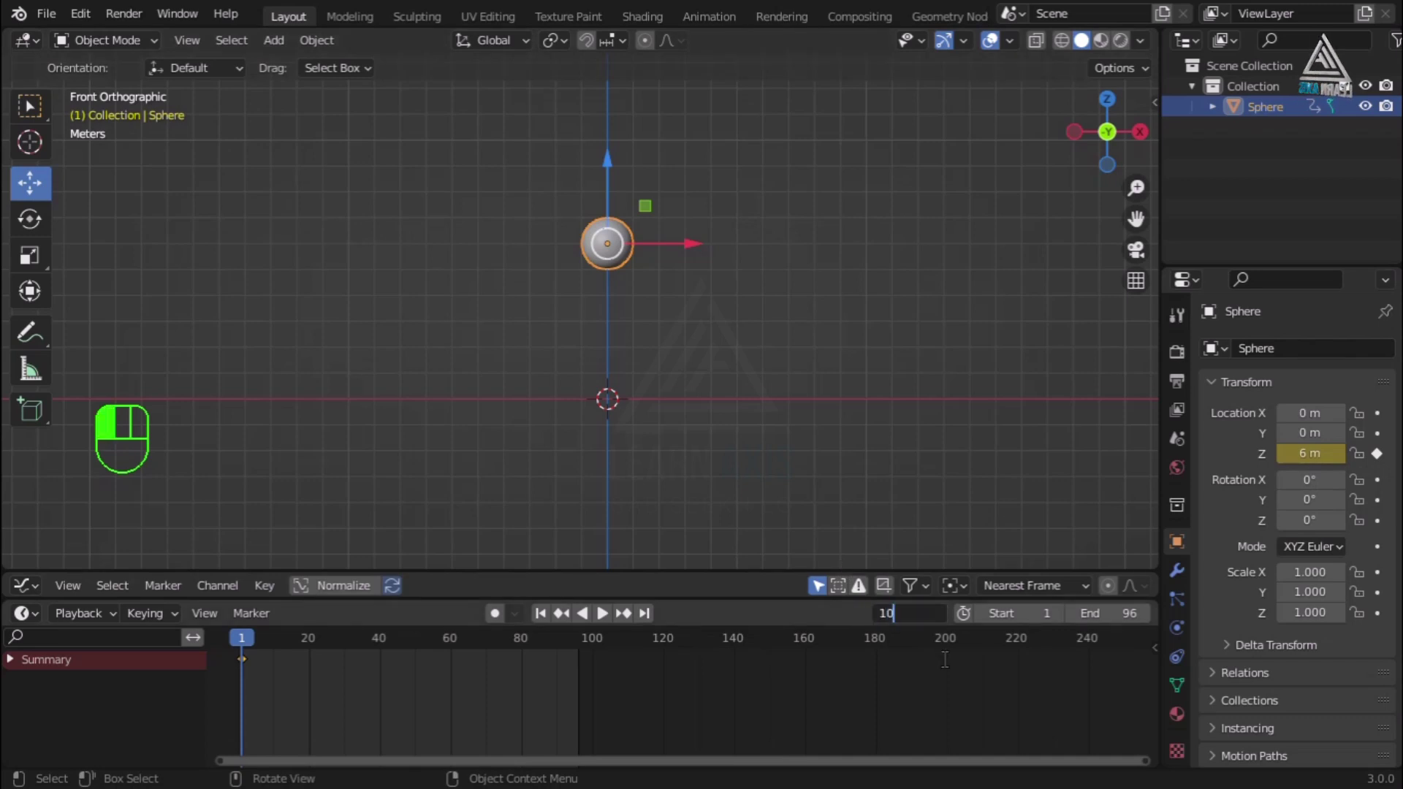
type("10")
key("Return")
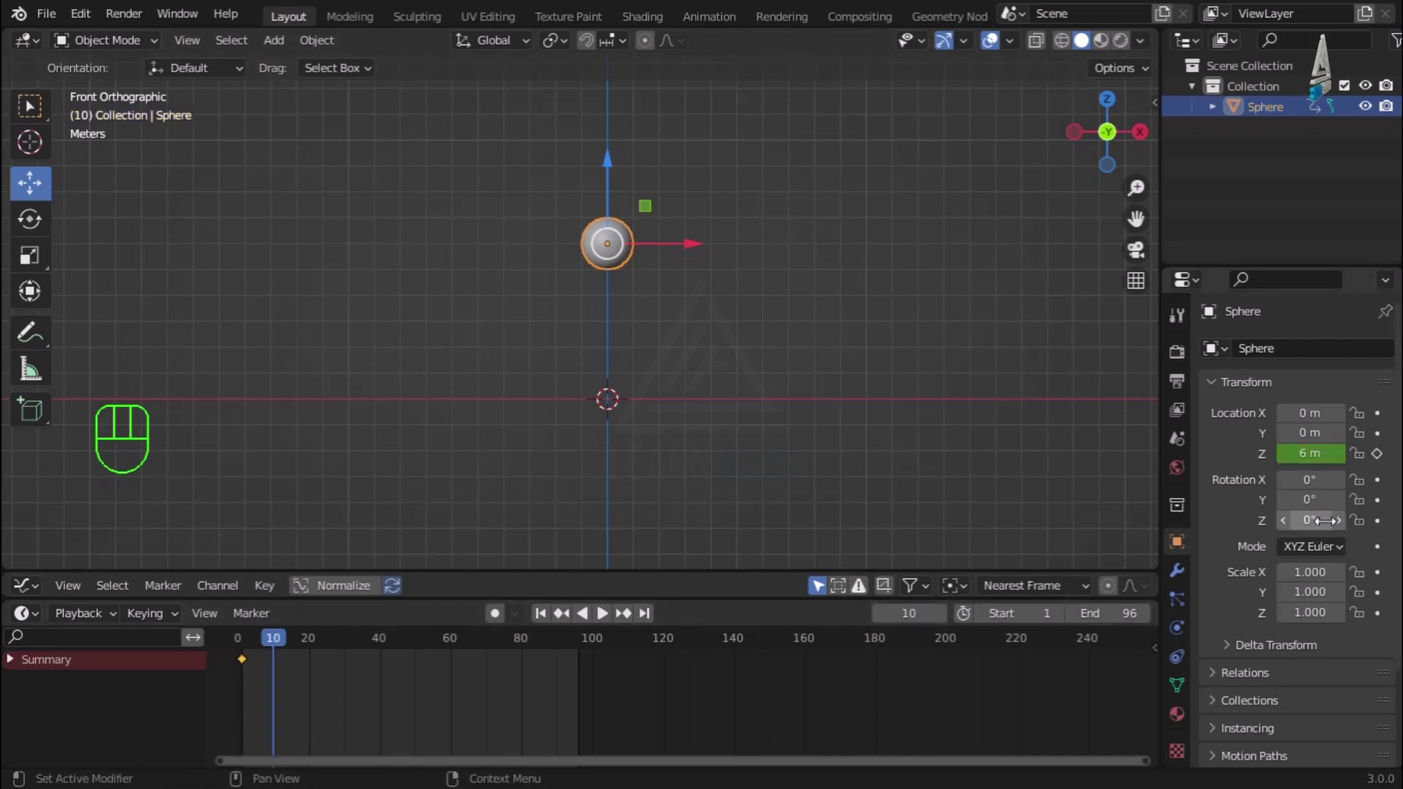
left_click(1307, 453)
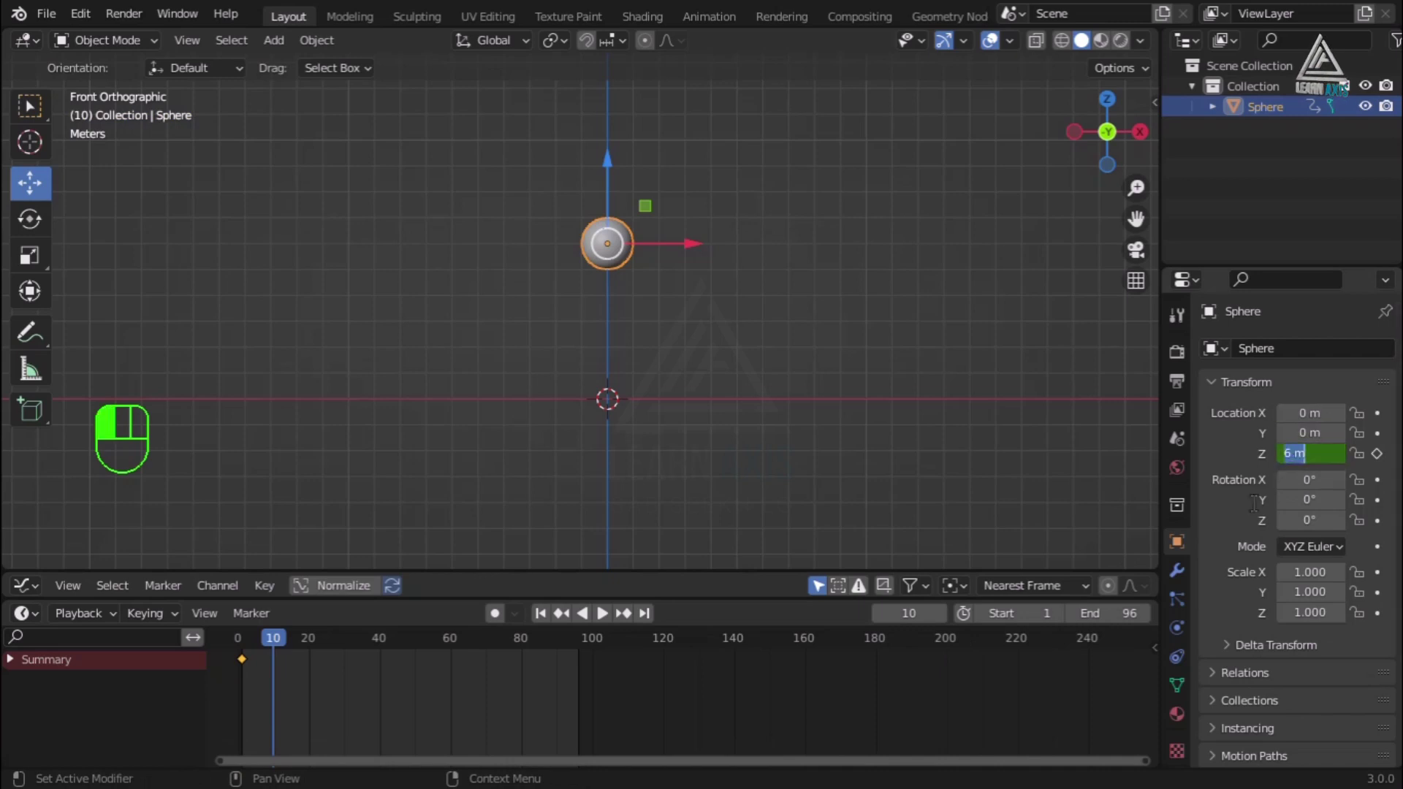
key("Return")
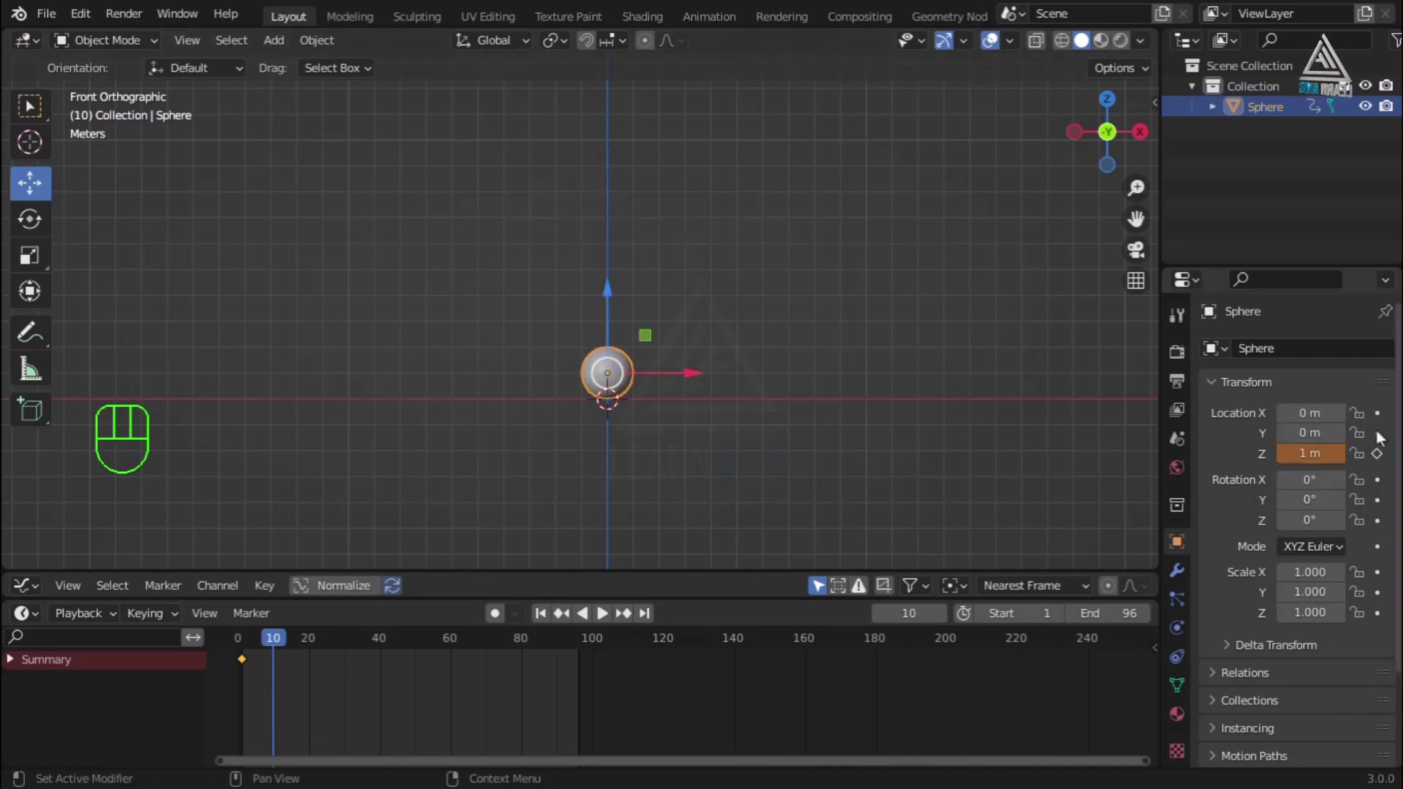
left_click(1377, 454)
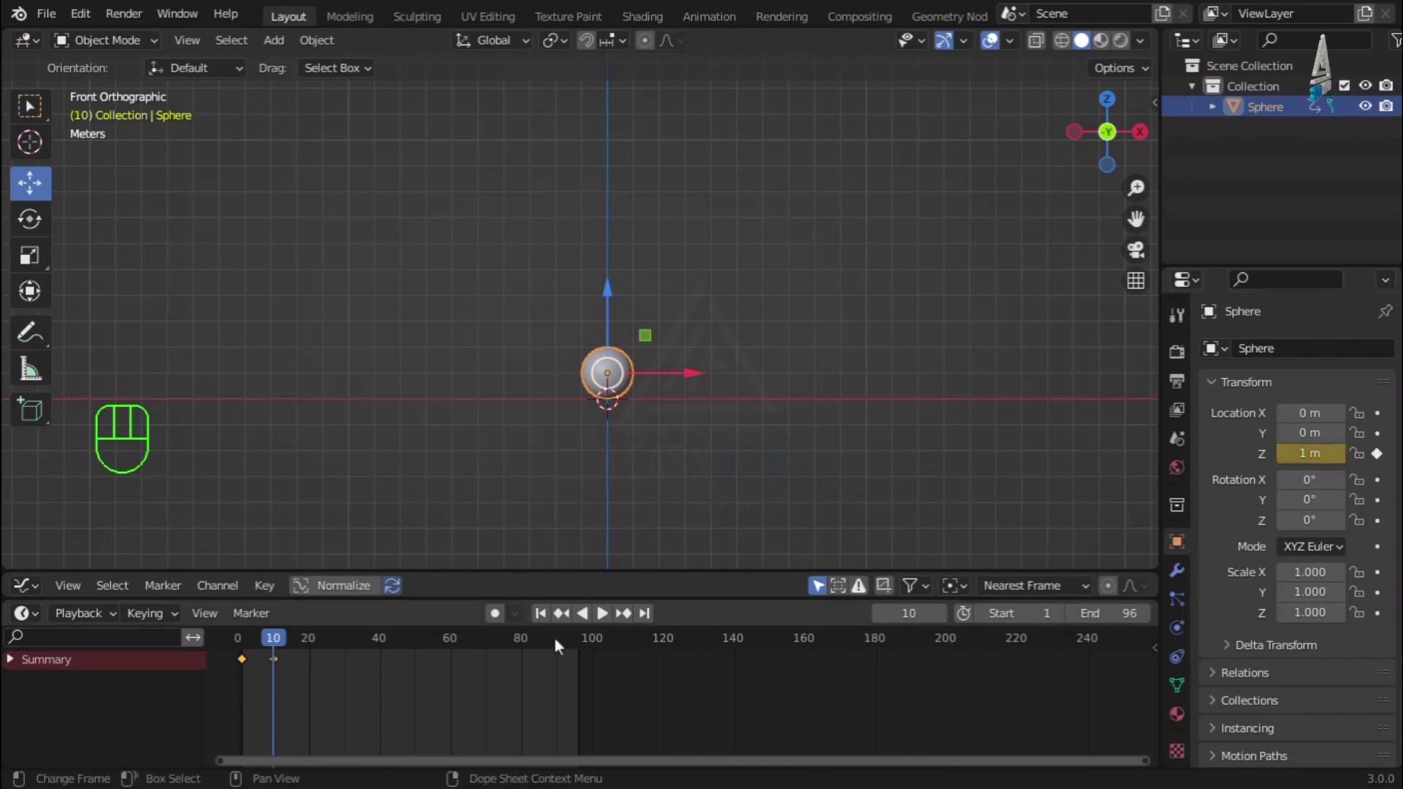
At frame 20, set the sphere's Z location to 4 m and keyframe it.
left_click_drag(278, 638, 308, 658)
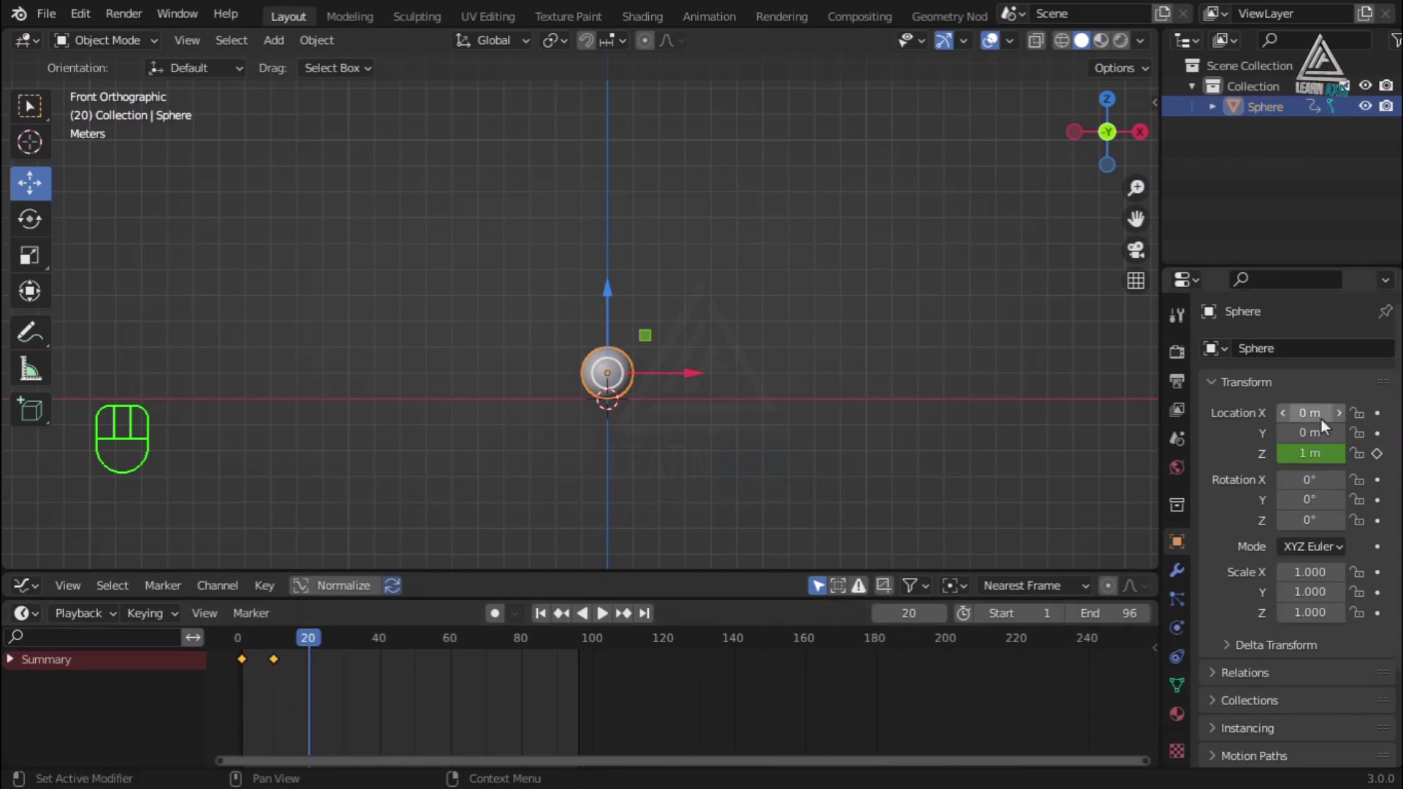
left_click(1309, 453)
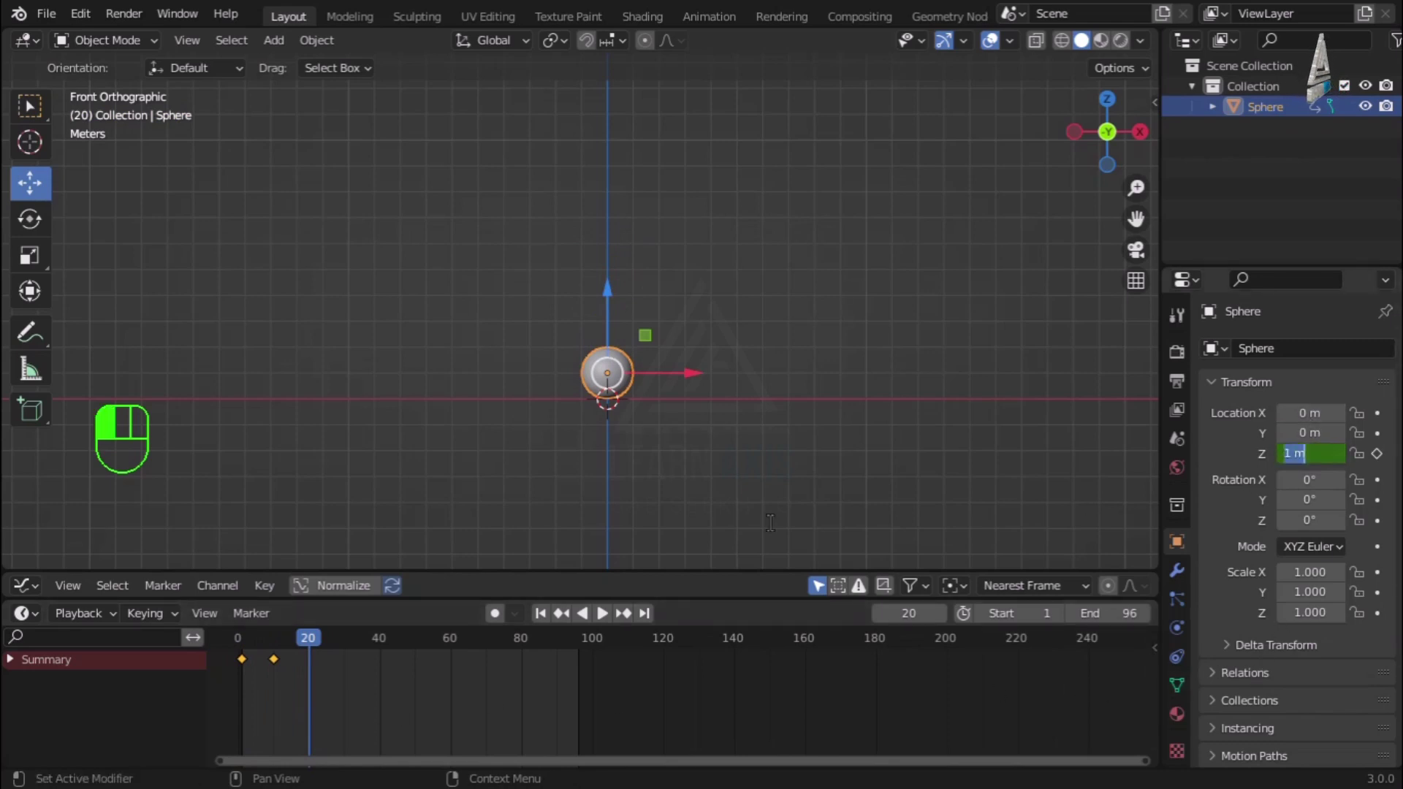
key("Return")
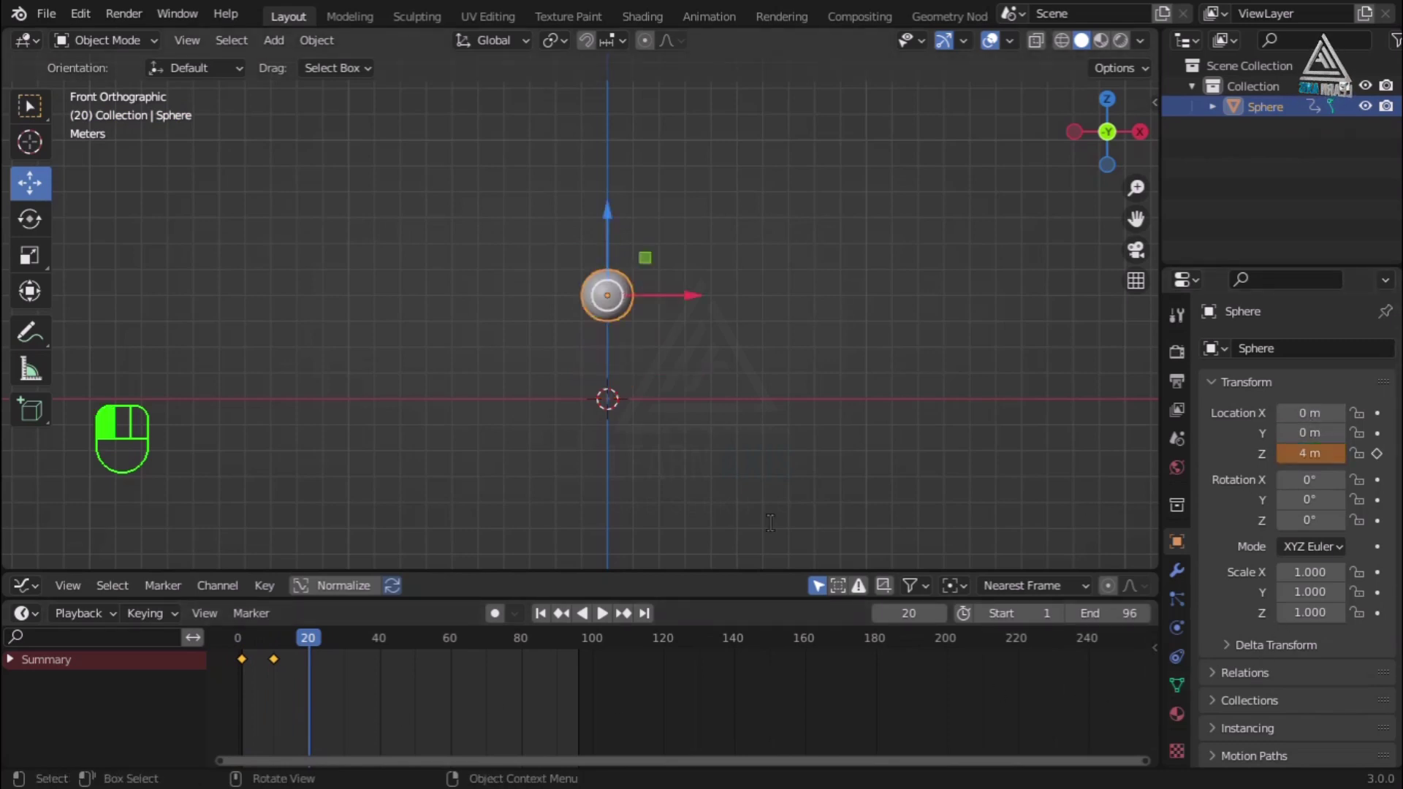
left_click(1377, 453)
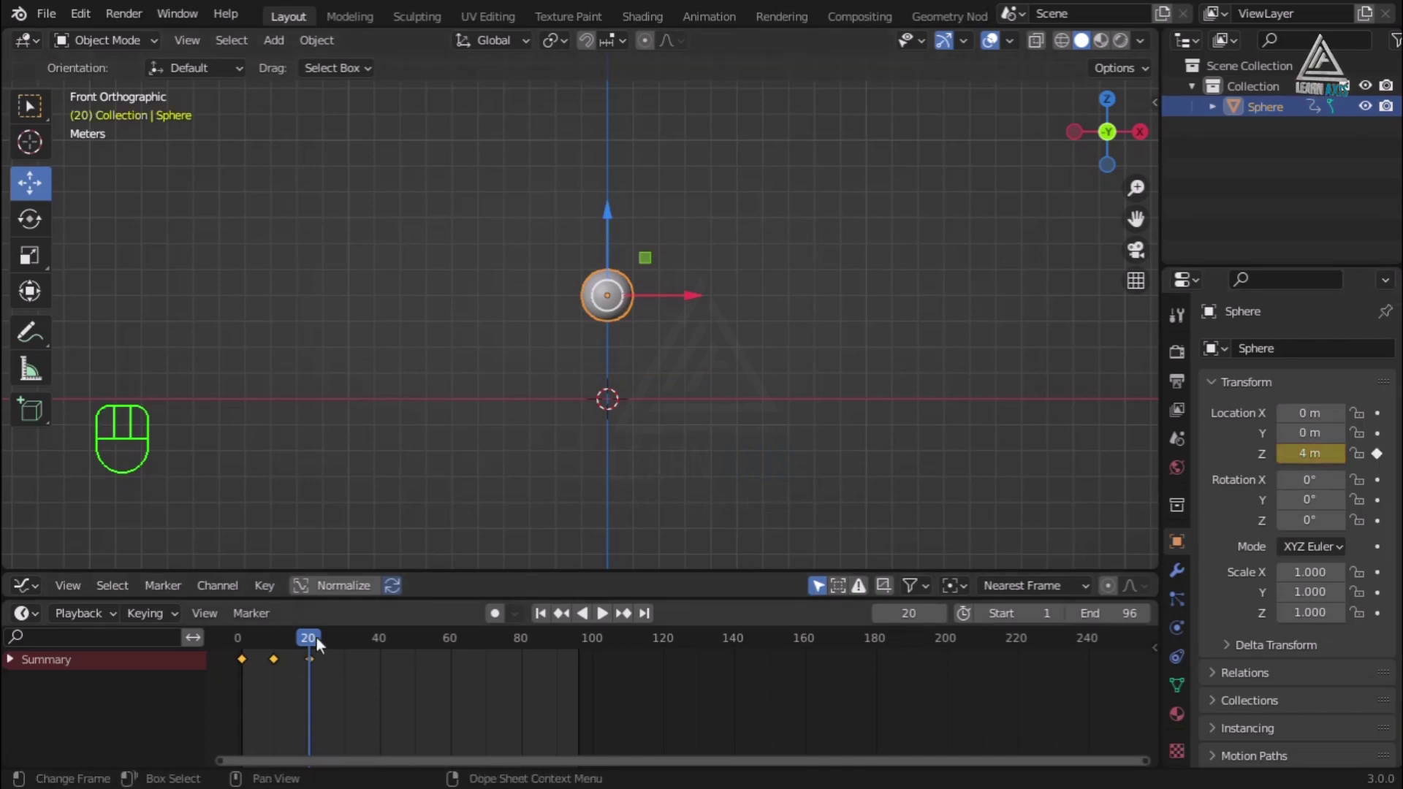
Duplicate the frame 10 keyframe to frame 30 so the sphere returns to the ground.
left_click_drag(307, 637, 393, 642)
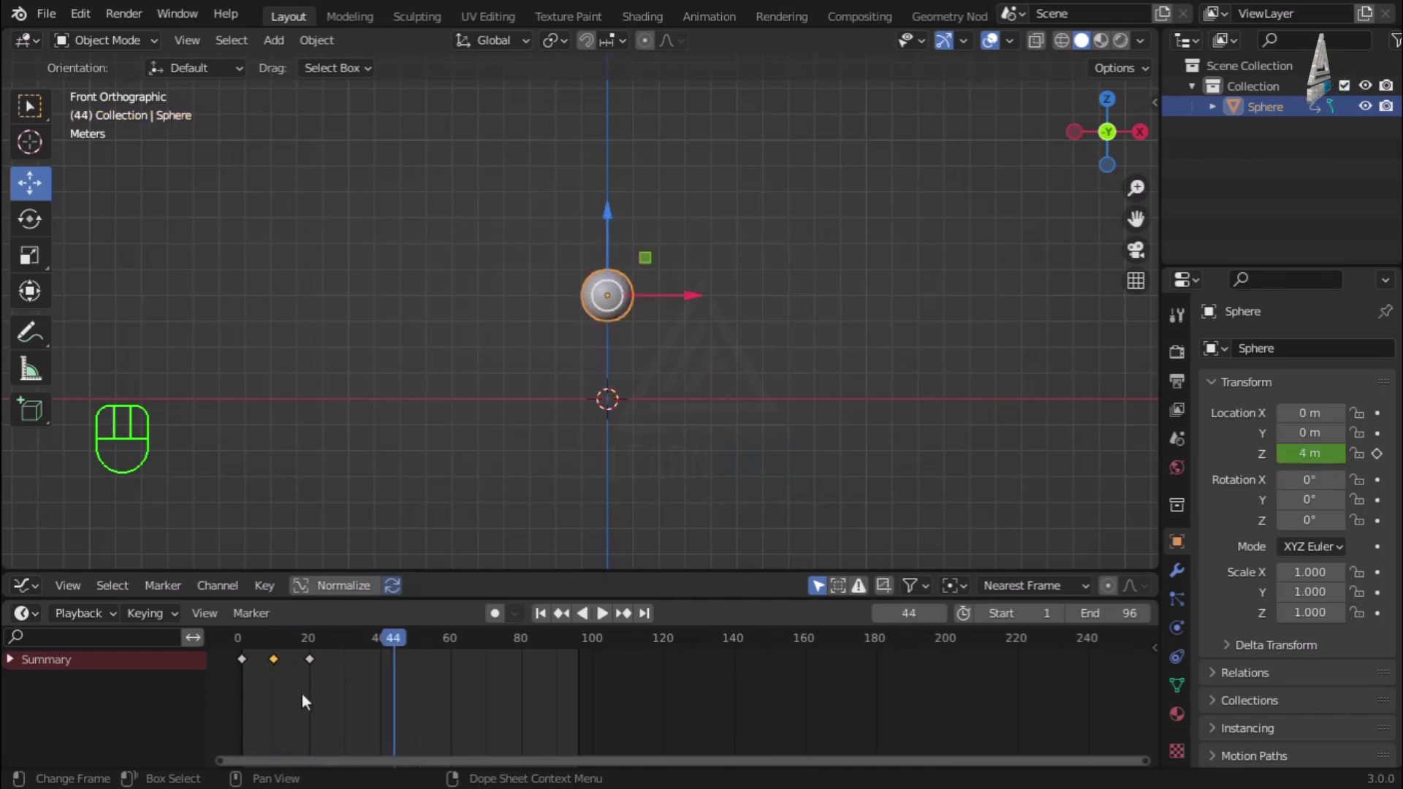
key("shift+d")
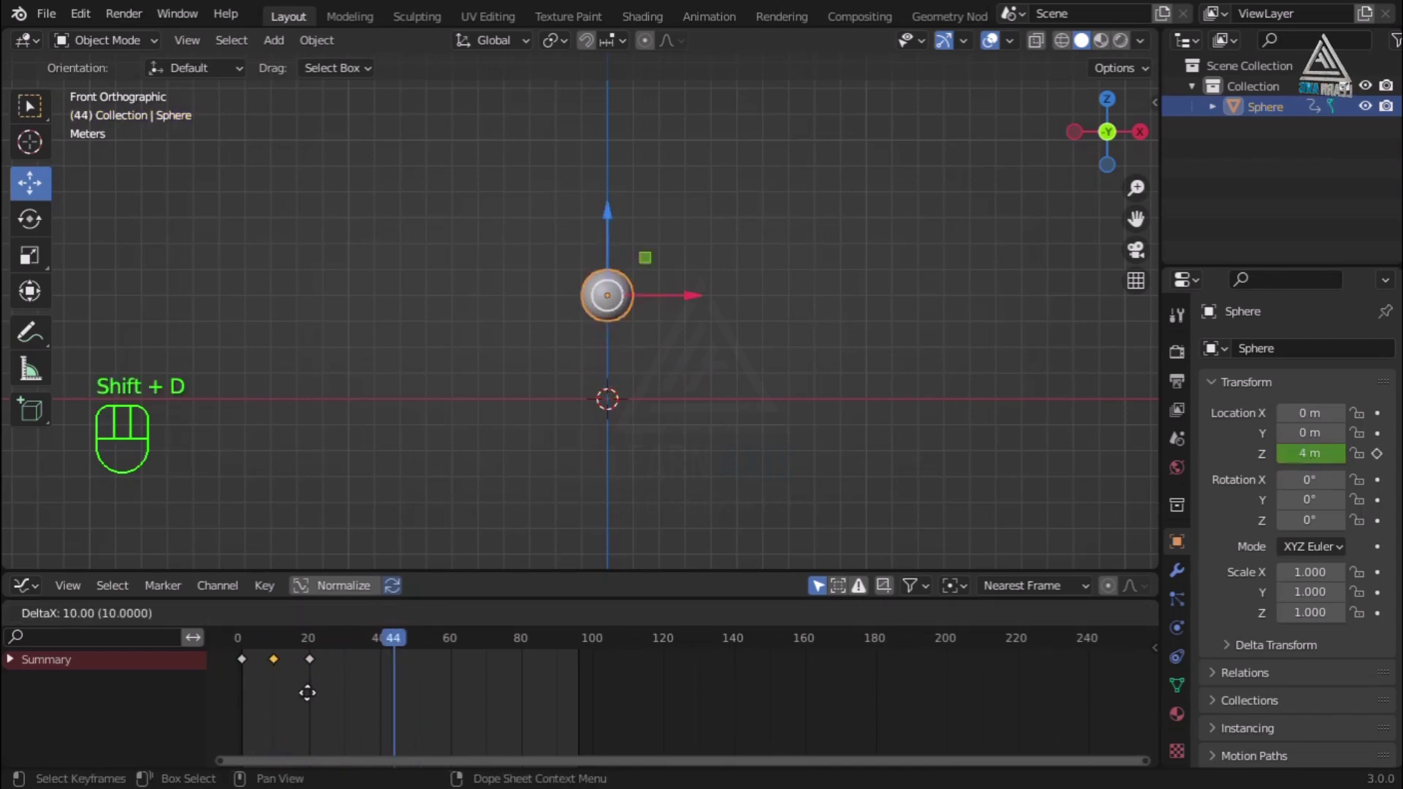
left_click(372, 698)
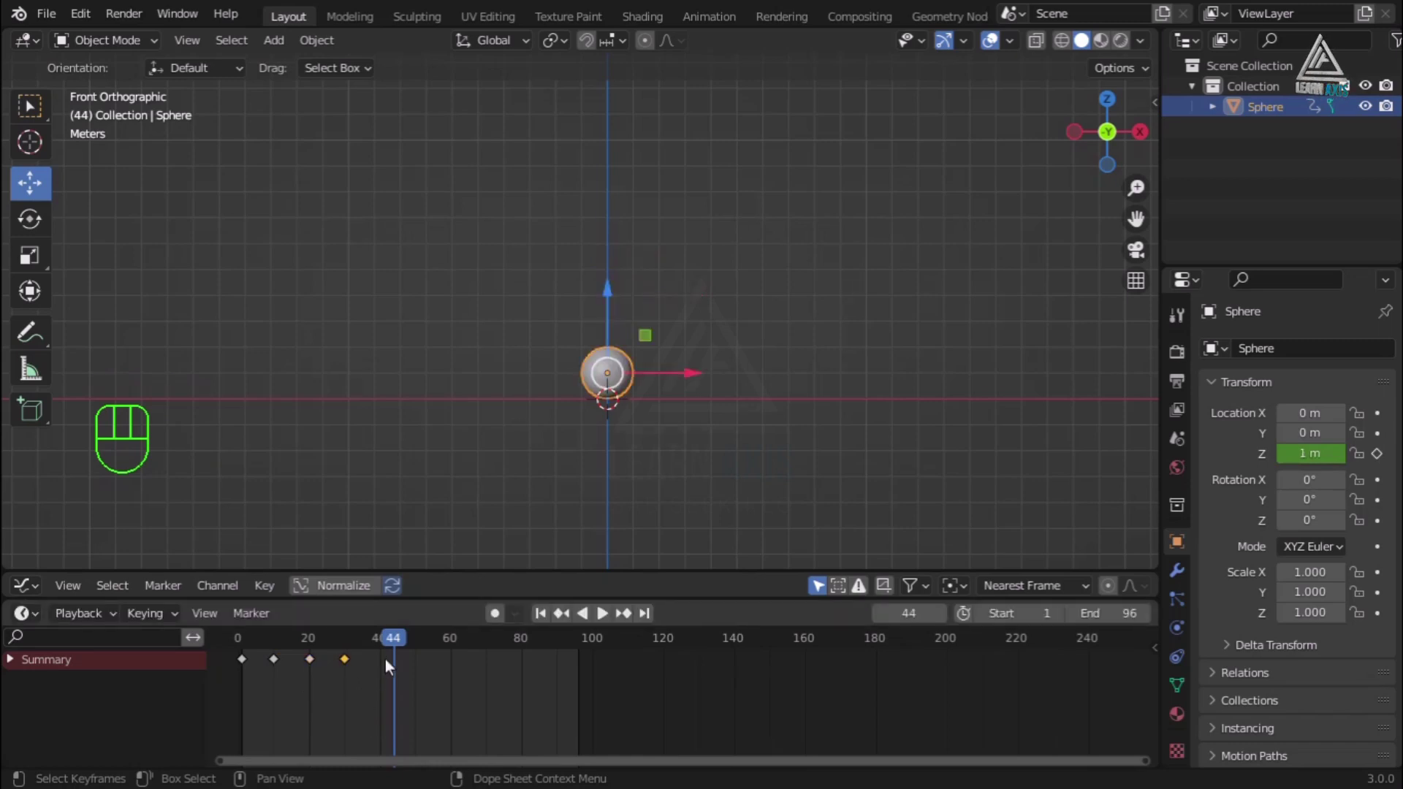
At frame 40, set the sphere's Z location to 2 m and keyframe it.
mouse_move(389, 637)
left_mouse_down()
mouse_move(334, 644)
mouse_move(379, 655)
left_mouse_up()
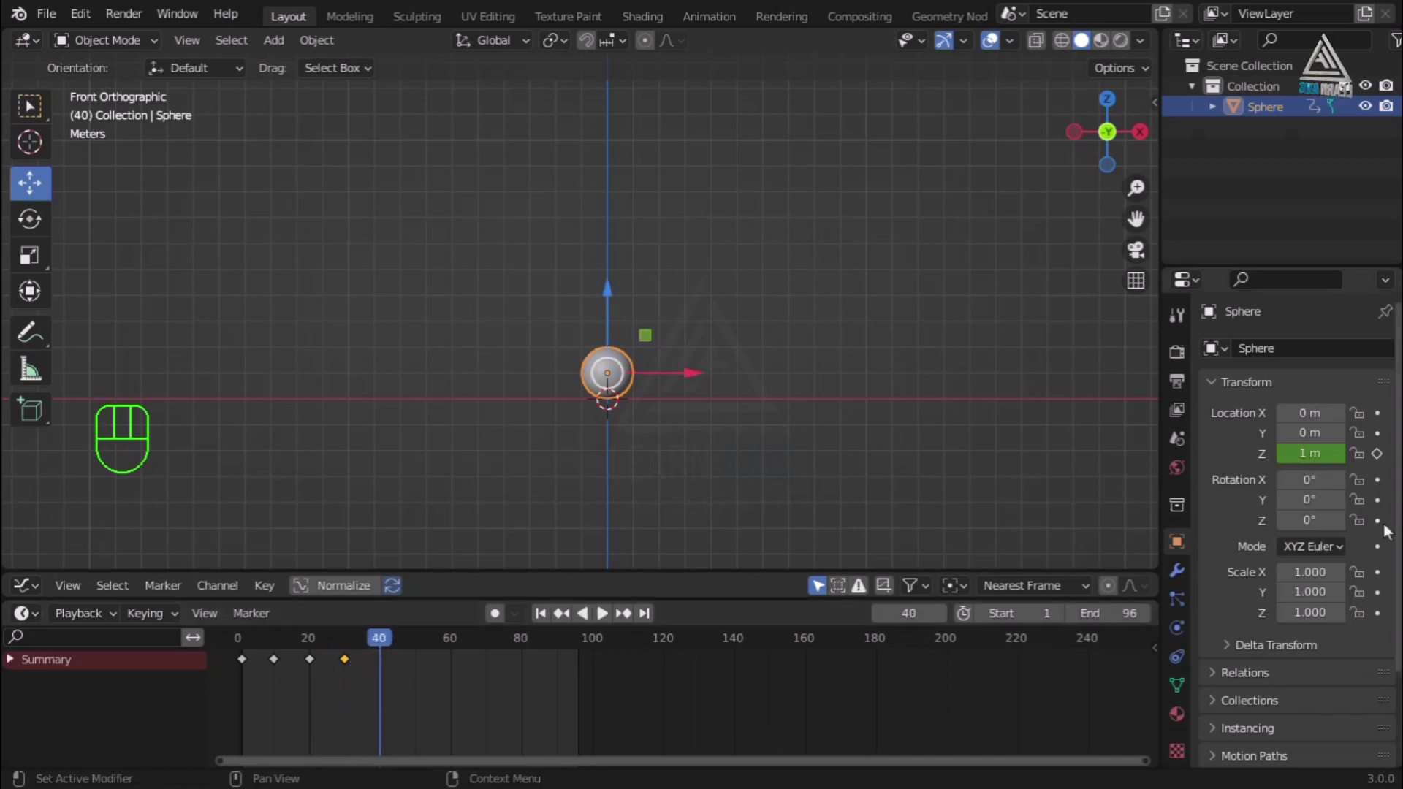
left_click(1309, 453)
type("2")
left_click(831, 541)
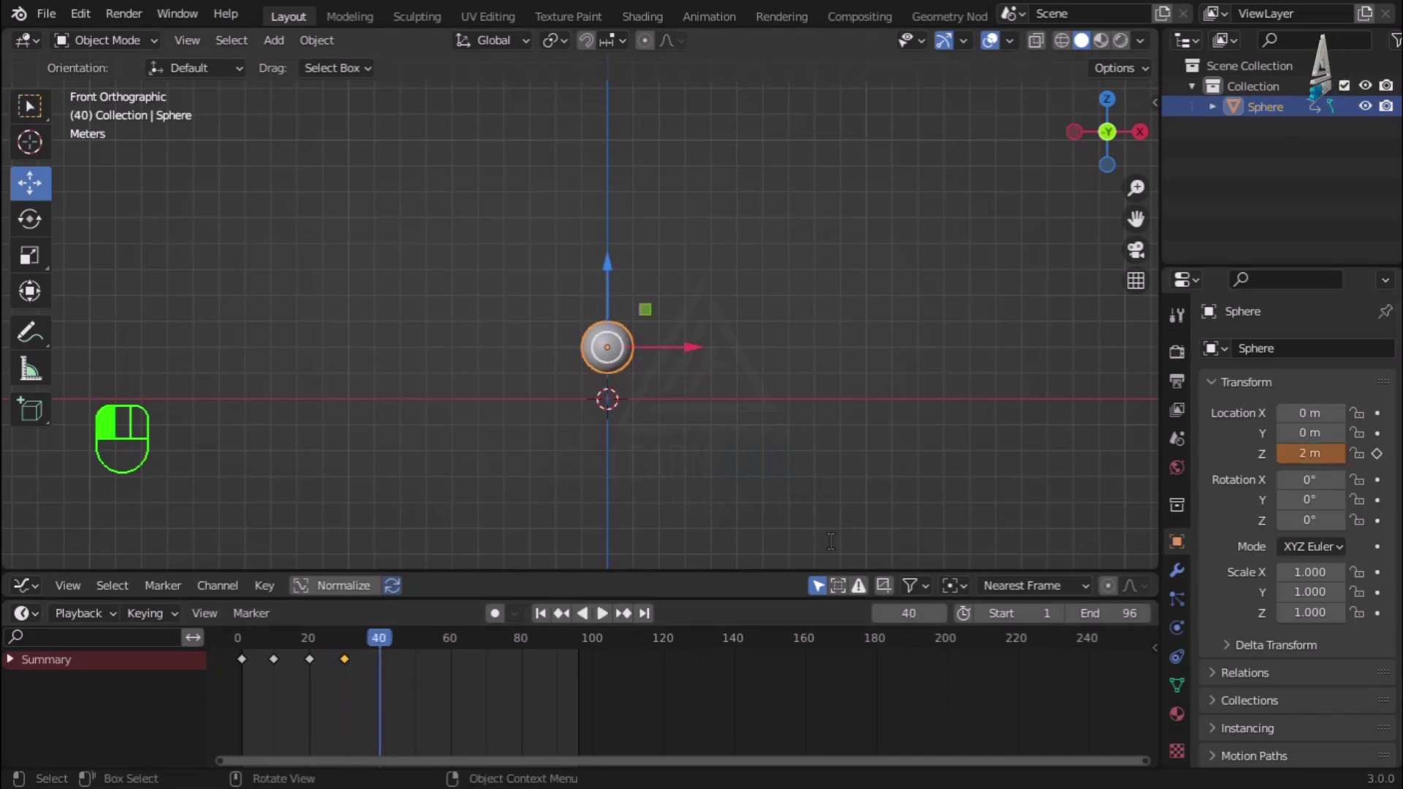
left_click(1377, 453)
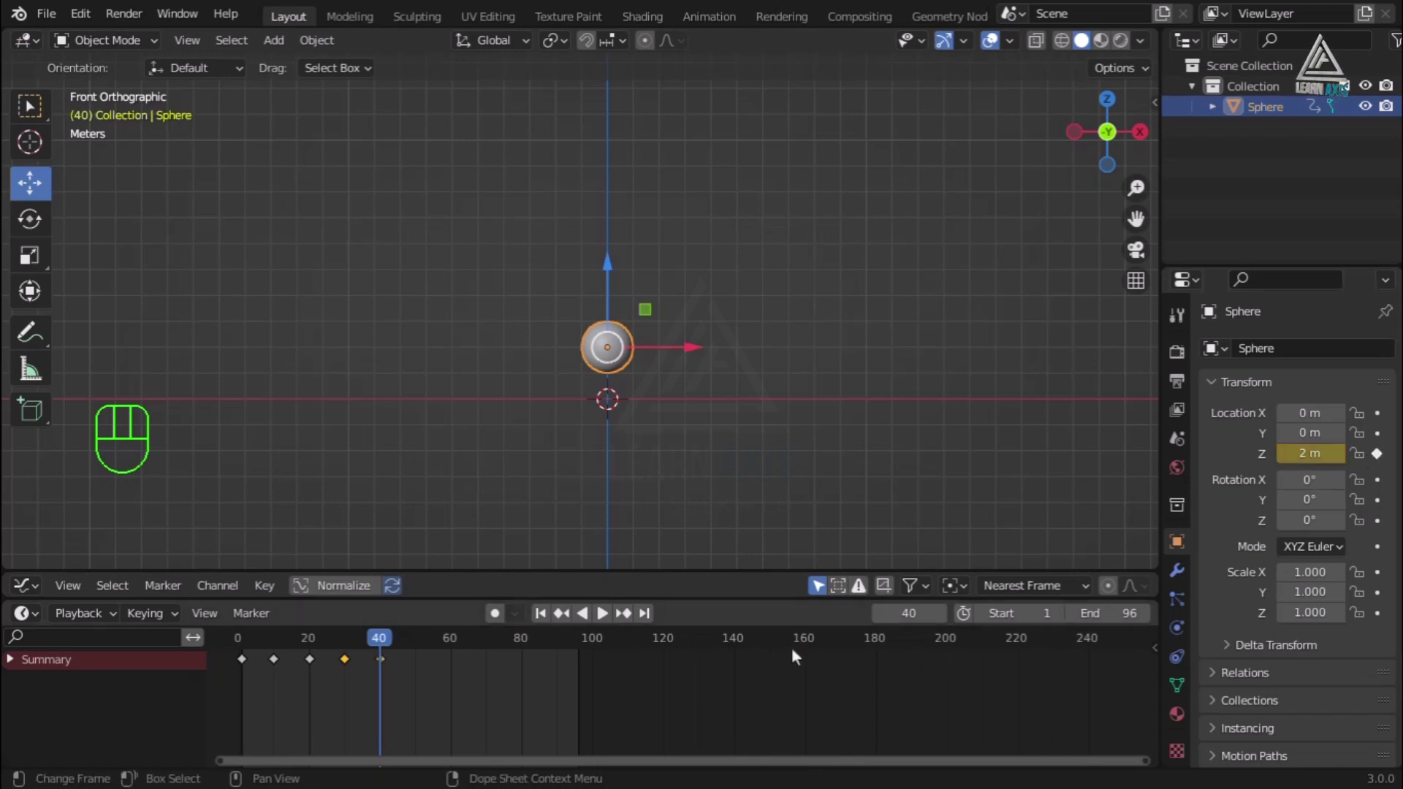
Duplicate the frame 30 ground keyframe to frames 50 and 60.
left_click(375, 638)
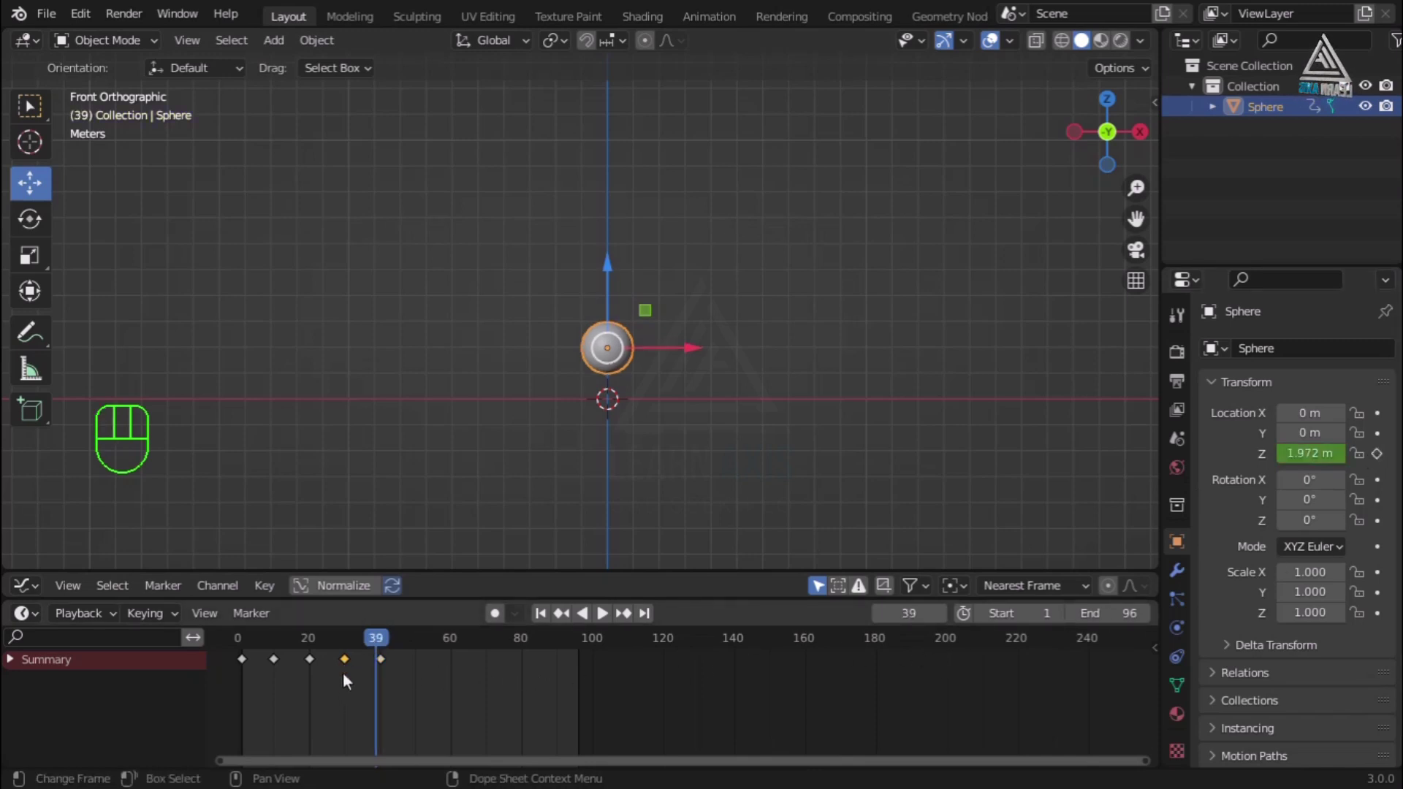
key("shift+d")
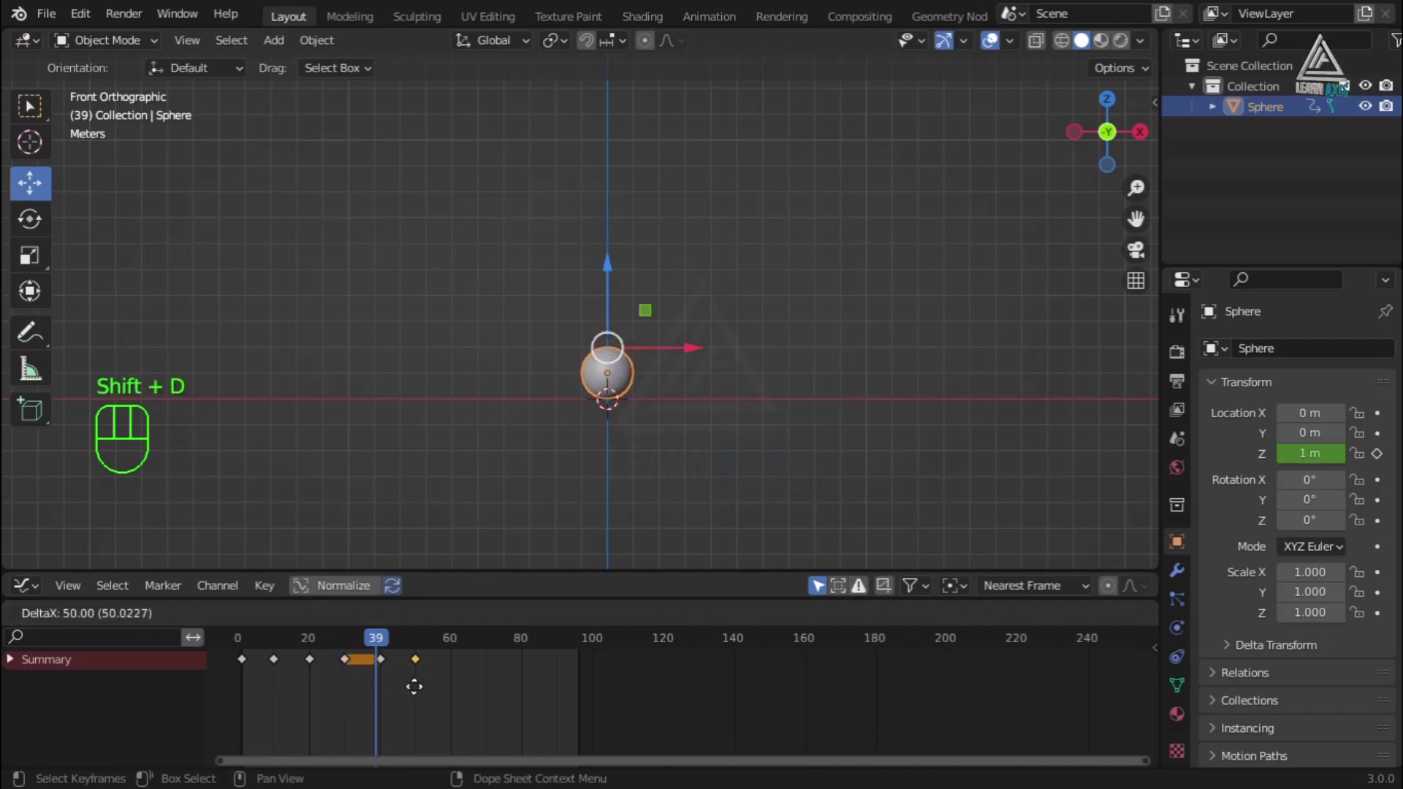
right_click(414, 686)
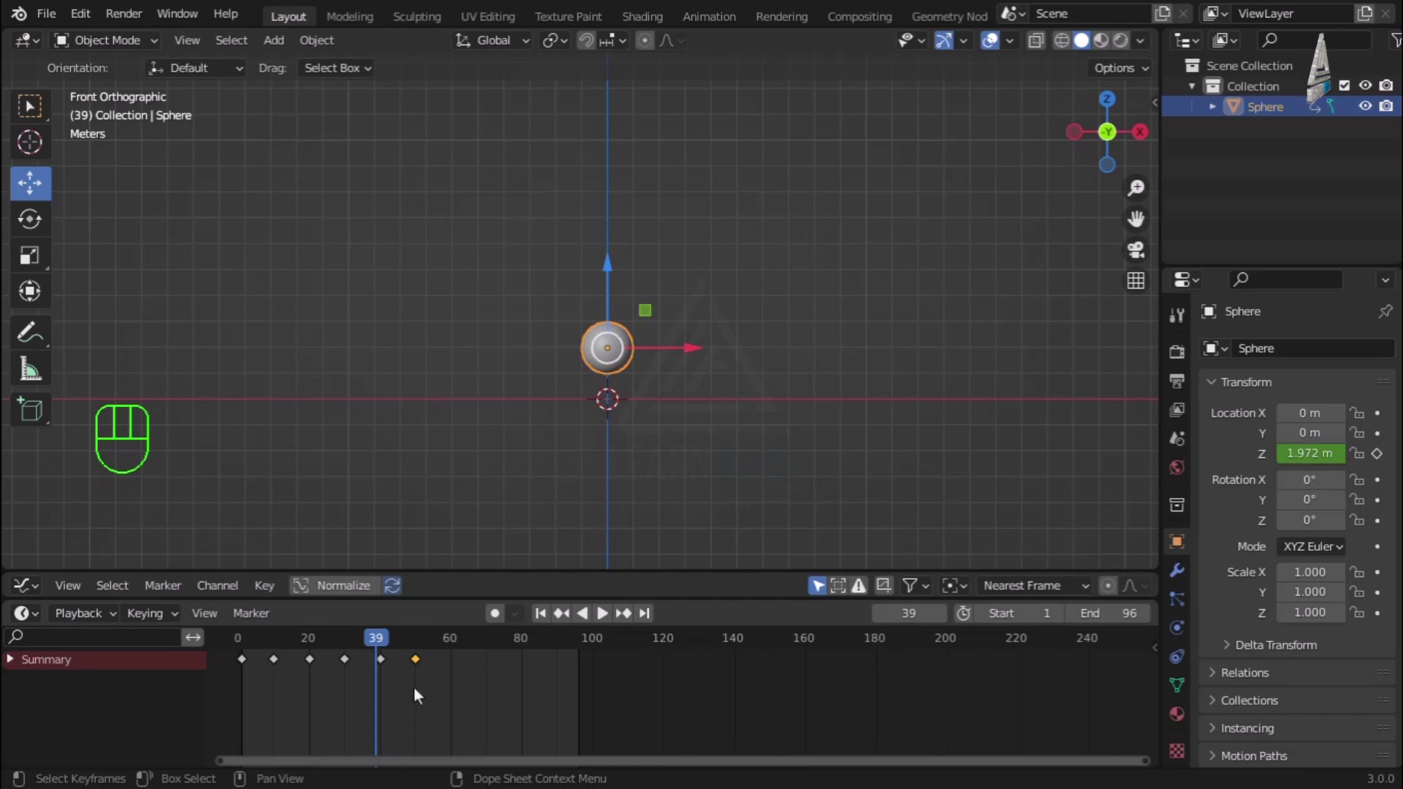
key("shift+d")
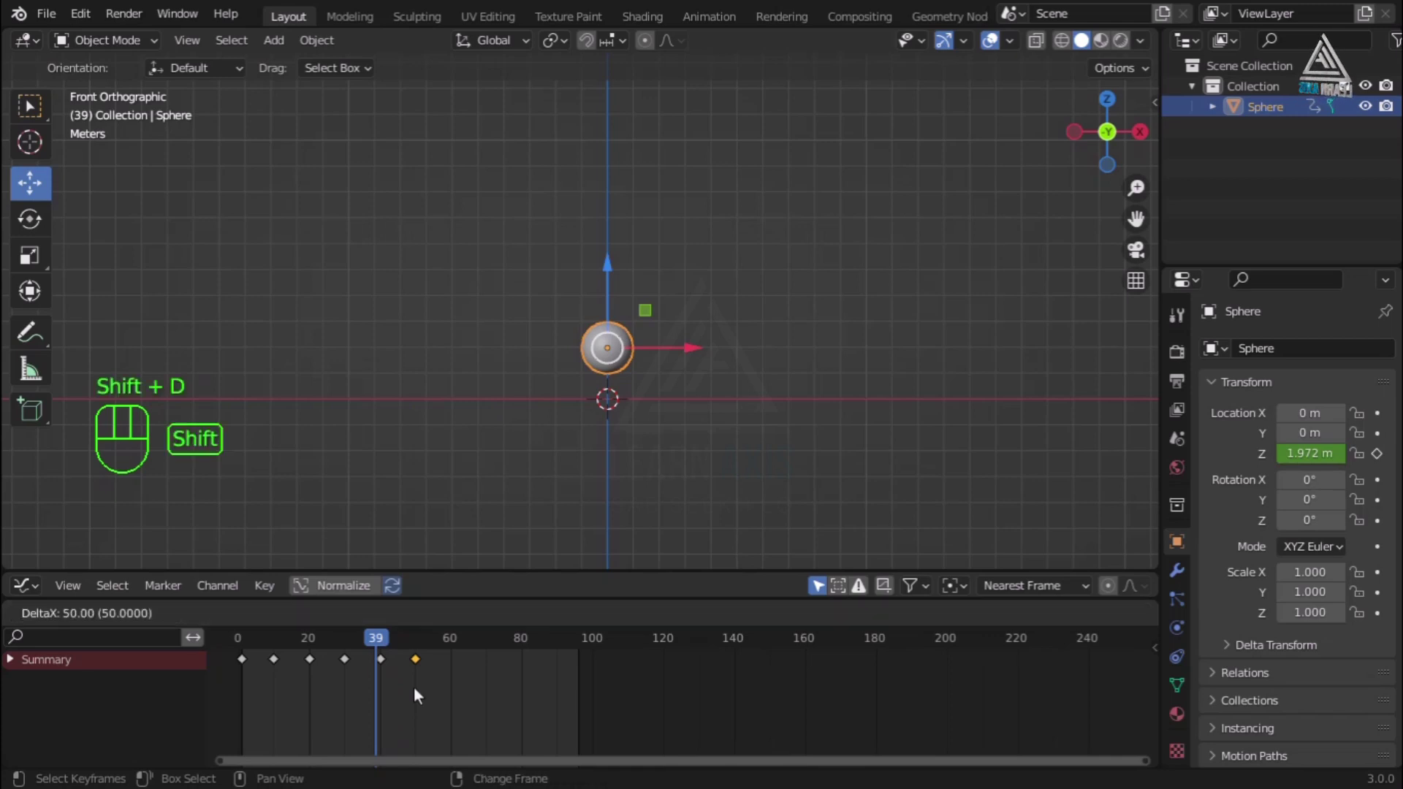
left_click(451, 704)
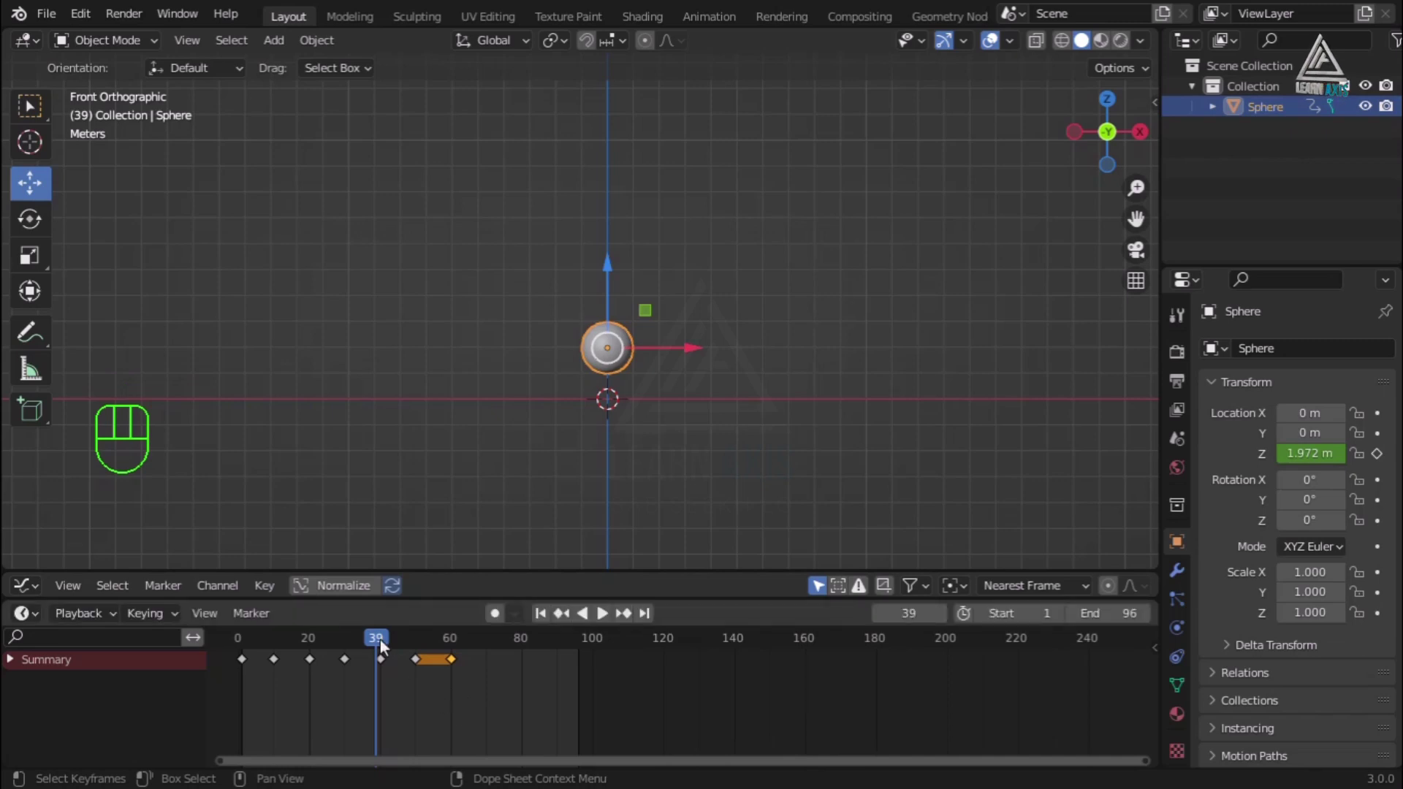
Play the sphere's bounce from the first frame and stop it at frame 74.
key("space")
left_click_drag(378, 638, 251, 639)
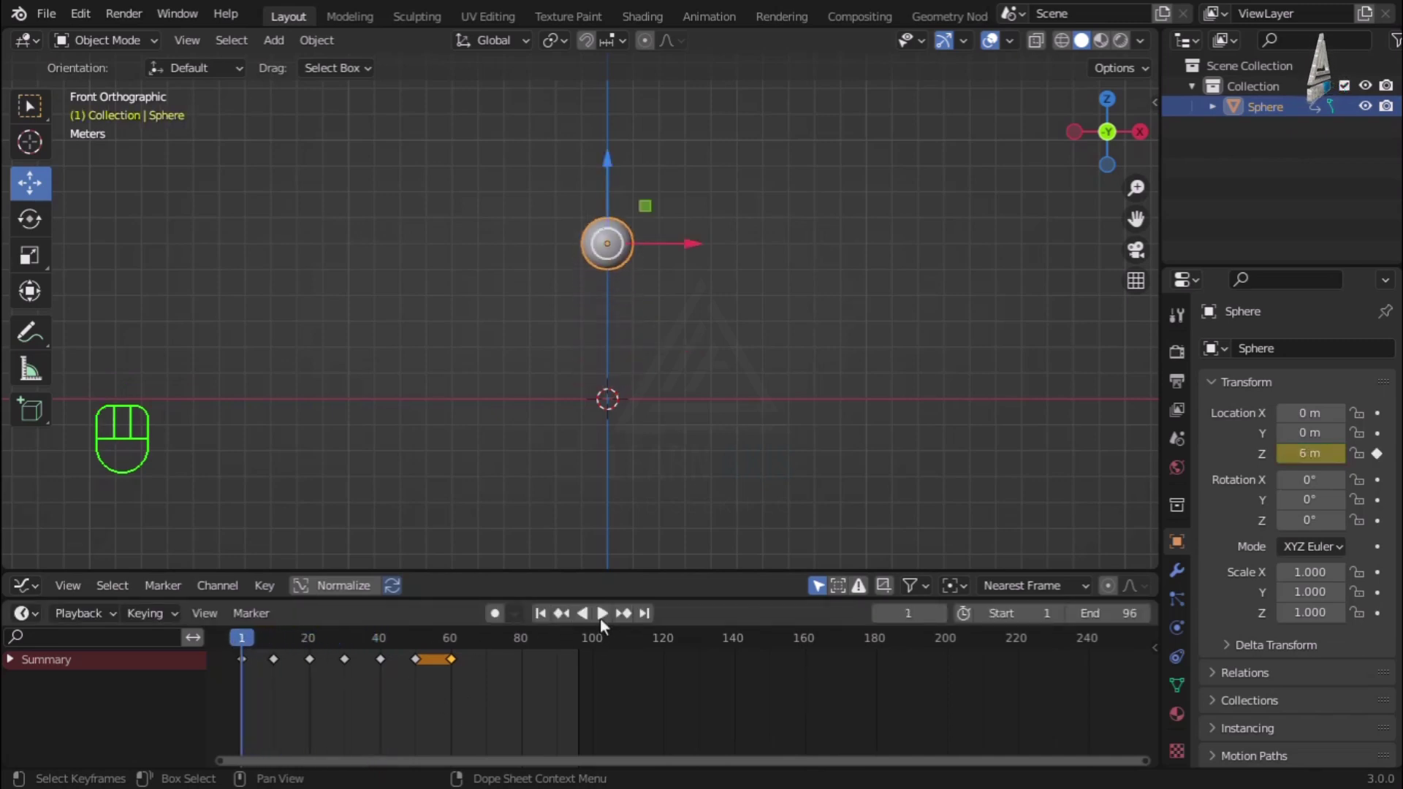
left_click(602, 613)
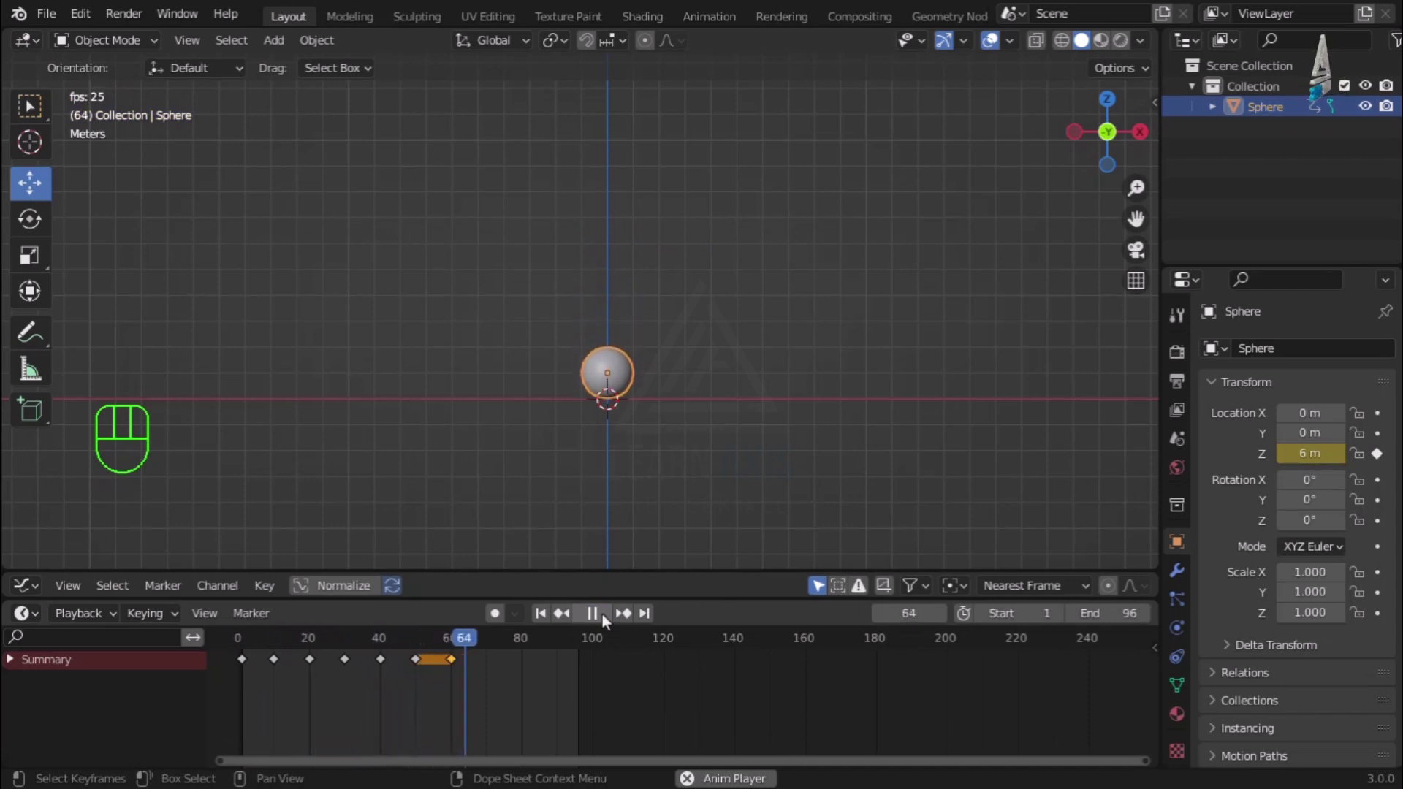
left_click(602, 614)
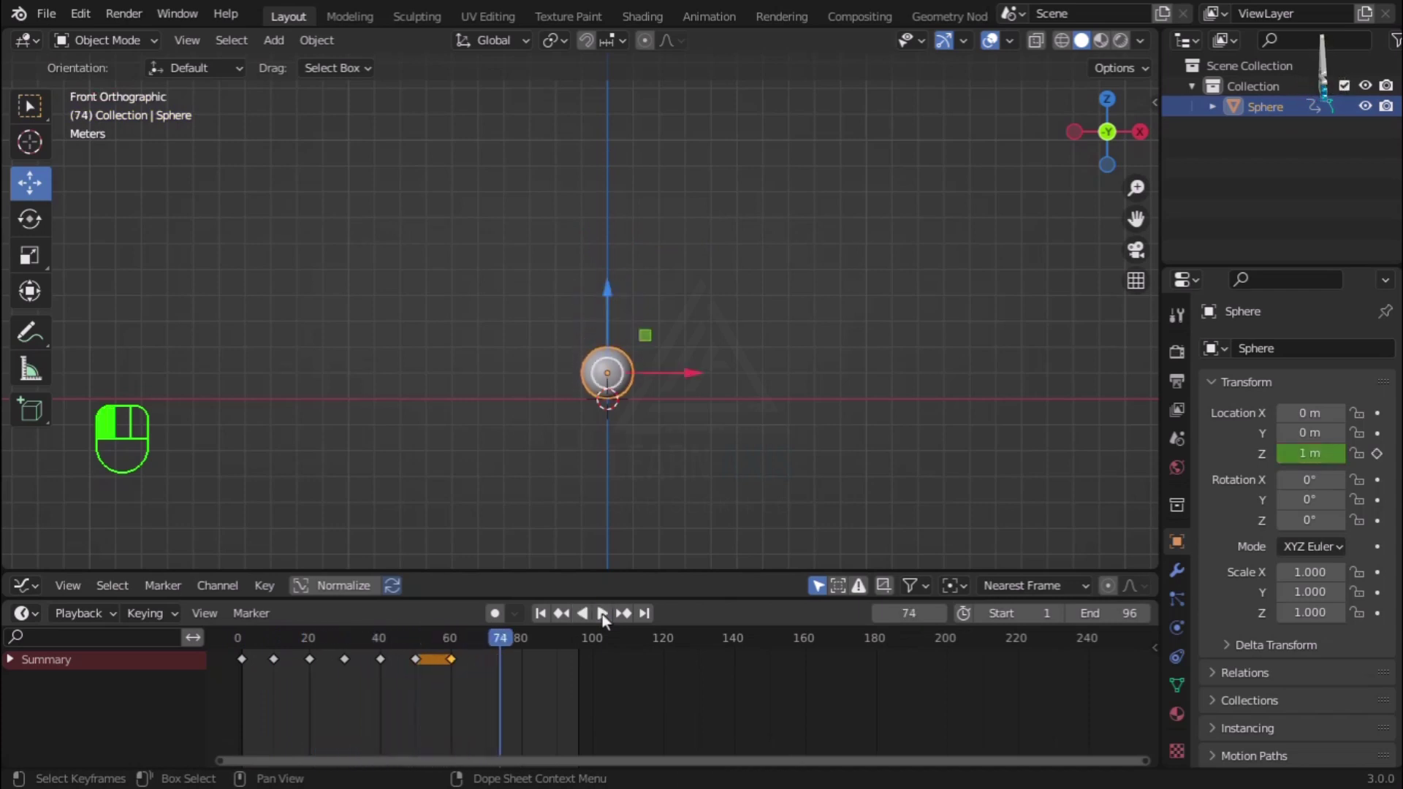
Set the animation's end frame to 60 and start looping playback.
double_click(1123, 612)
type("60")
key("Return")
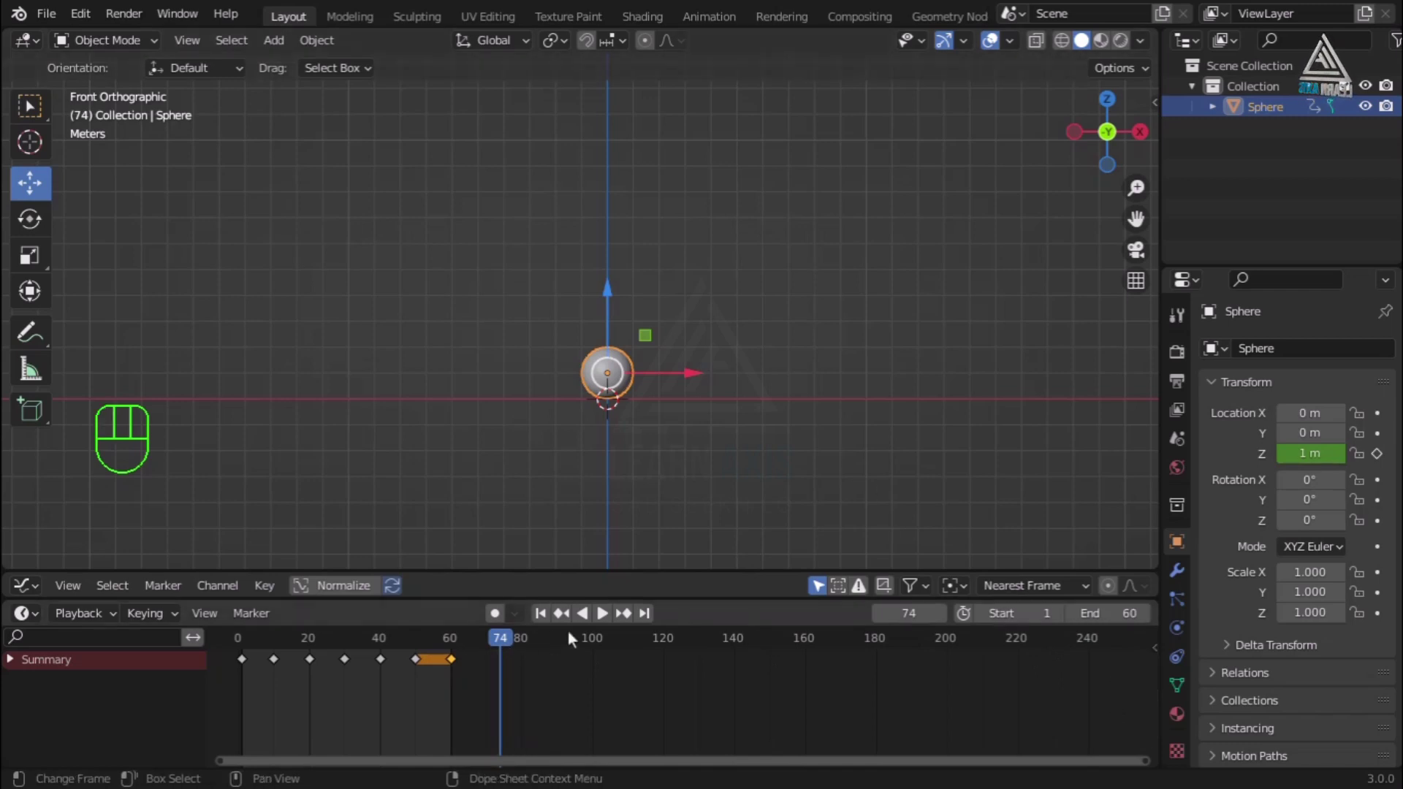
left_click(602, 614)
Hide the 3D cursor overlay and watch the looping bounce from an angled perspective.
middle_click_drag(877, 402, 651, 464)
left_click(1010, 40)
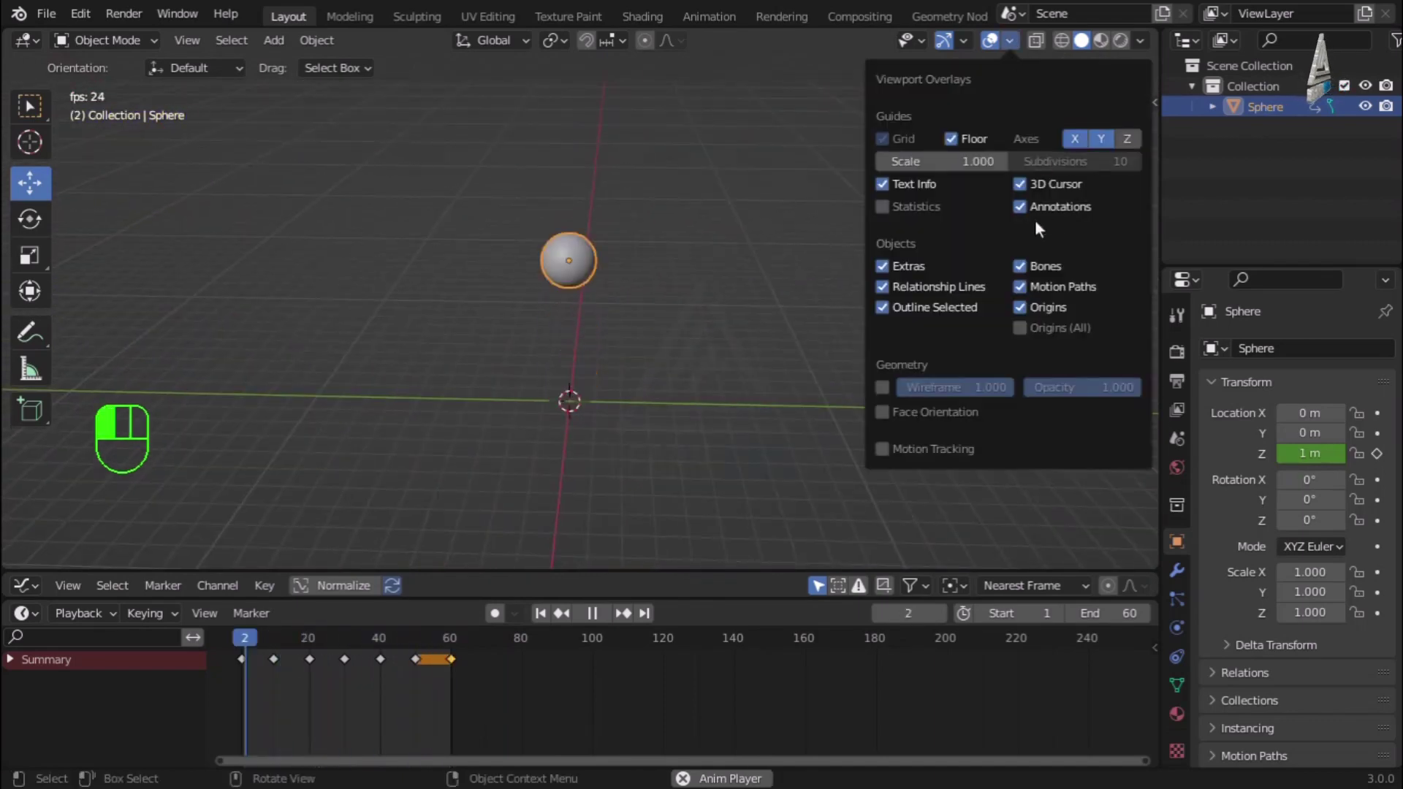
left_click(1019, 183)
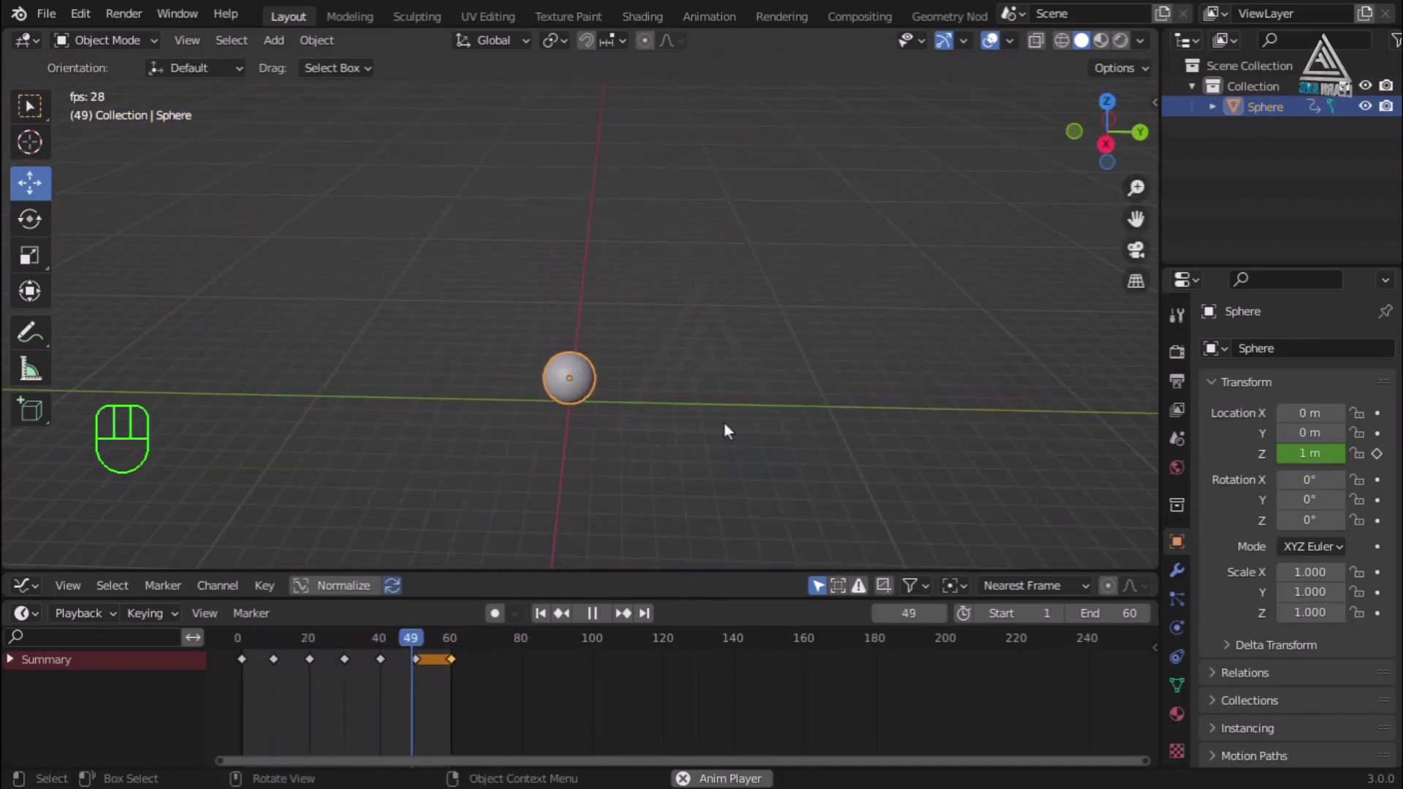
middle_click_drag(620, 469, 825, 423)
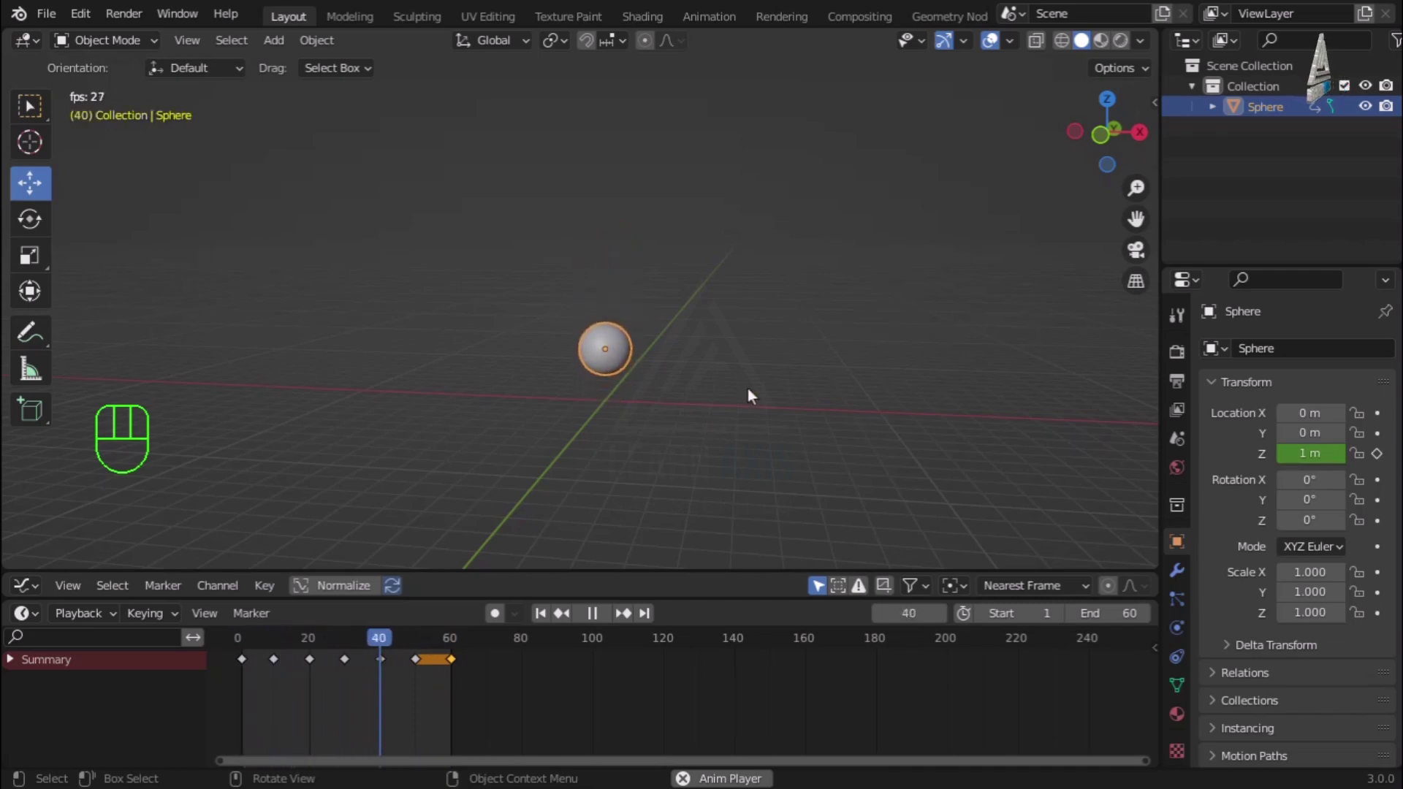
middle_click_drag(747, 391, 742, 475)
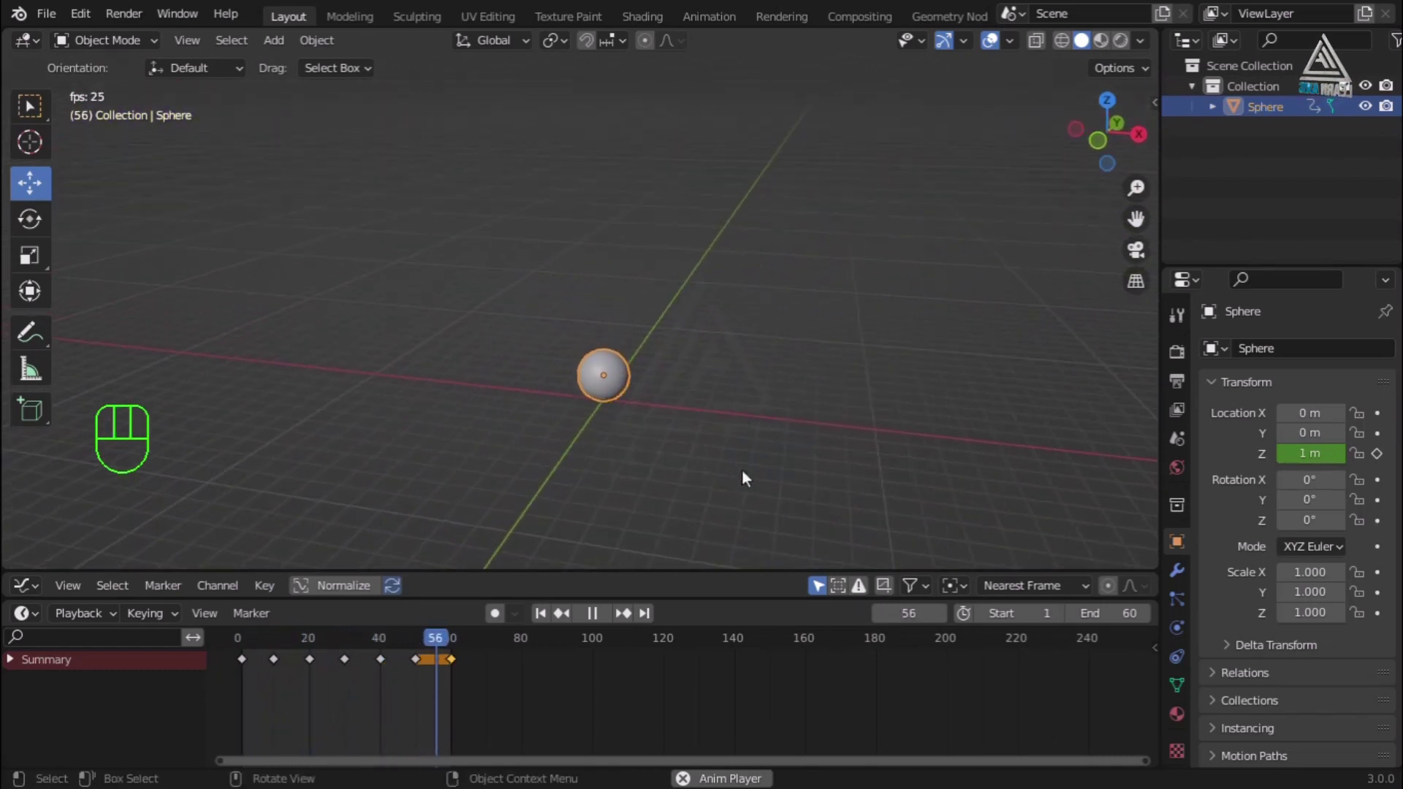
Shrink the Timeline and enlarge the Graph Editor to show the sphere's Z location curve.
left_click_drag(758, 599, 712, 744)
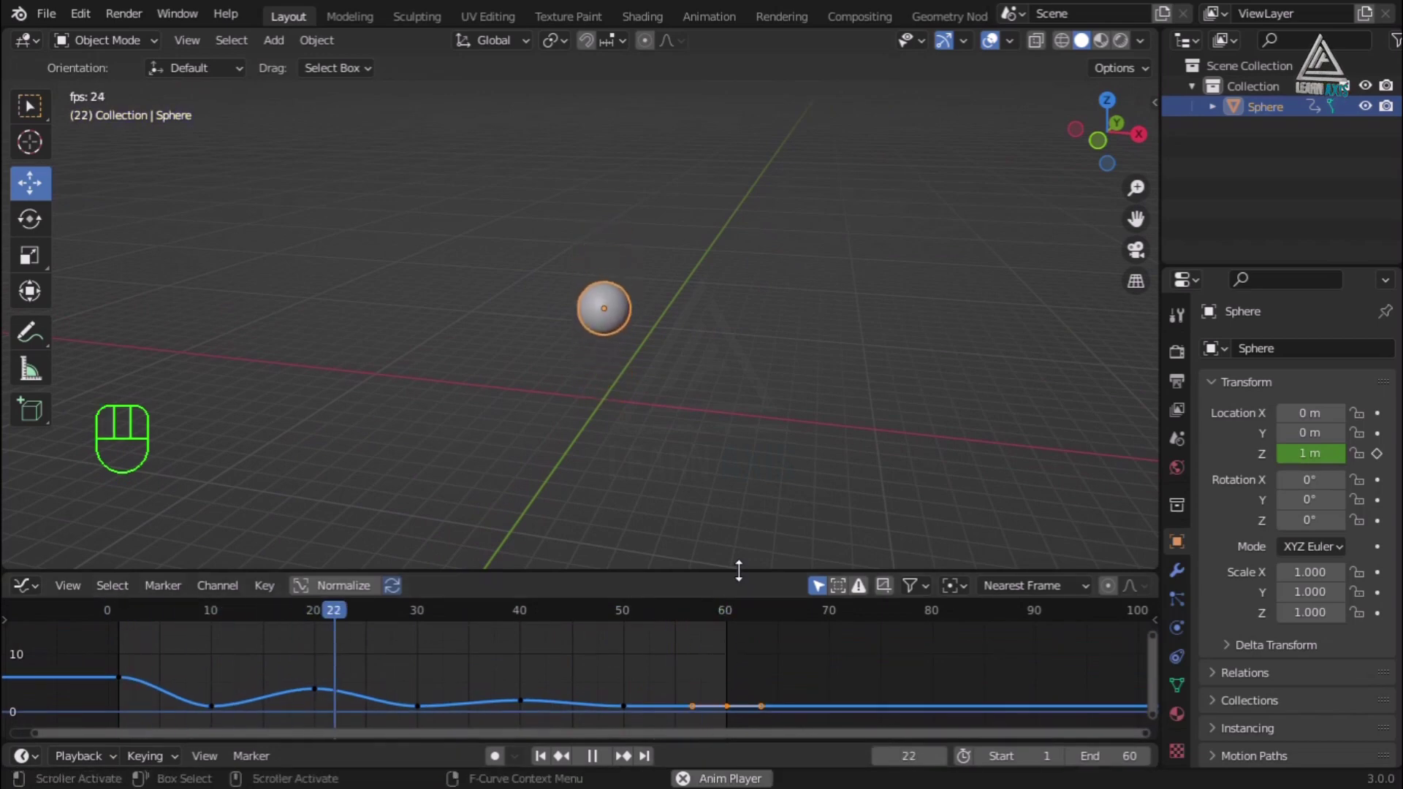
left_click_drag(742, 572, 767, 433)
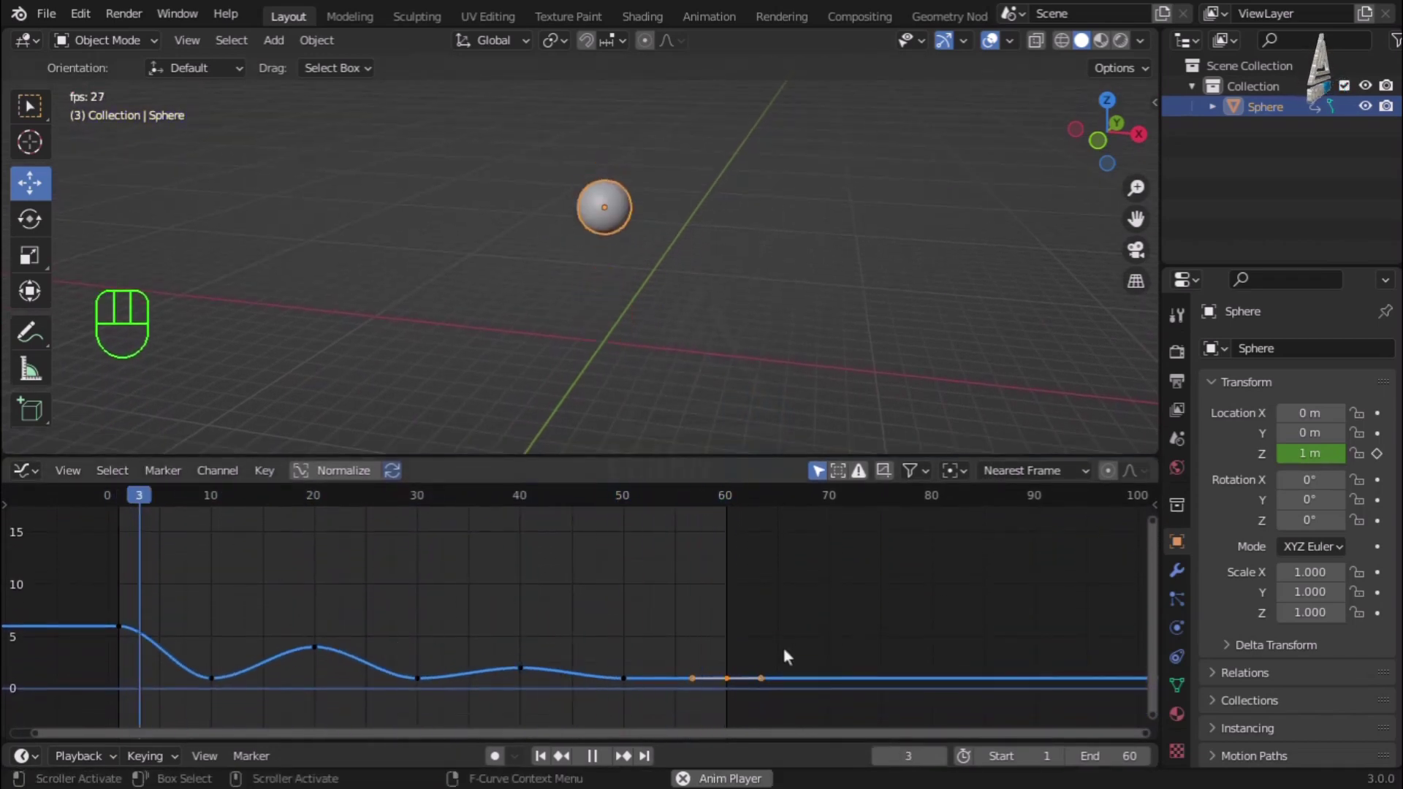
Stop the looping bounce playback at frame 53.
middle_click_drag(544, 638, 714, 581)
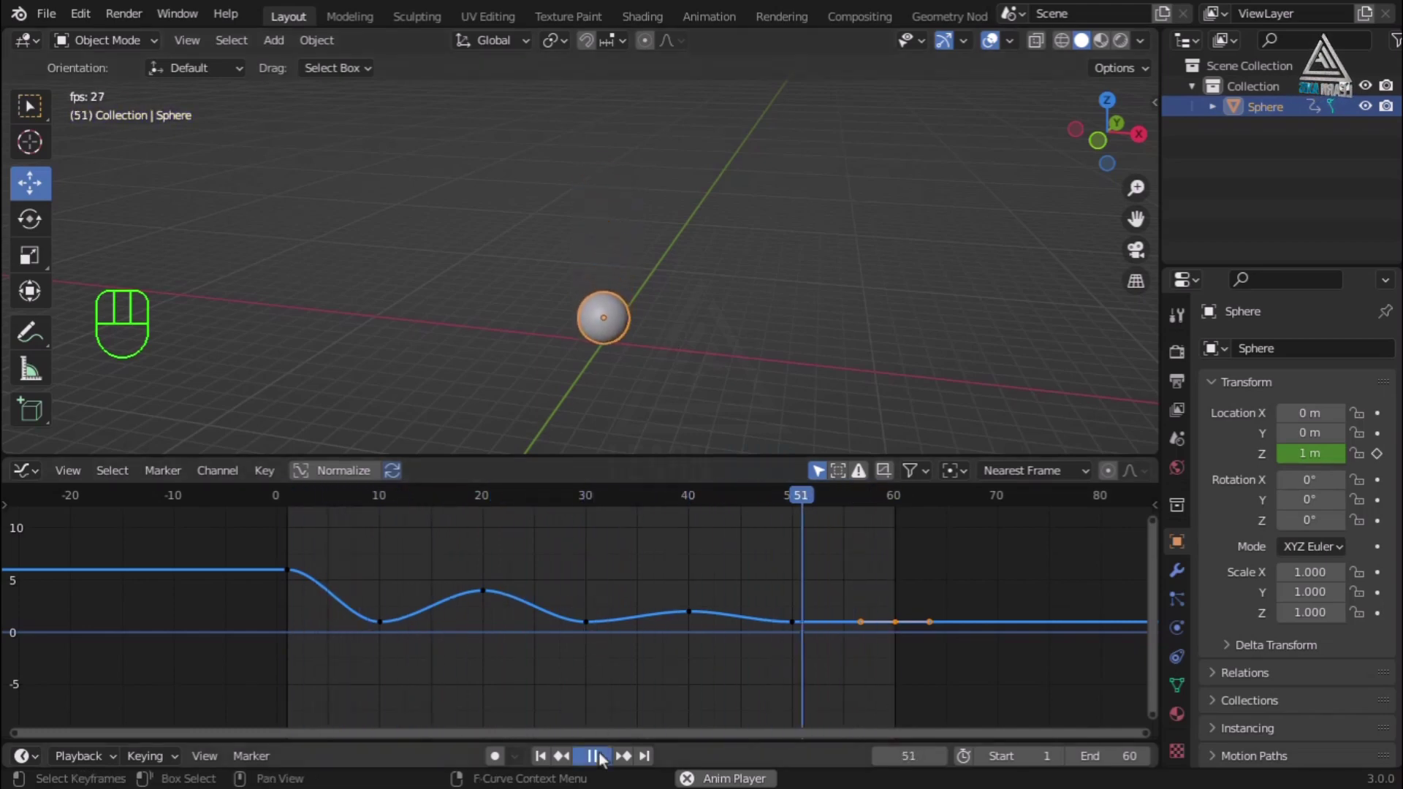
key("space")
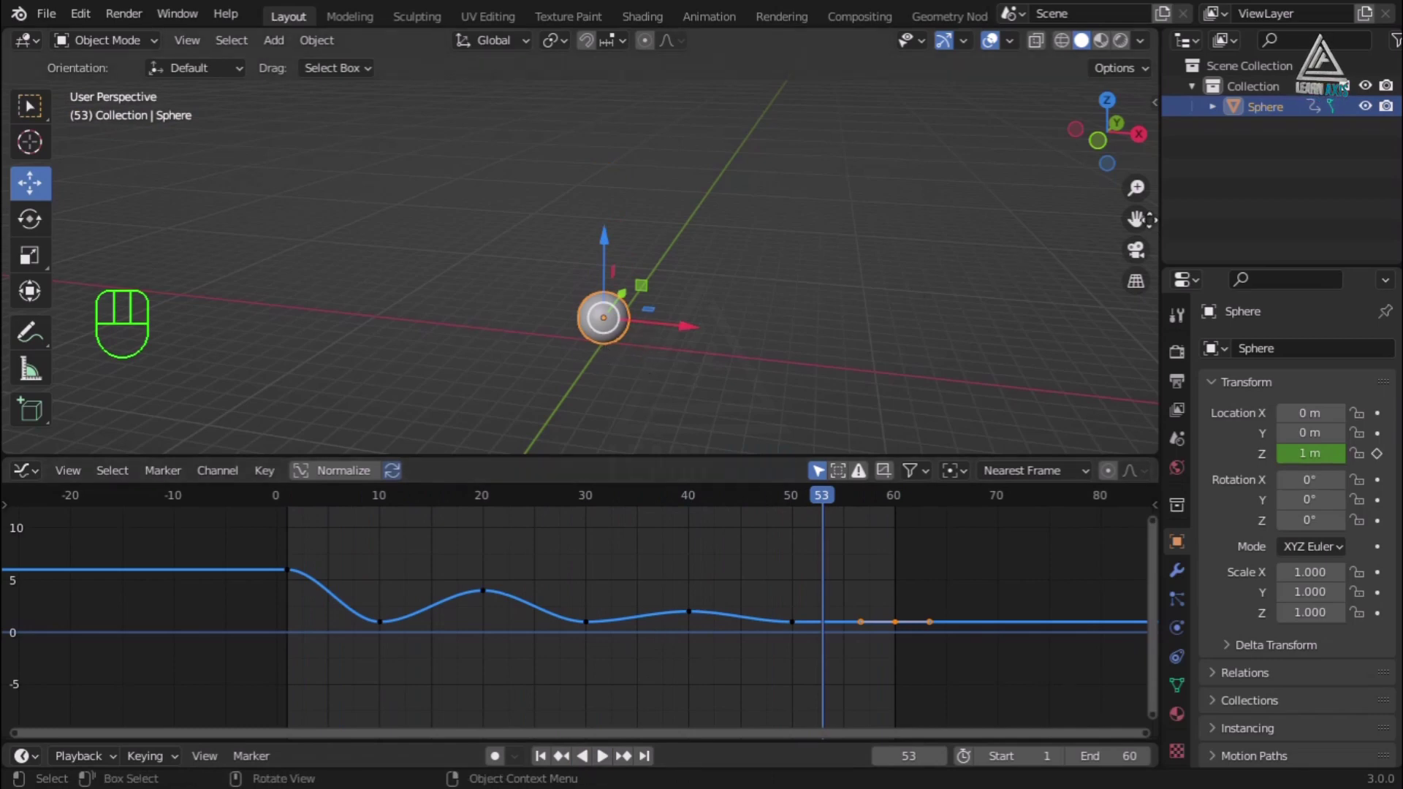
left_click_drag(1136, 218, 998, 228)
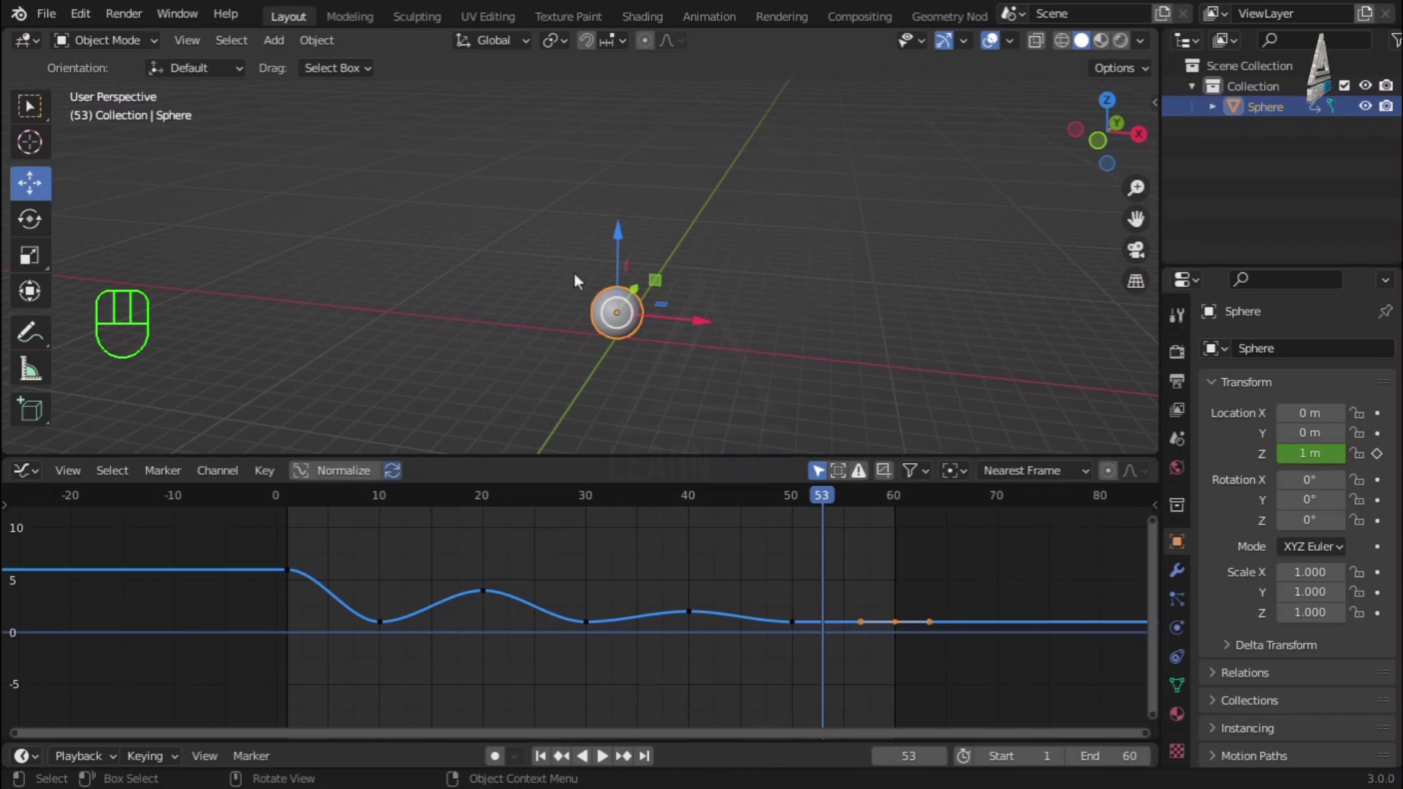
scroll(660, 270, "up", 2)
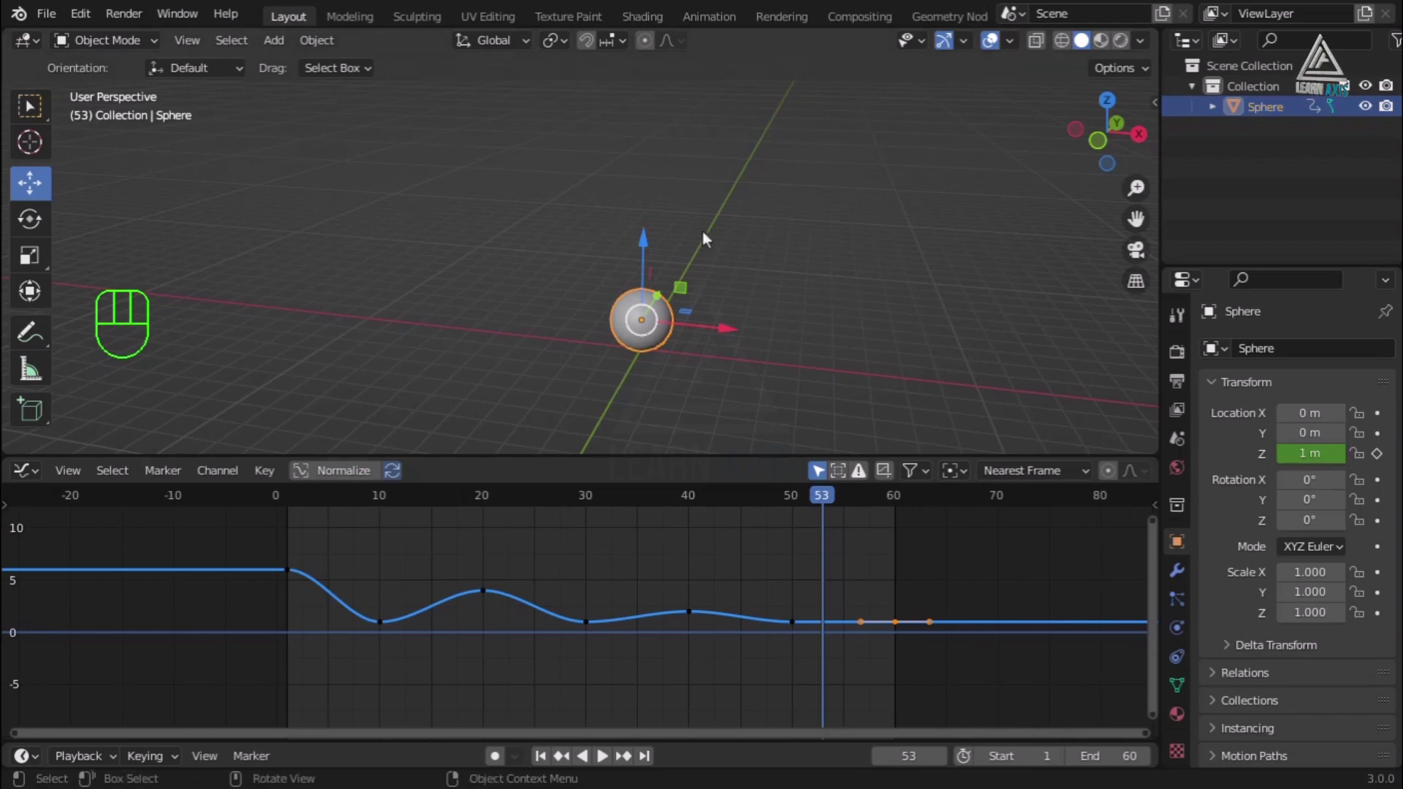
Scrub to the ground-contact keyframes at frames 10 and 30 and enlarge the Timeline to examine the low points of the Z curve.
left_click(378, 622)
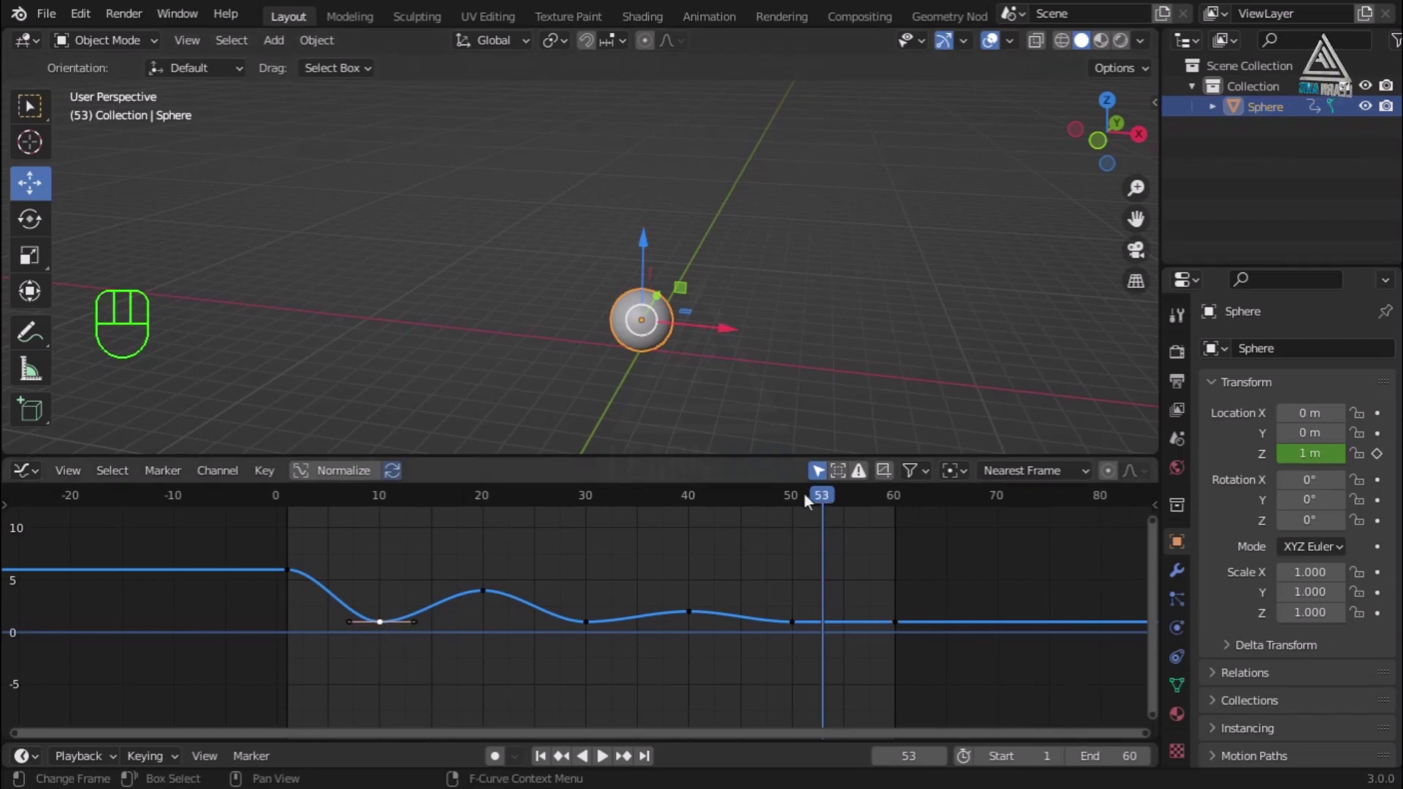
left_click_drag(803, 492, 378, 476)
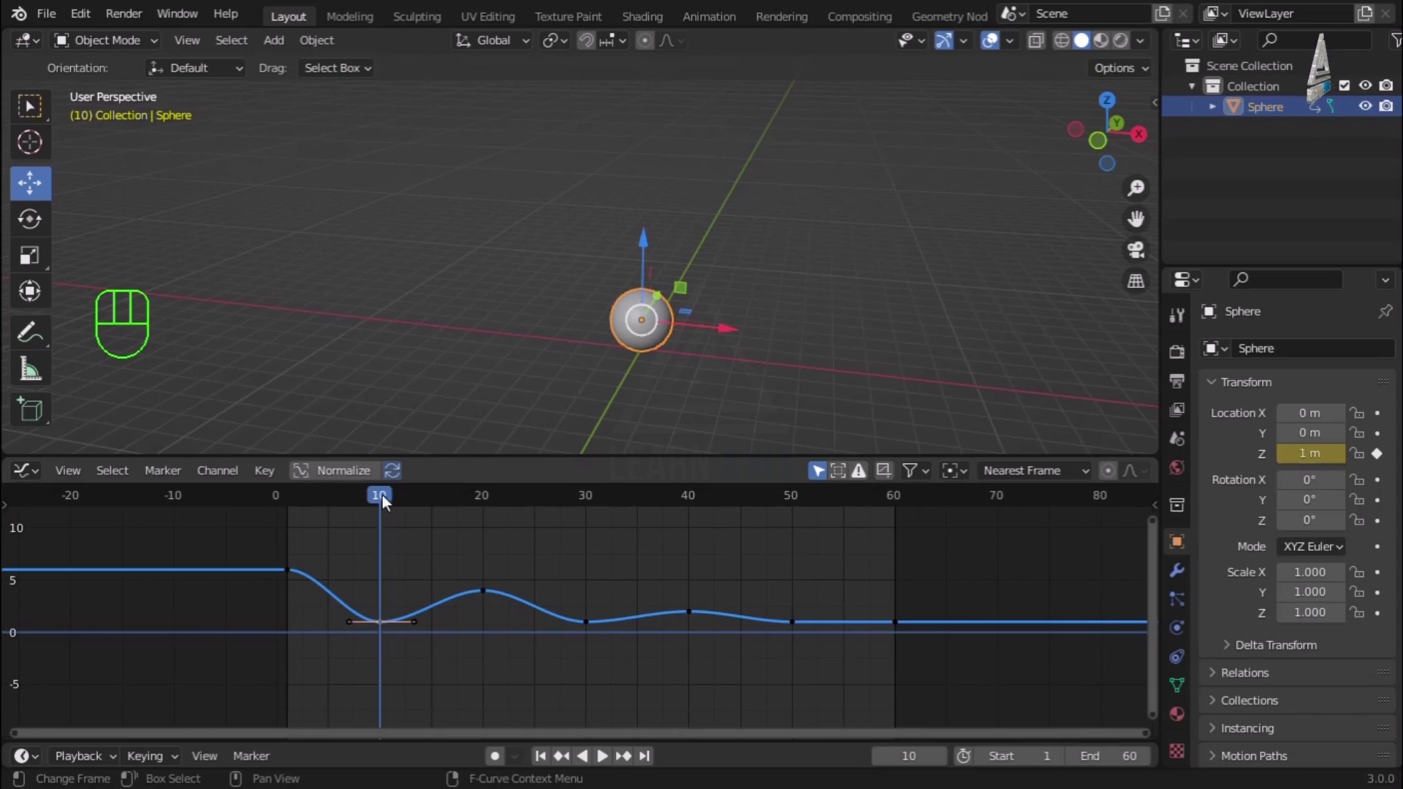
mouse_move(382, 494)
left_mouse_down()
mouse_move(410, 494)
mouse_move(379, 506)
left_mouse_up()
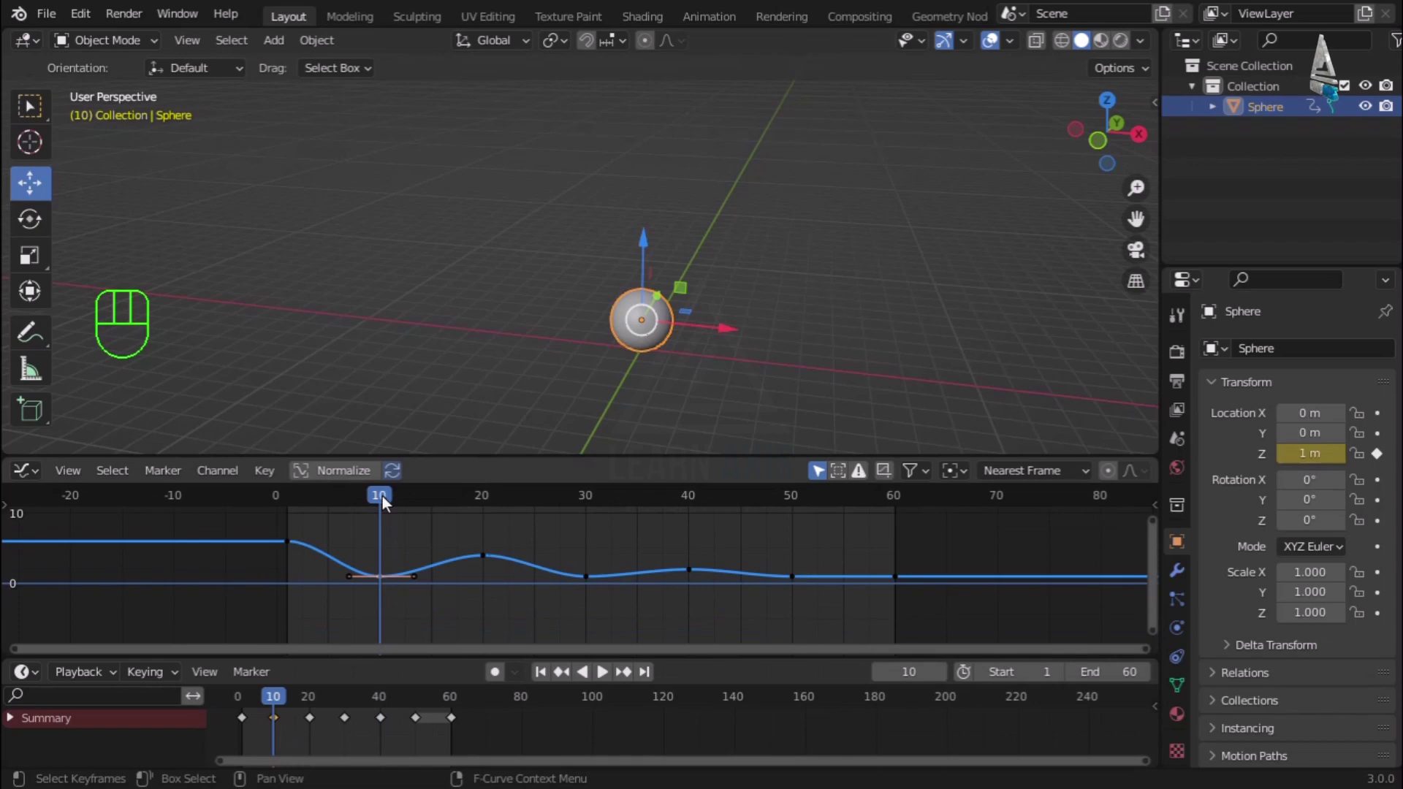
left_click_drag(383, 496, 585, 524)
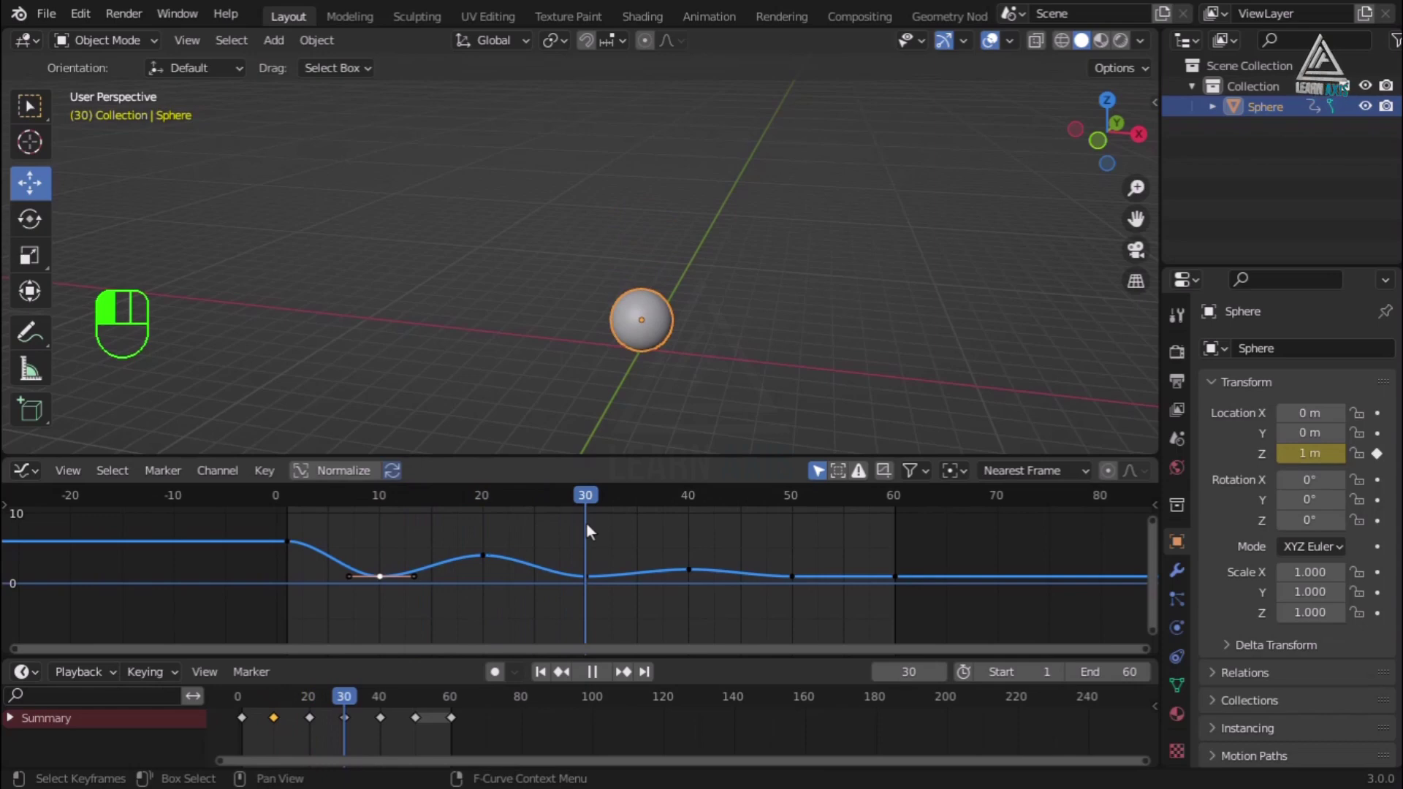
left_click_drag(586, 523, 586, 524)
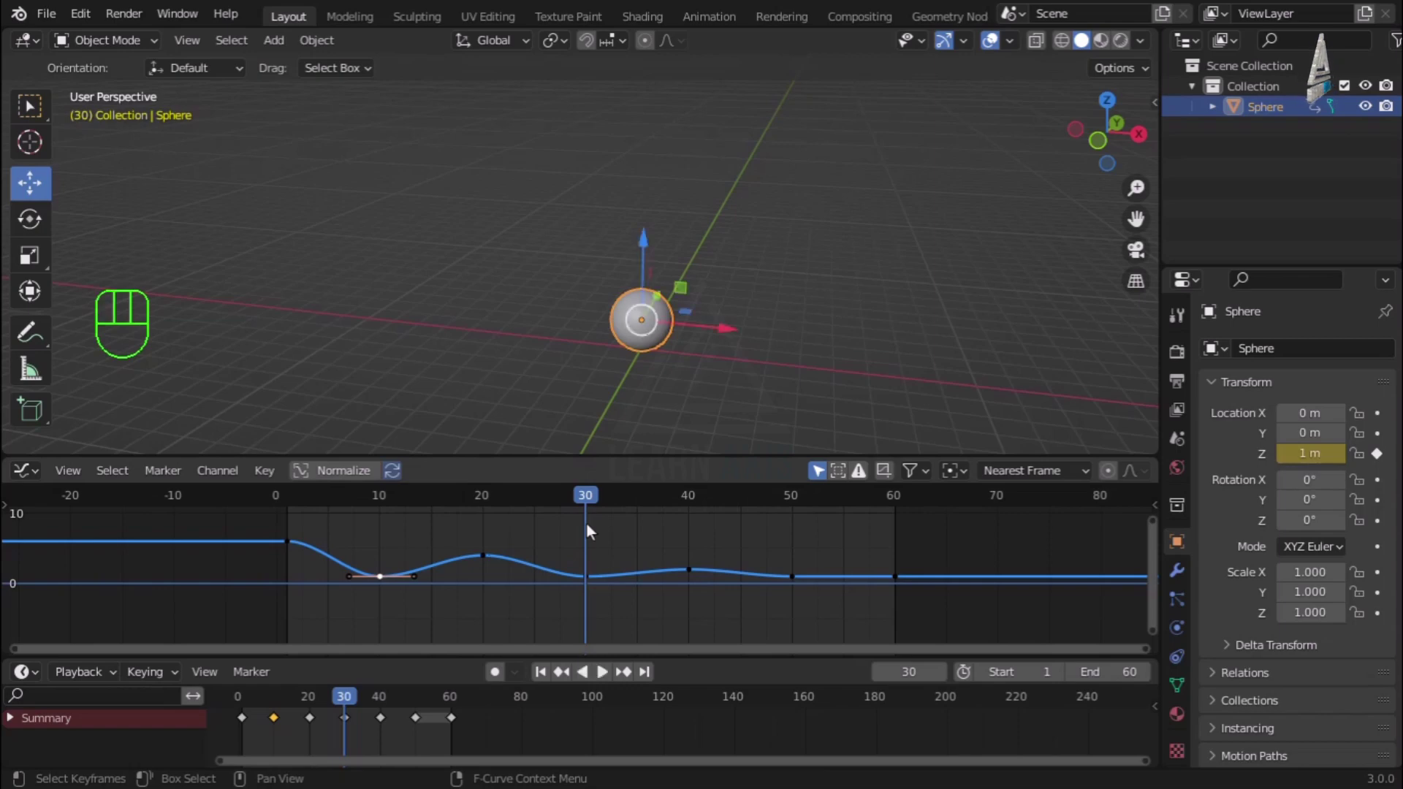
left_click(494, 536)
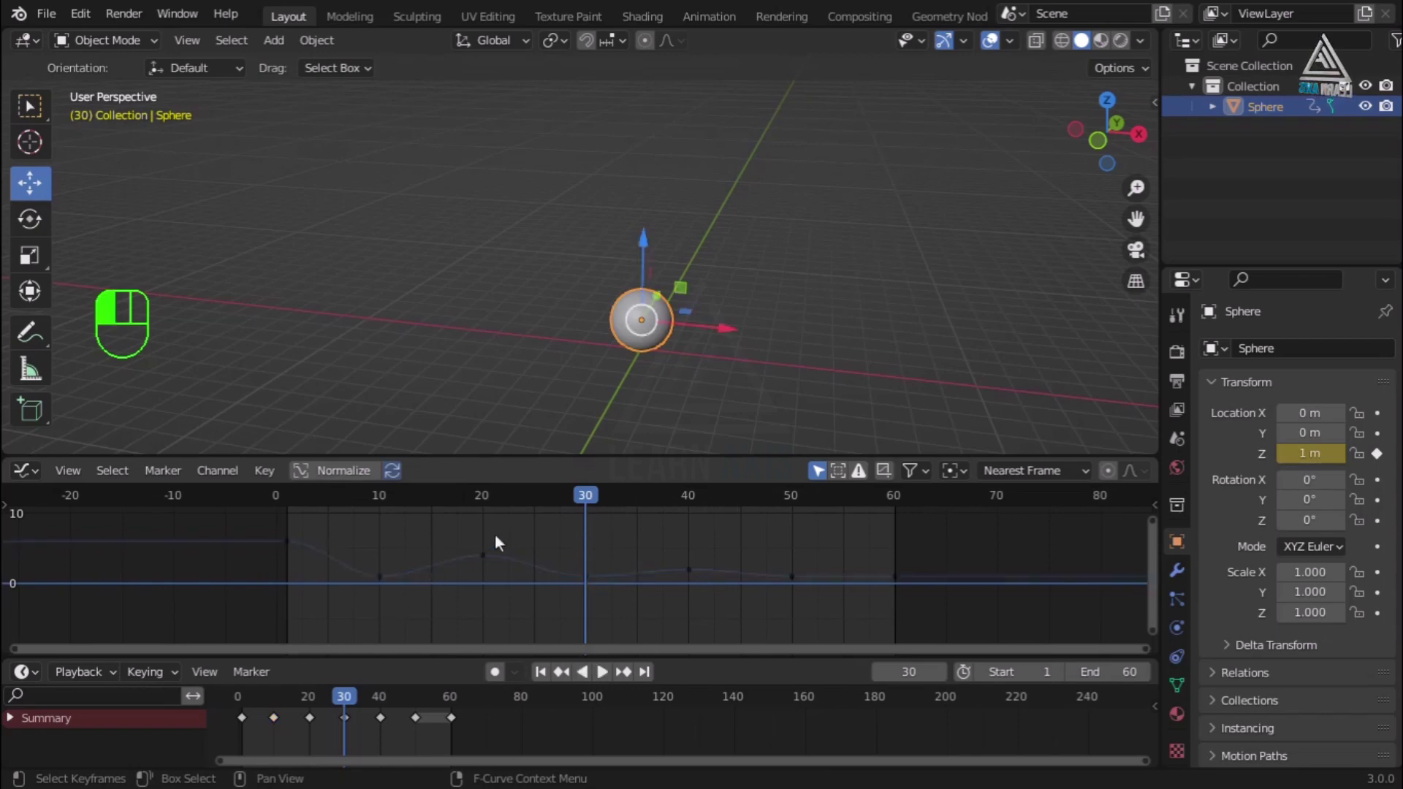
left_click_drag(571, 494, 583, 568)
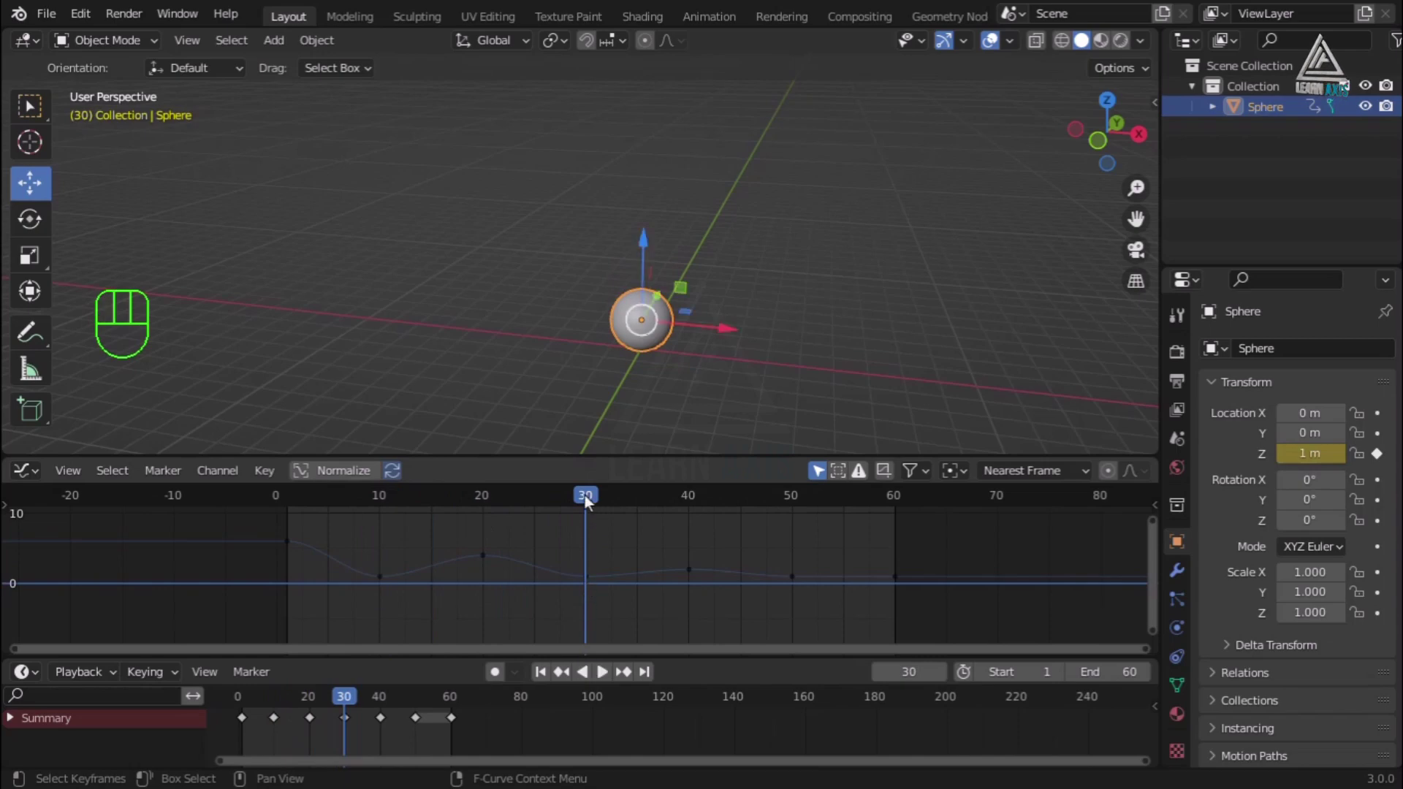
Select the sphere's ground-level keyframes at frames 10, 30, 50 and 60 and set their handle type to Vector.
left_click_drag(584, 497, 387, 598)
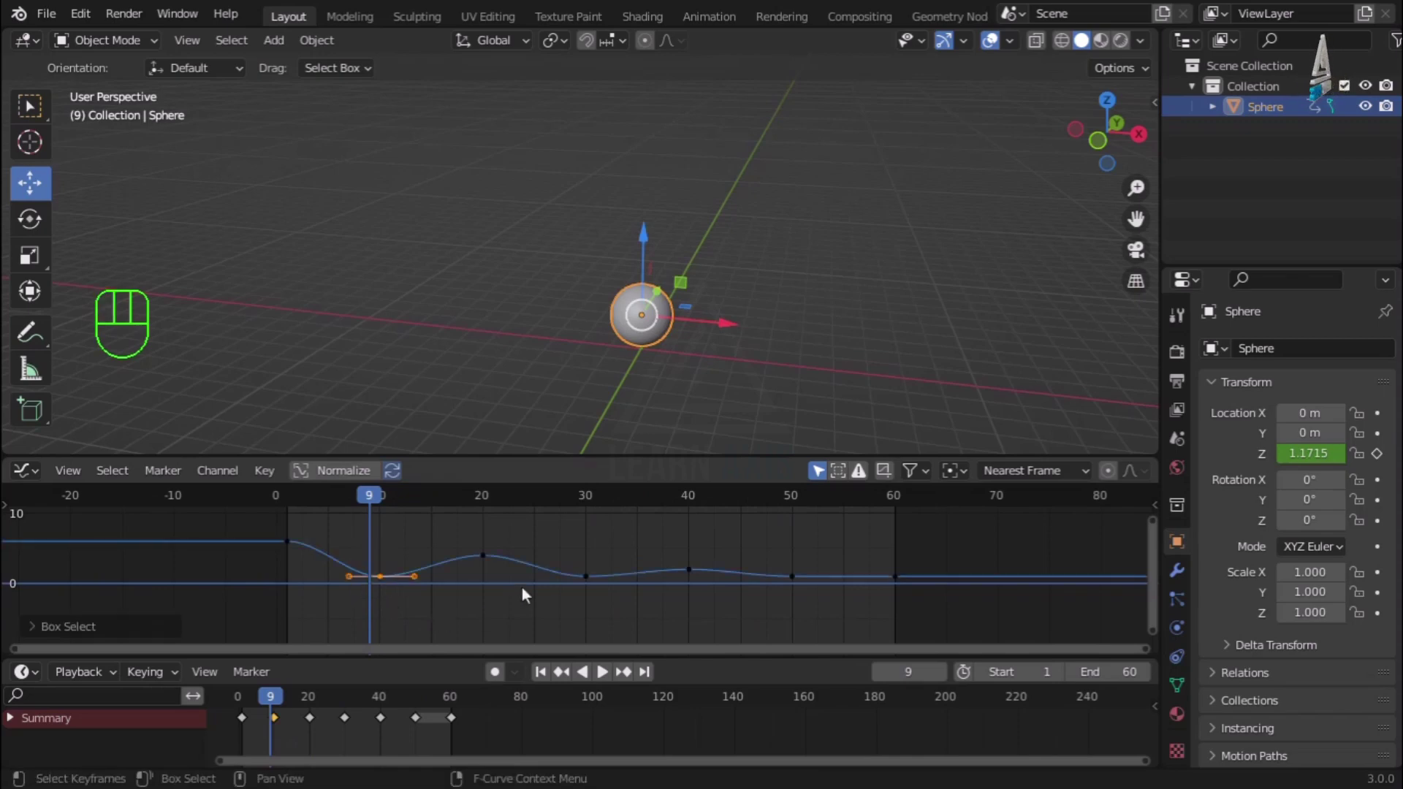
left_click(344, 717, "shift")
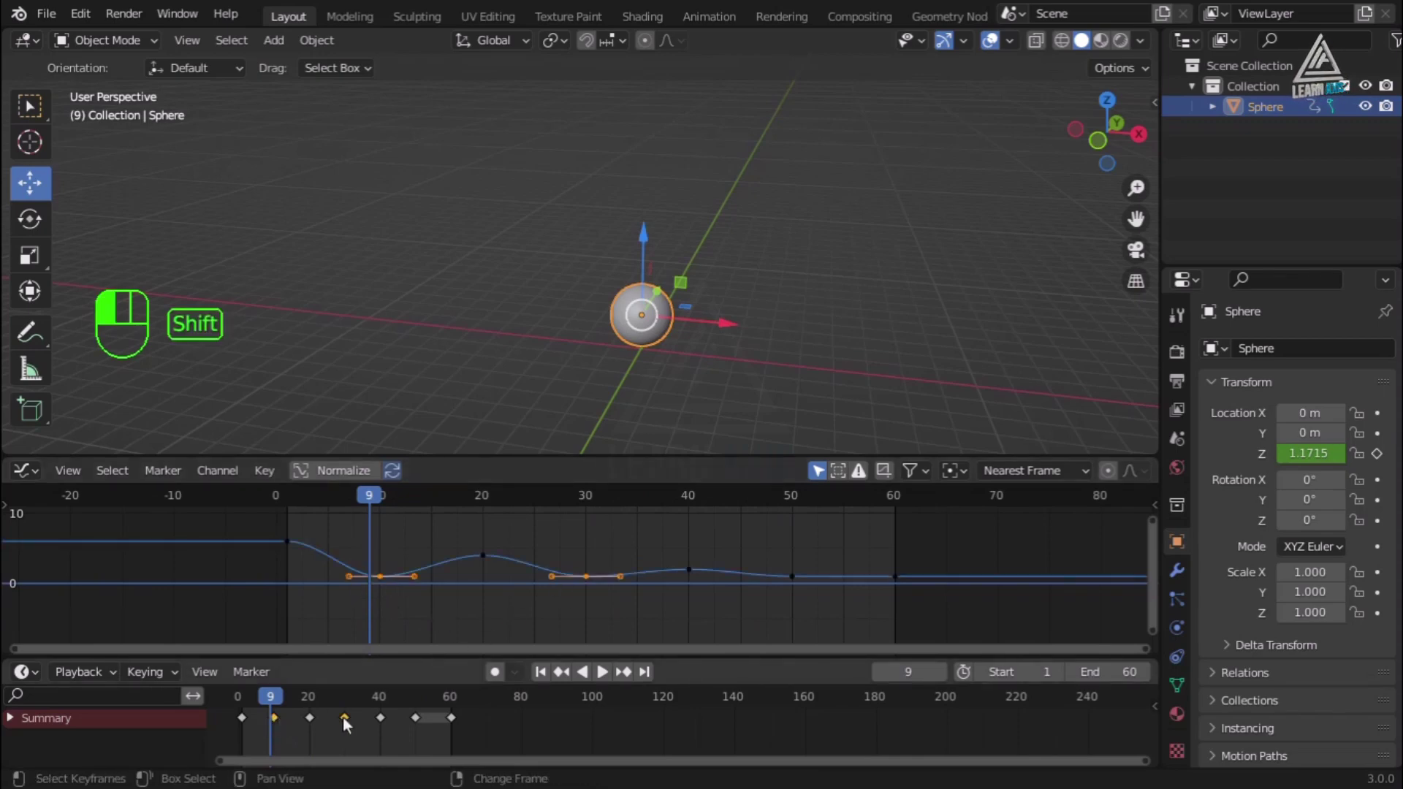
left_click(415, 718, "shift")
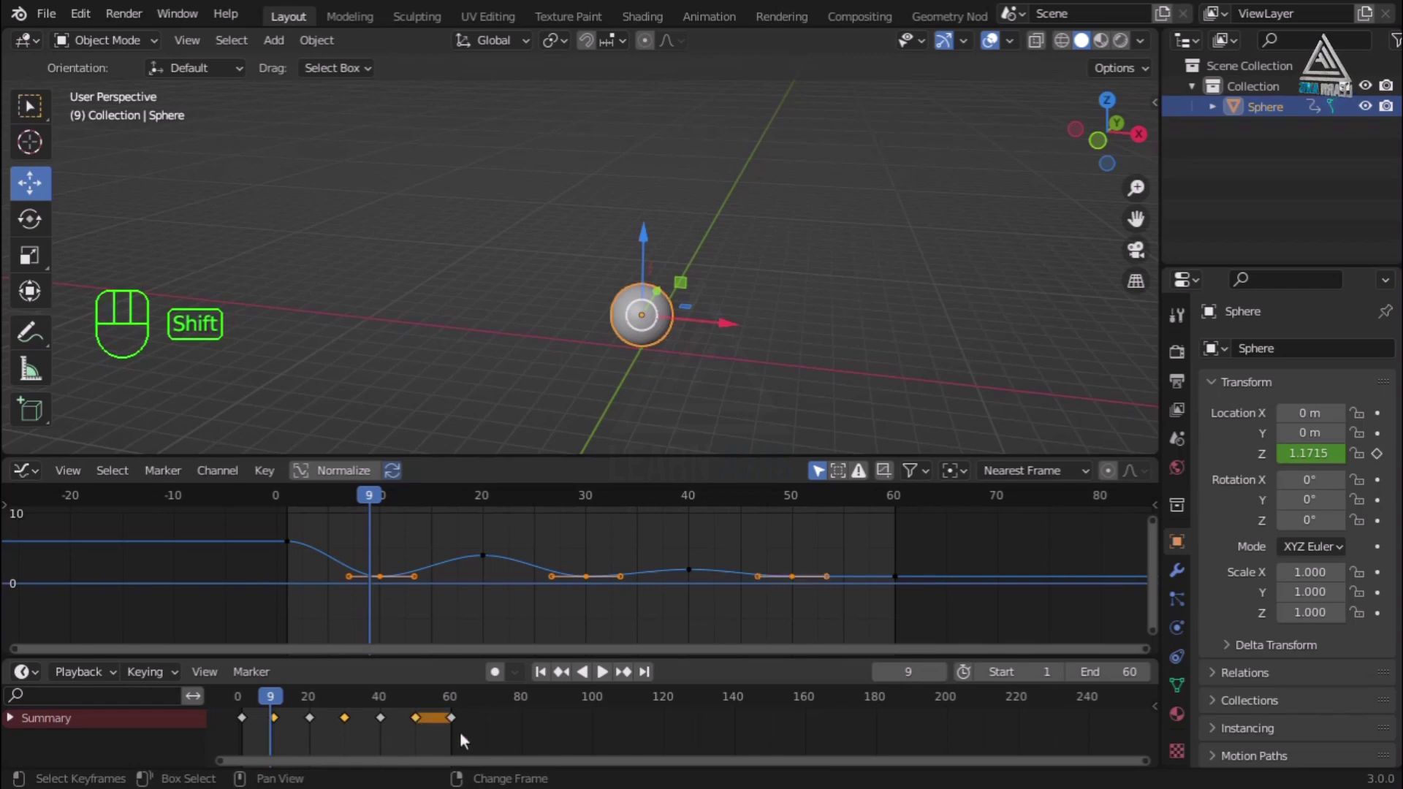
left_click(450, 716, "shift")
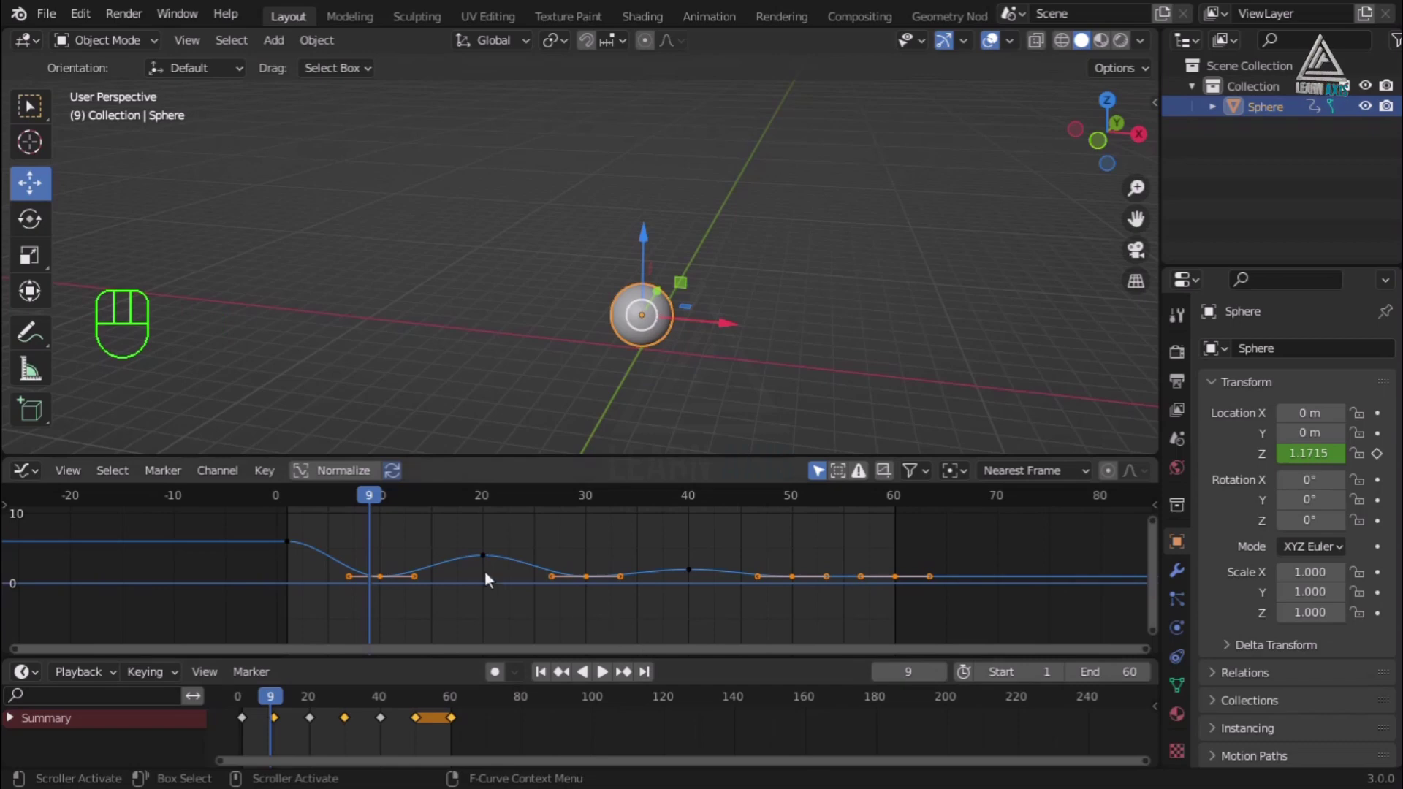
key("v")
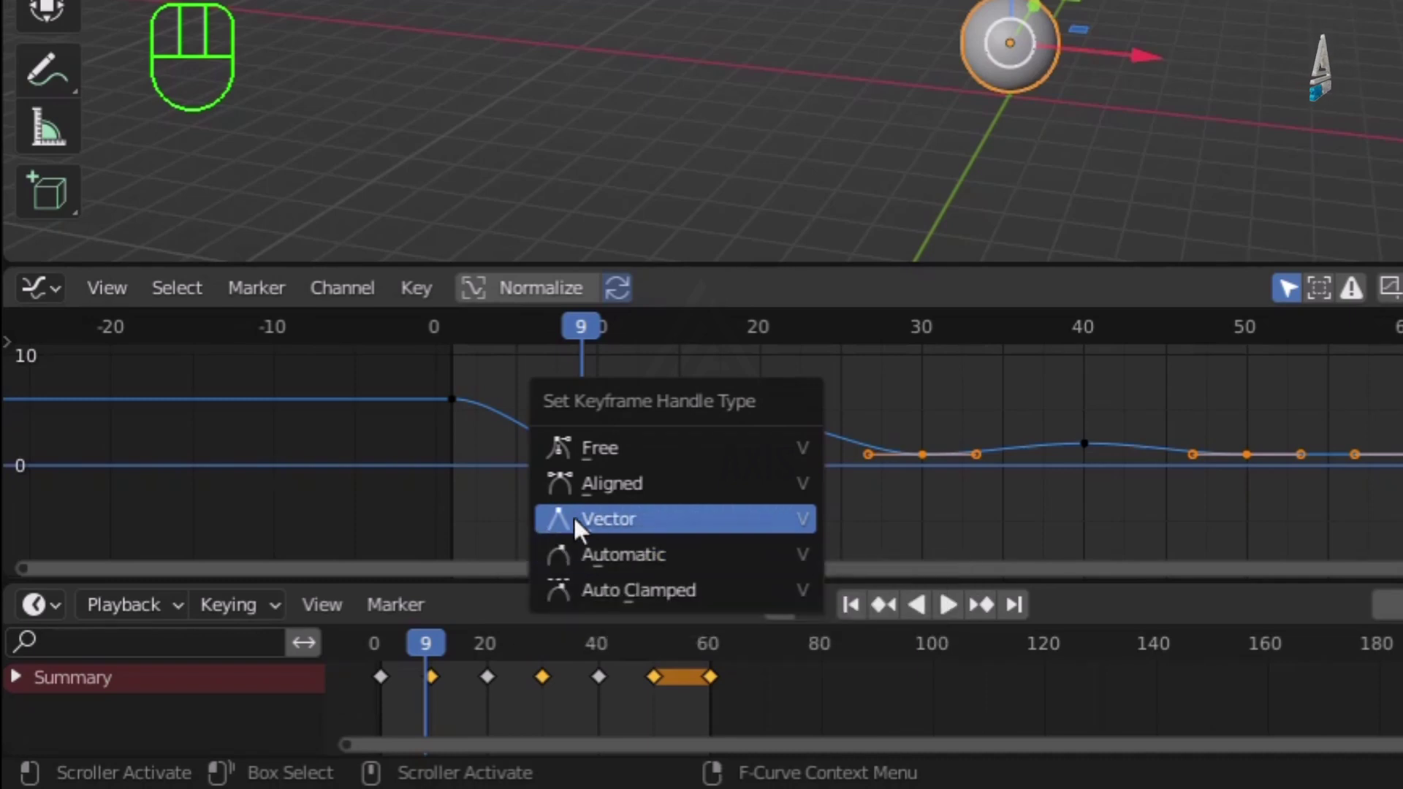
left_click(617, 519)
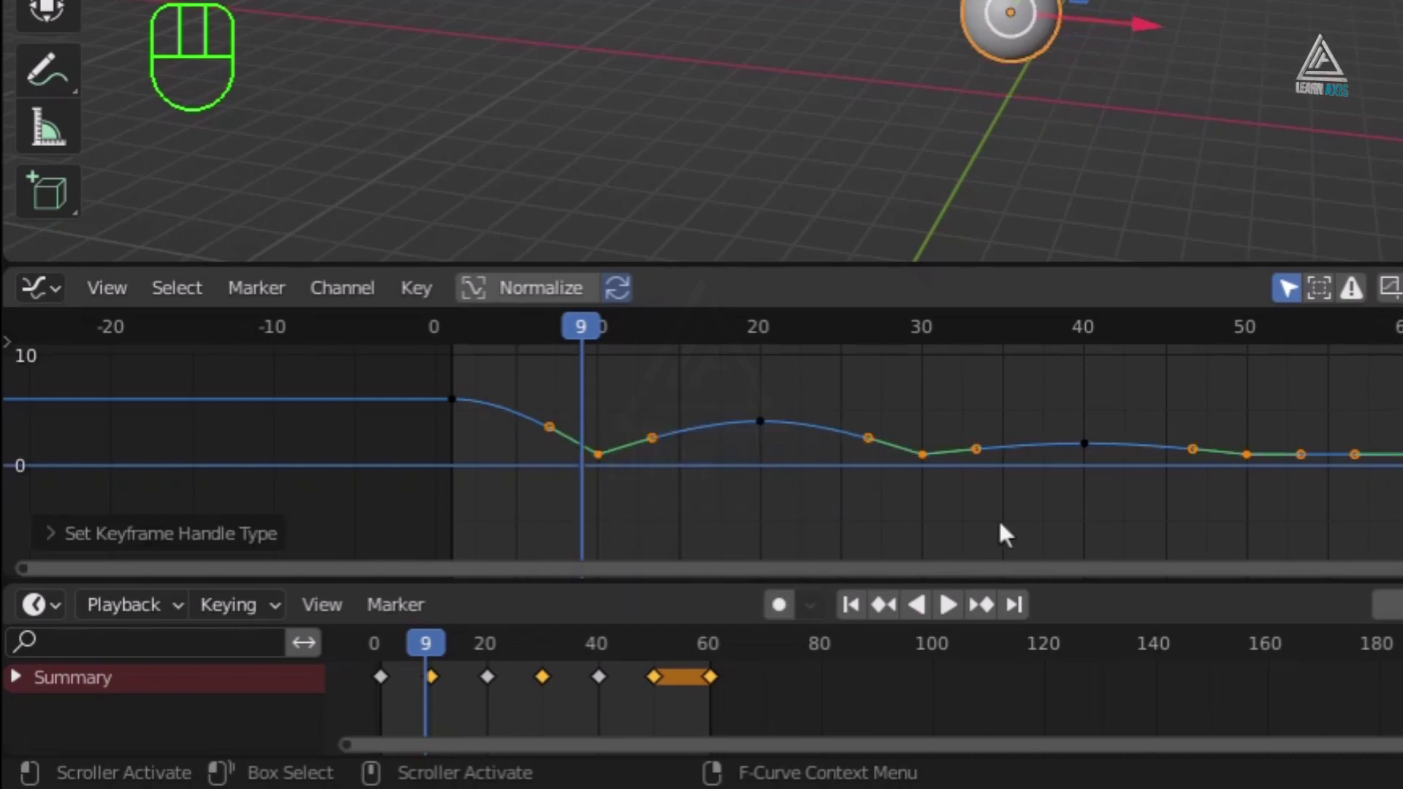
Enlarge the Graph Editor and examine the handles of the keyframes at frames 20, 30 and 10.
left_click(997, 520)
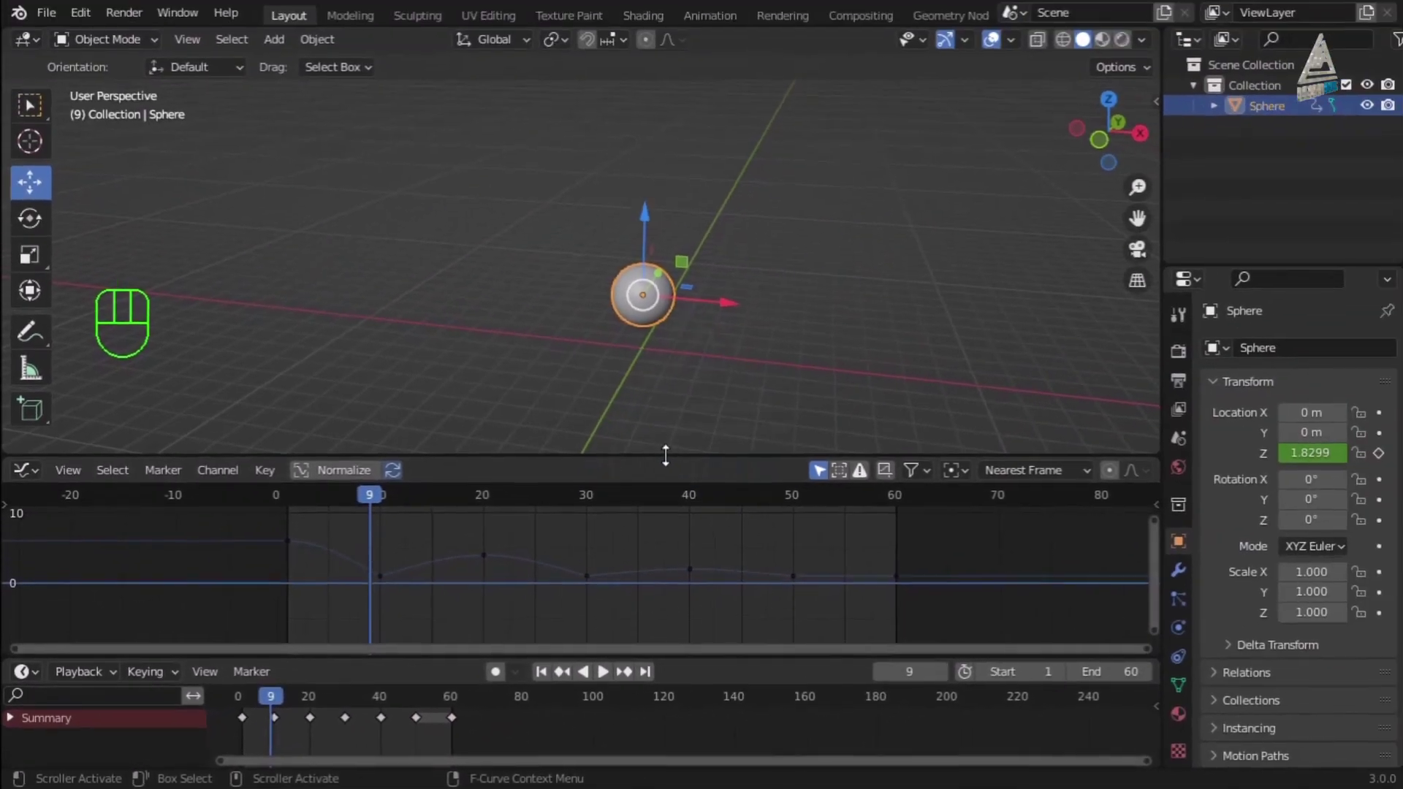
left_click_drag(874, 347, 933, 137)
scroll(429, 431, "up", 3)
scroll(453, 444, "up", 1)
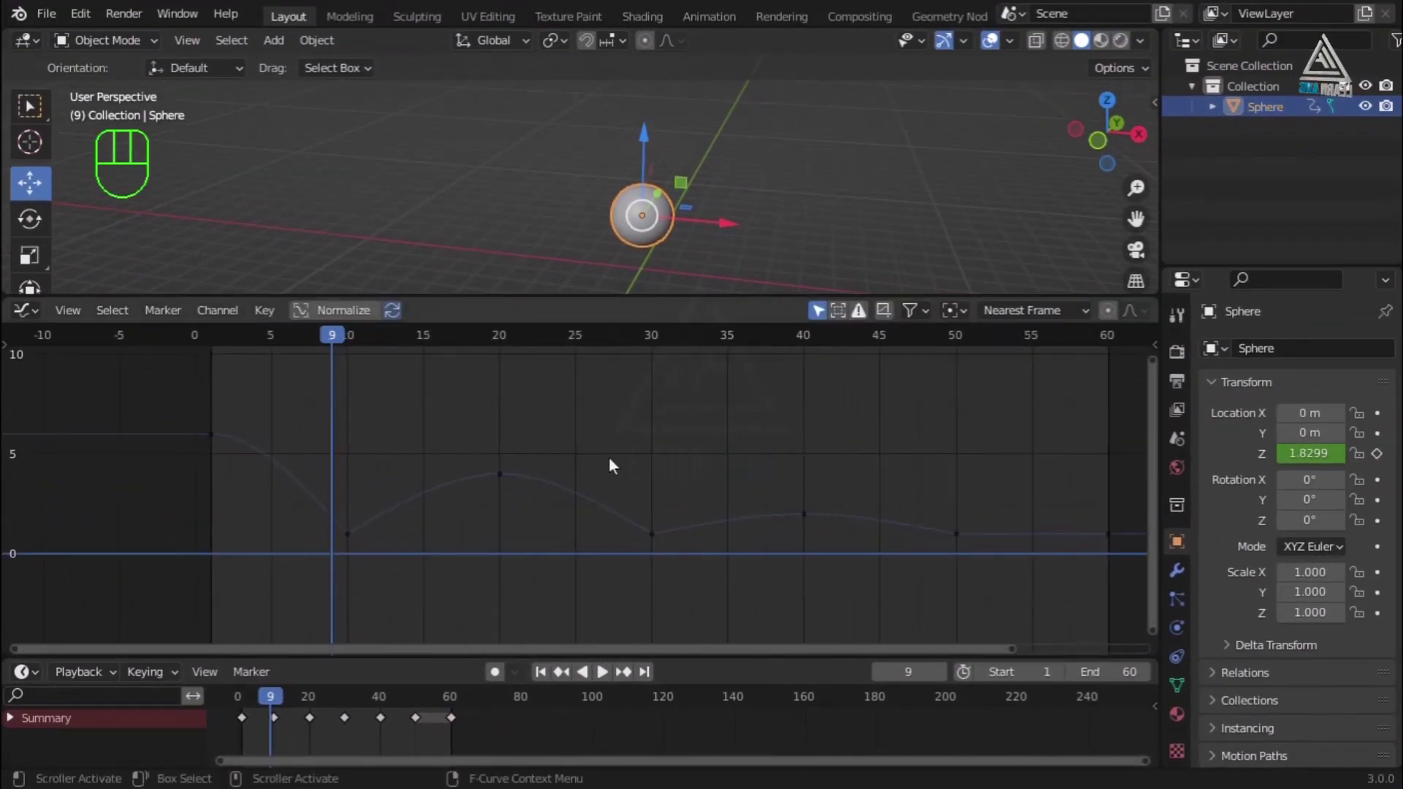
left_click(500, 474)
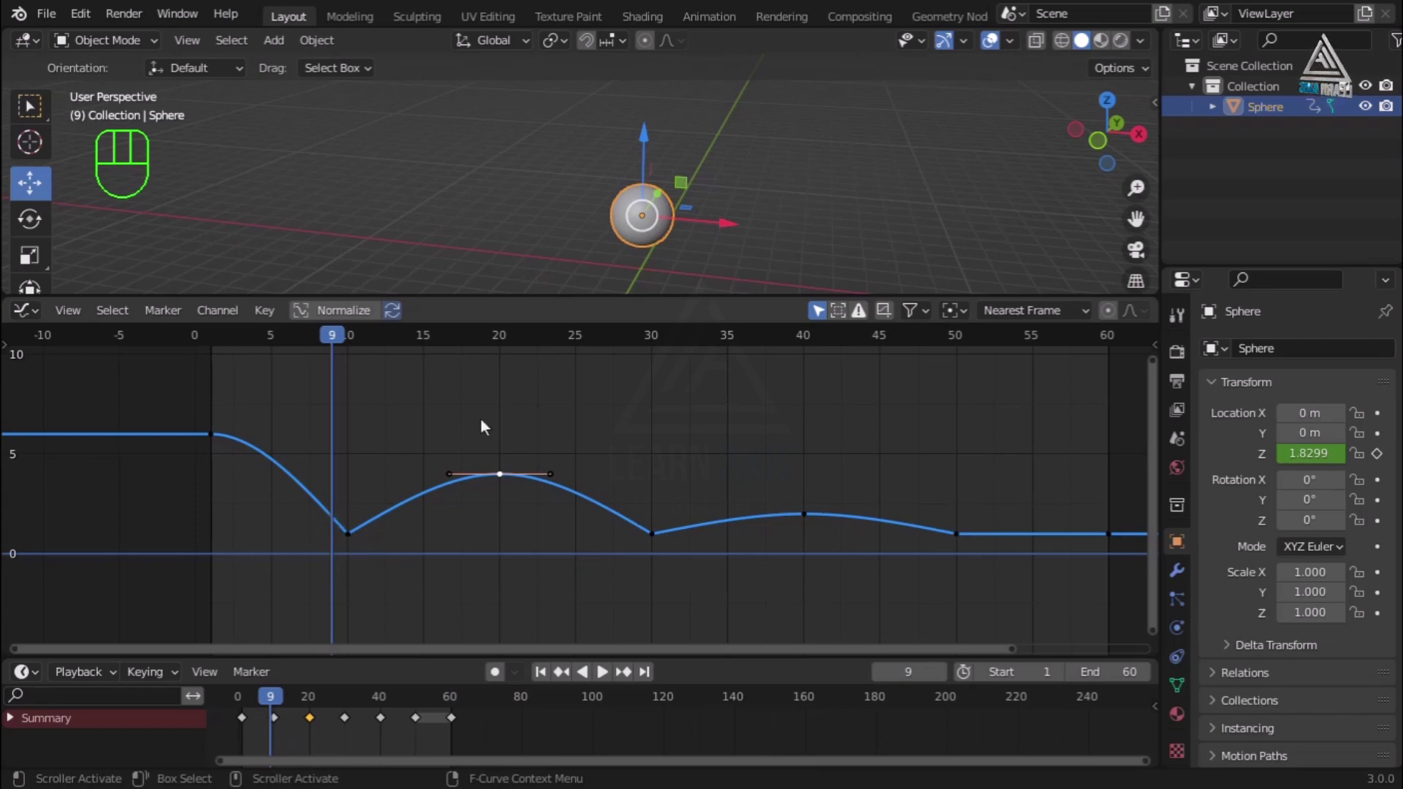
left_click(649, 535)
left_click(348, 534)
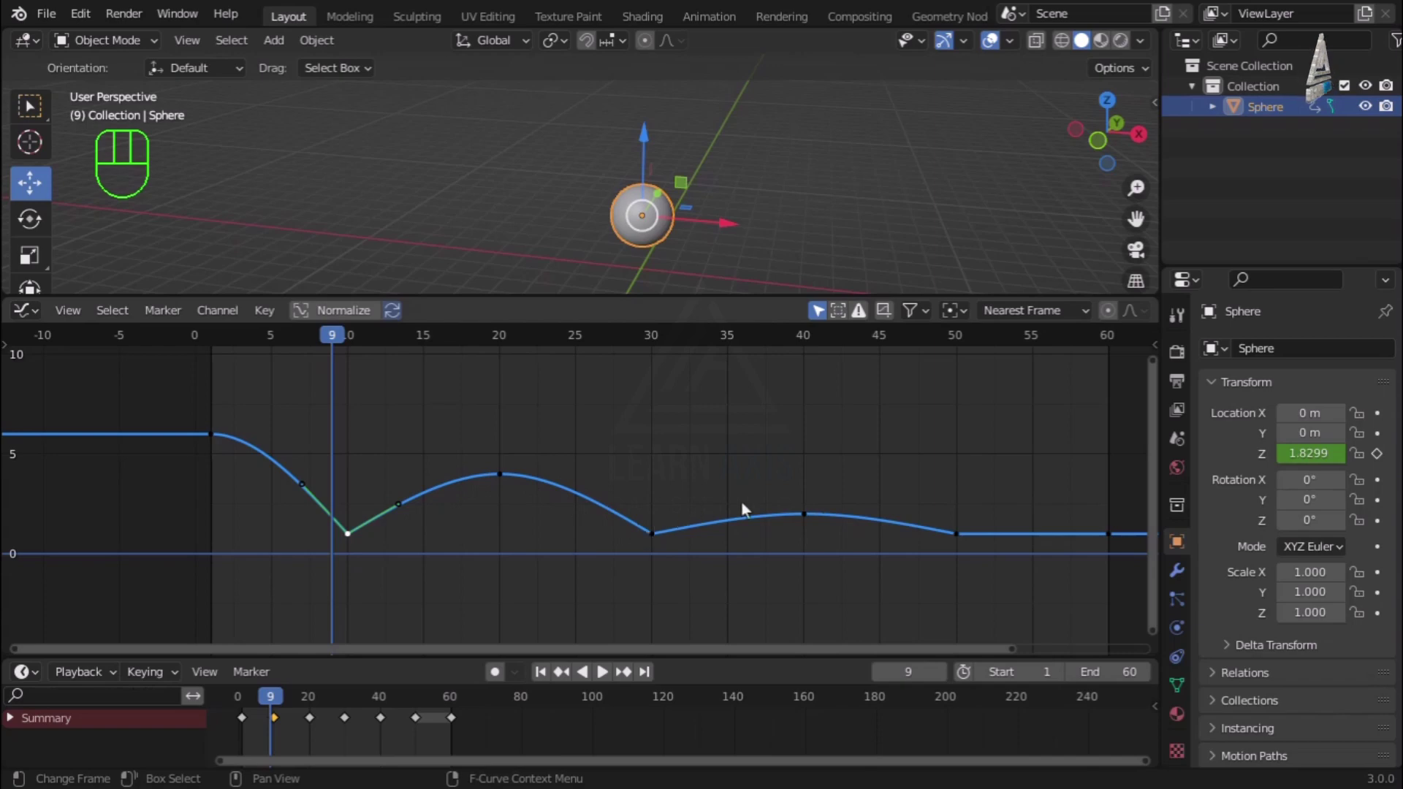
Return to frame 1, switch to the Select Box tool to hide the move gizmo, and play the animation.
scroll(804, 463, "down", 4)
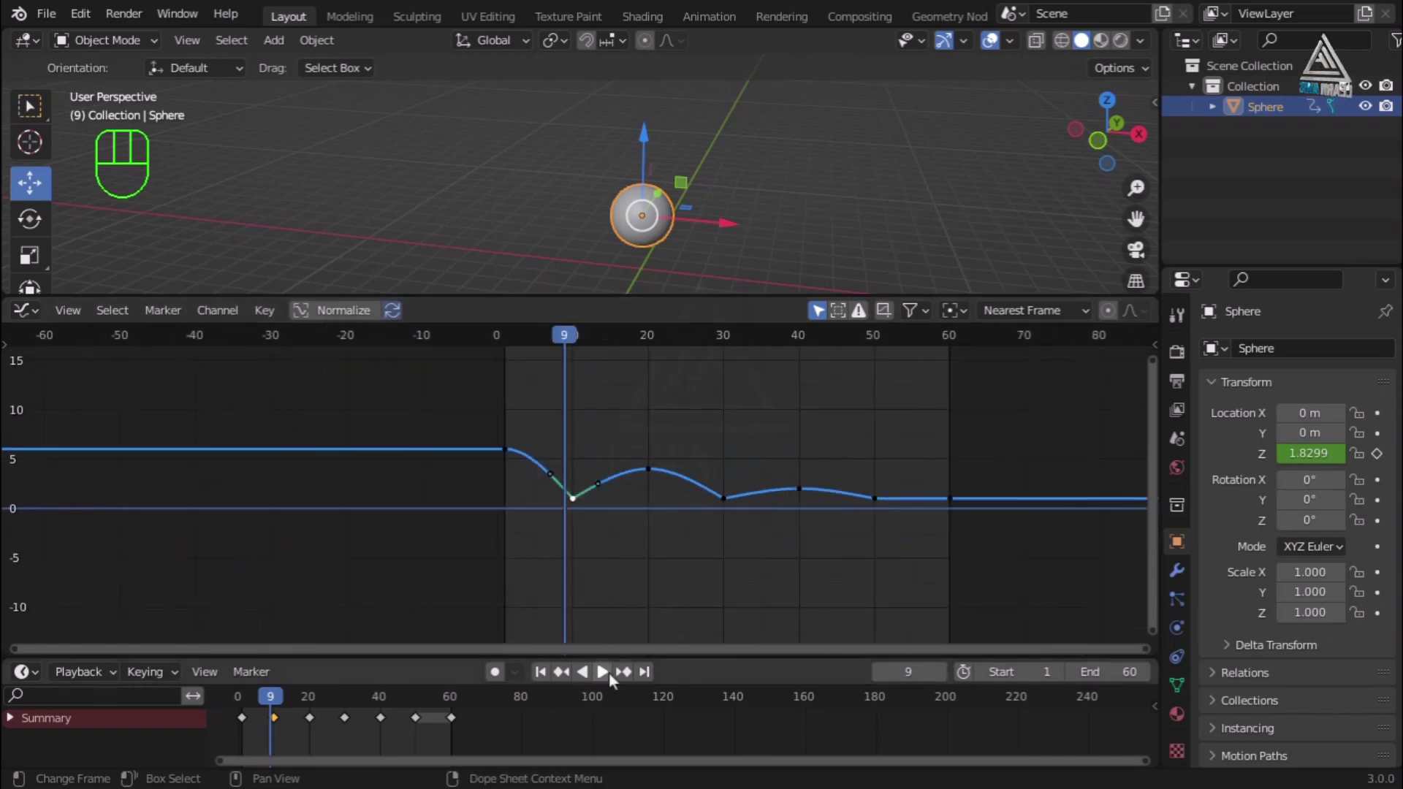
left_click(540, 672)
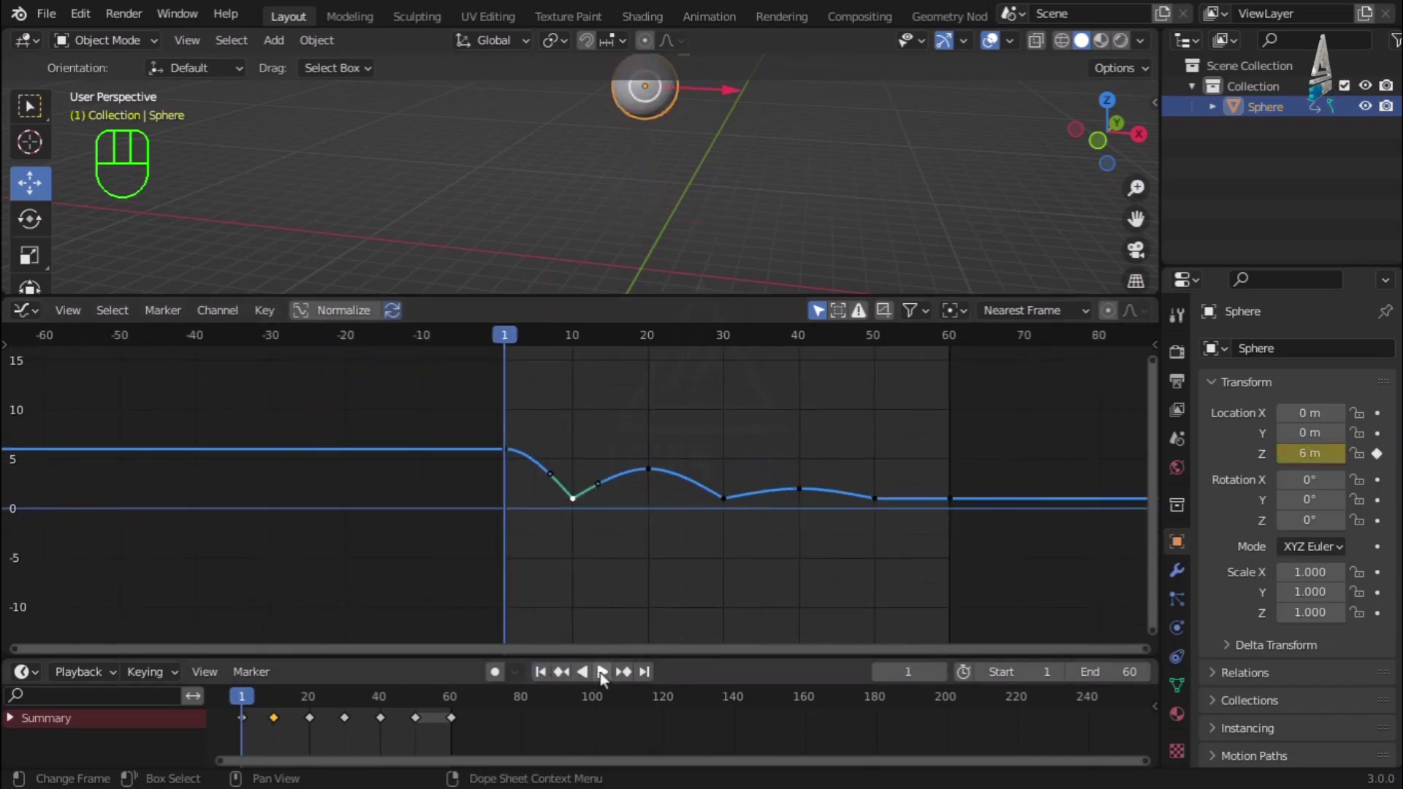
scroll(740, 349, "down", 1)
middle_click_drag(763, 164, 772, 146)
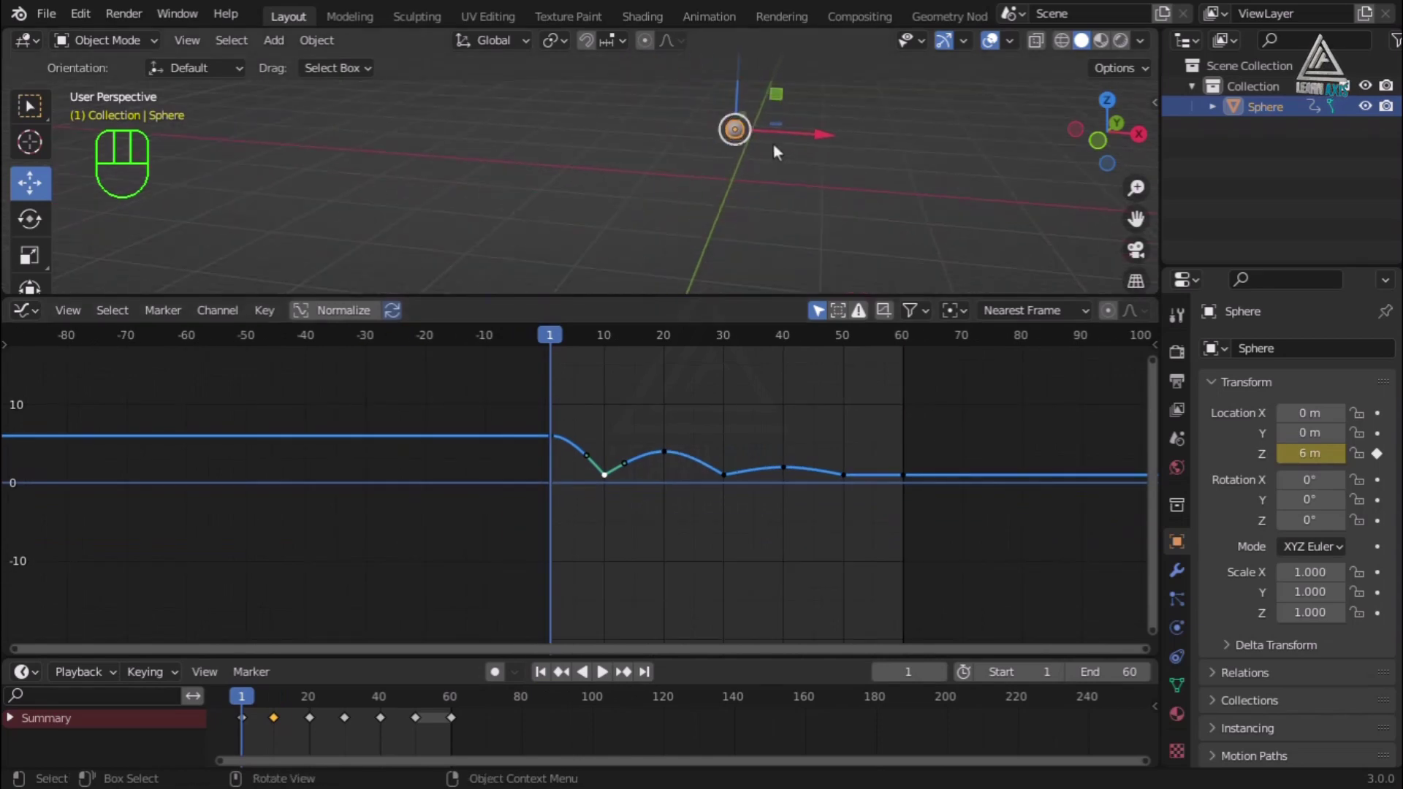
left_click(29, 109)
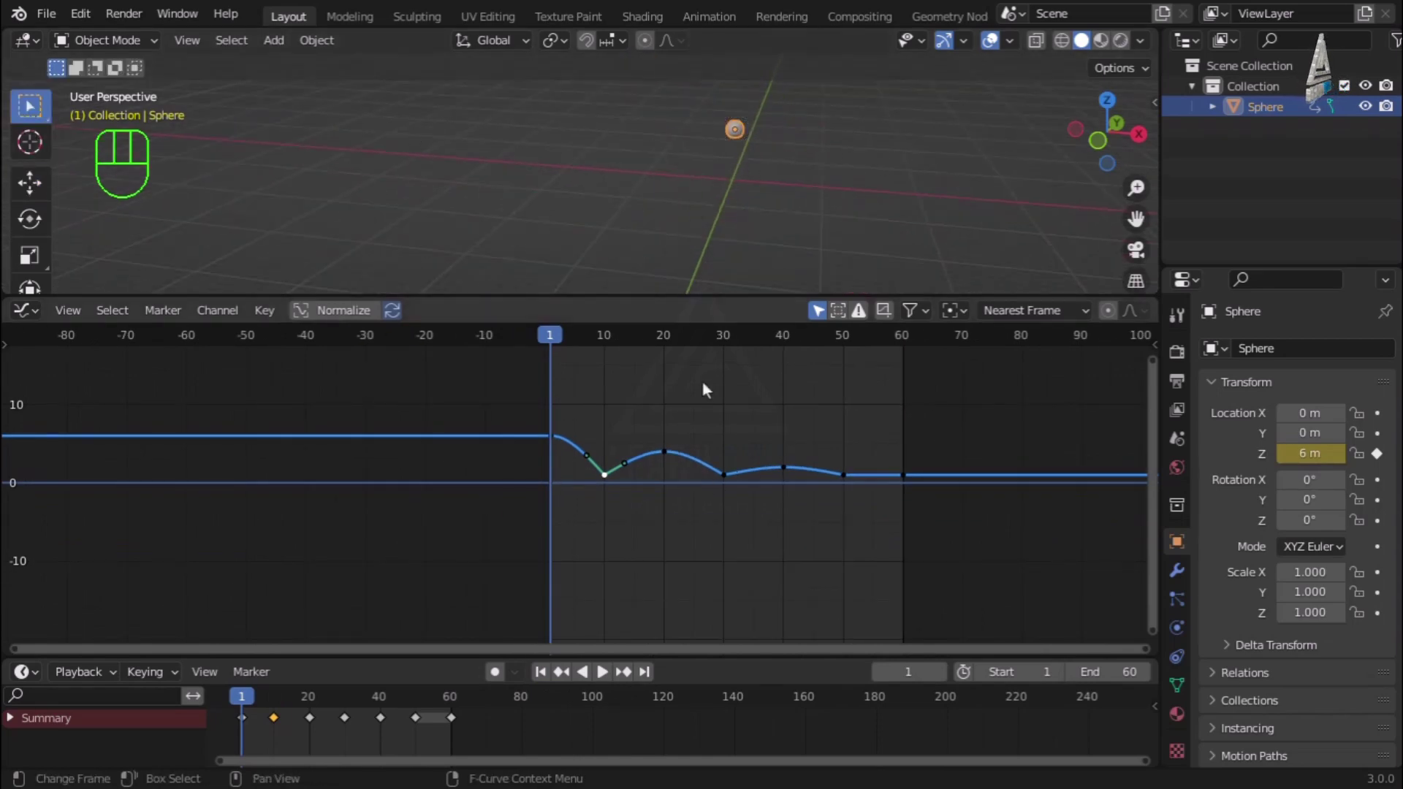
left_click(600, 672)
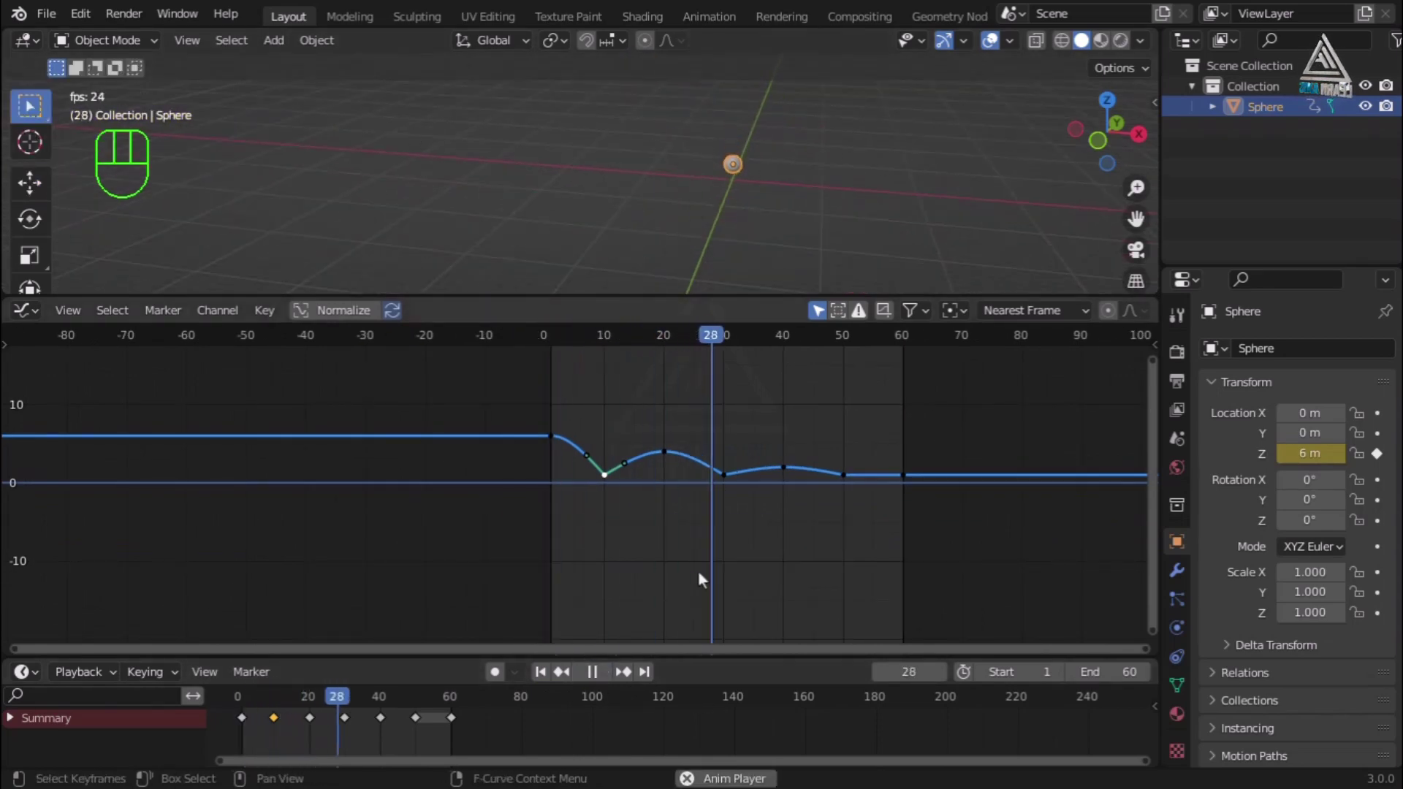
Enlarge the 3D viewport over the Graph Editor and watch the sphere's looping bounce from another angle, keeping the sphere selected.
left_click_drag(740, 295, 739, 464)
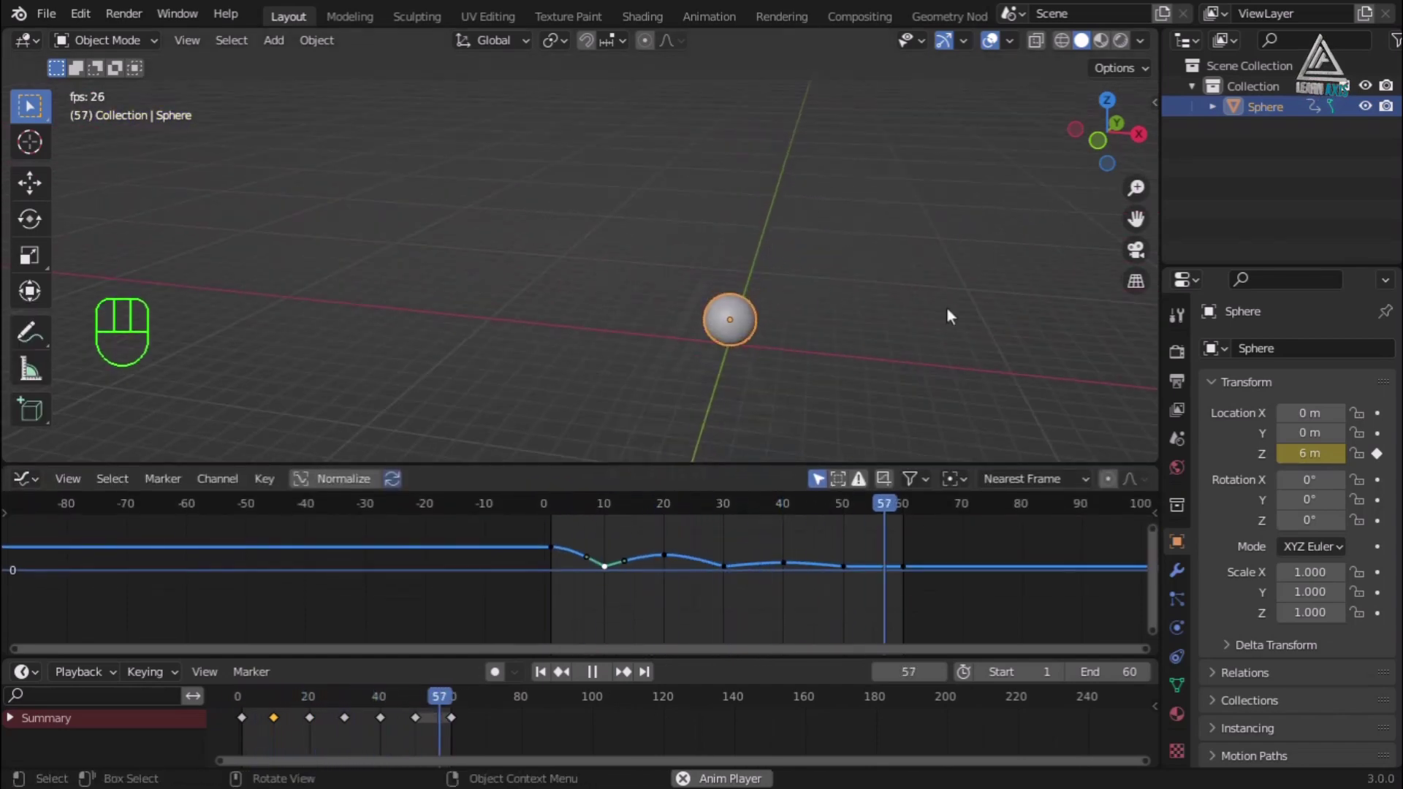
middle_click_drag(861, 358, 731, 294)
left_click(764, 310)
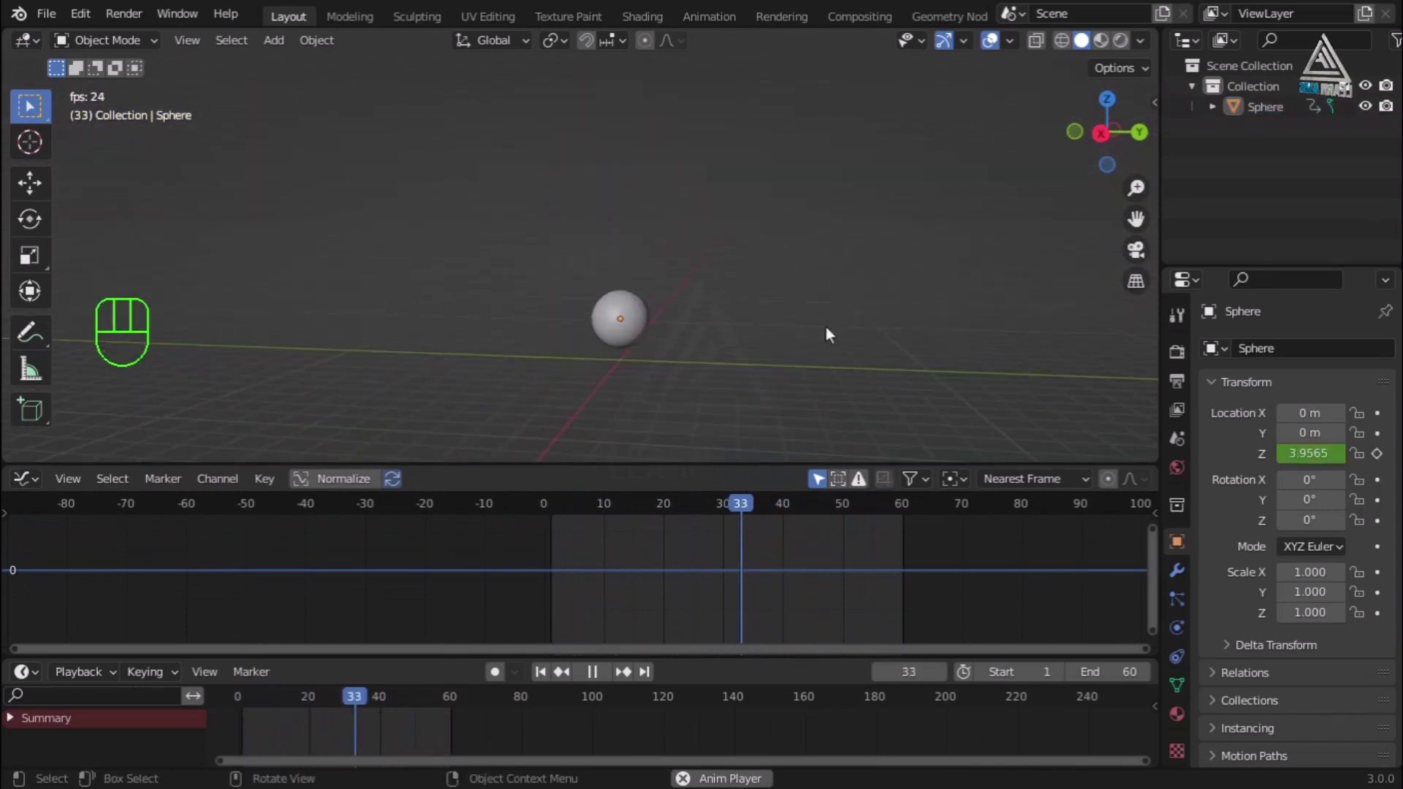
middle_click_drag(869, 388, 681, 339)
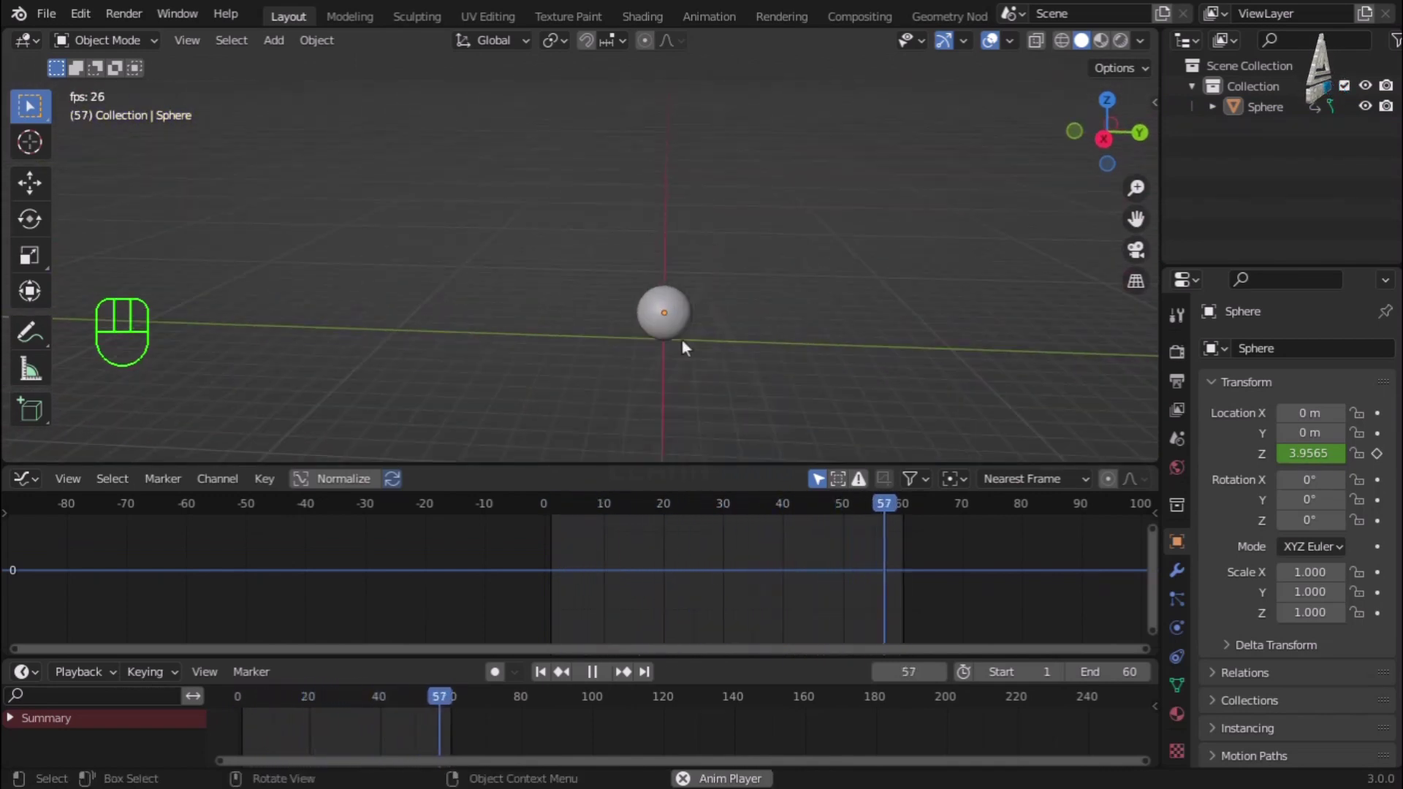
left_click(662, 302)
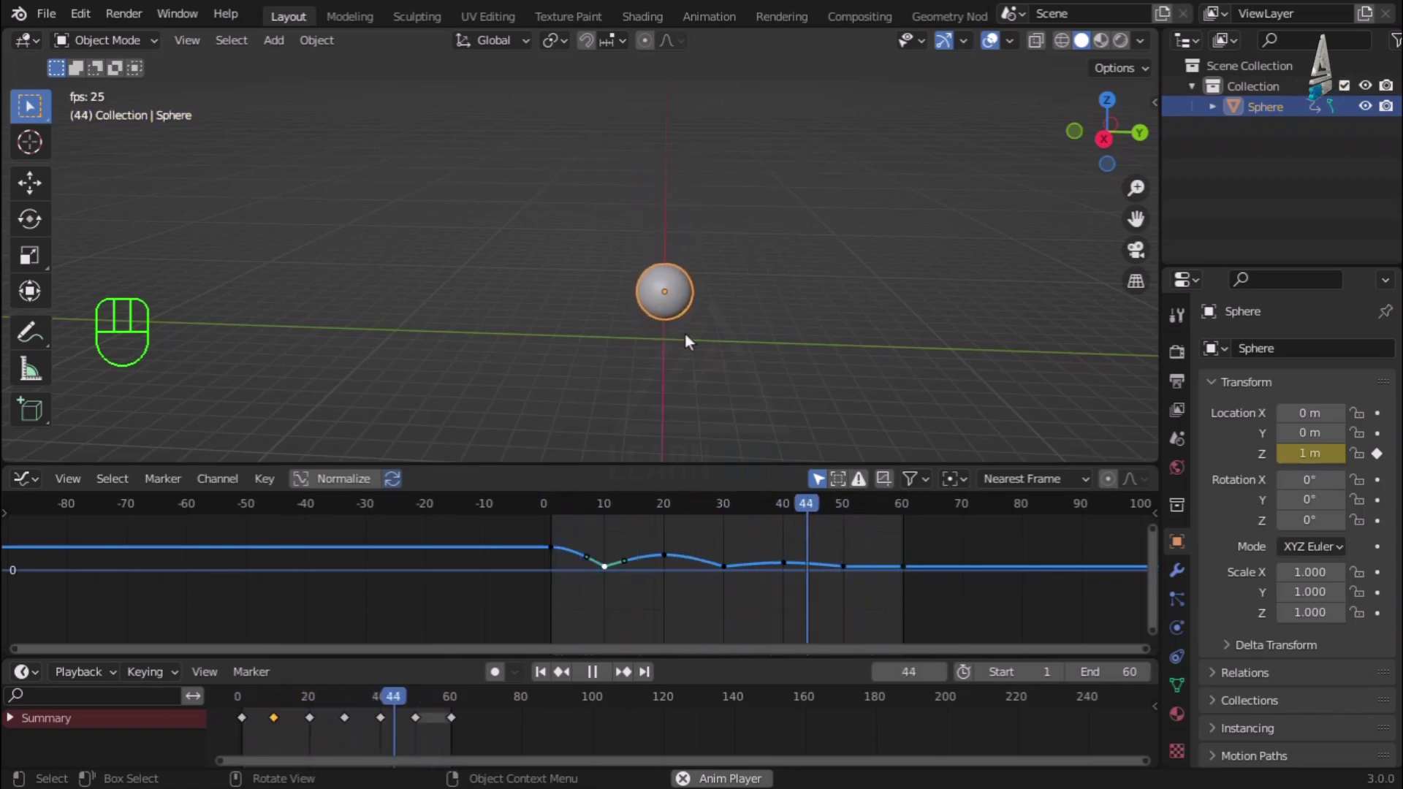
Stop playback at frame 25 and open the keyframe interpolation options for the frame 10 keyframe.
left_click(592, 673)
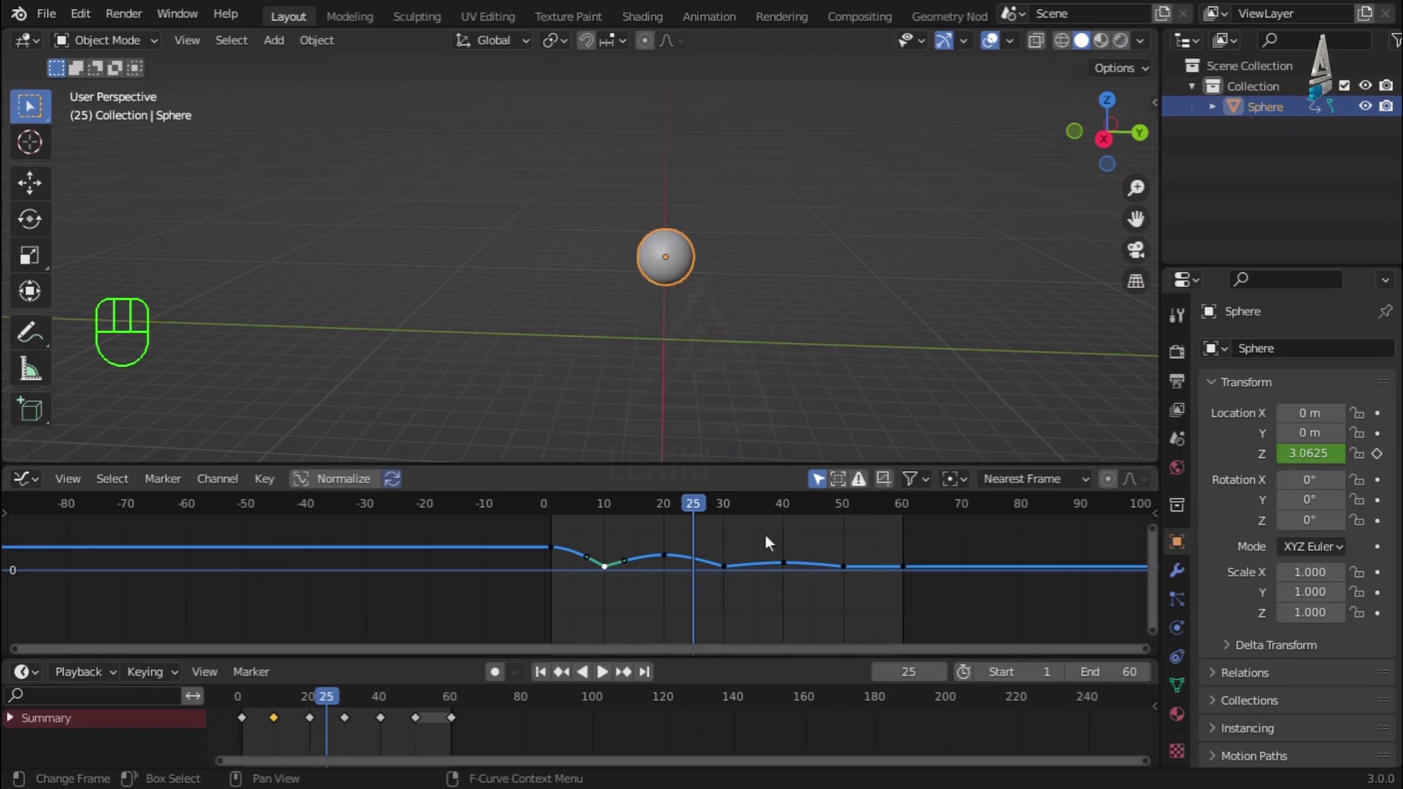
key("t")
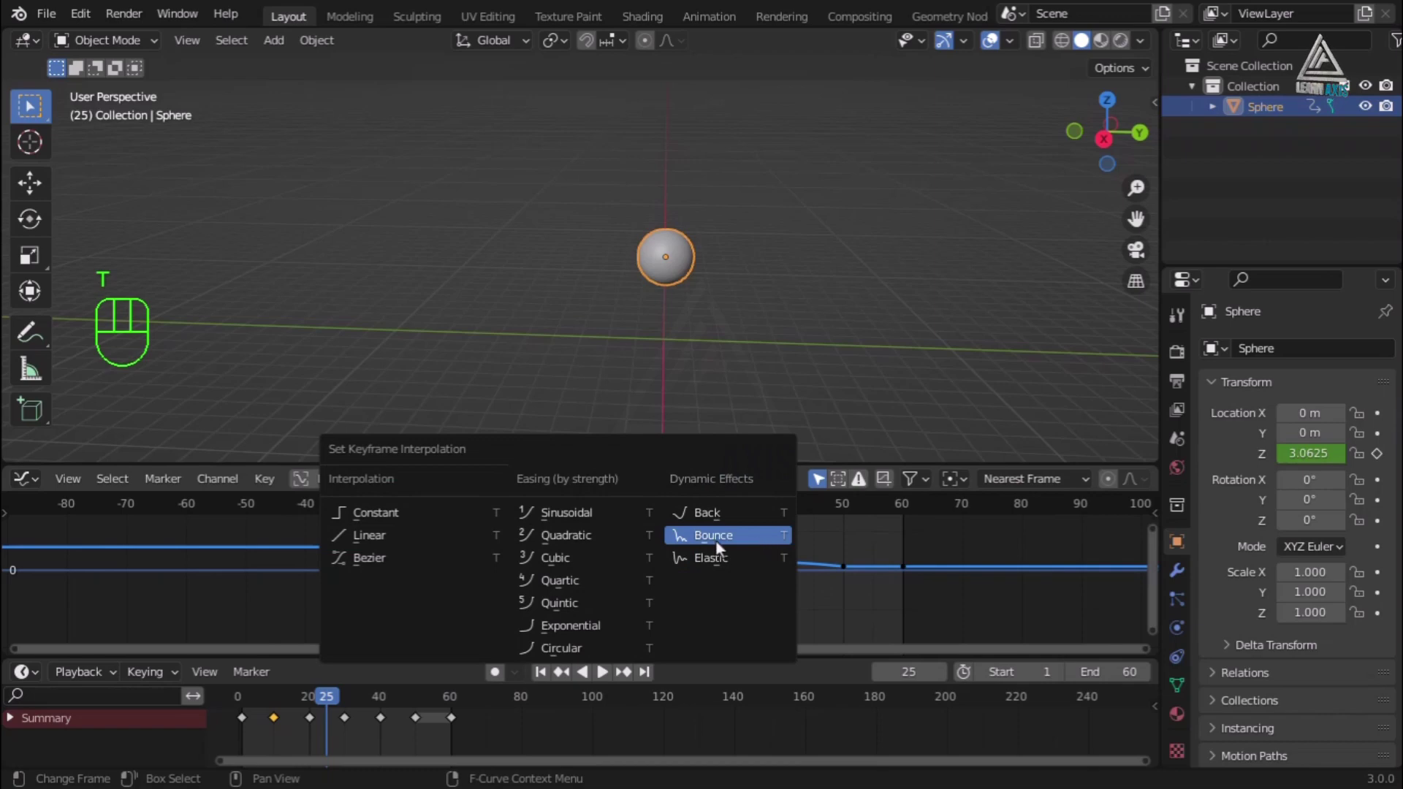